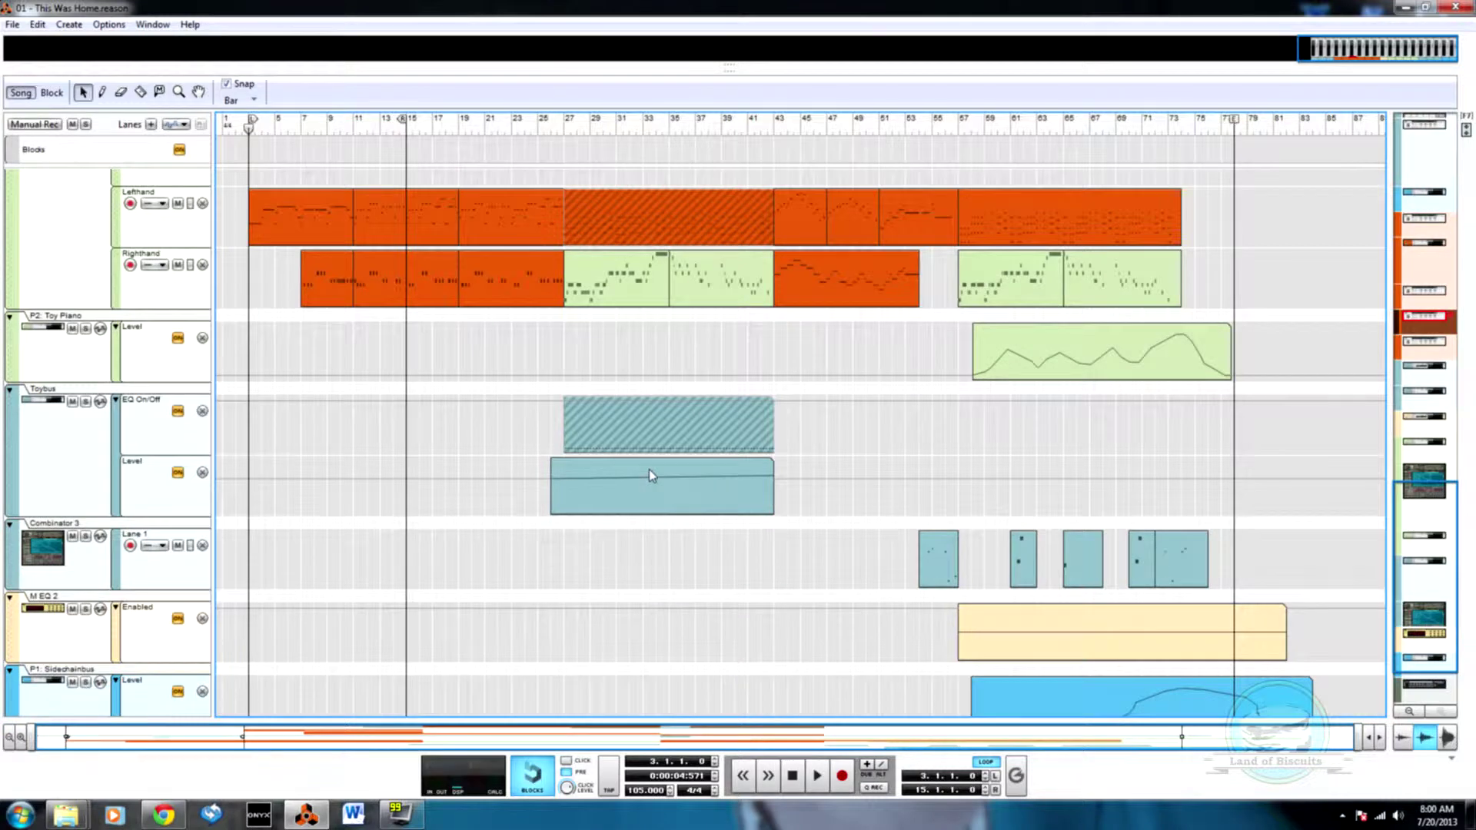
# - Review the song's sequencer tracks, from the piano and string lanes down to the sidechain and reverb automation
pyautogui.scroll(-2, 649, 470)
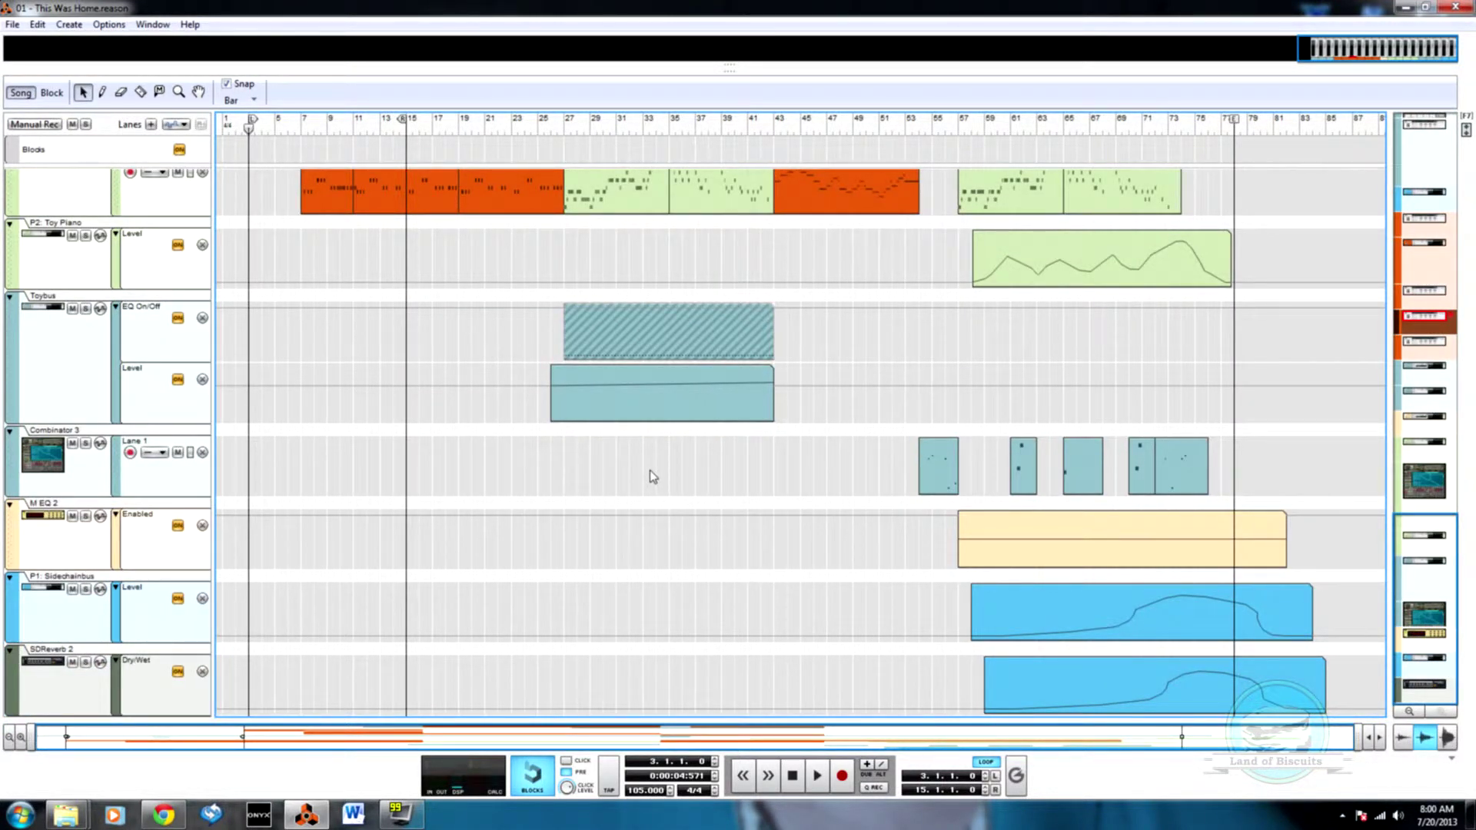
pyautogui.scroll(10, 650, 469)
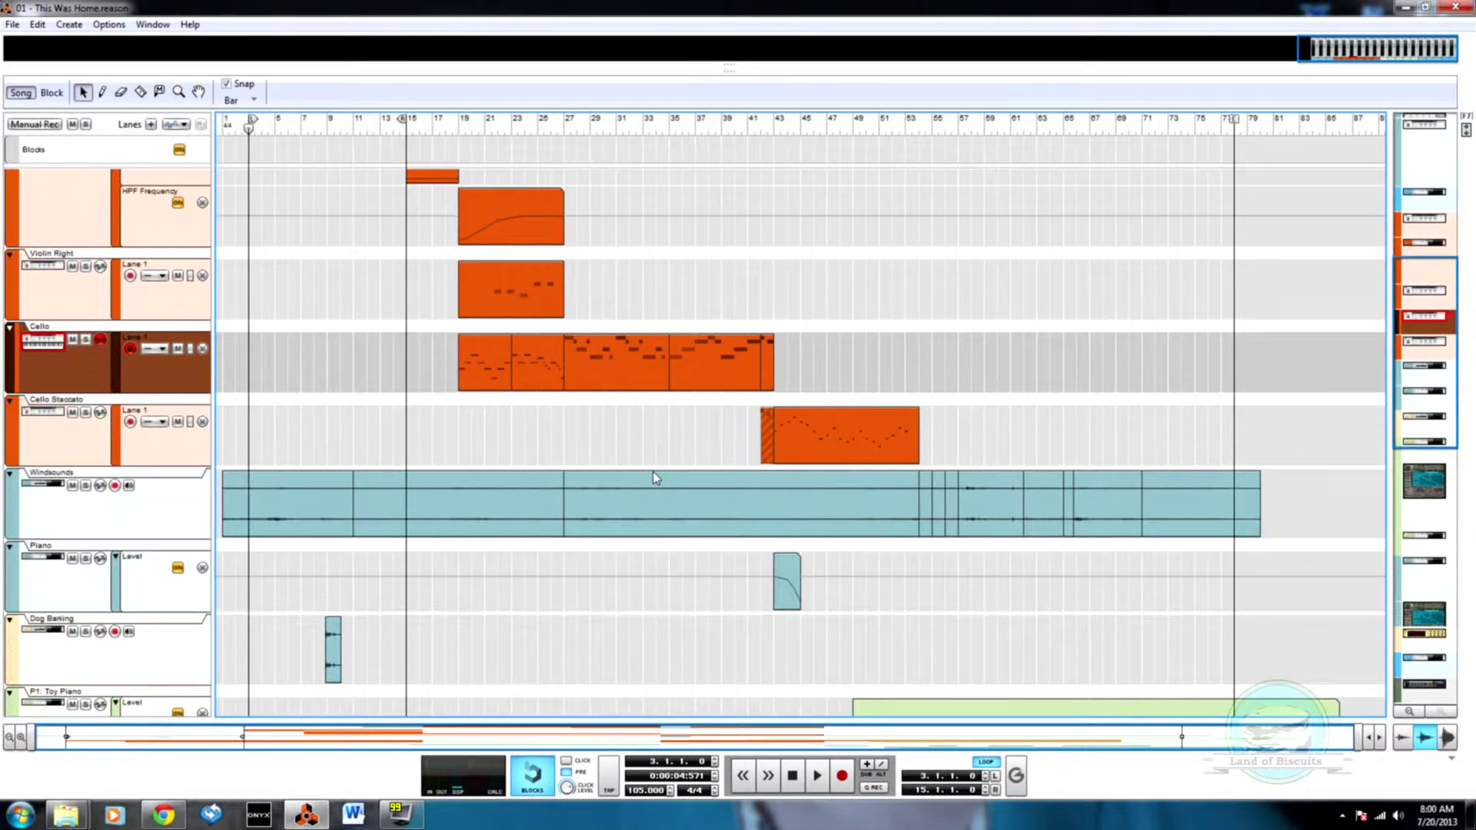
pyautogui.scroll(9, 654, 477)
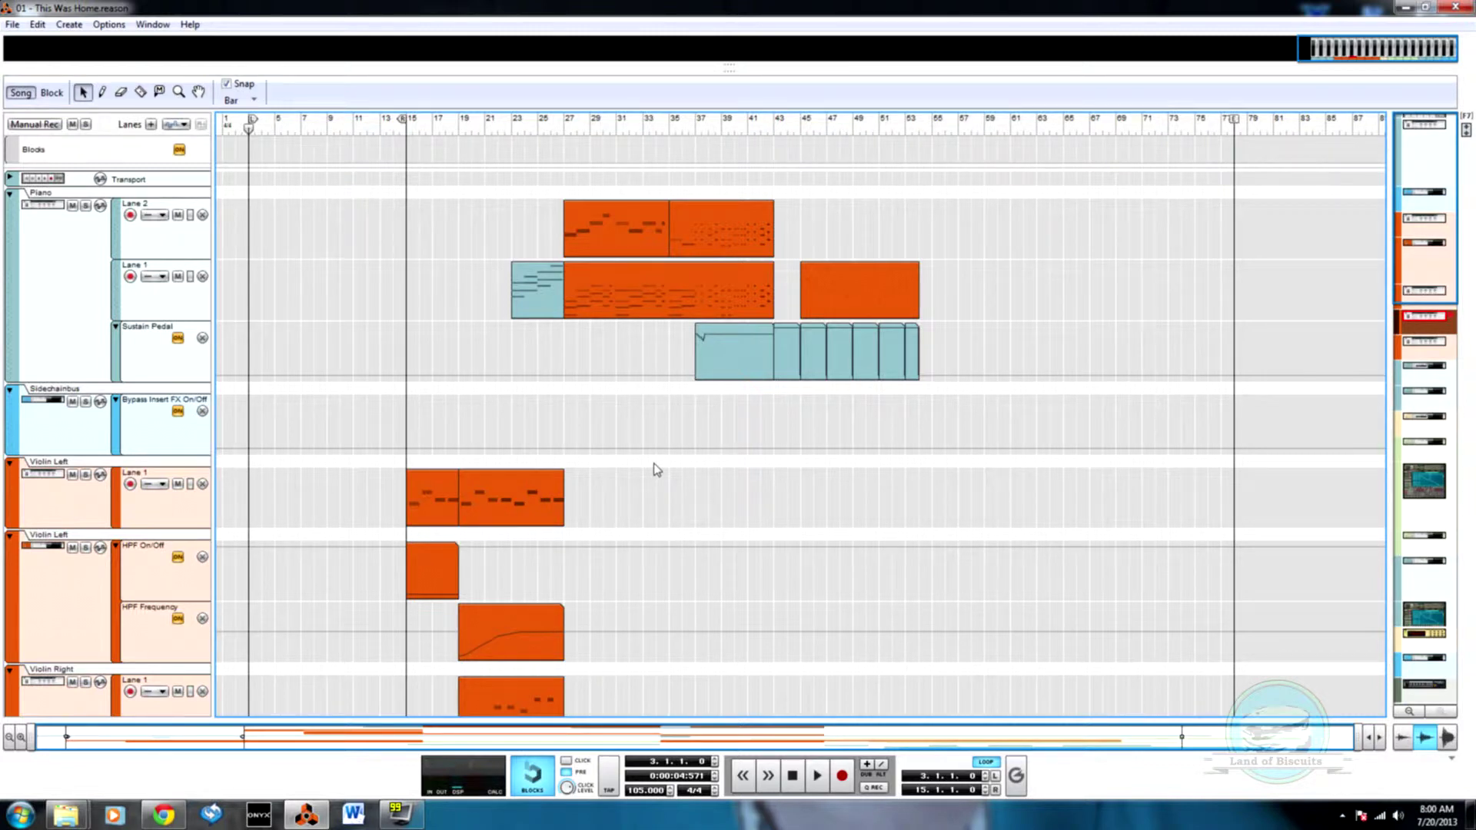
pyautogui.scroll(-6, 656, 469)
pyautogui.scroll(-5, 656, 469)
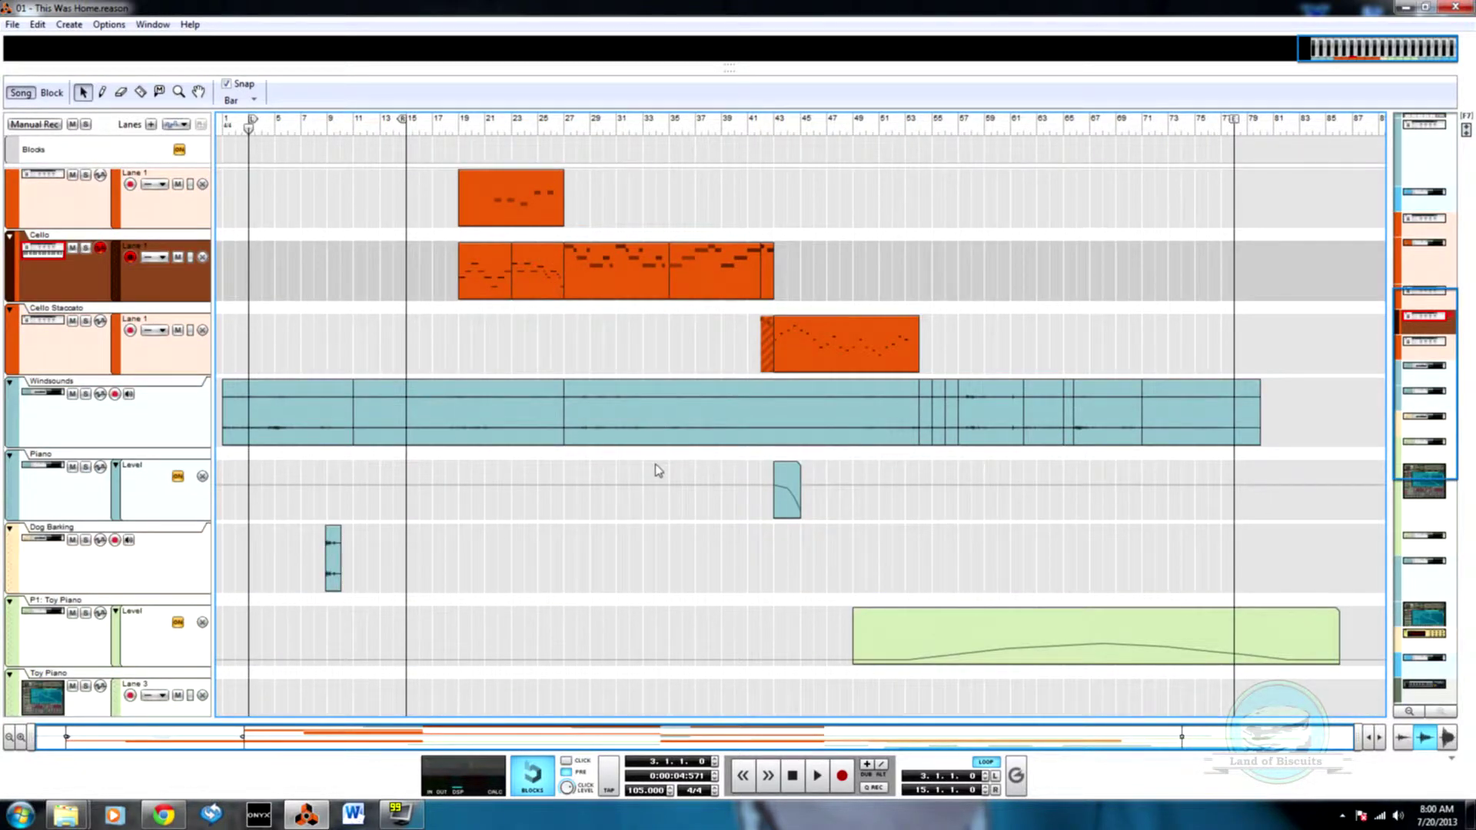
pyautogui.scroll(-10, 657, 470)
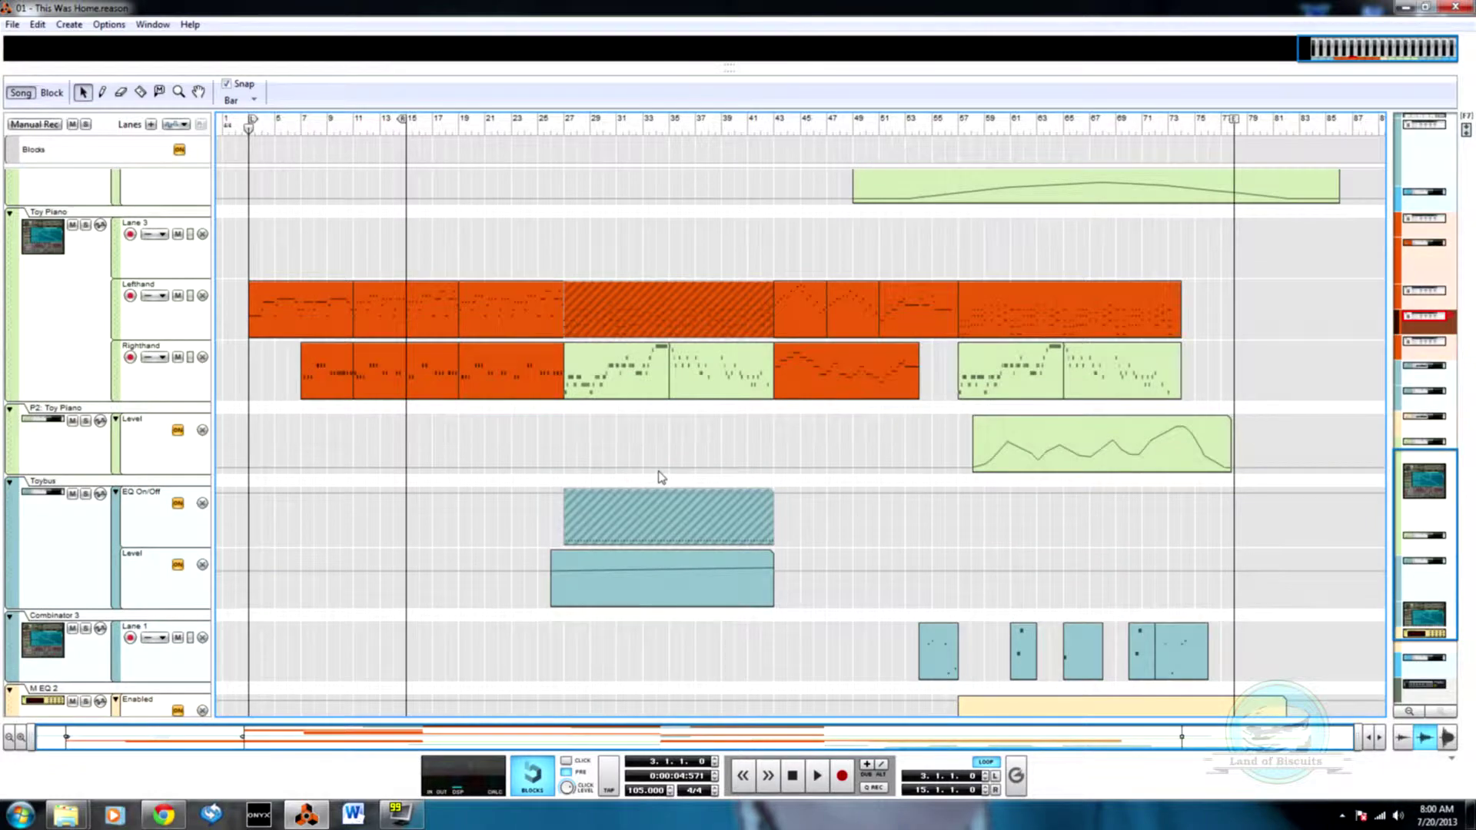
pyautogui.scroll(-4, 658, 472)
# - Show the rack and look through its devices, ending at the Piano and Toy Piano mix channels
pyautogui.press('F6')
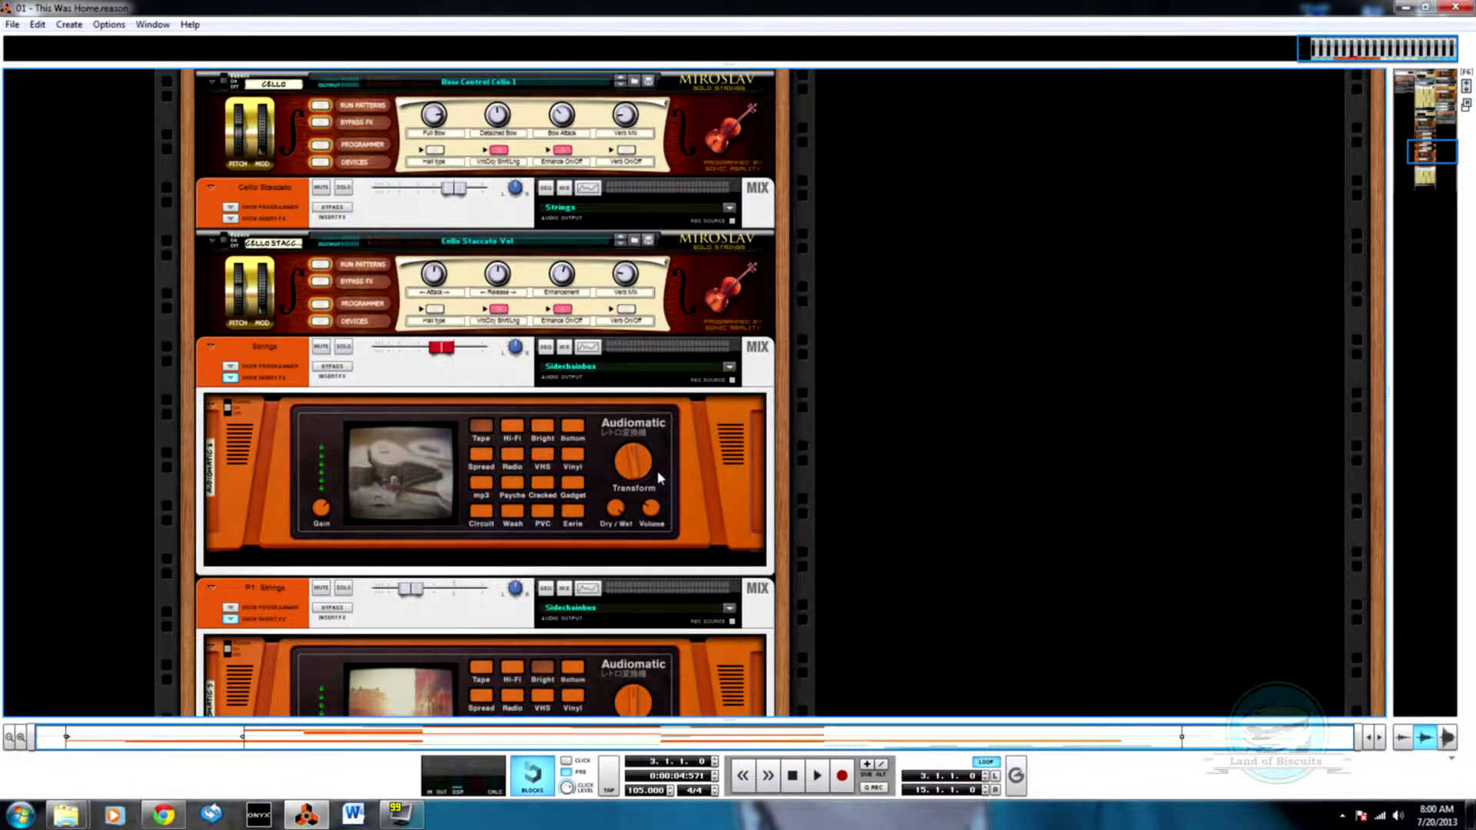
pyautogui.scroll(-5, 656, 469)
pyautogui.press('F5')
pyautogui.press('F6')
pyautogui.scroll(8, 660, 473)
pyautogui.rightClick(659, 471)
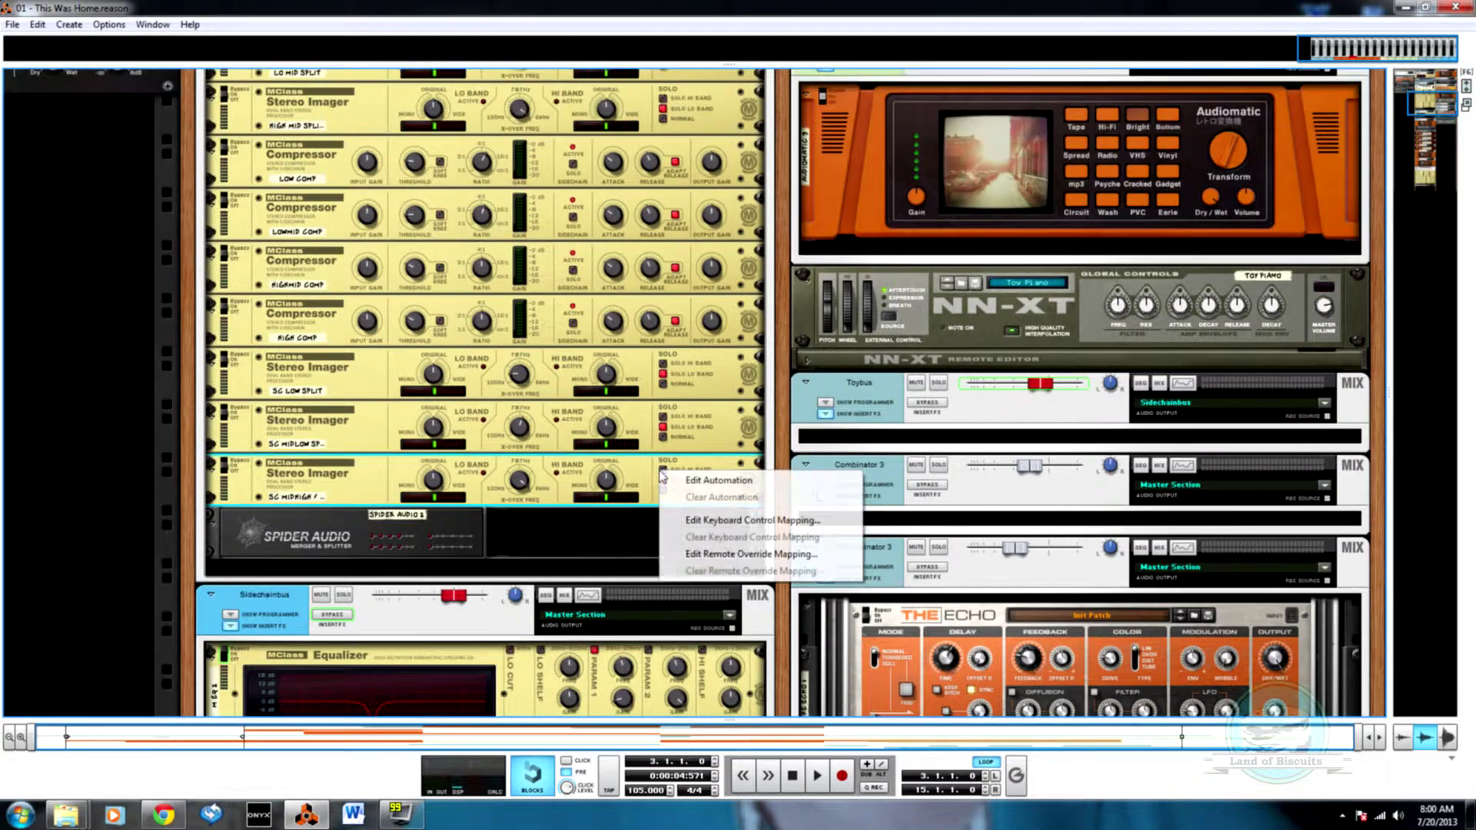
pyautogui.click(191, 260)
pyautogui.scroll(6, 283, 362)
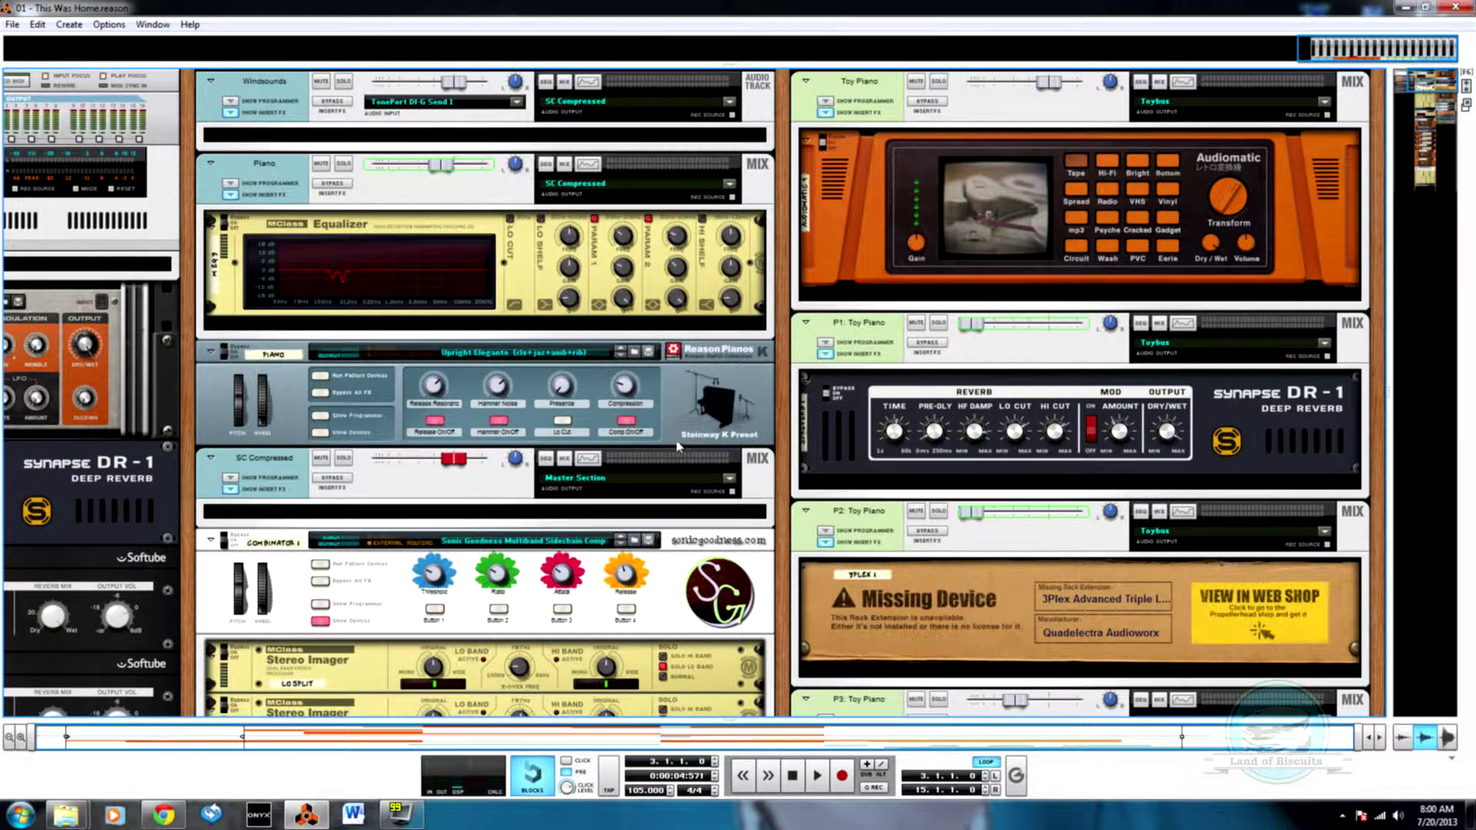
# - Return to the sequencer and select the Piano channel's Level automation clip at bar 43
pyautogui.press('Tab')
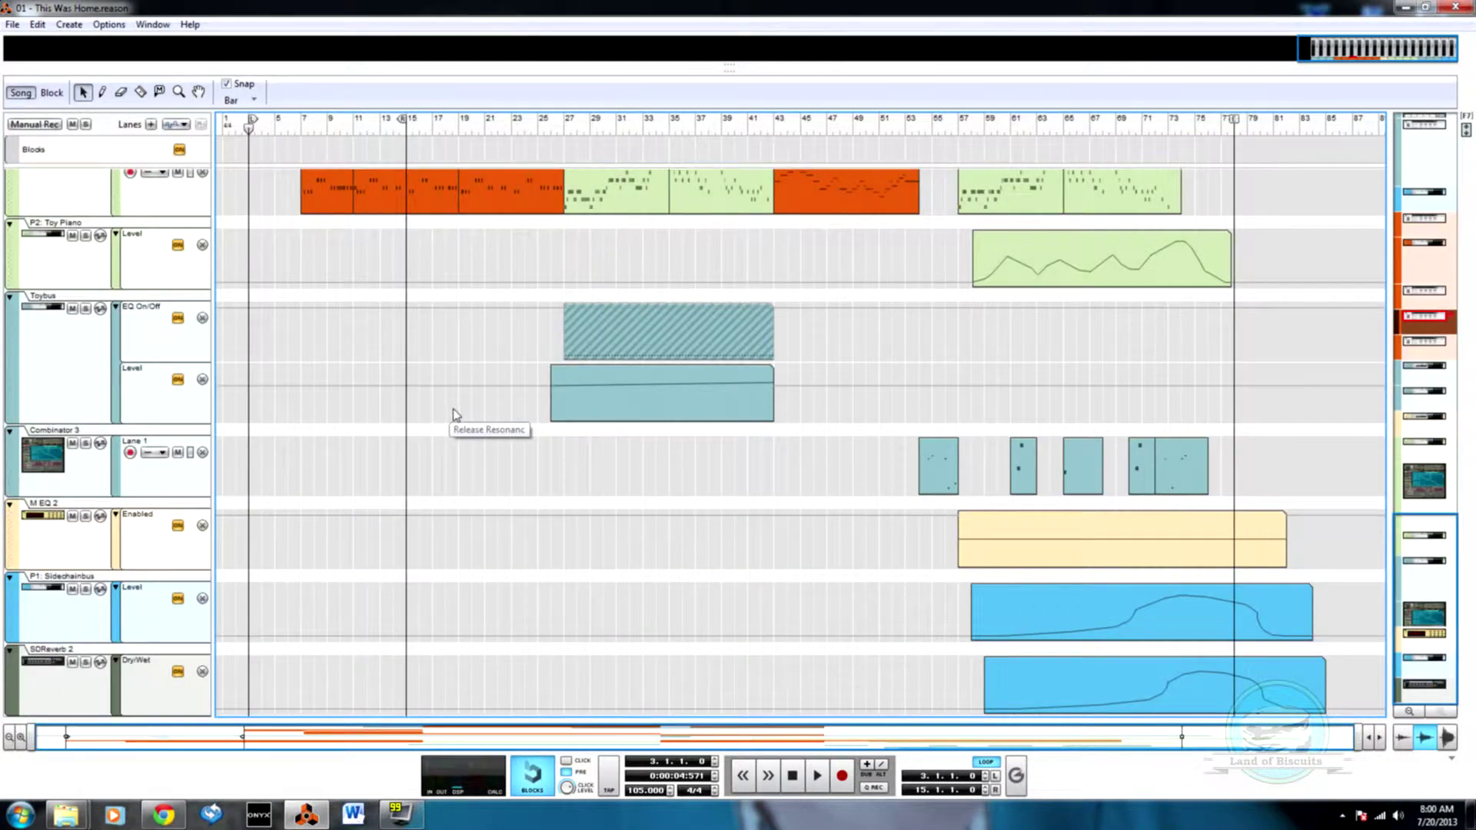
pyautogui.scroll(5, 550, 396)
pyautogui.scroll(7, 569, 402)
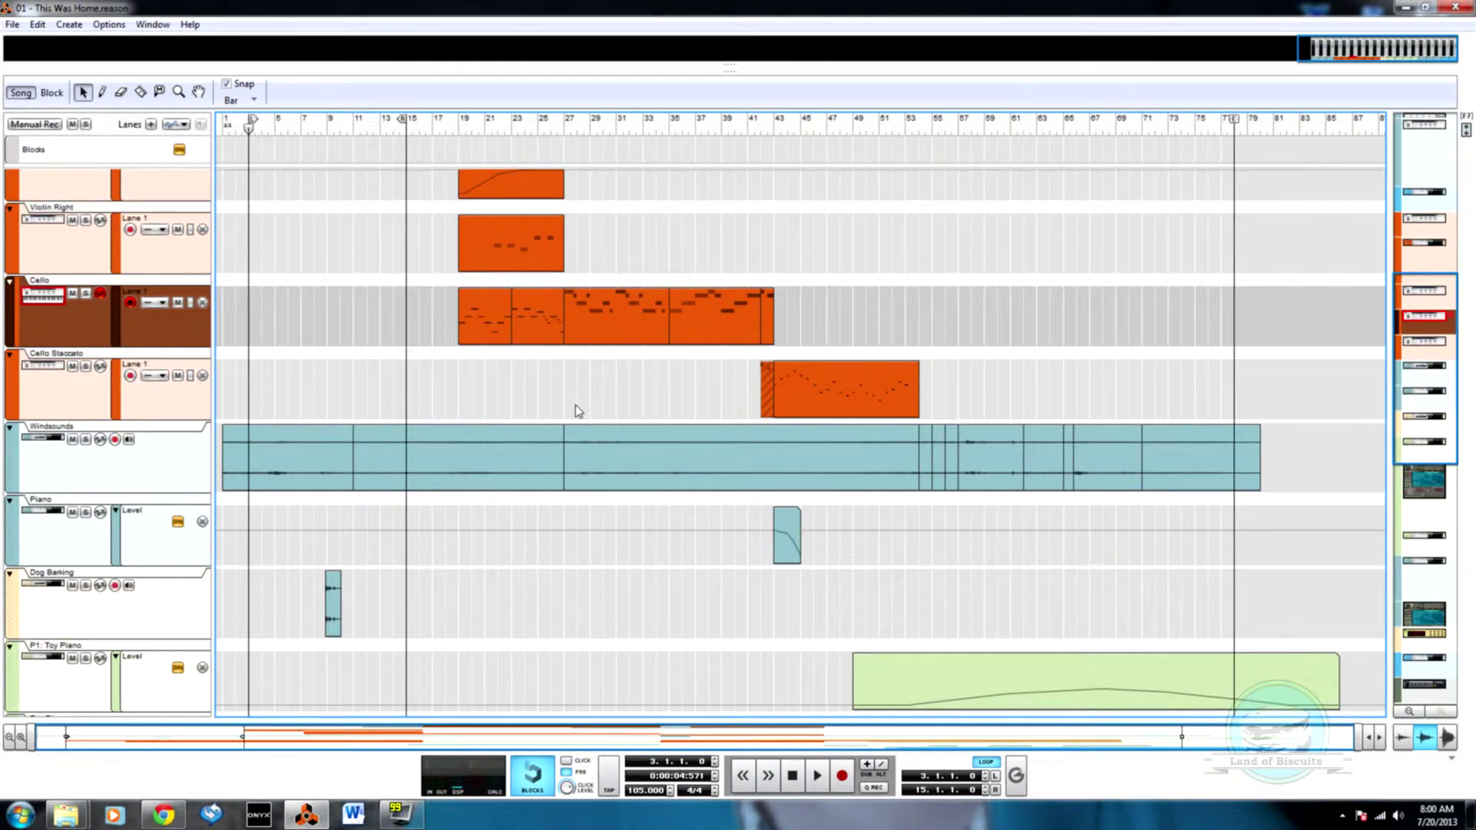
pyautogui.scroll(-3, 578, 411)
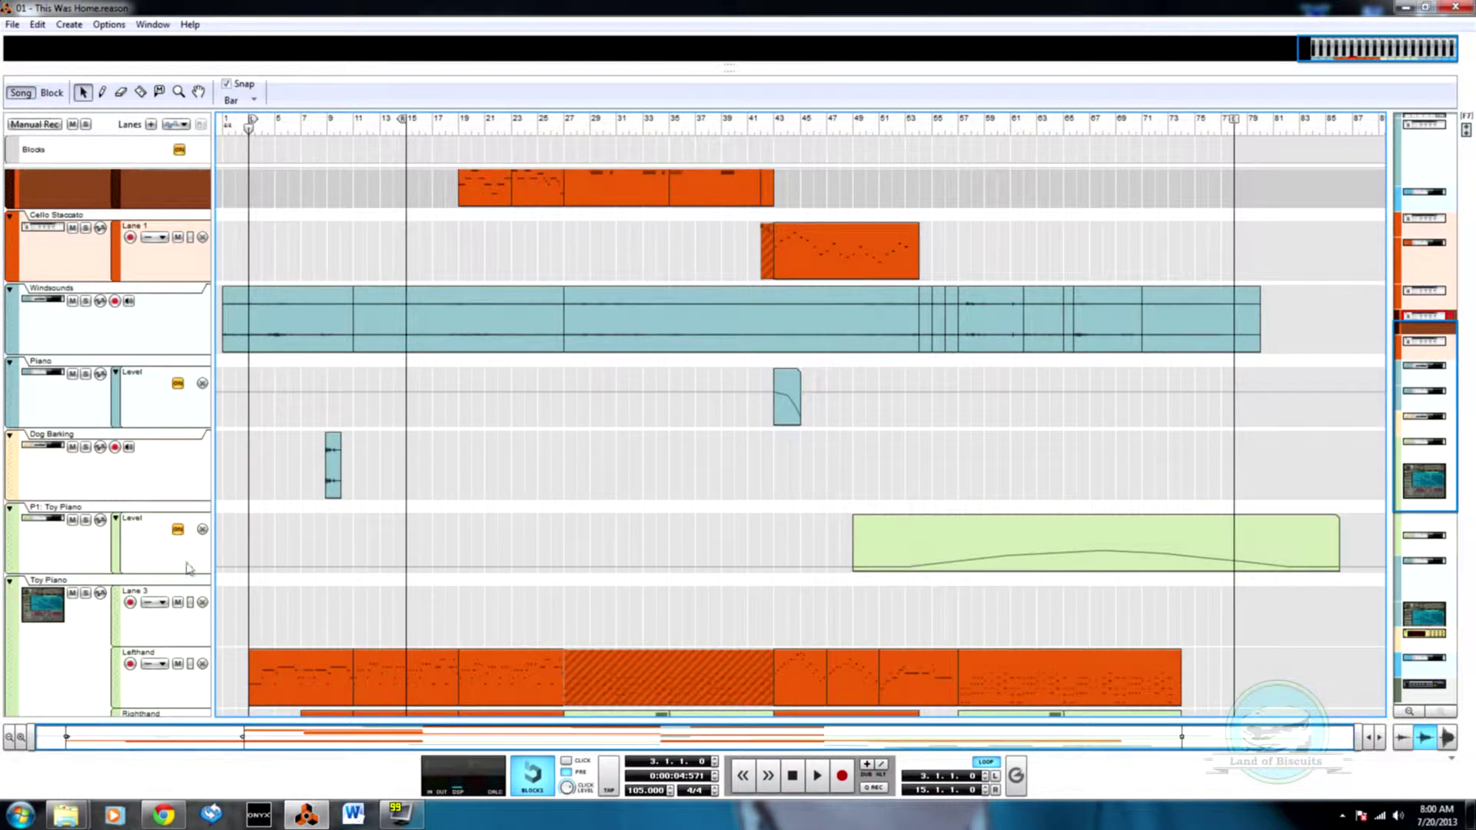
pyautogui.scroll(3, 486, 546)
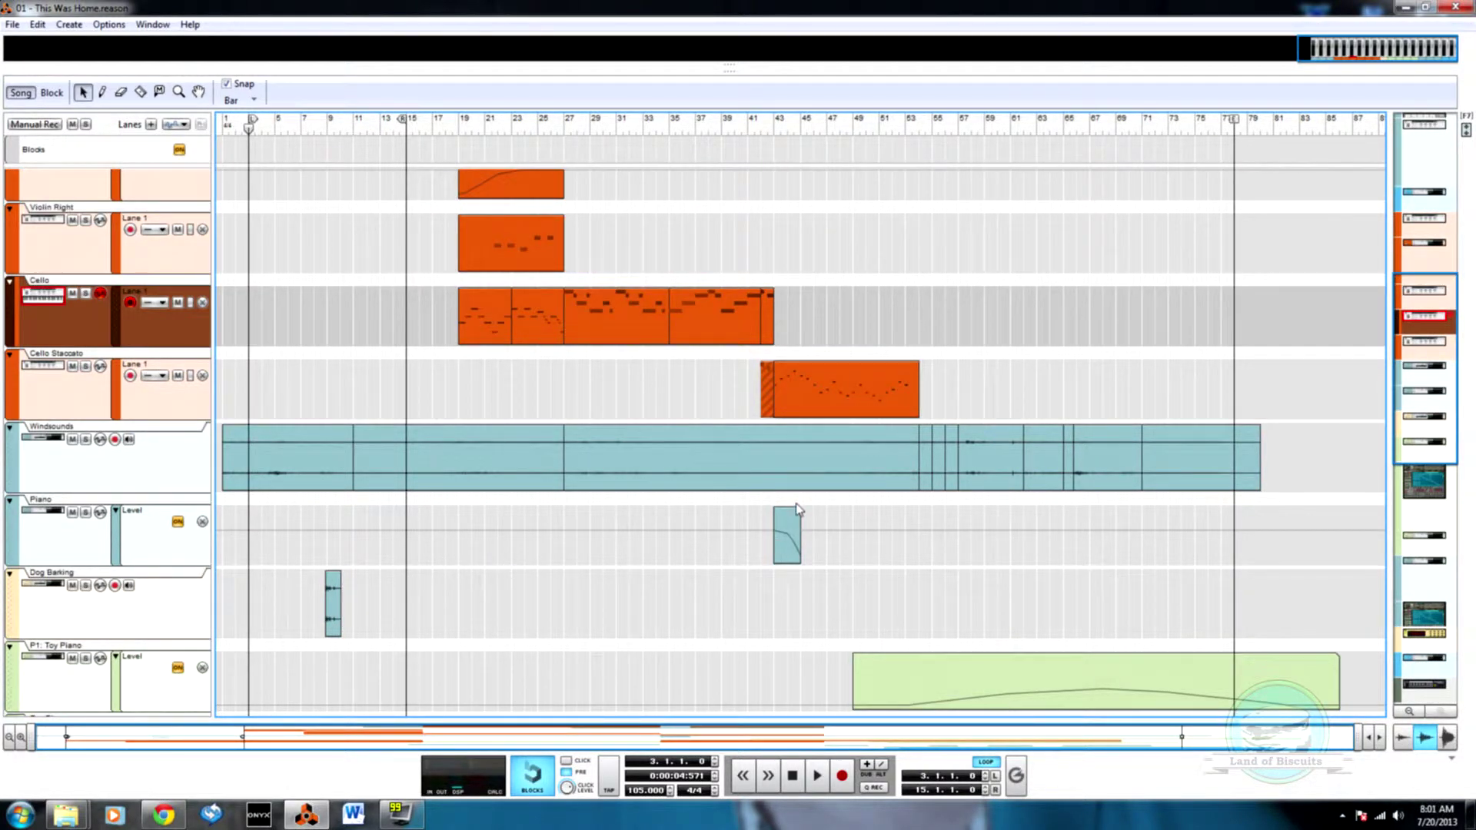
pyautogui.moveTo(761, 541); pyautogui.dragTo(830, 565)
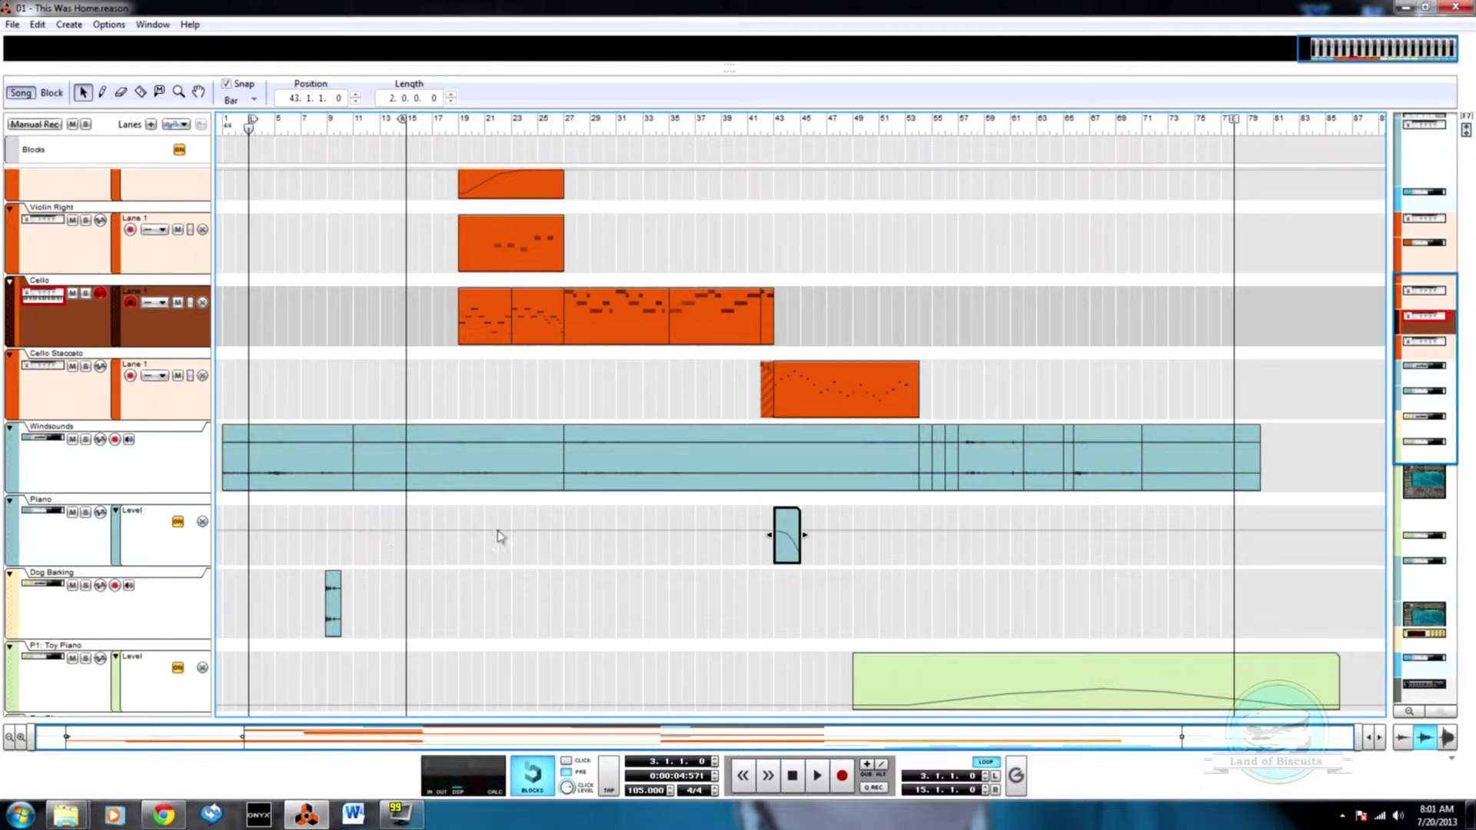
# - Show the main mixer and check the level of the Piano channel's automated fader
pyautogui.press('F6')
pyautogui.press('F5')
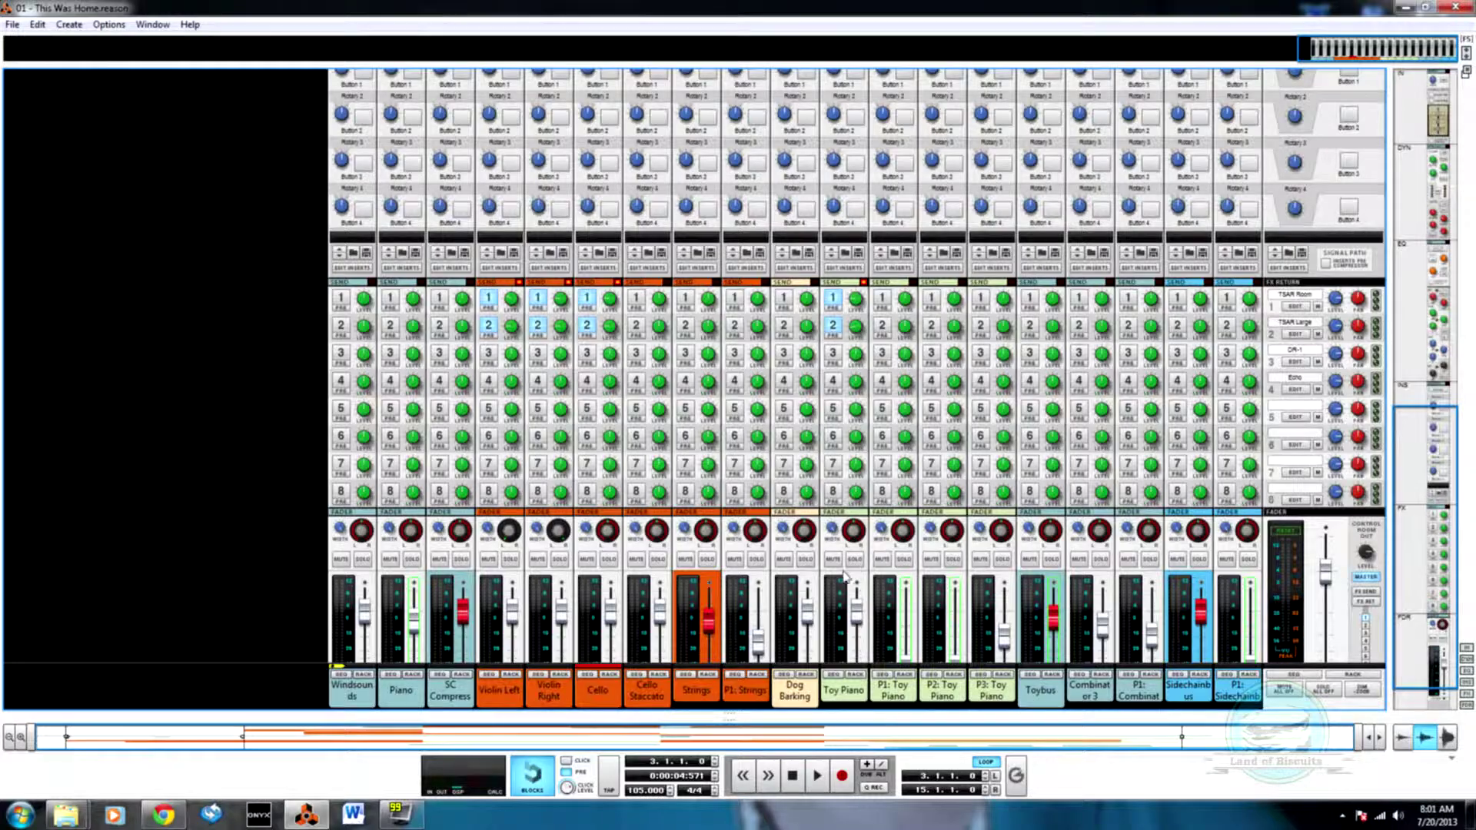
pyautogui.scroll(-1, 768, 577)
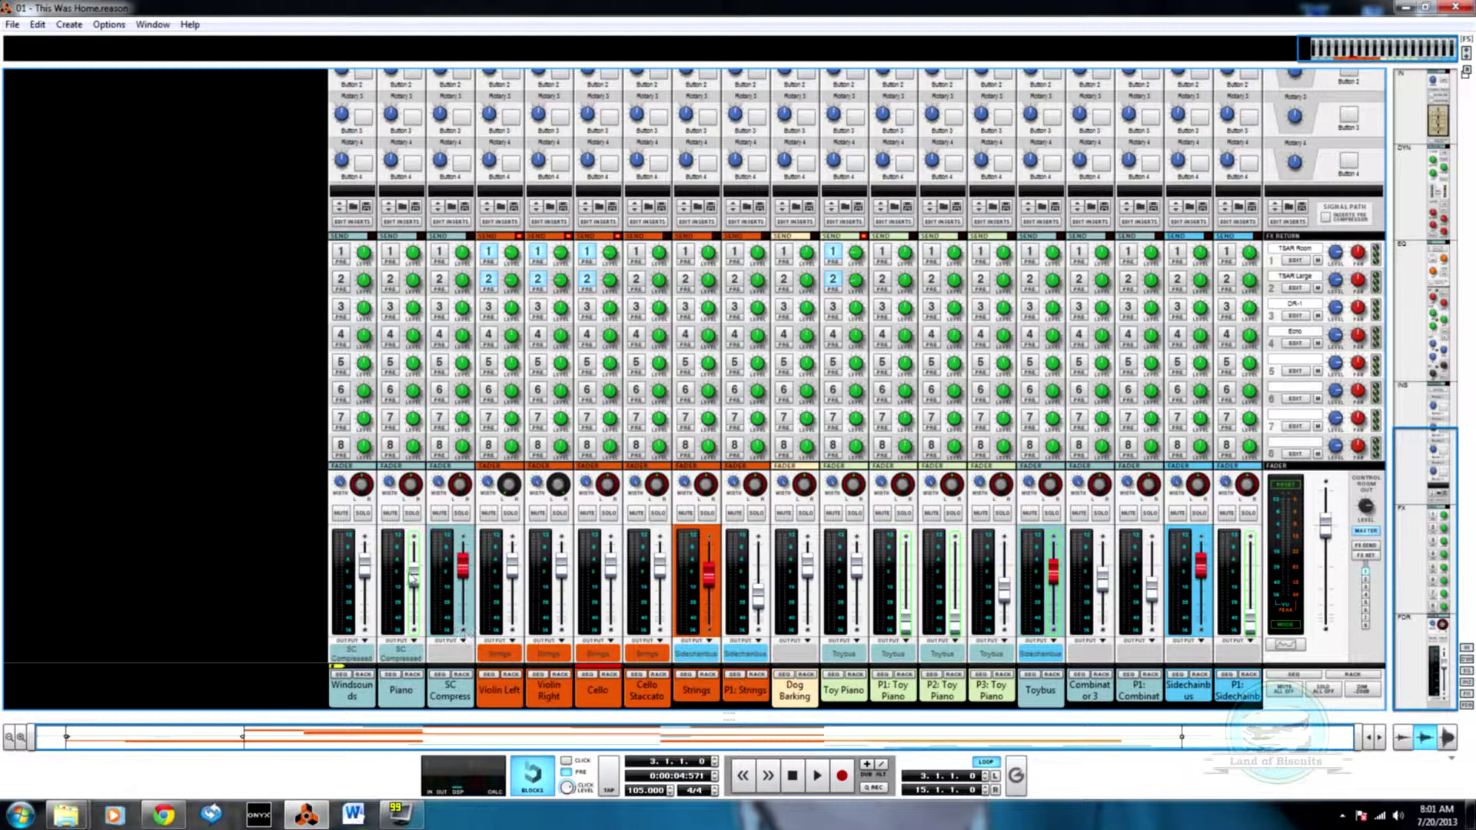
pyautogui.moveTo(415, 582)
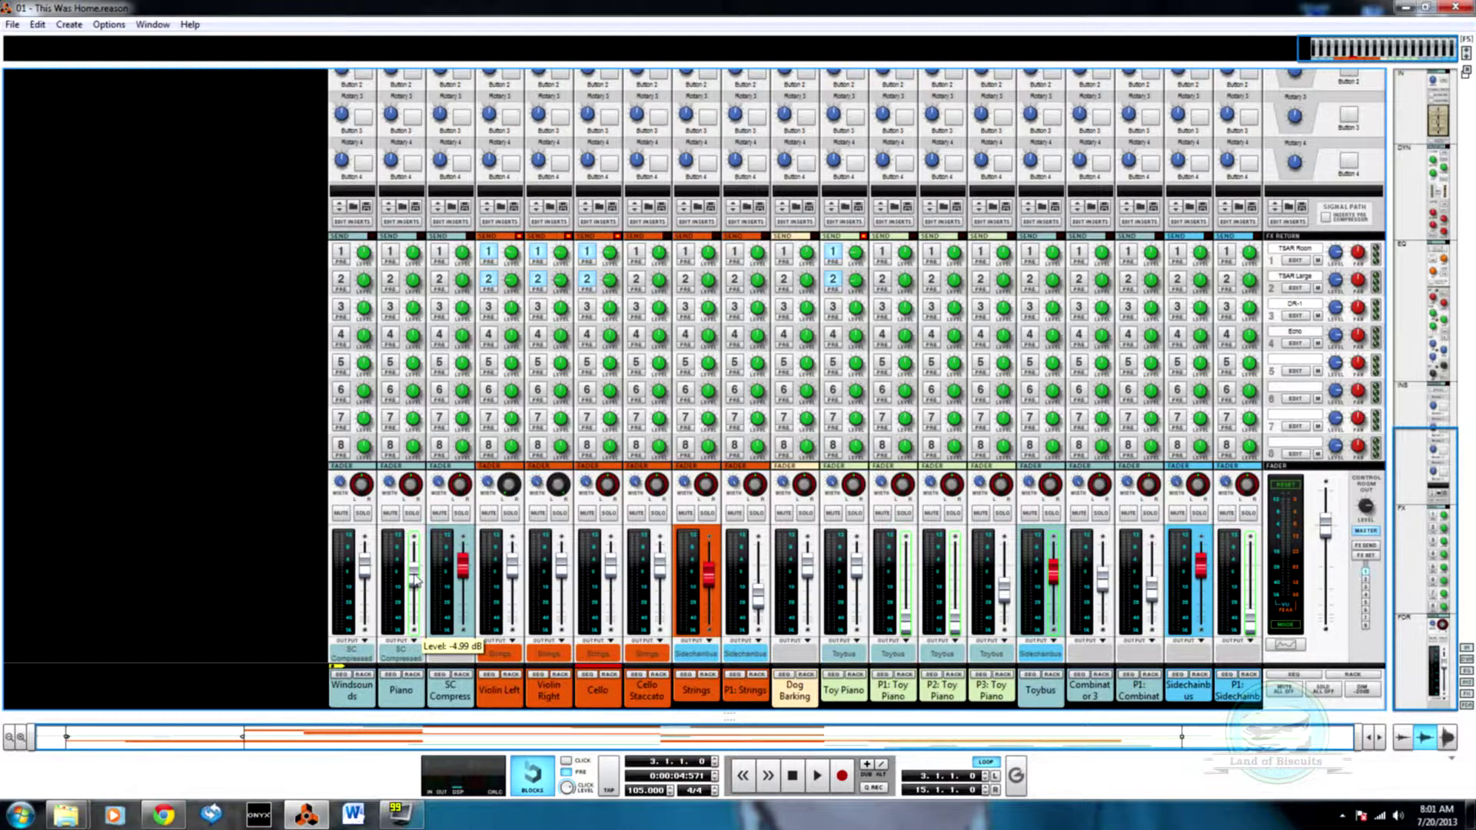
# - Back in the sequencer, compare the Piano note clips with the Piano Level clip and examine the other automation lanes
pyautogui.press('F7')
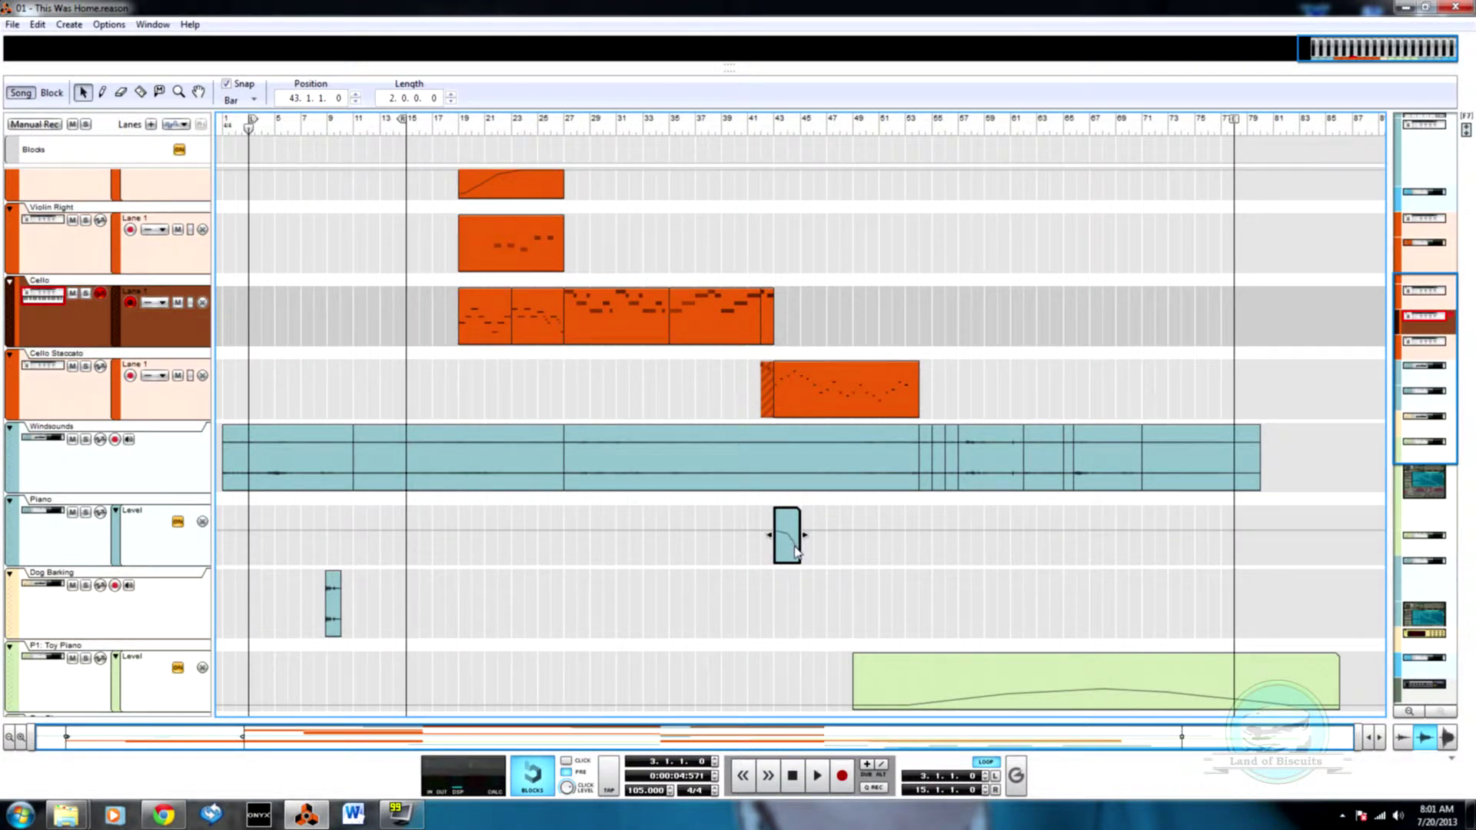
pyautogui.scroll(10, 795, 552)
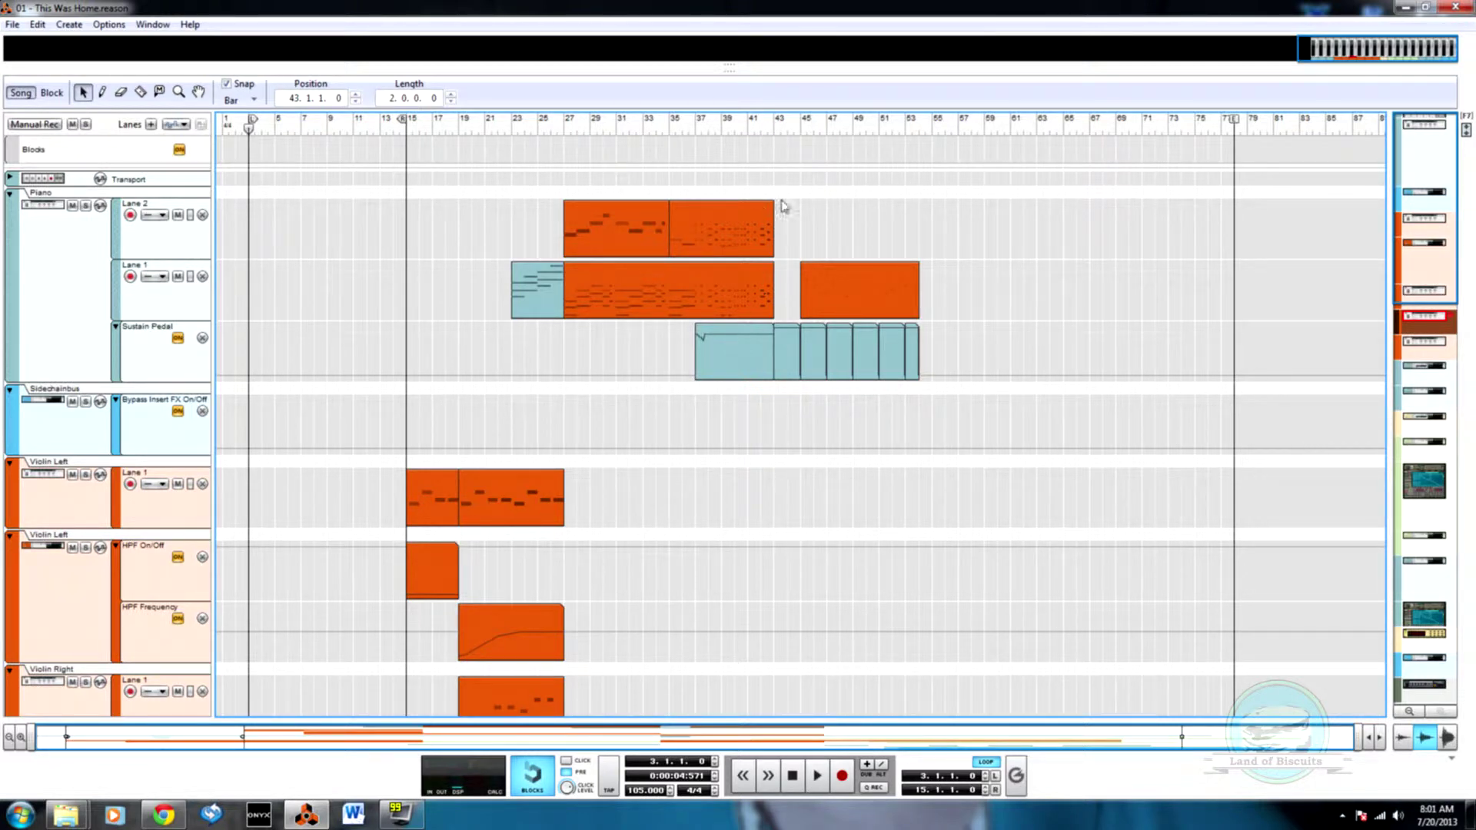
pyautogui.scroll(-15, 769, 446)
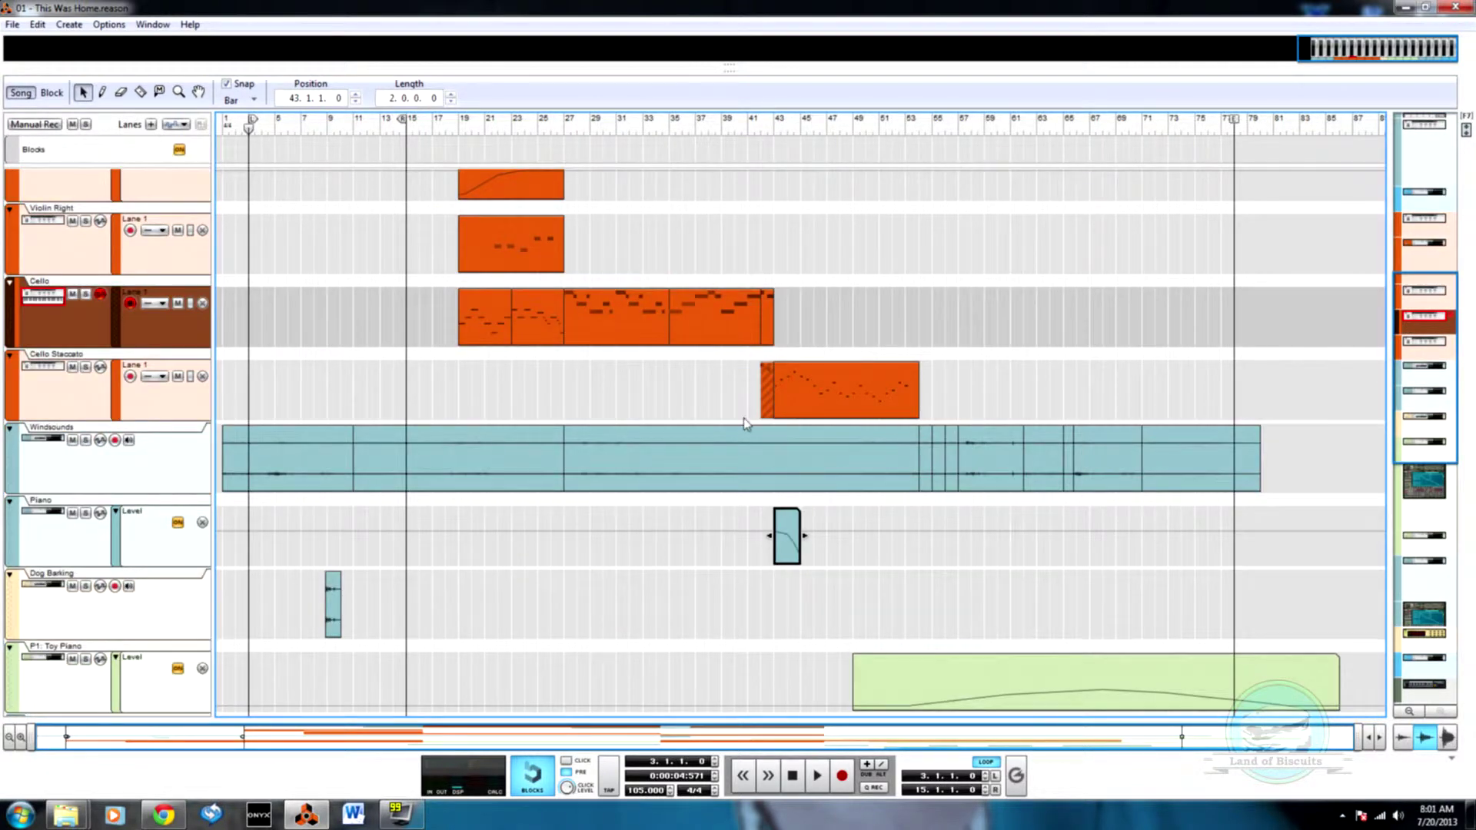
pyautogui.scroll(6, 749, 400)
pyautogui.scroll(5, 739, 361)
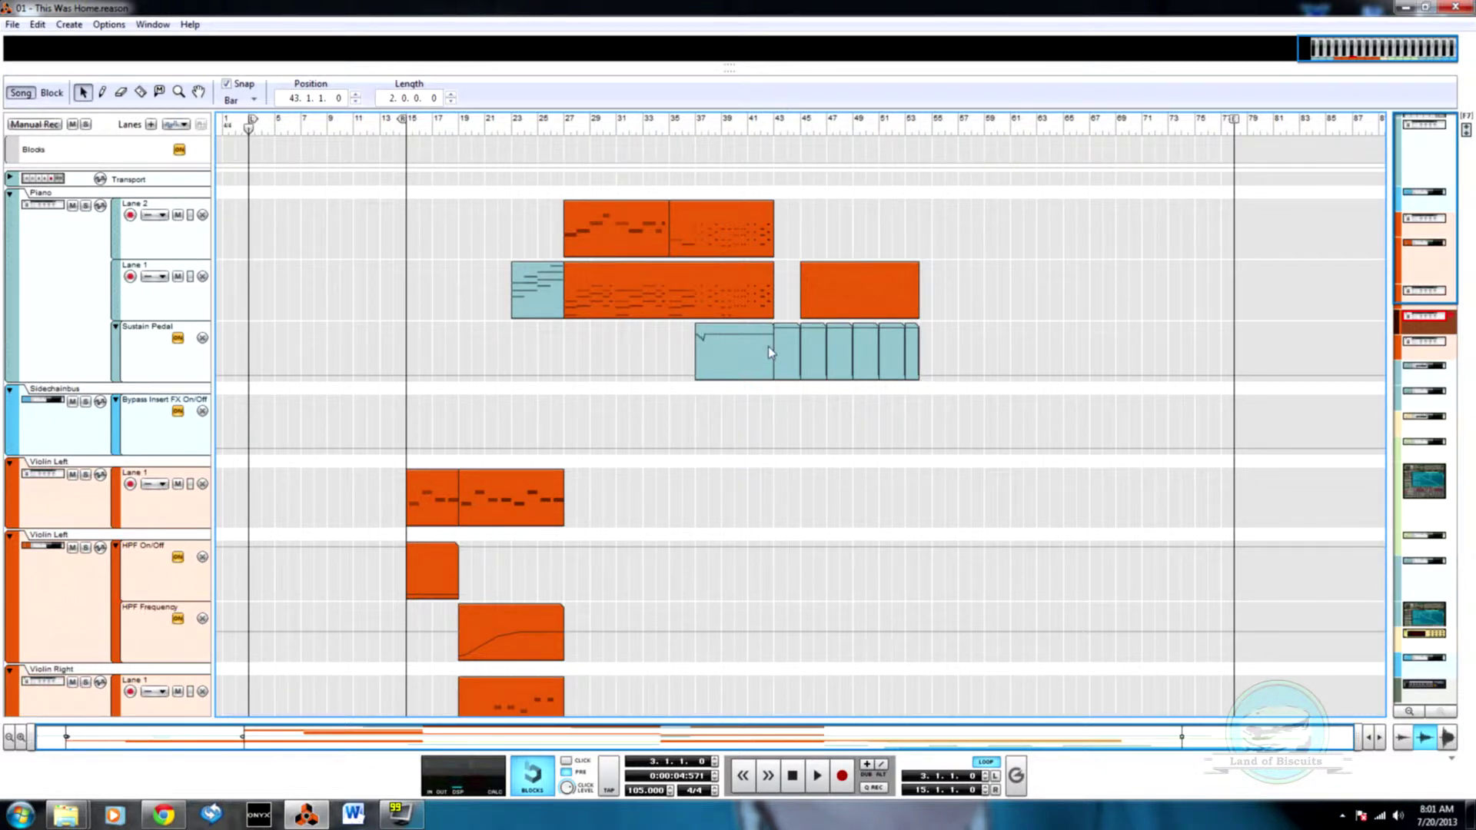
pyautogui.scroll(-10, 757, 340)
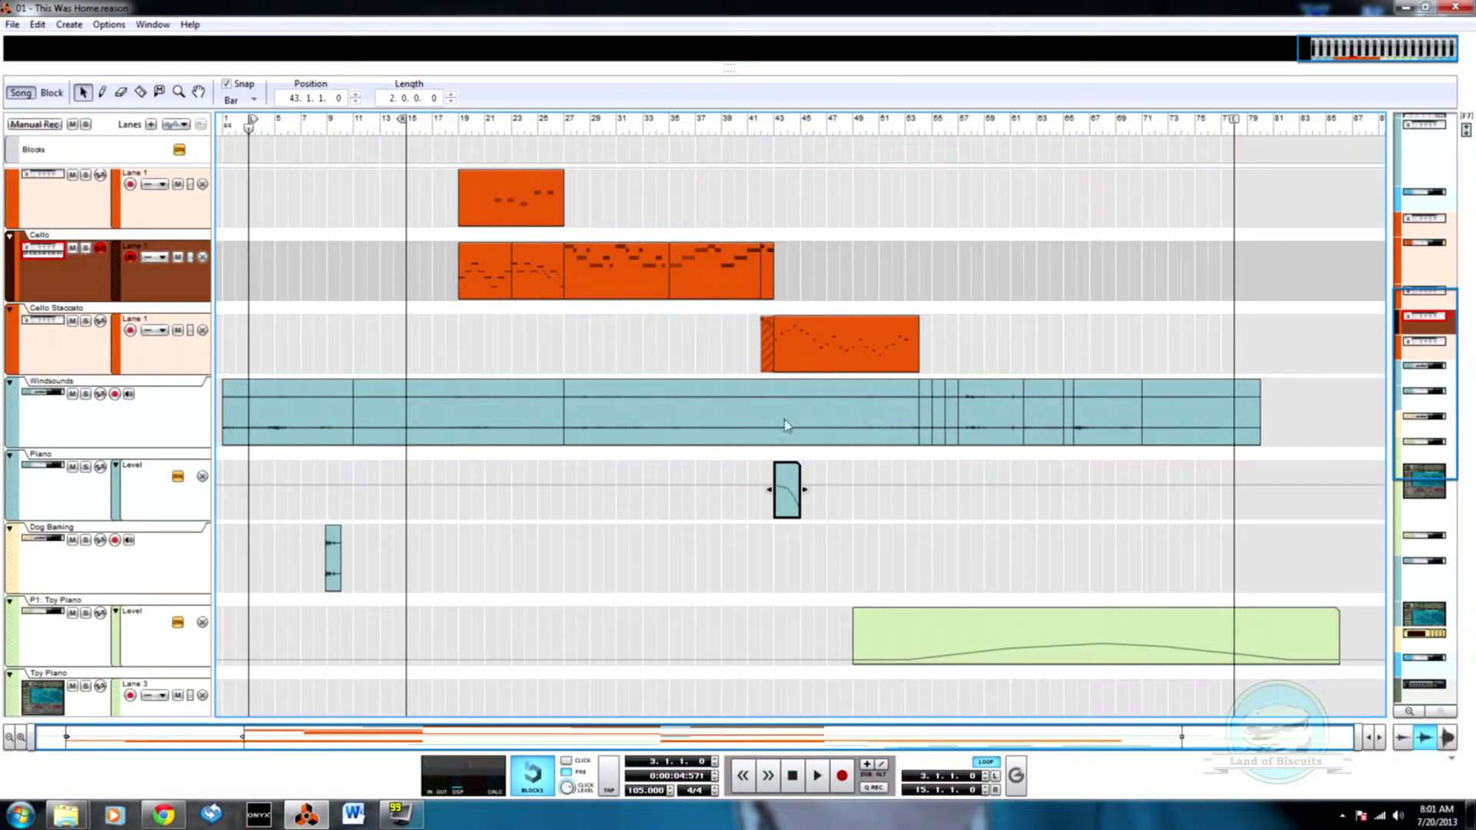
pyautogui.scroll(-3, 794, 444)
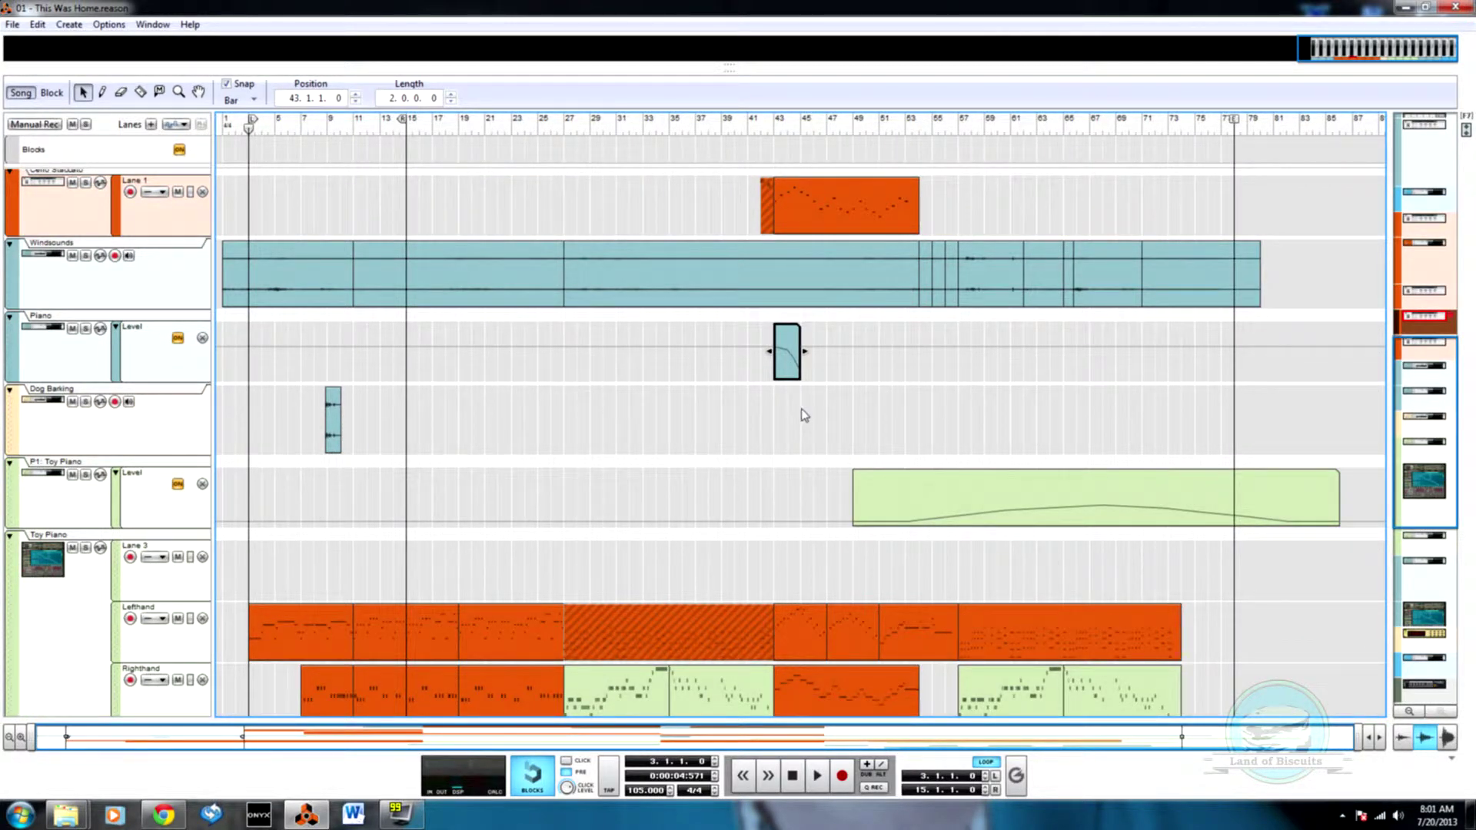
pyautogui.scroll(-3, 804, 419)
pyautogui.scroll(6, 761, 453)
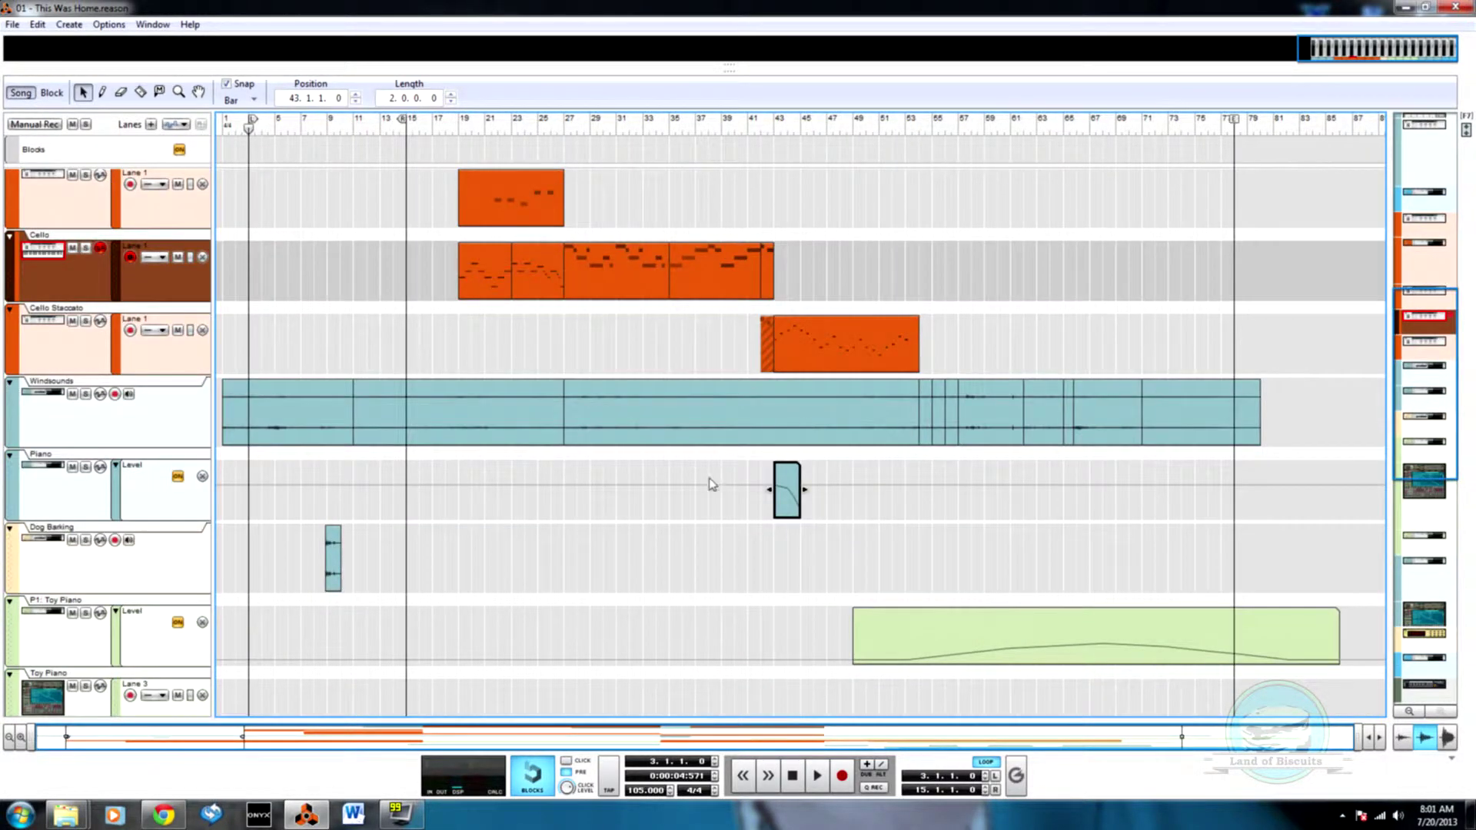
pyautogui.scroll(-14, 676, 557)
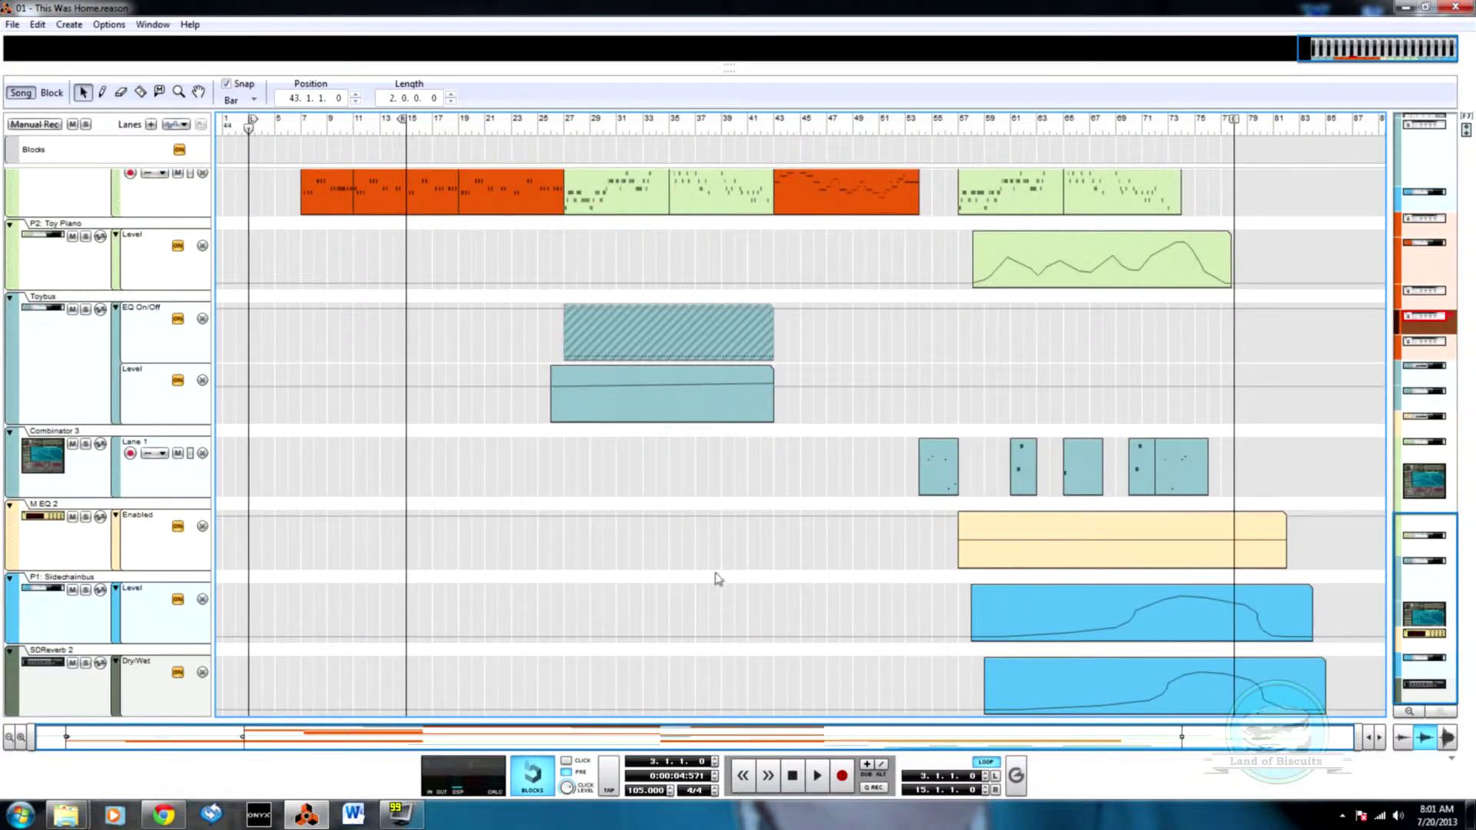
pyautogui.scroll(5, 675, 586)
# - Examine the Toy Piano channel and its parallel channels P1, P2 and P3 with their insert effects in the rack
pyautogui.press('F6')
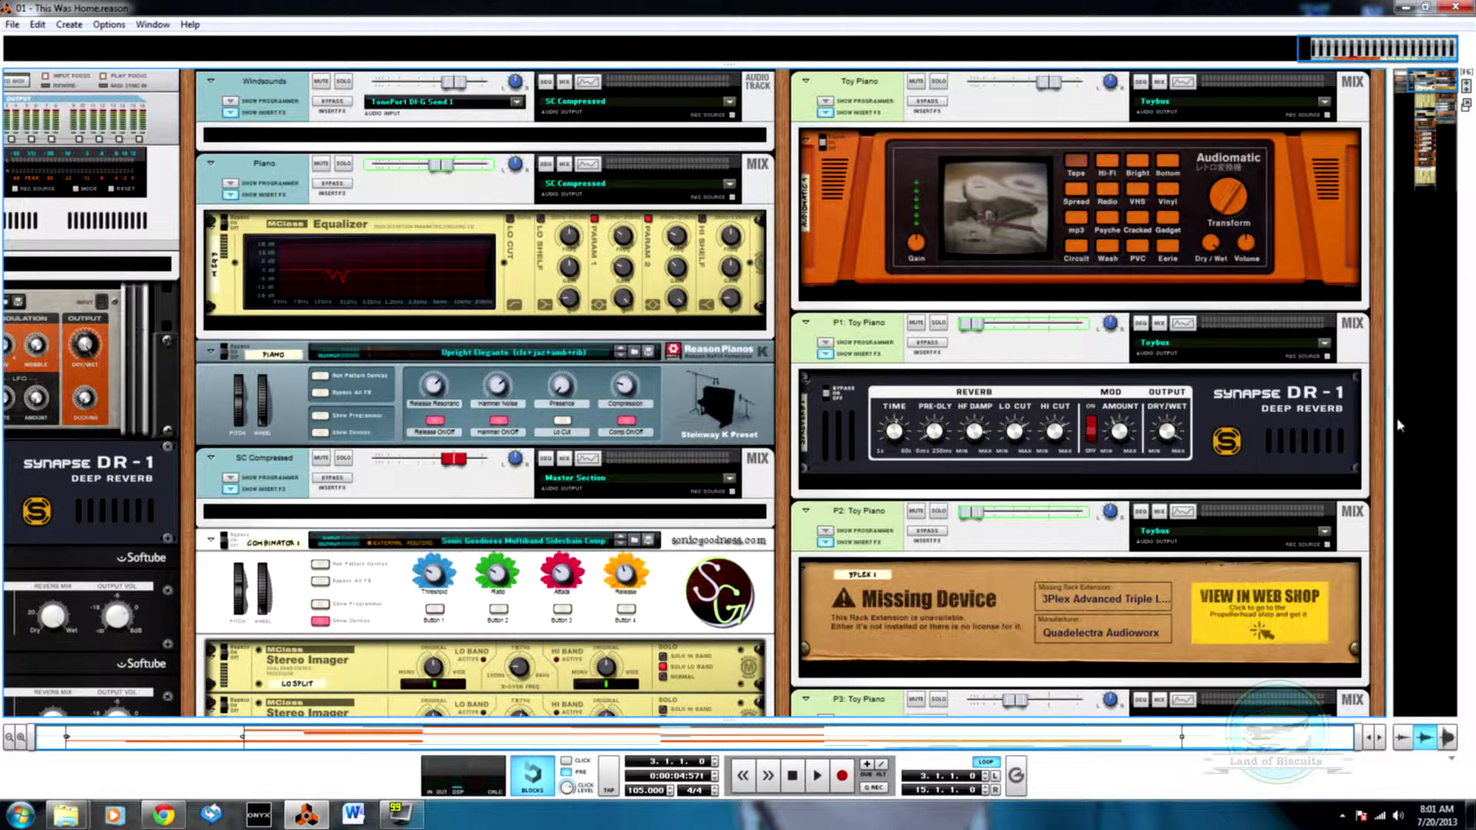
pyautogui.scroll(-5, 1360, 427)
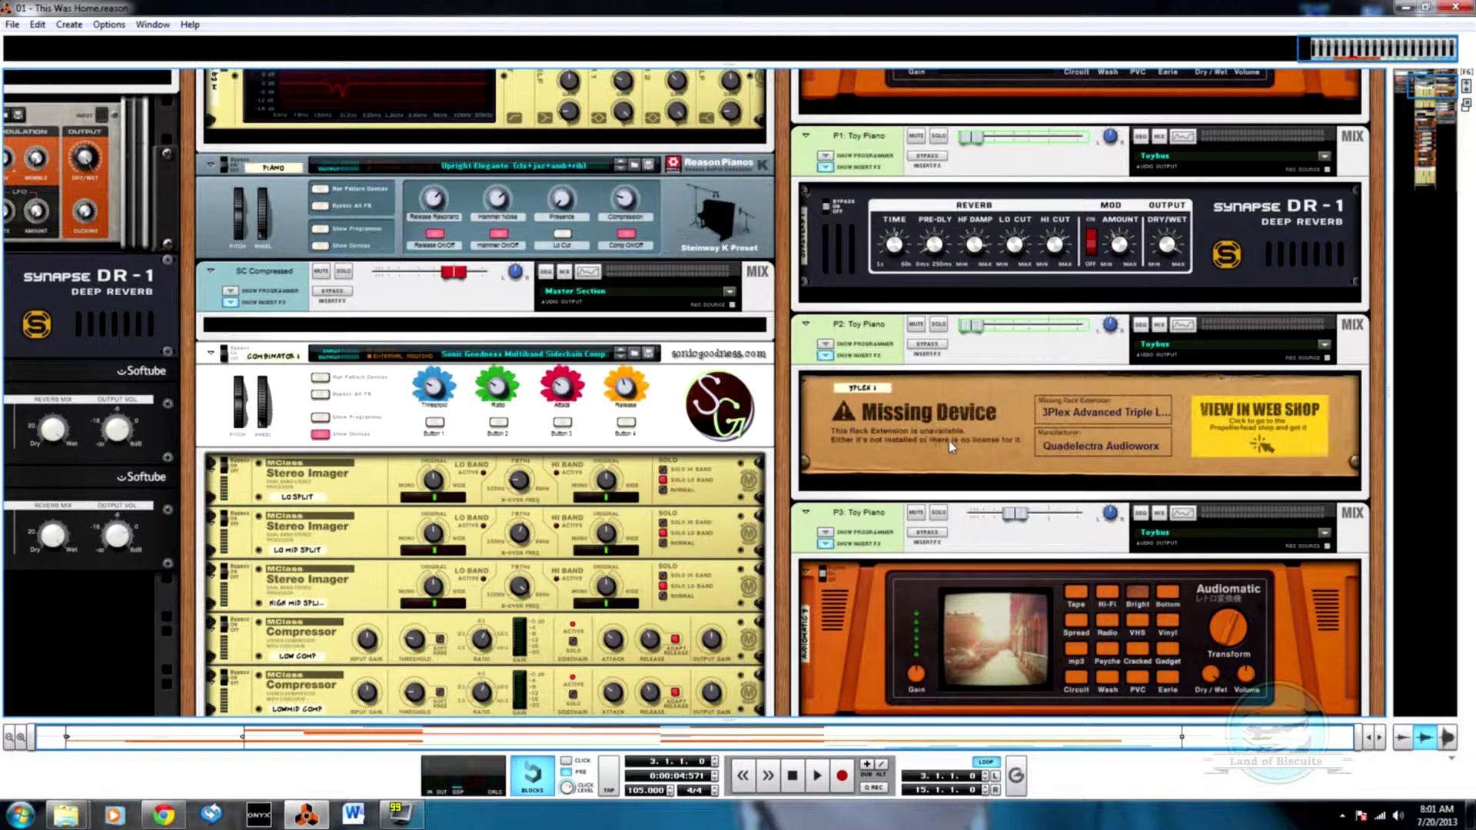
pyautogui.scroll(4, 853, 459)
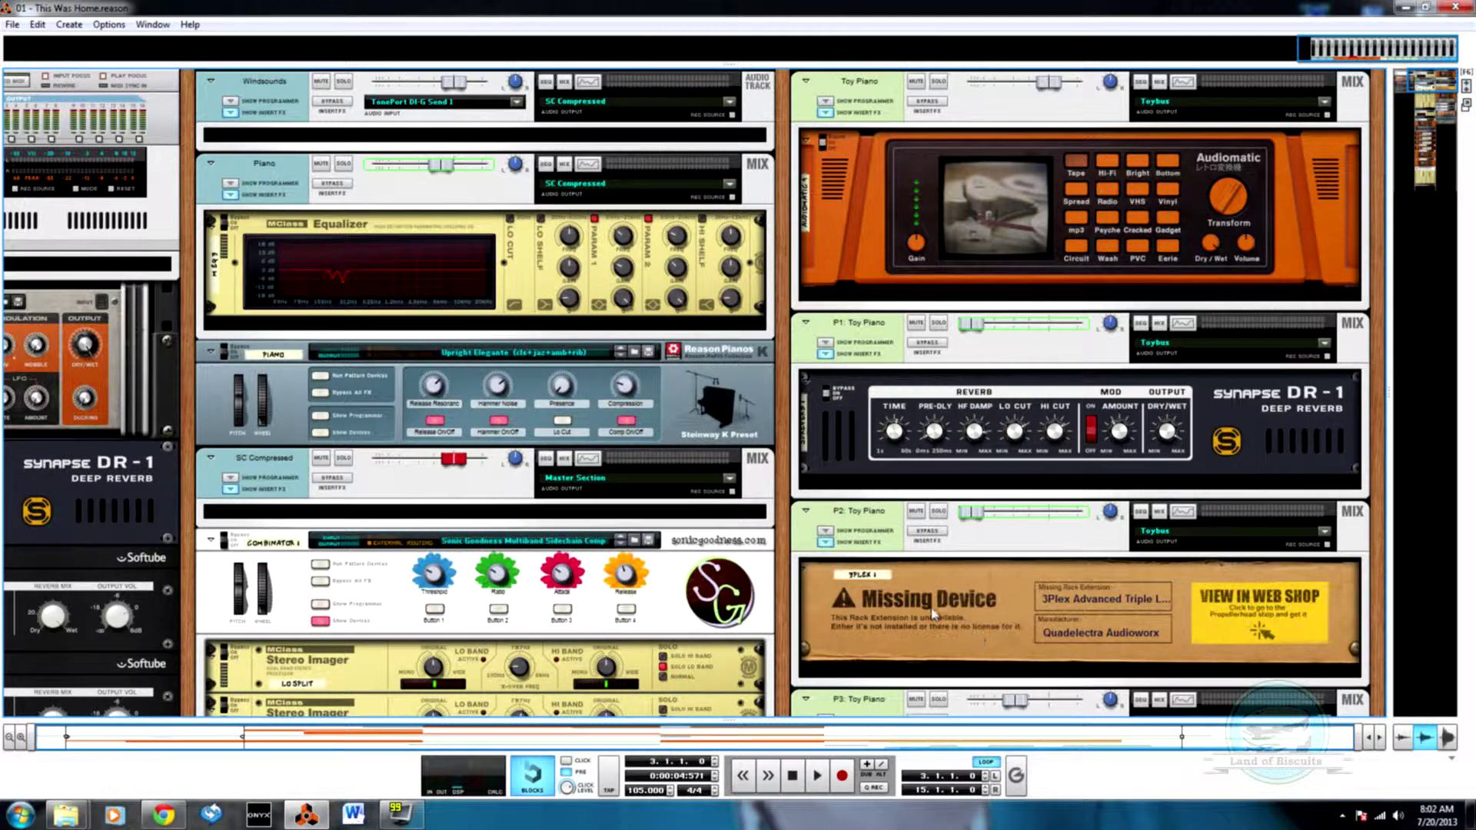
# - Compare the Piano and parallel-channel Level automation in the sequencer with the parallel channels' devices in the rack
pyautogui.press('F7')
pyautogui.scroll(-3, 893, 593)
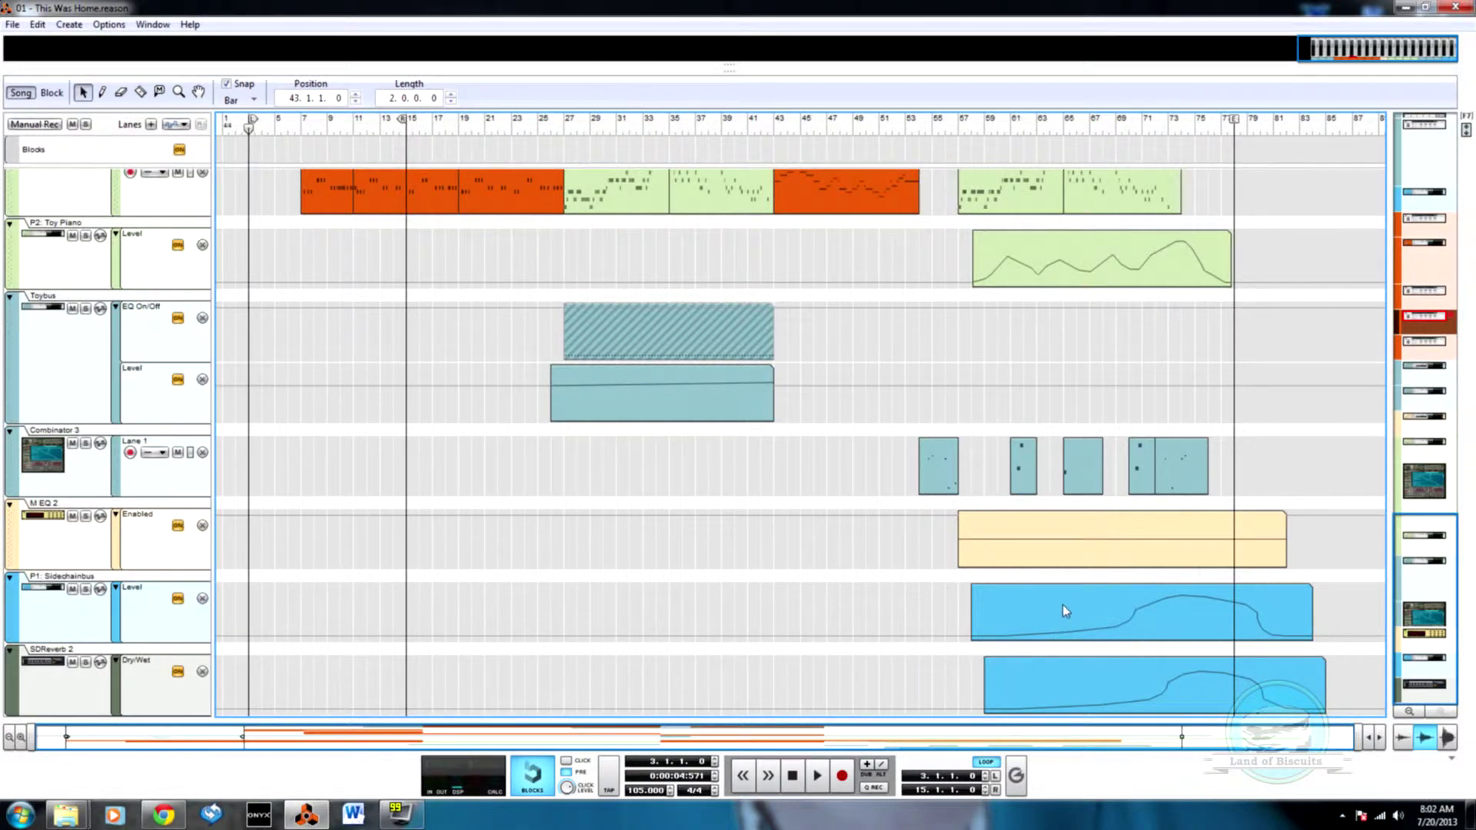
pyautogui.press('F6')
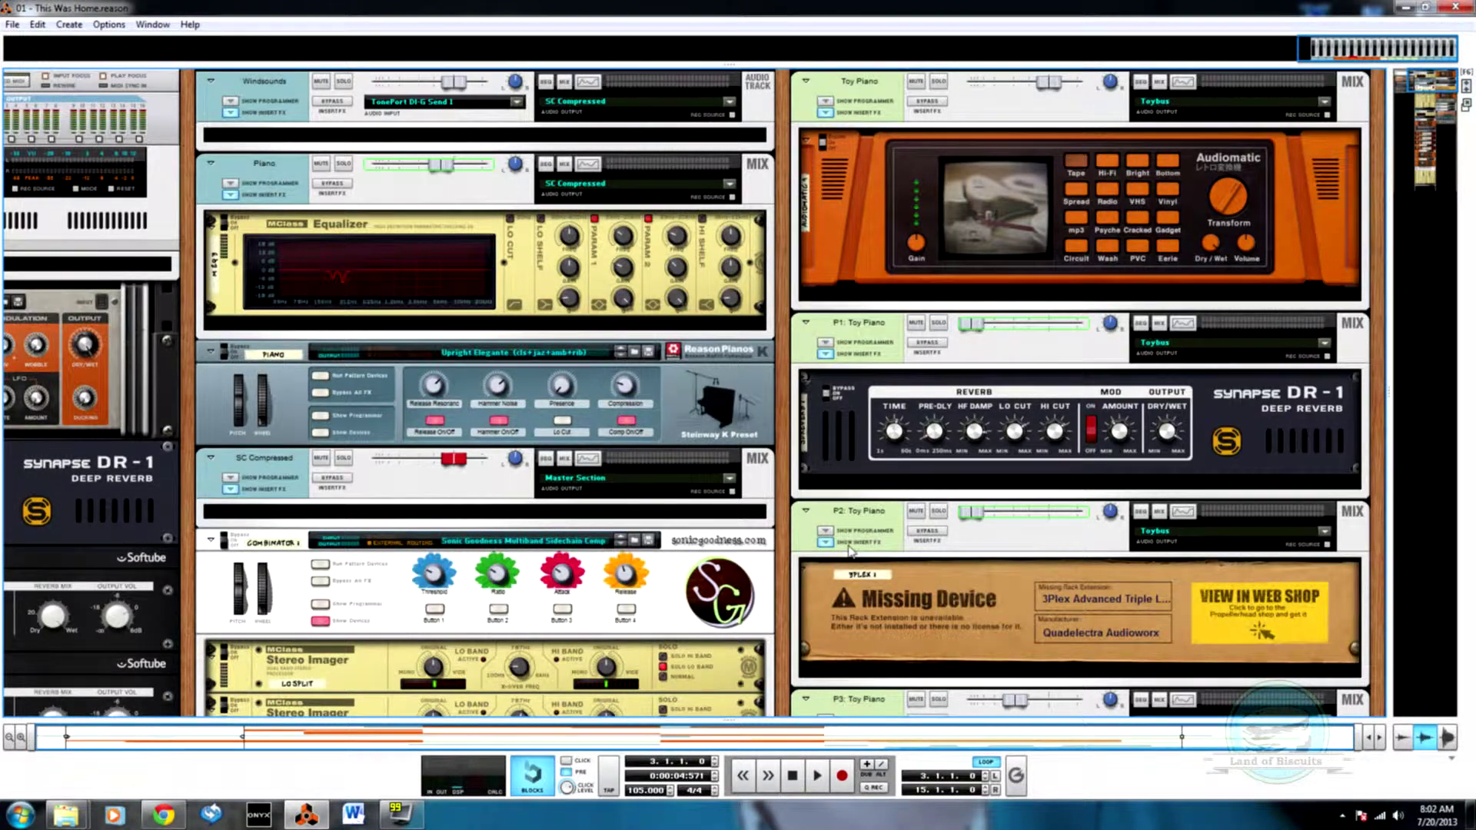
pyautogui.press('F7')
pyautogui.scroll(10, 842, 546)
pyautogui.scroll(3, 830, 549)
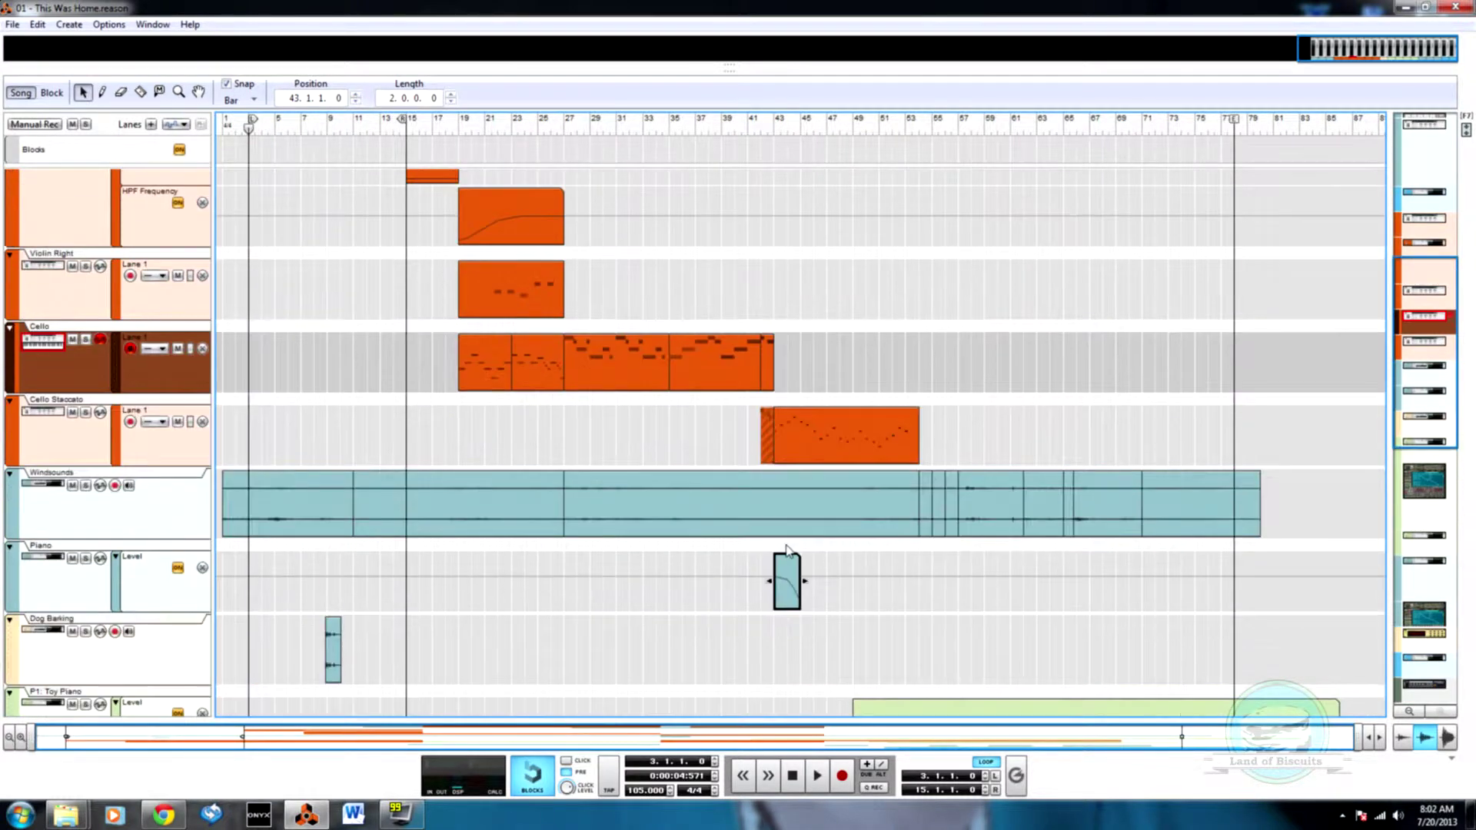
pyautogui.scroll(-5, 600, 484)
pyautogui.scroll(-6, 604, 508)
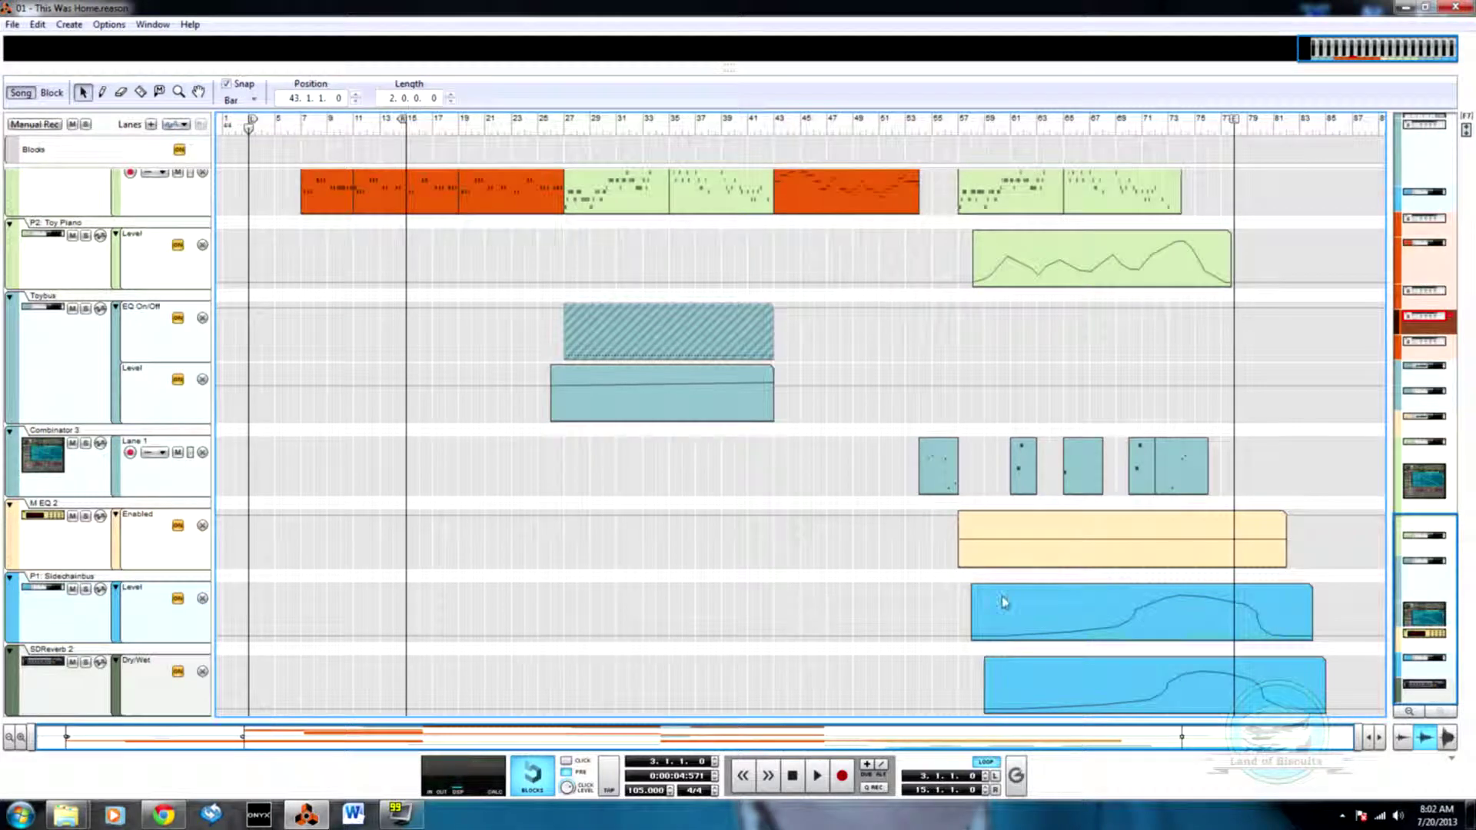
pyautogui.press('F6')
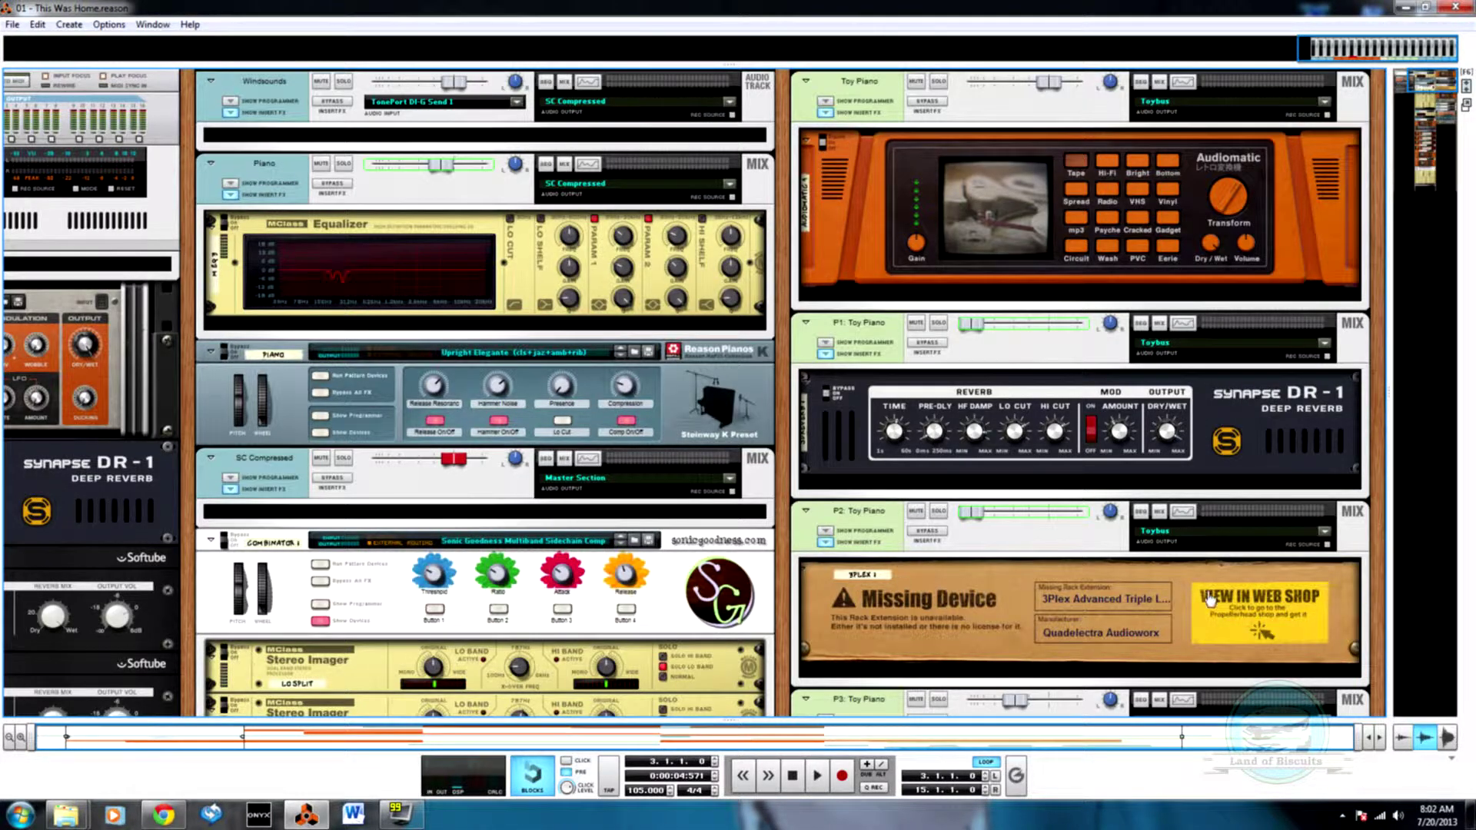
# - Return to the sequencer and examine the Level automation curves of P2: Toy Piano and P1: Toy Piano
pyautogui.press('F7')
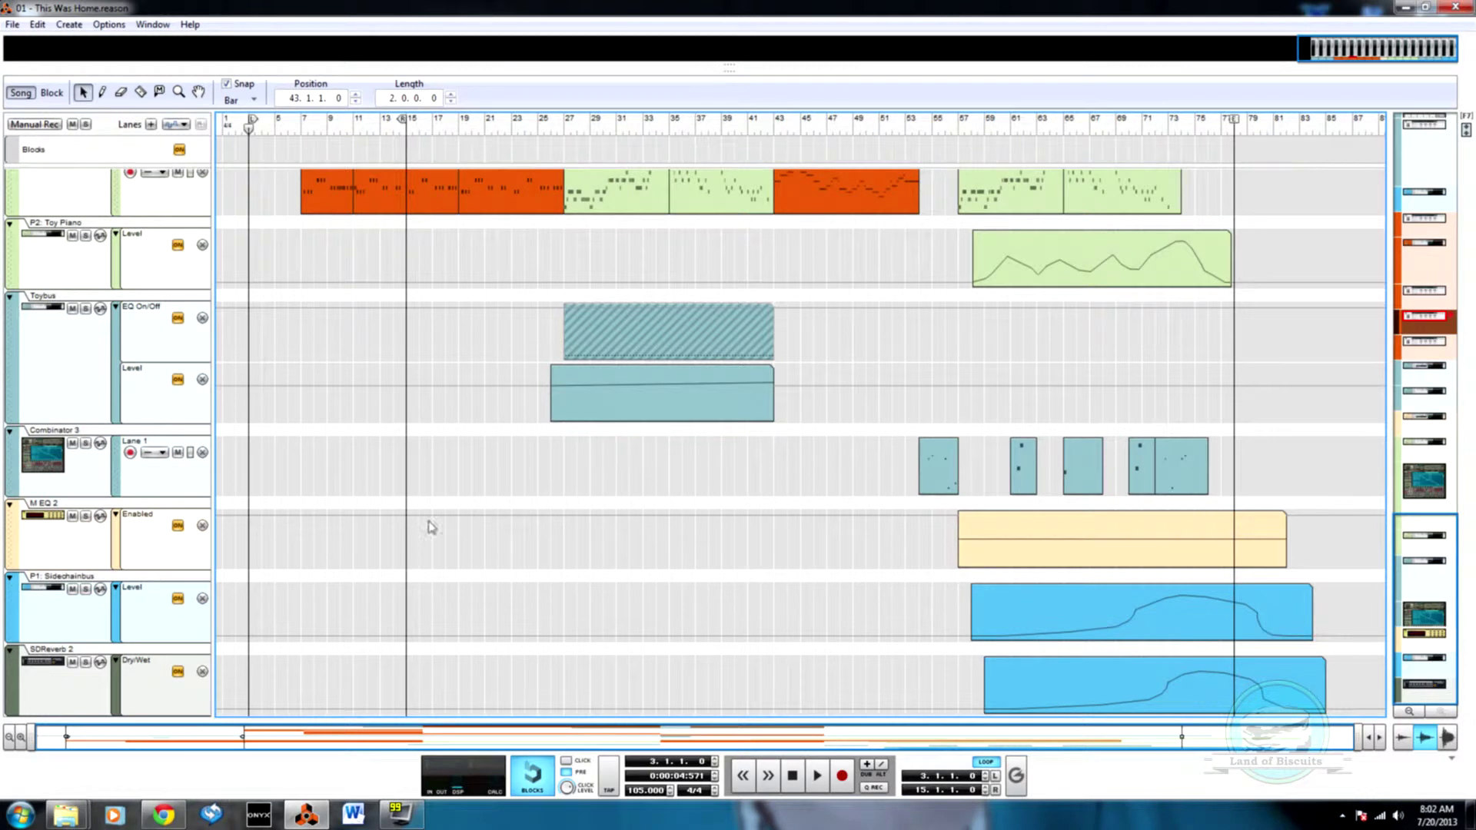
pyautogui.scroll(3, 166, 598)
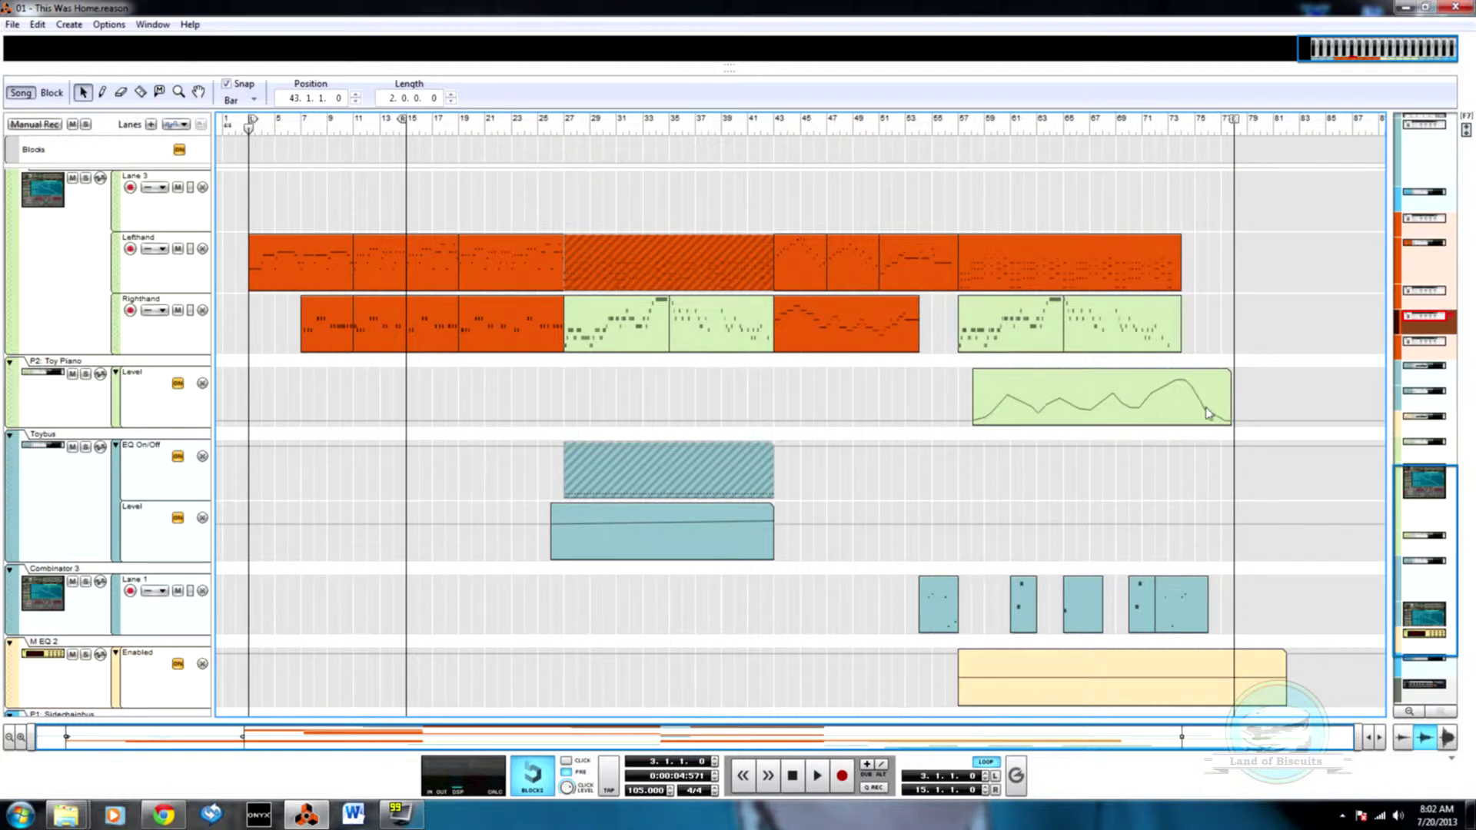
pyautogui.scroll(3, 910, 429)
pyautogui.scroll(3, 902, 433)
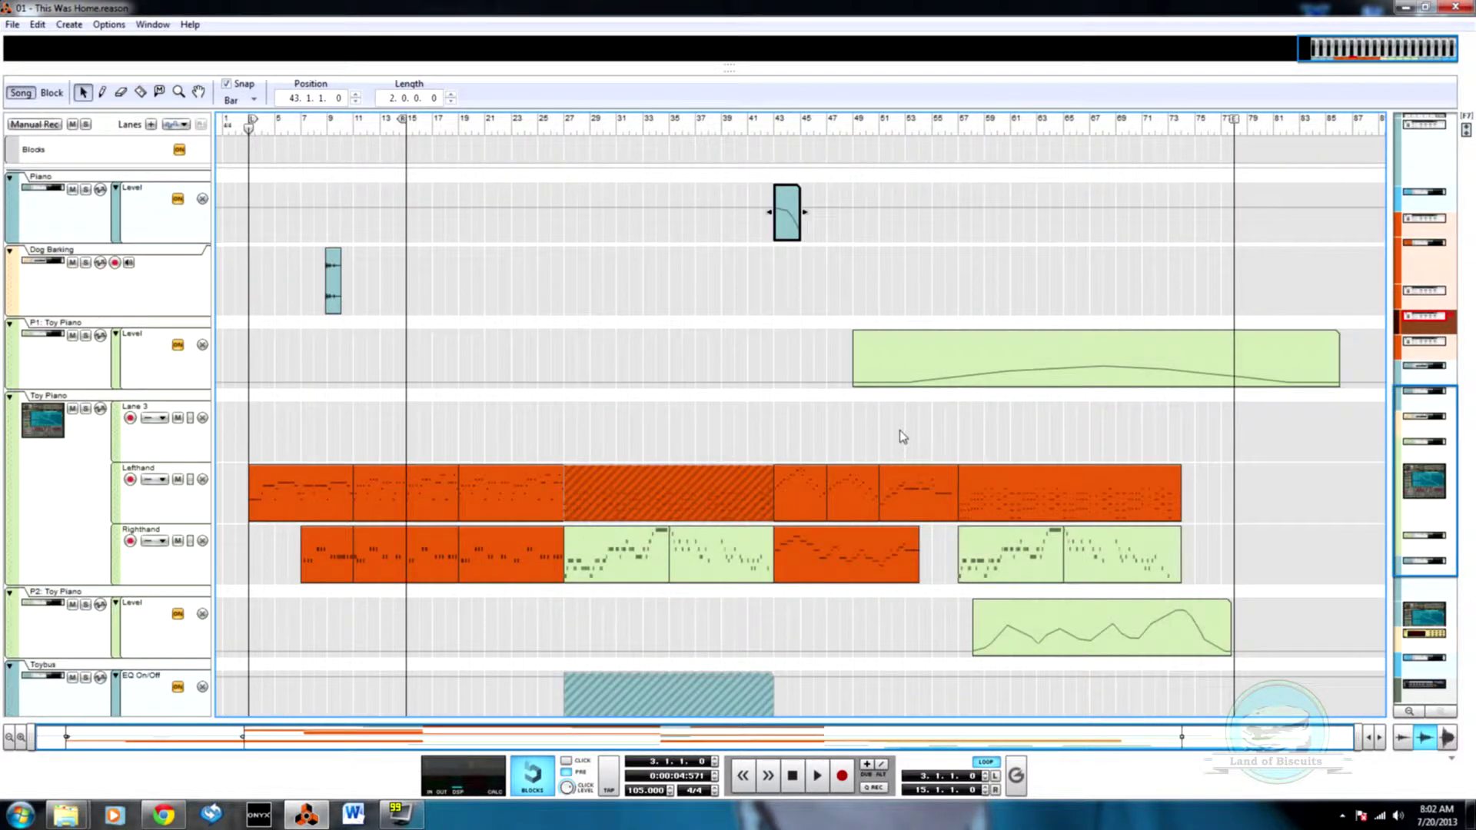
# - Examine the Violin, Cello, Windsounds and Piano clips against the Violin Left HPF automation and the Toy Piano lanes in the sequencer
pyautogui.scroll(8, 899, 432)
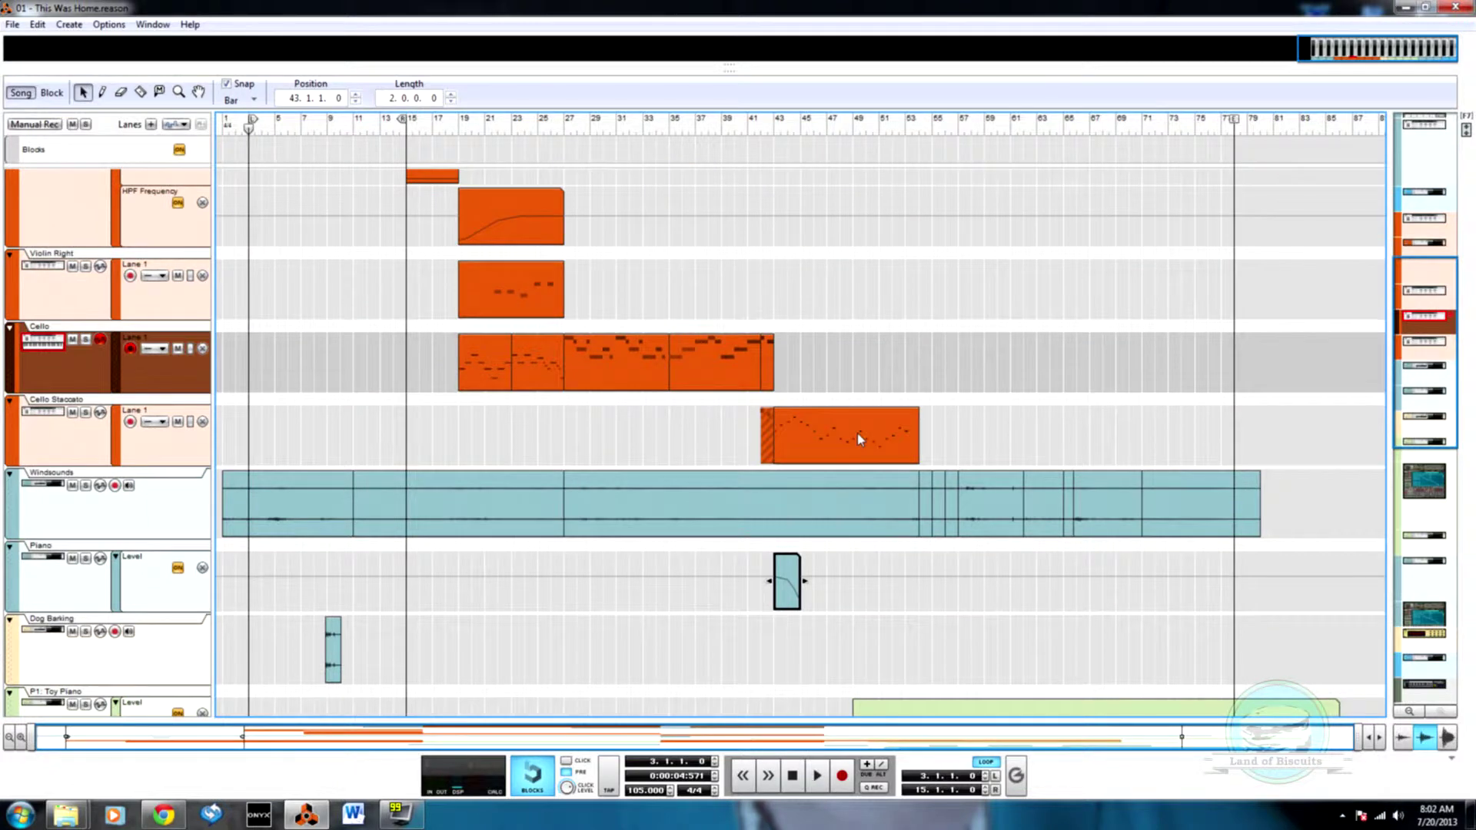
pyautogui.scroll(4, 405, 355)
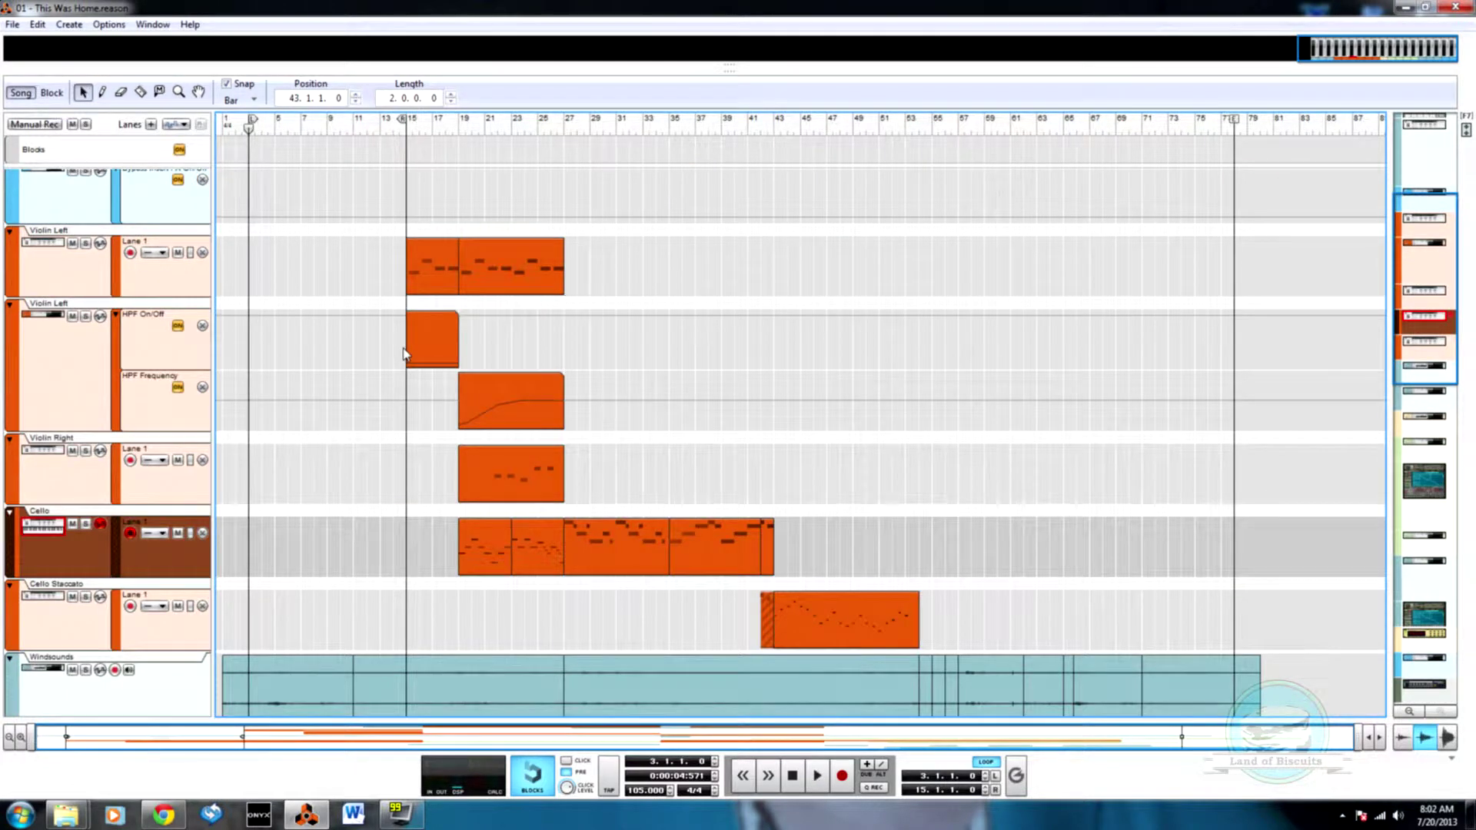
pyautogui.scroll(-11, 405, 355)
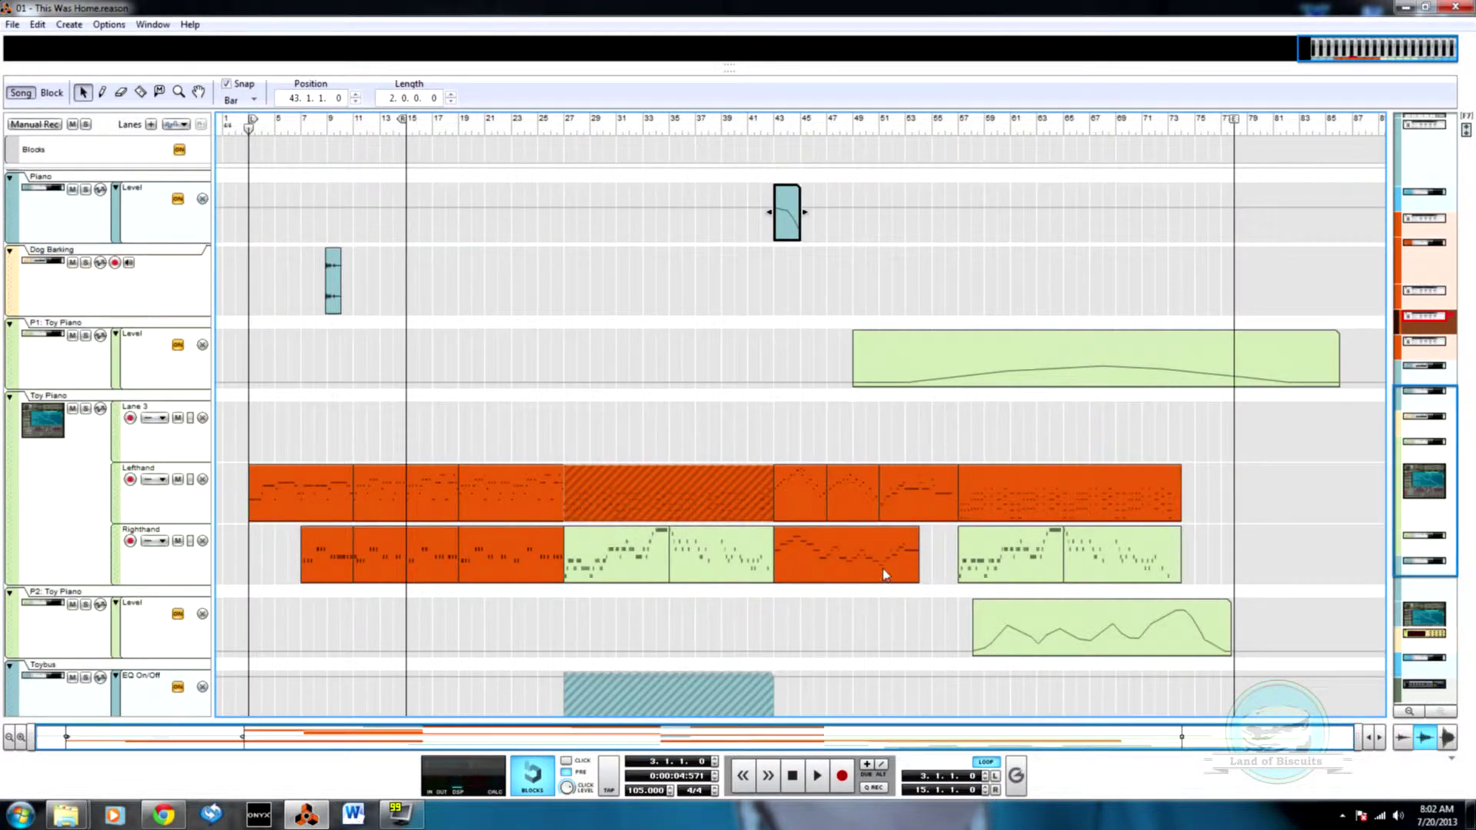
pyautogui.scroll(10, 507, 528)
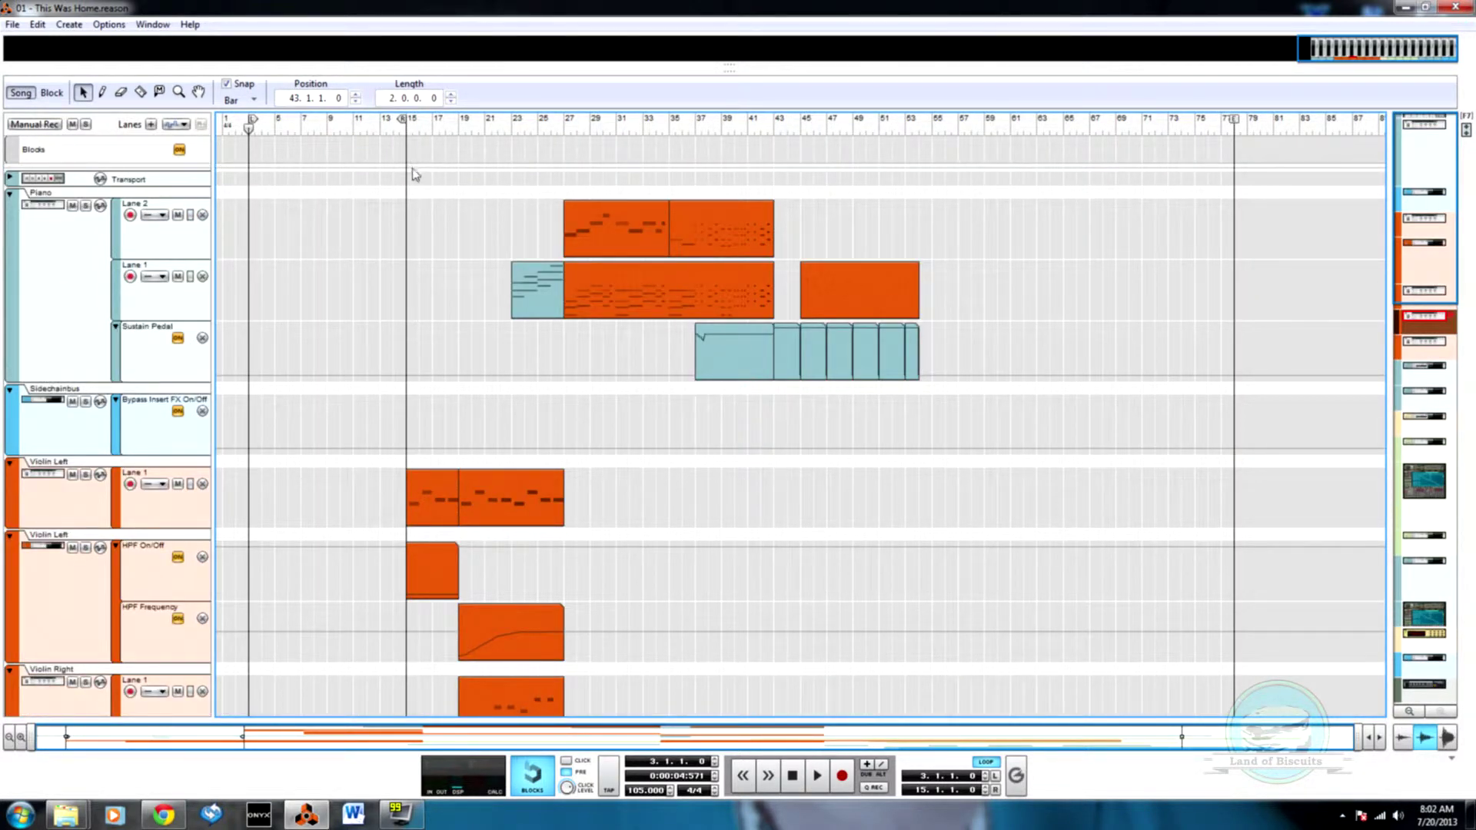
pyautogui.scroll(-5, 412, 185)
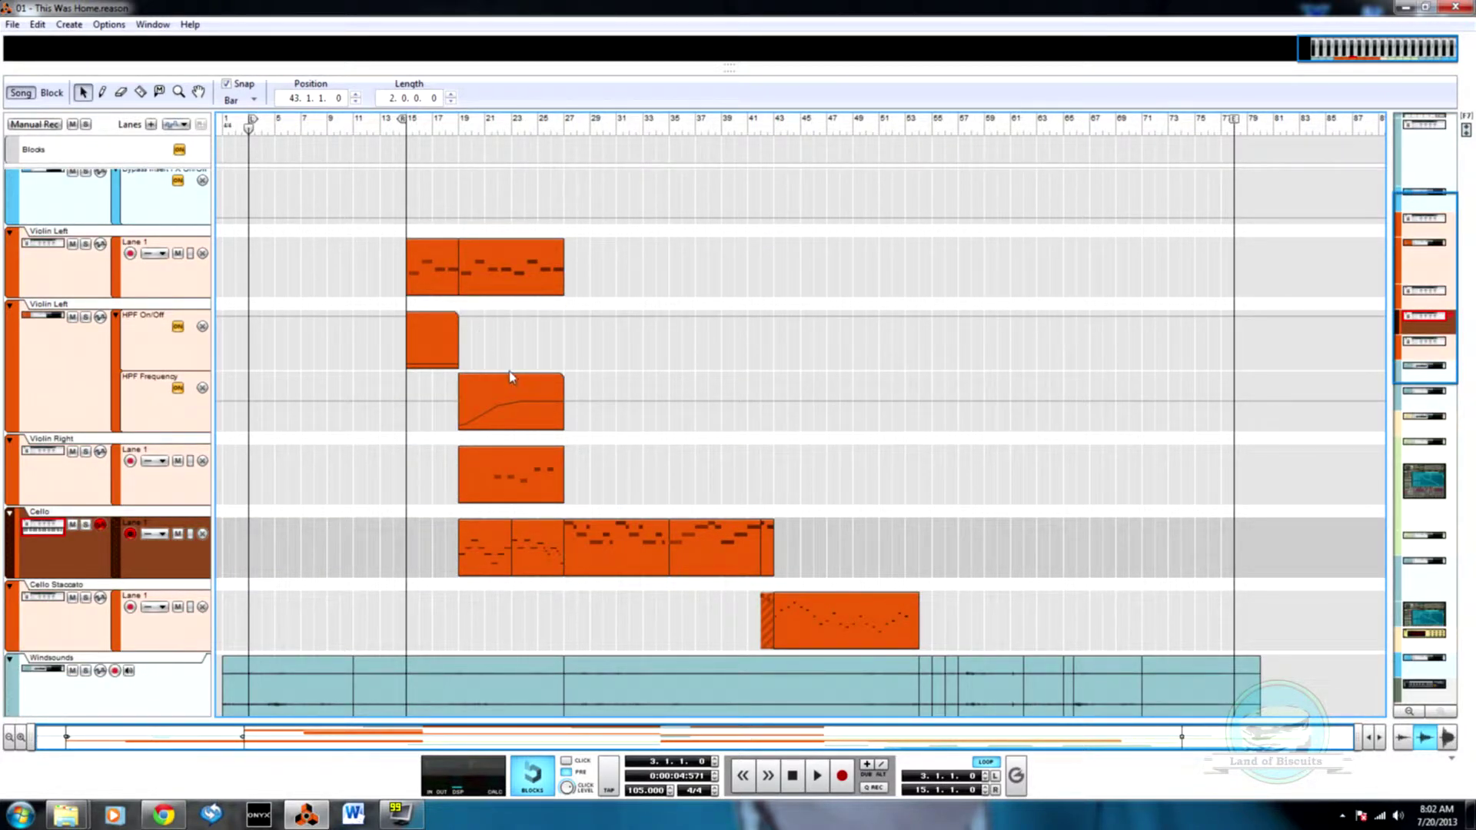
pyautogui.scroll(4, 389, 300)
pyautogui.scroll(-5, 809, 415)
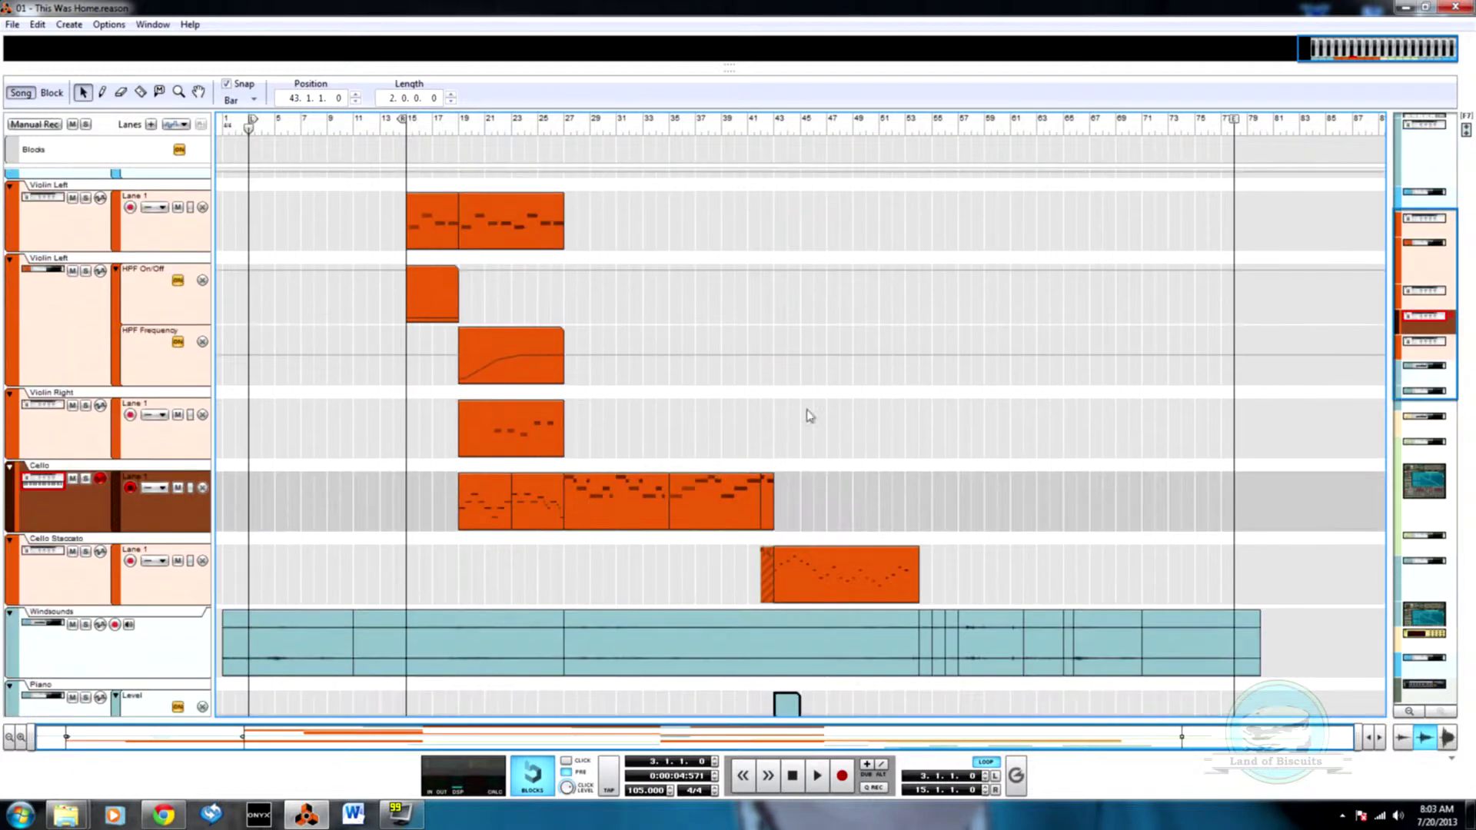
pyautogui.scroll(-4, 809, 415)
pyautogui.scroll(8, 592, 461)
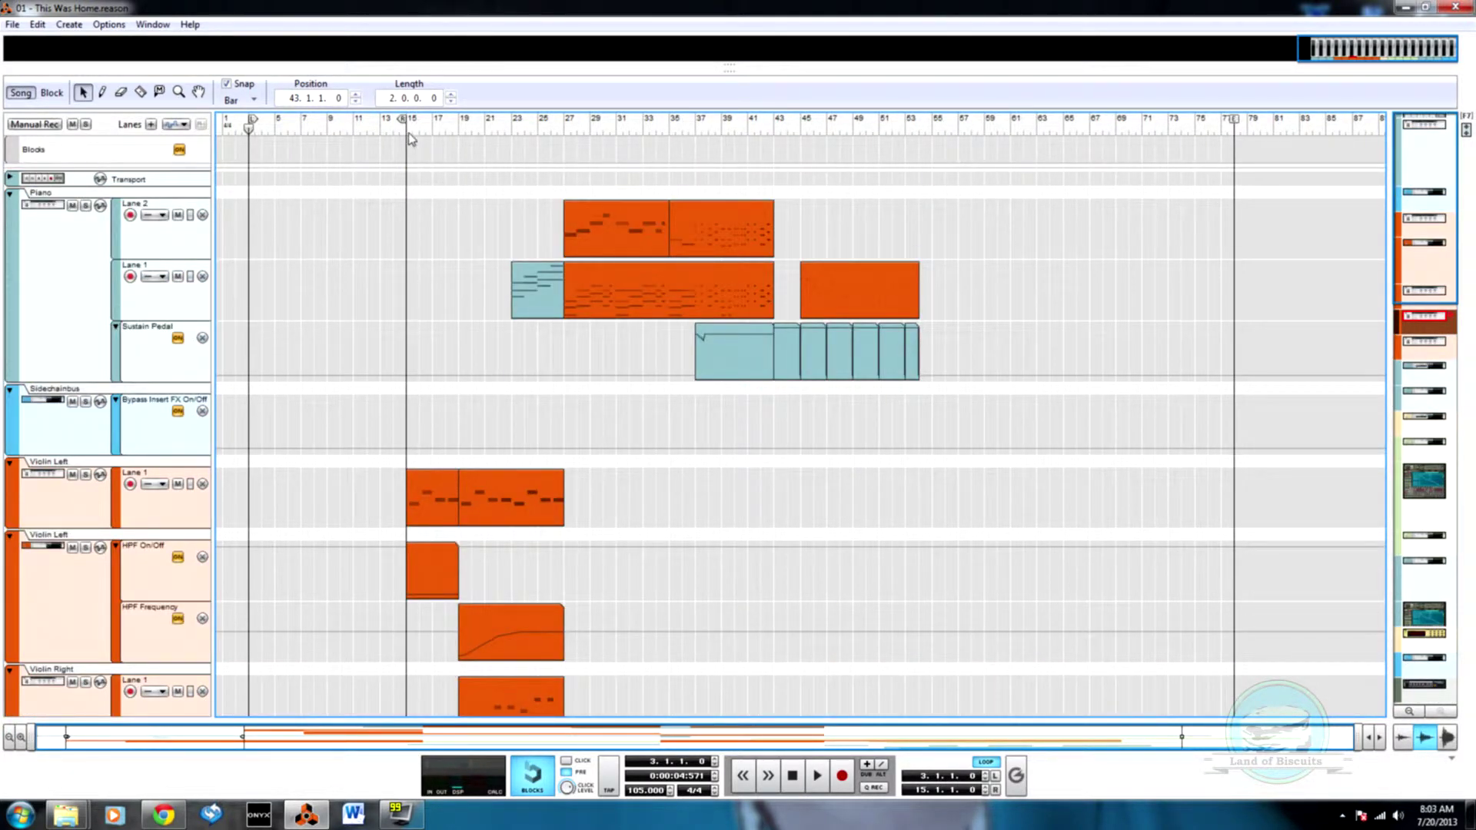
pyautogui.scroll(-1, 417, 290)
pyautogui.scroll(-5, 419, 292)
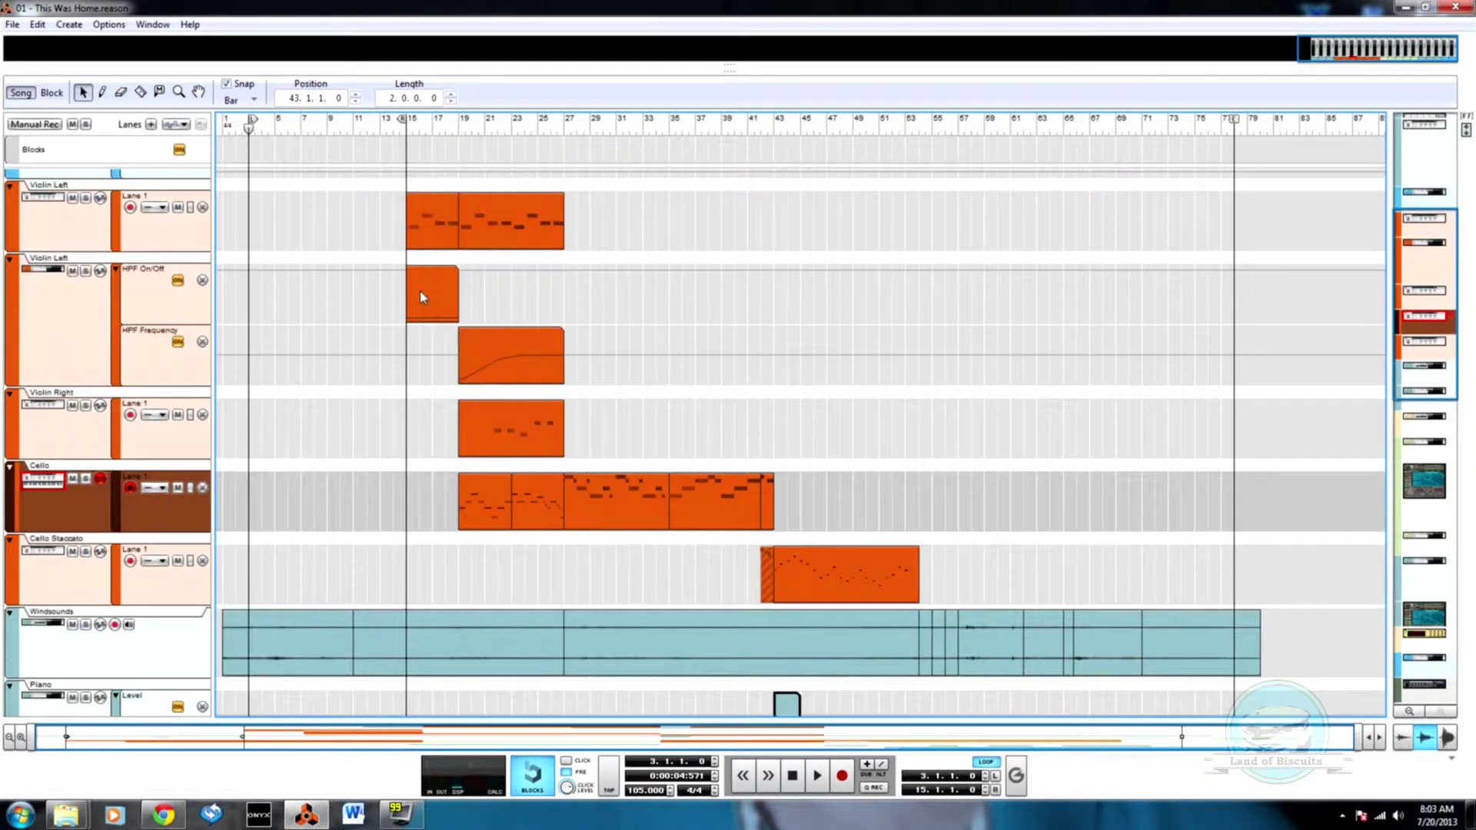
pyautogui.scroll(2, 420, 300)
pyautogui.scroll(3, 420, 303)
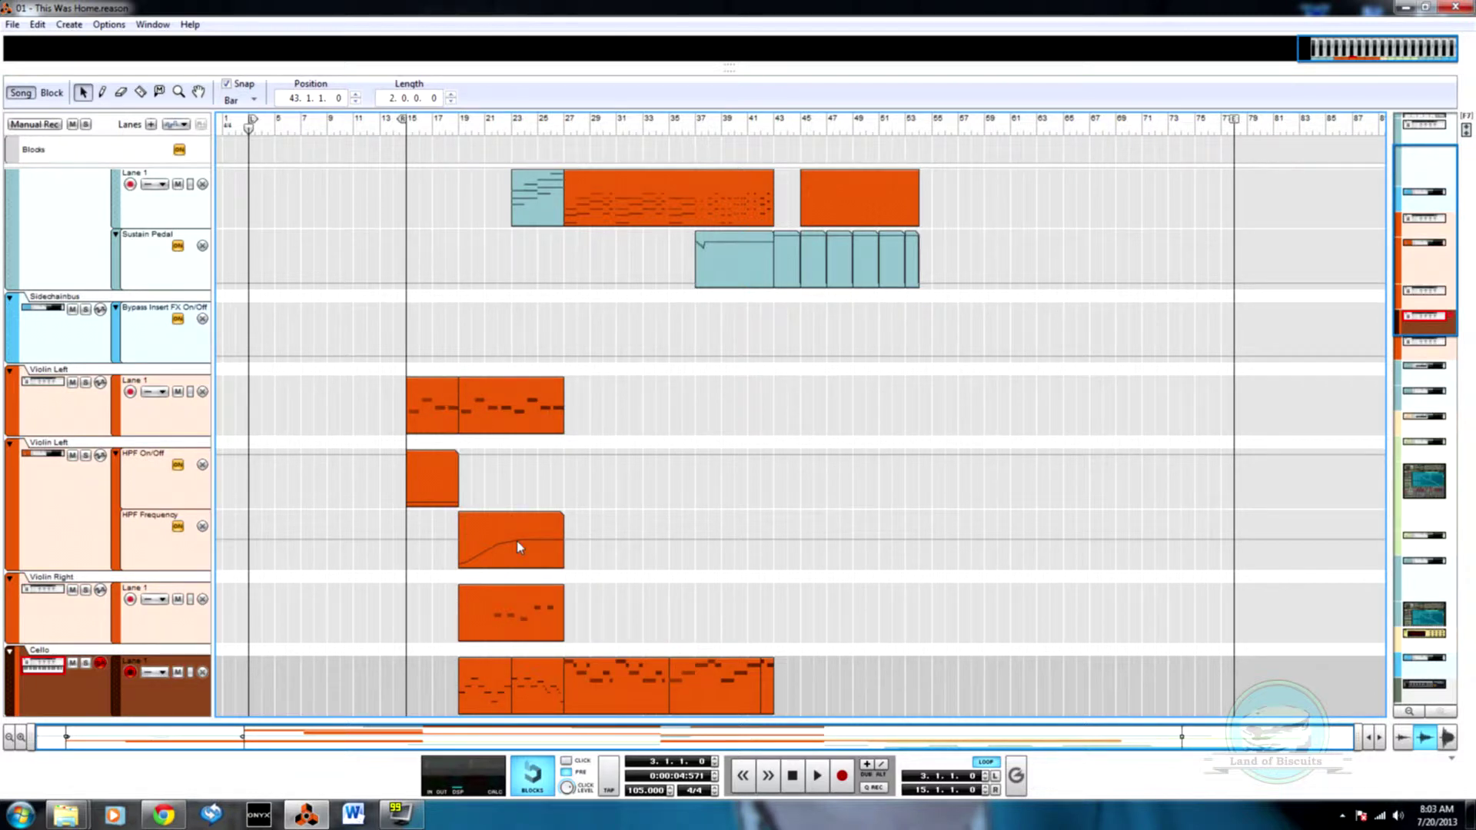
# - Play the song from bar 21 and split the Violin Left and Violin Right note clips at bar 21
pyautogui.click(484, 125)
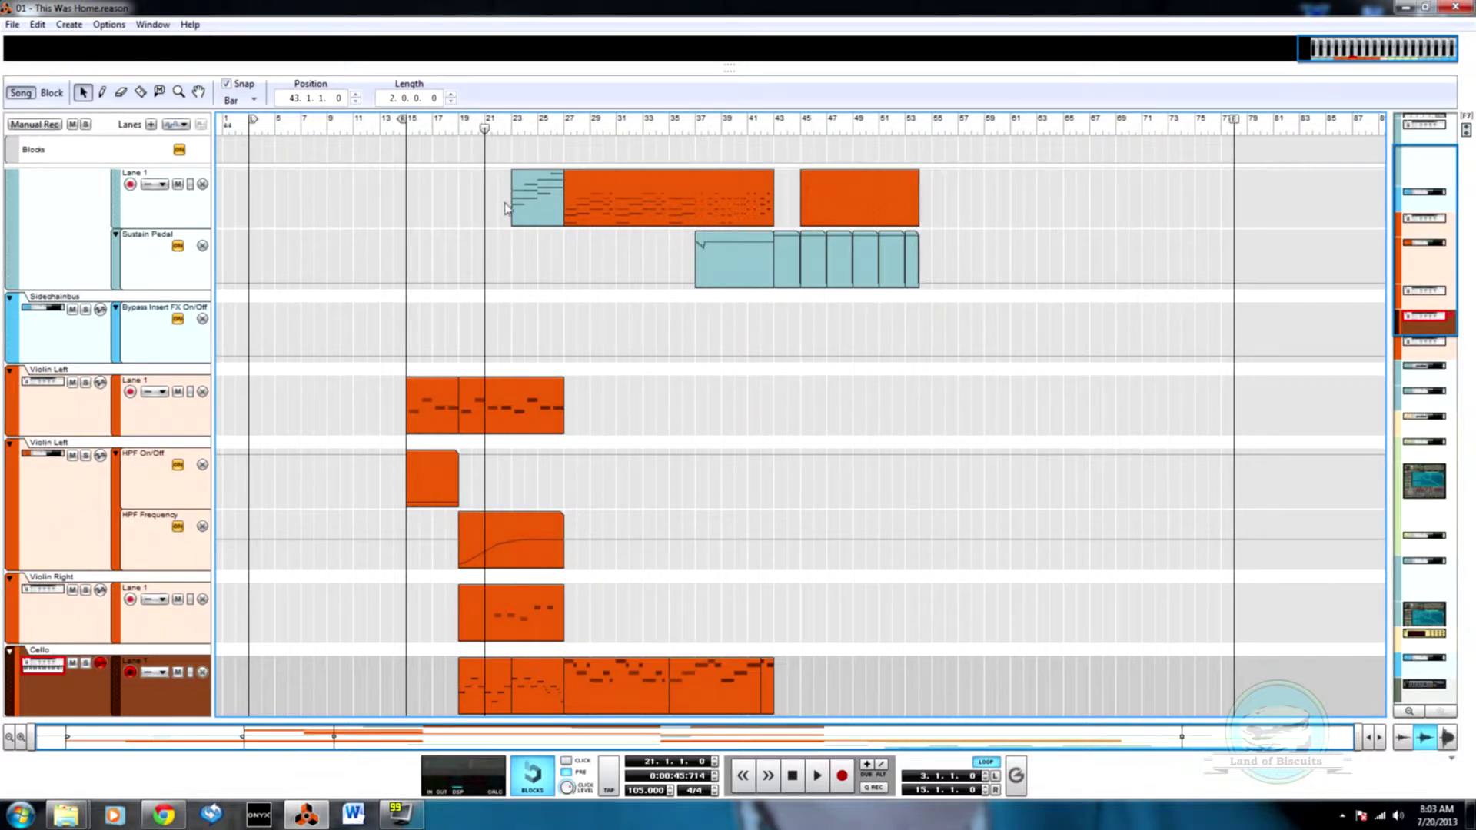
pyautogui.press('space')
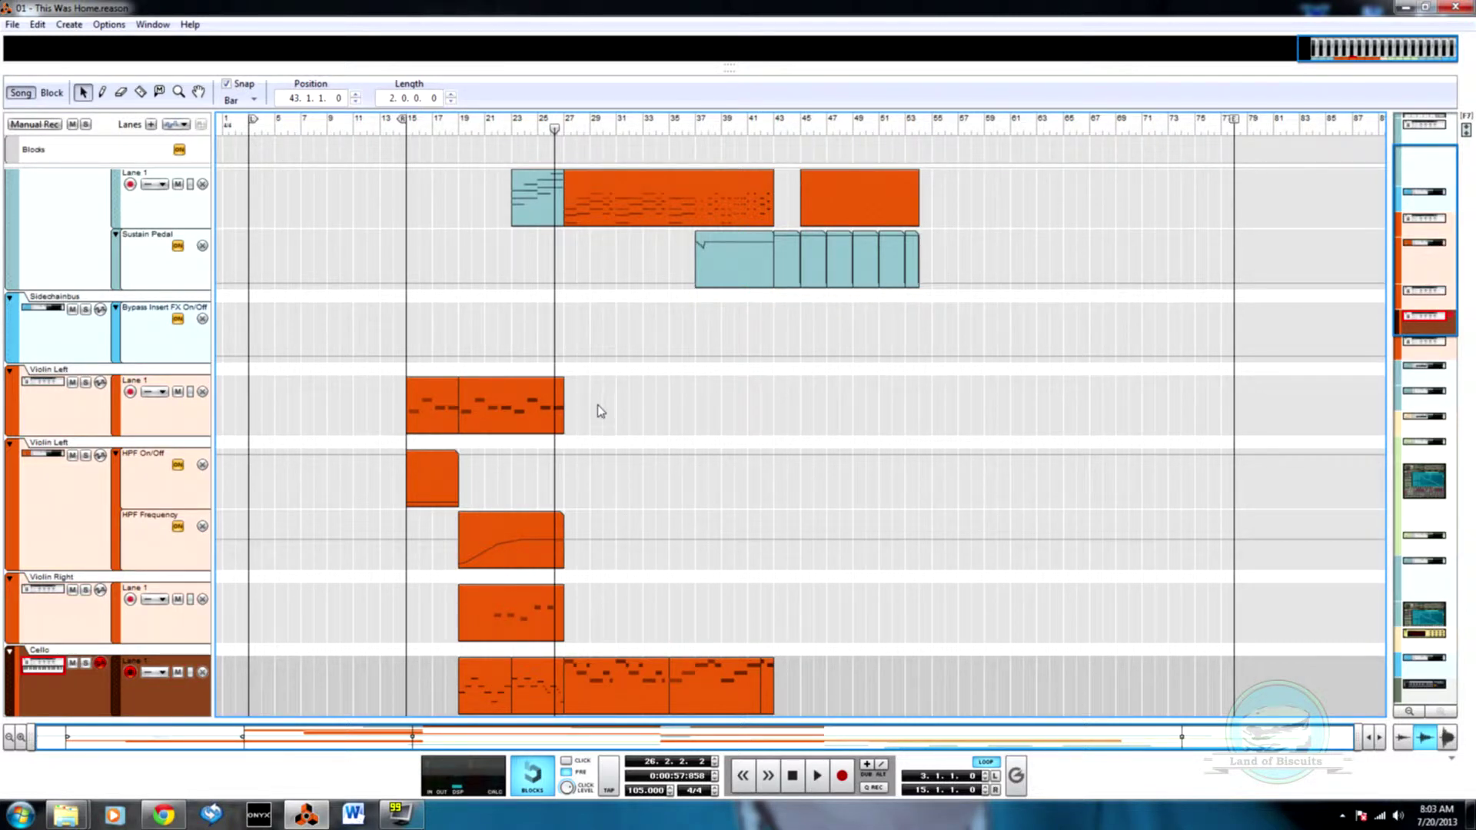
pyautogui.press('r')
pyautogui.moveTo(615, 403); pyautogui.dragTo(491, 422)
pyautogui.moveTo(575, 616)
pyautogui.mouseDown()
pyautogui.moveTo(489, 630)
pyautogui.moveTo(510, 630)
pyautogui.mouseUp()
# - Copy both six-bar violin clips that start at bar 21 to bar 9 and set the song position to bar 15
pyautogui.press('q')
pyautogui.keyDown('shift'); pyautogui.click(536, 428); pyautogui.keyUp('shift')
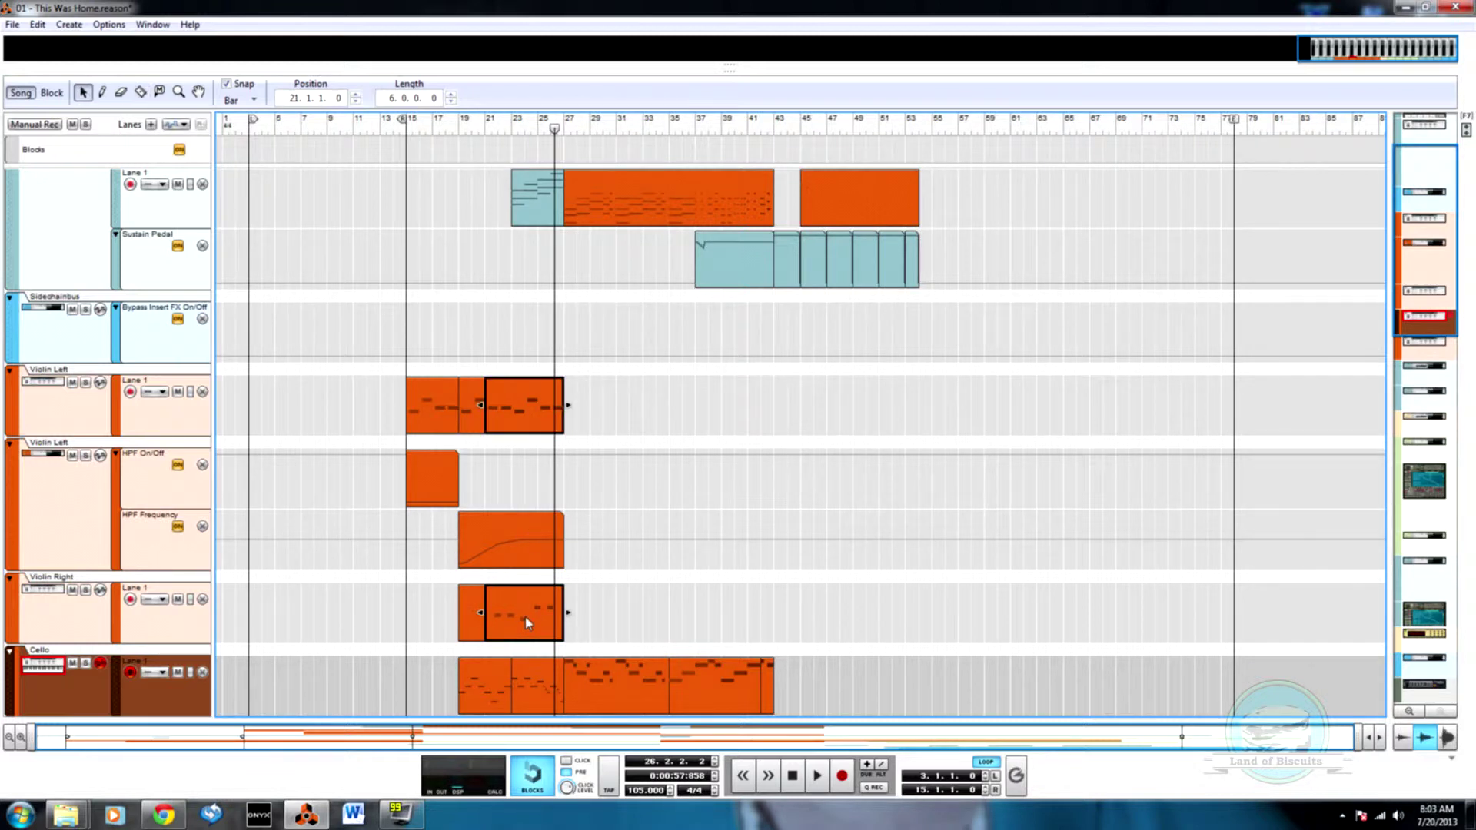
pyautogui.moveTo(520, 615); pyautogui.dragTo(375, 612)
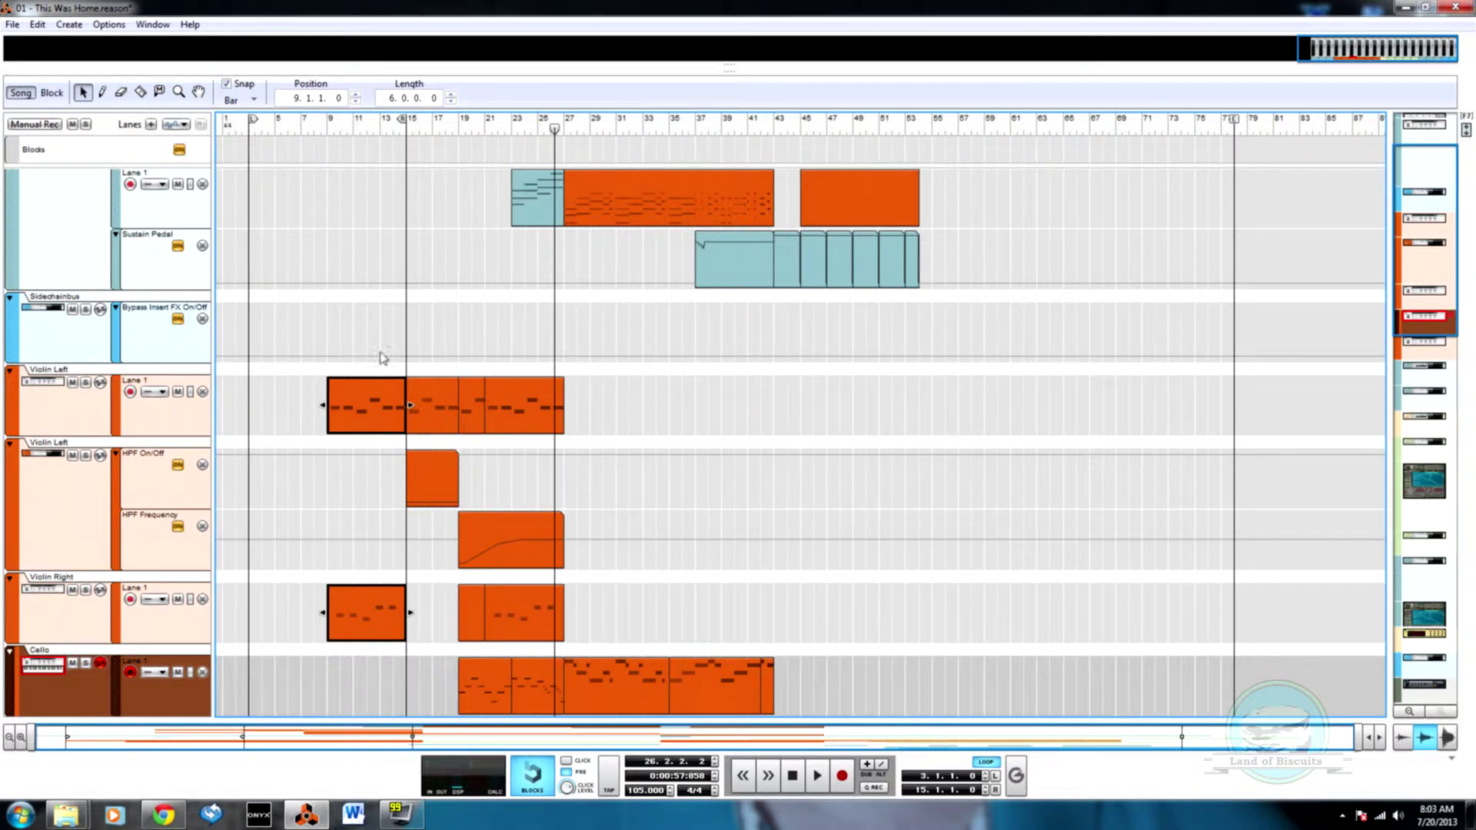
pyautogui.click(408, 129)
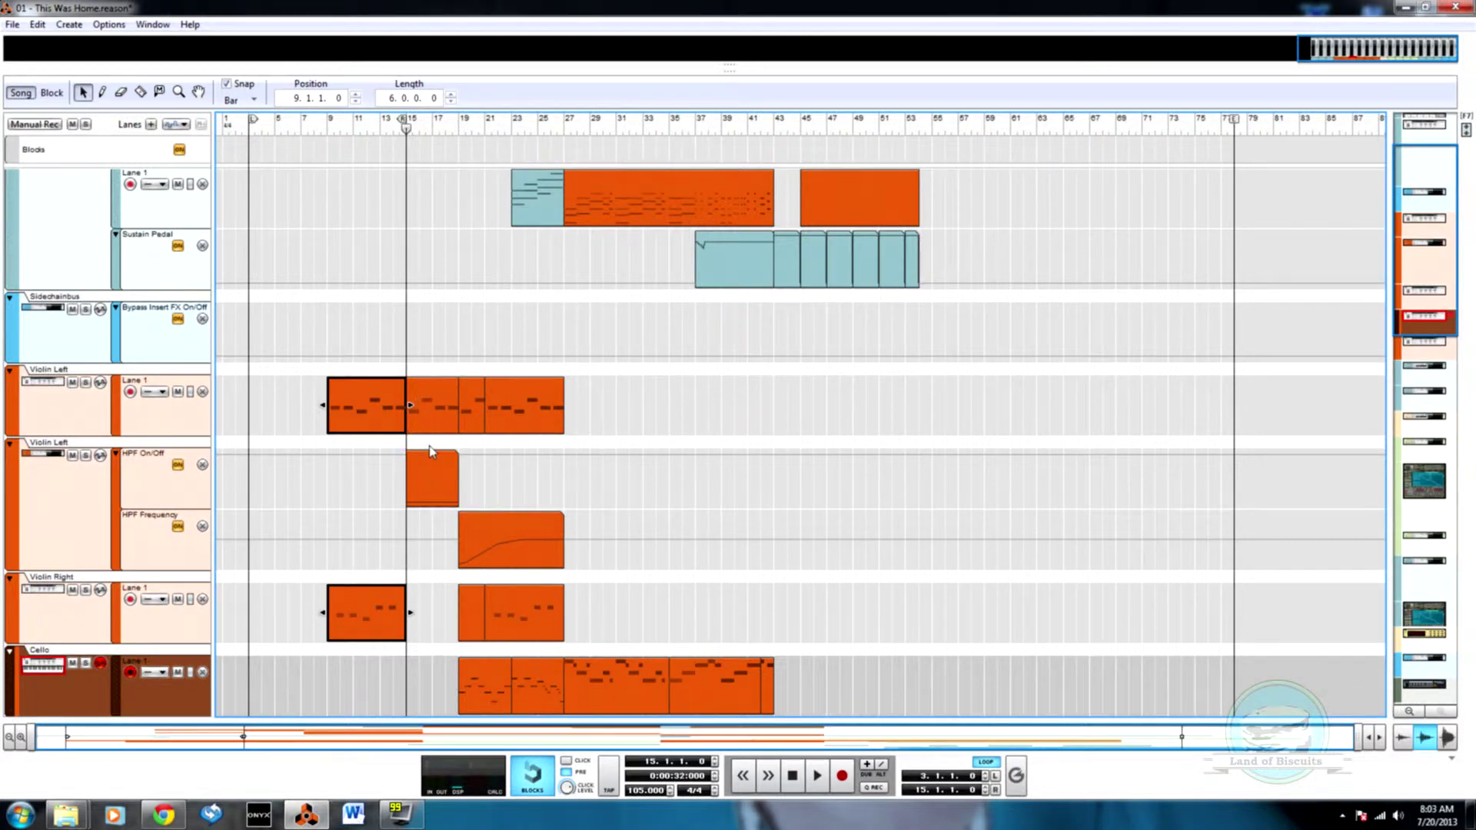
# - Compare the copied violin clips at bar 9 with the Toy Piano, Toybus, Piano and Cello lanes in the sequencer
pyautogui.press('F6')
pyautogui.press('F7')
pyautogui.scroll(-10, 199, 568)
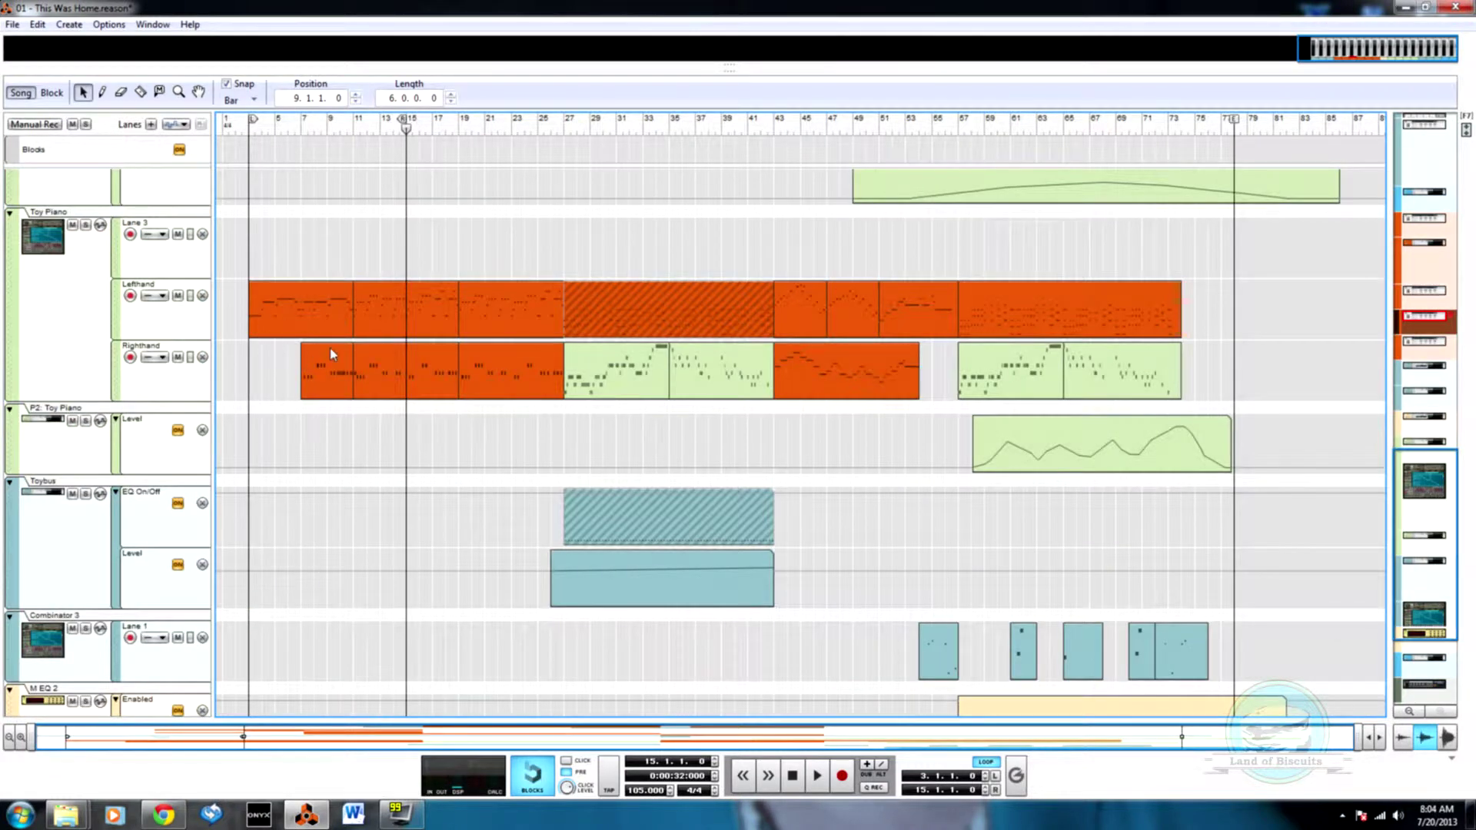
pyautogui.scroll(10, 353, 448)
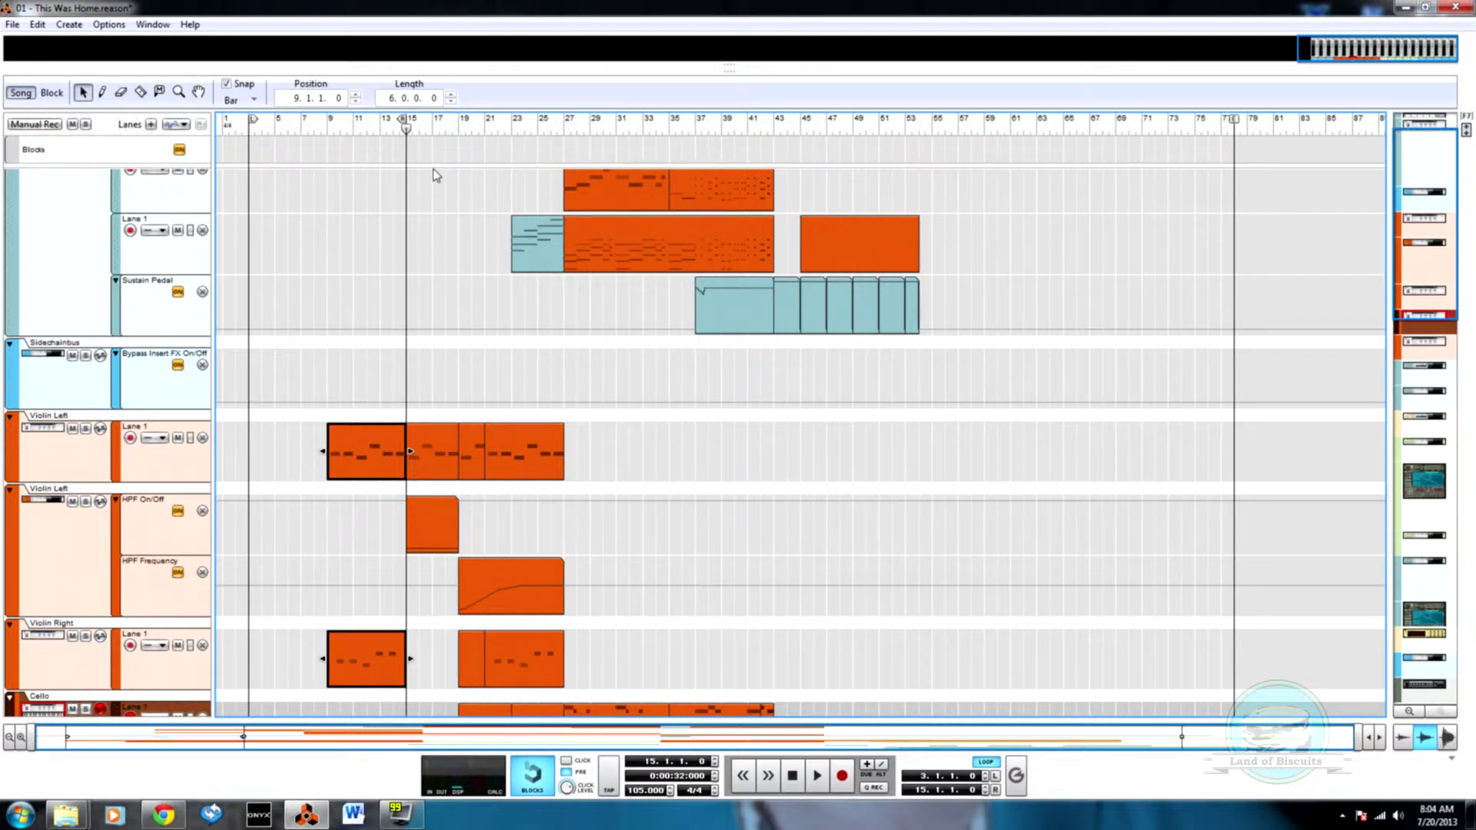
pyautogui.scroll(-8, 431, 232)
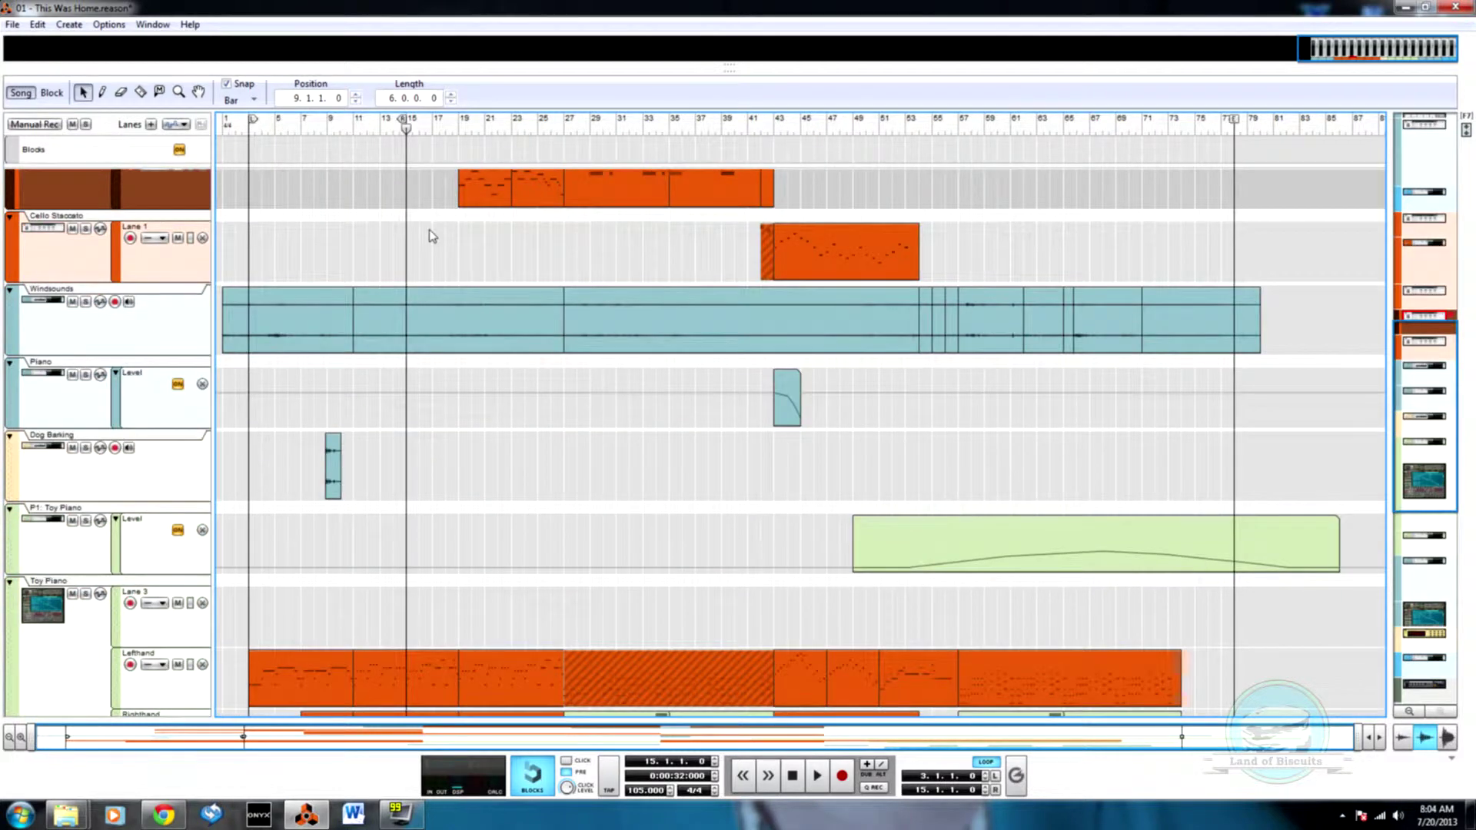
pyautogui.scroll(8, 429, 231)
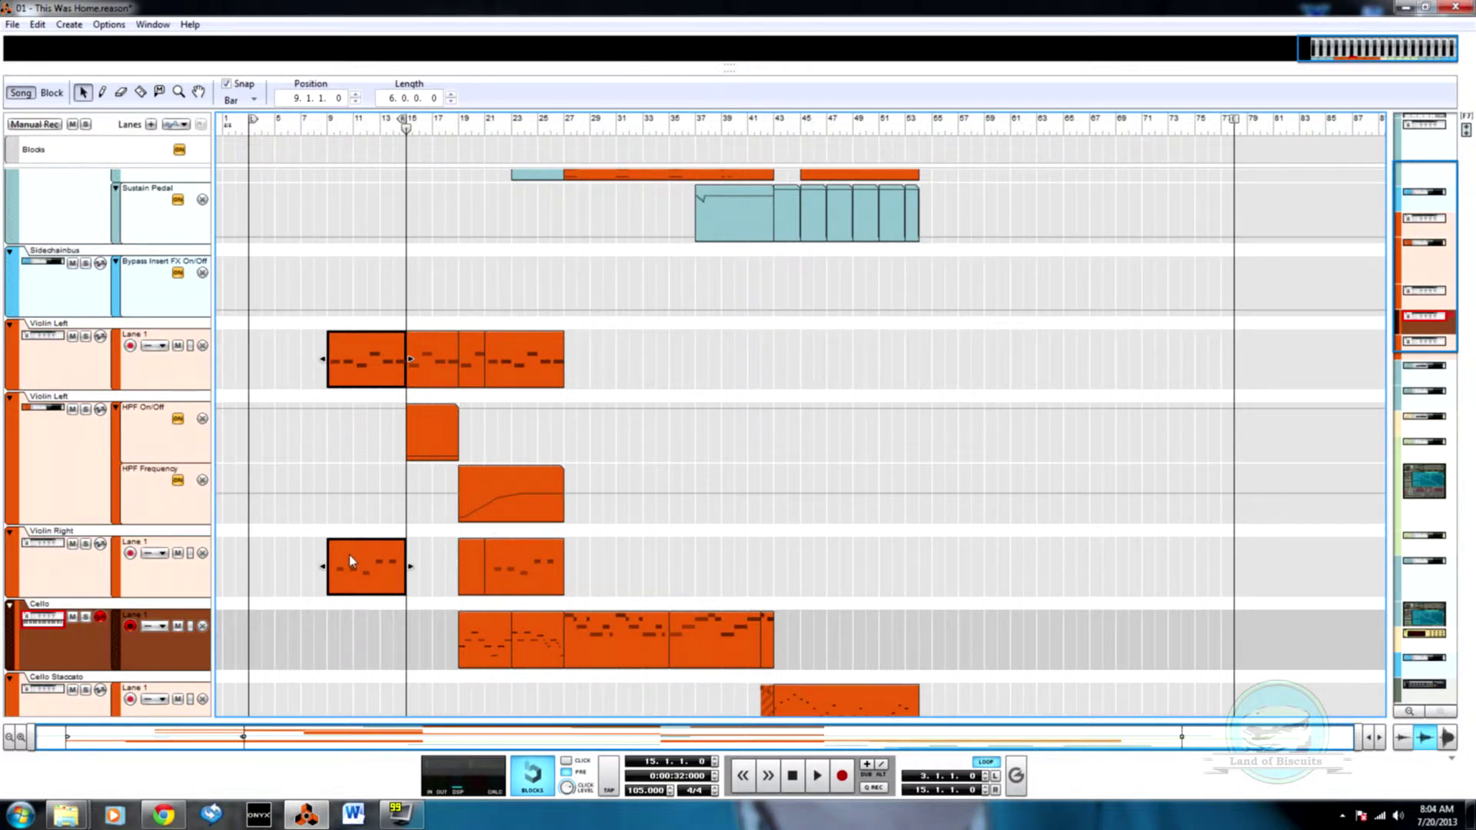
# - In the rack, hide Combinator 1's internal devices and fold Combinator 1, Sidechainbus and P1: Sidechainbus
pyautogui.press('F6')
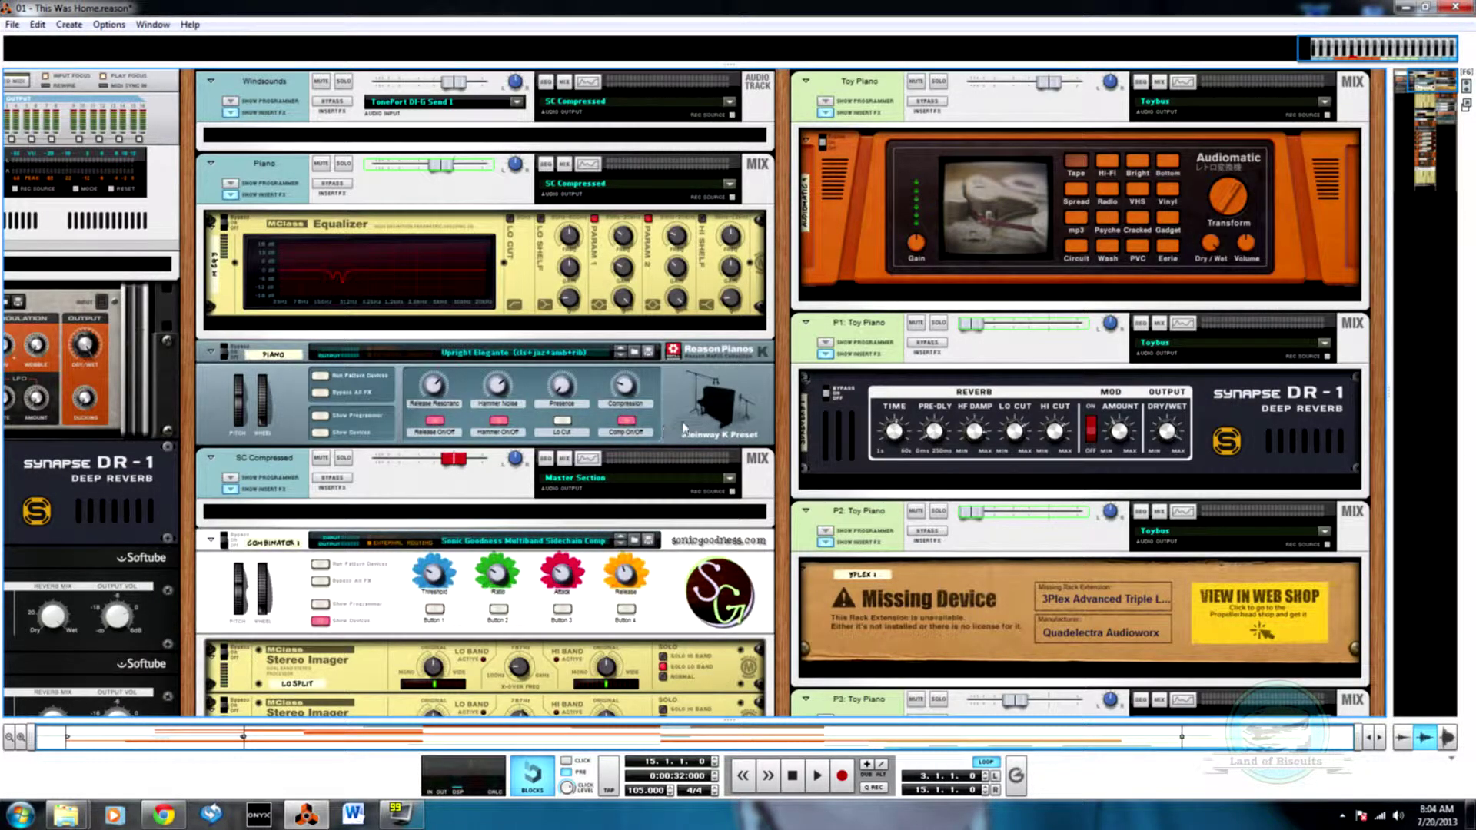
pyautogui.scroll(-3, 684, 427)
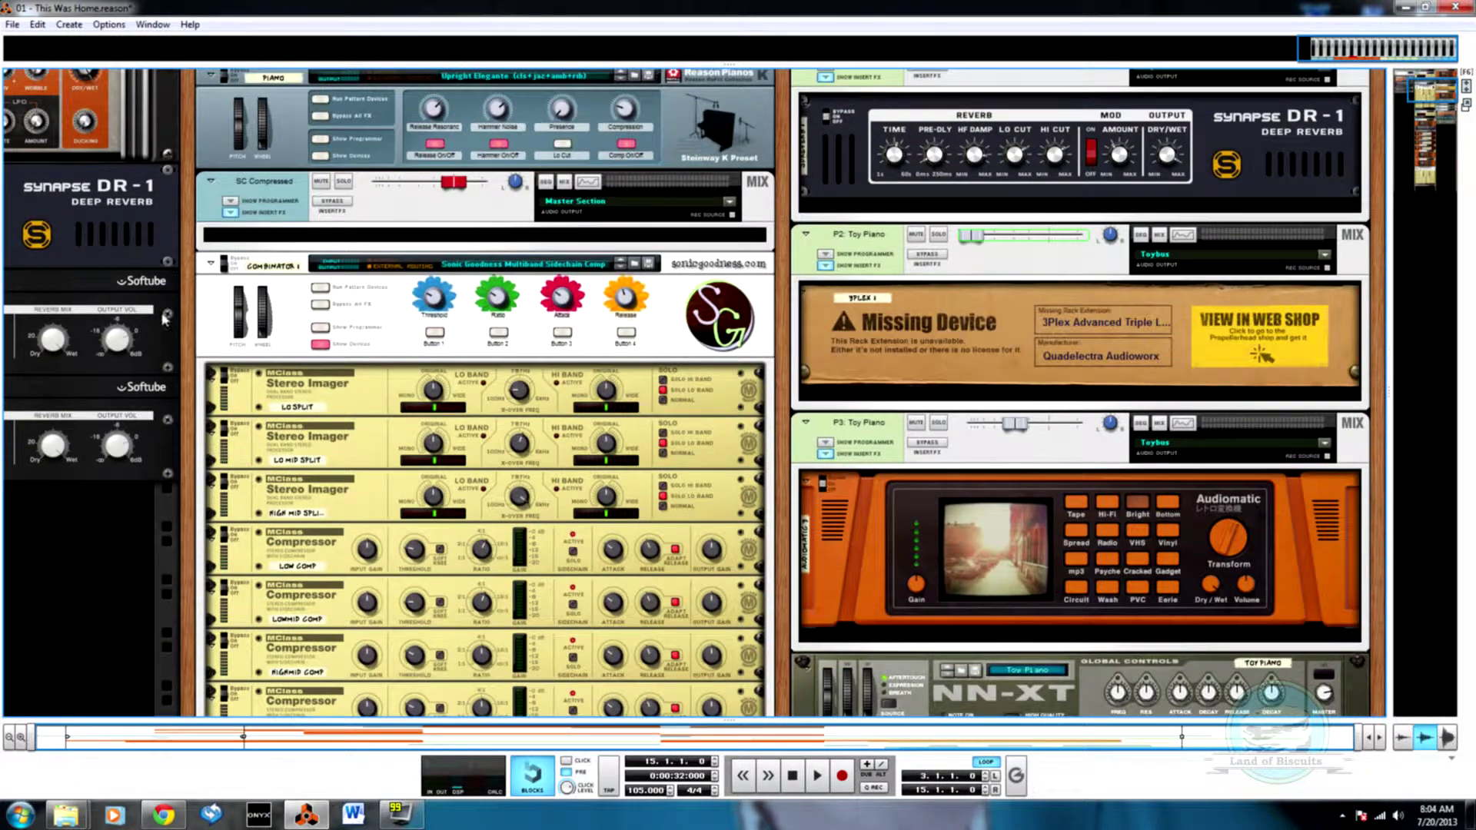
pyautogui.click(320, 344)
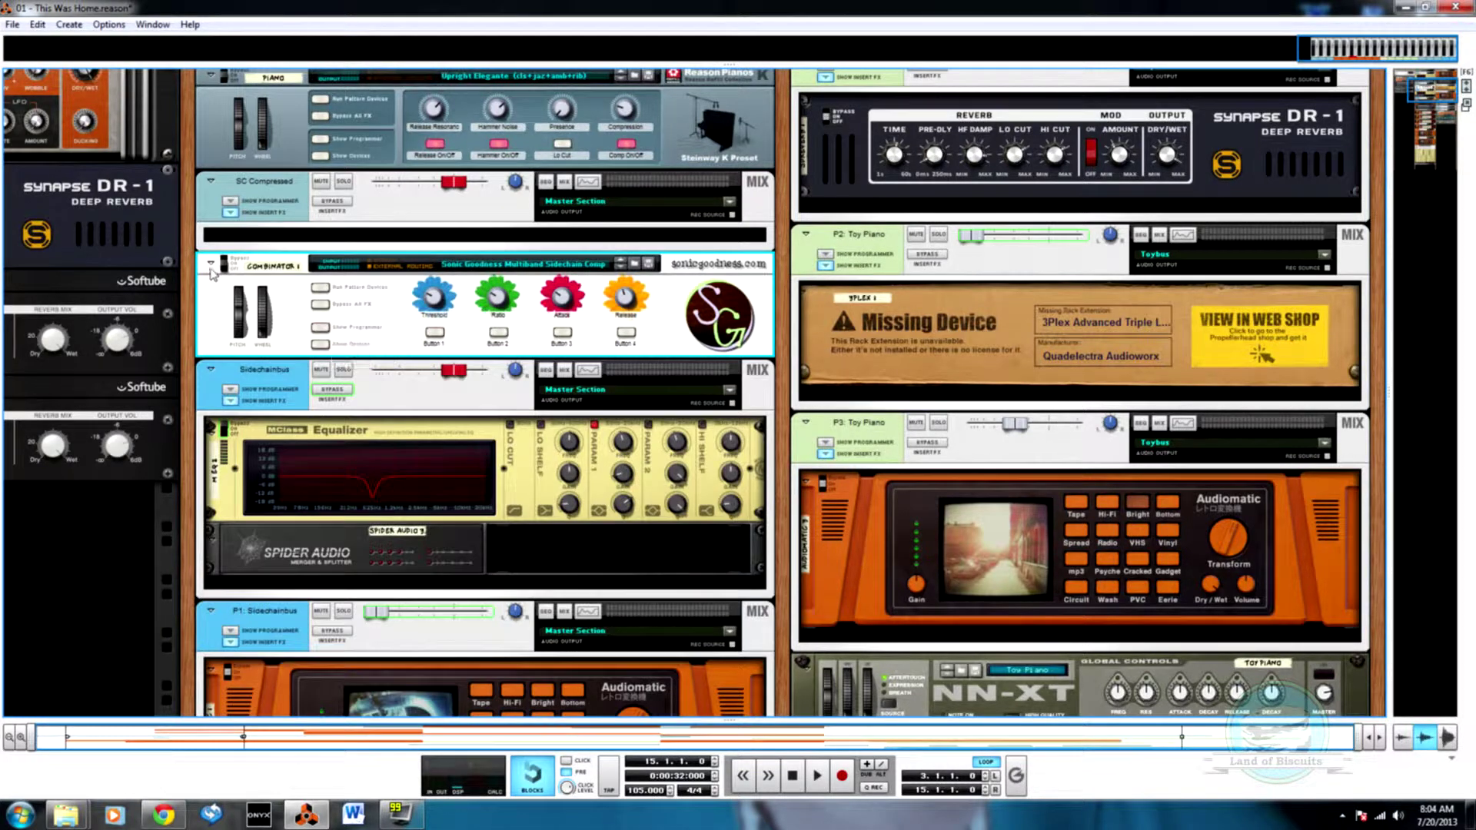
pyautogui.click(210, 264)
pyautogui.click(211, 287)
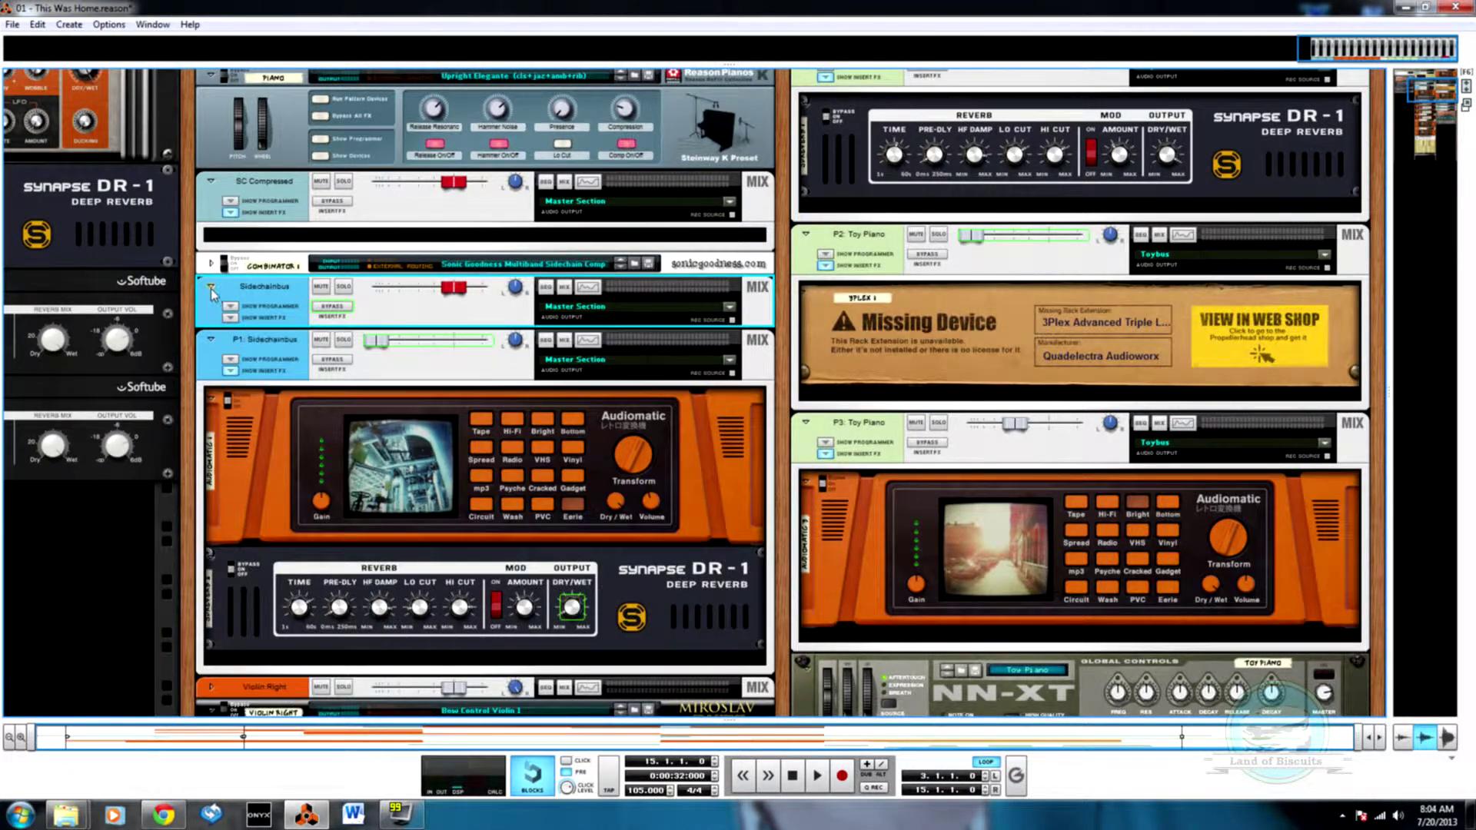
pyautogui.click(211, 287)
pyautogui.click(229, 340)
pyautogui.click(211, 309)
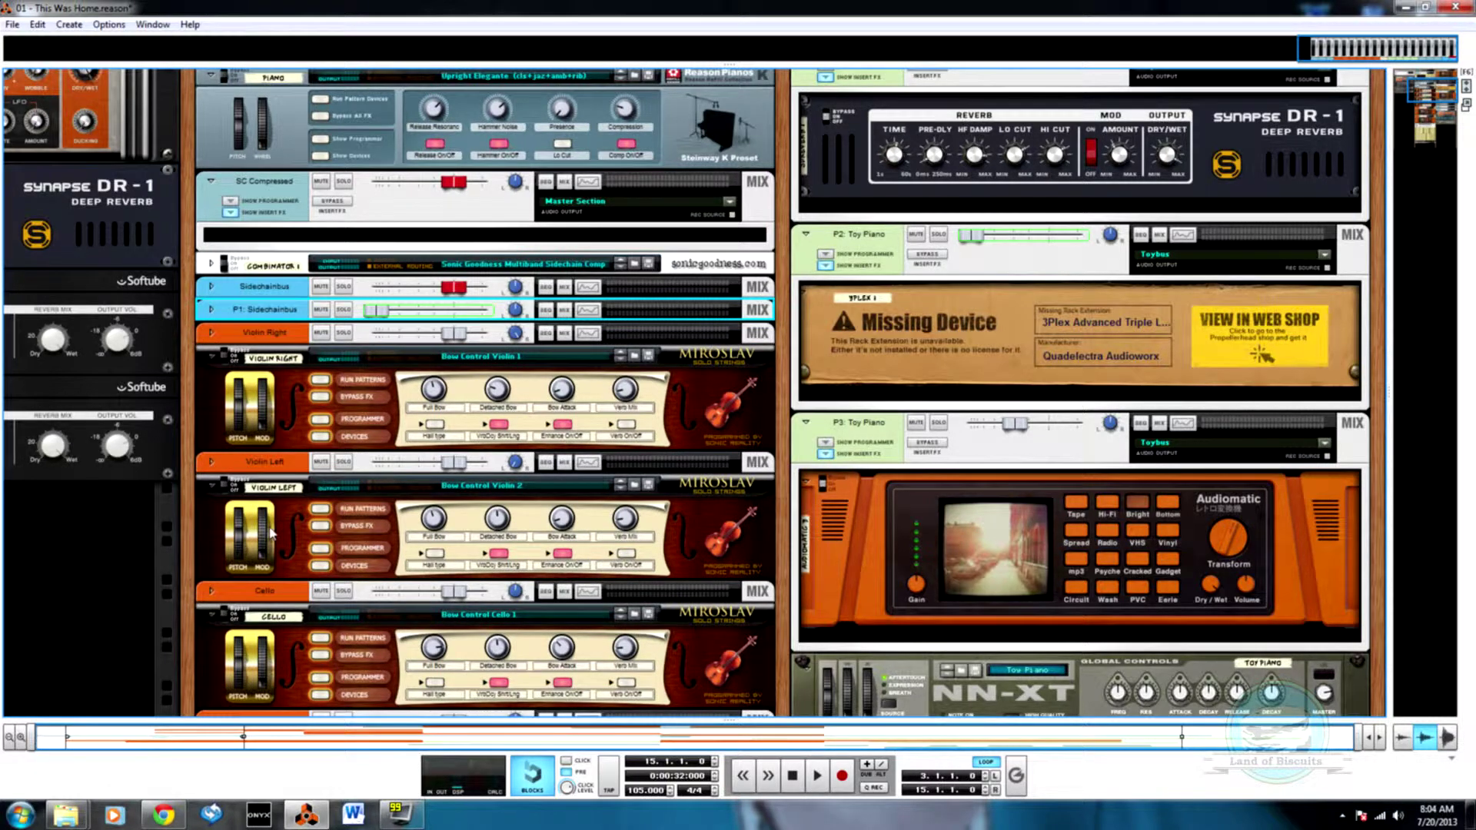
# - Unfold the Violin Right and Violin Left mix channels and show Violin Left's insert effects area
pyautogui.click(211, 333)
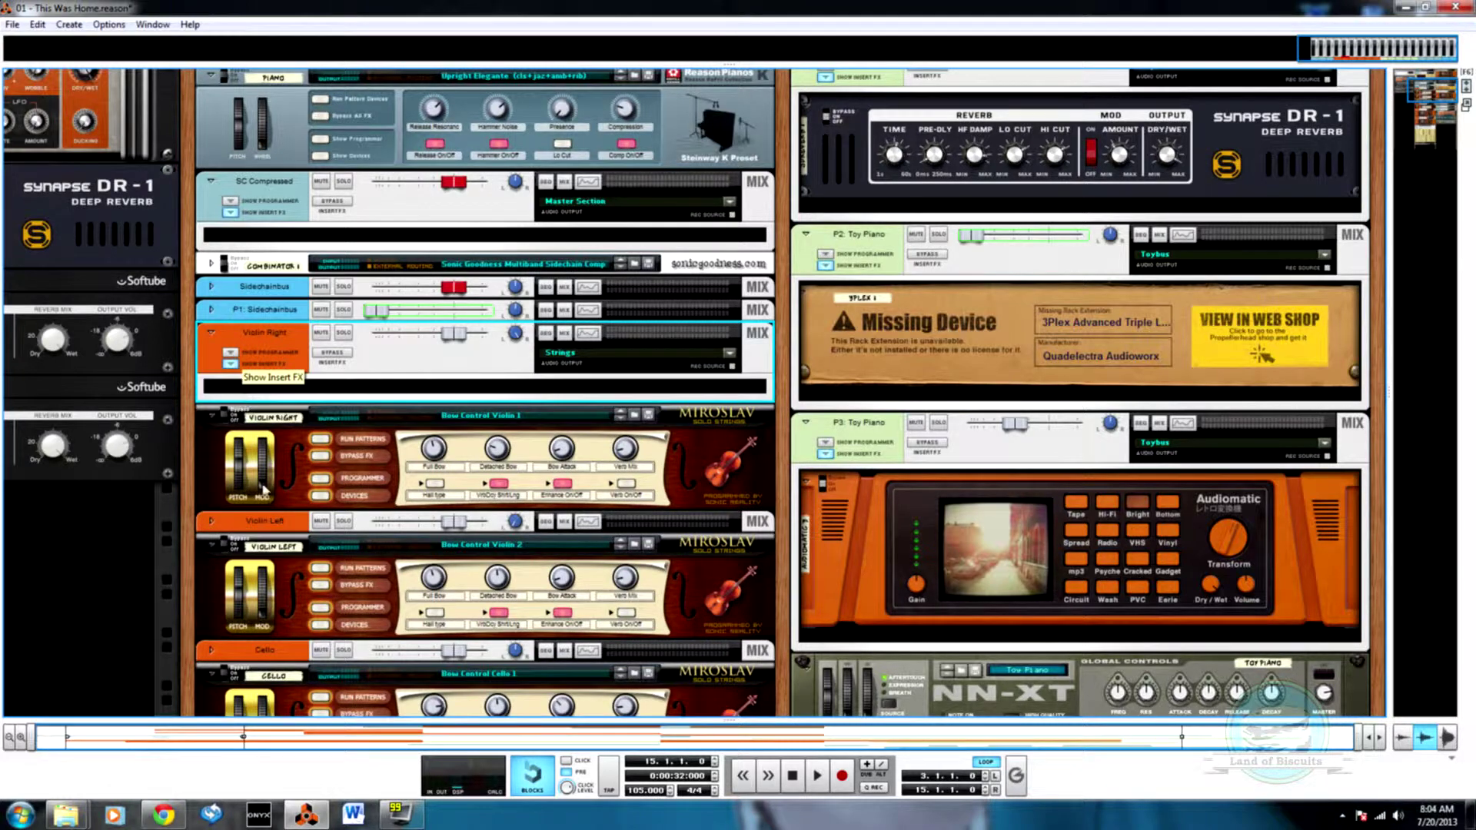
pyautogui.click(211, 492)
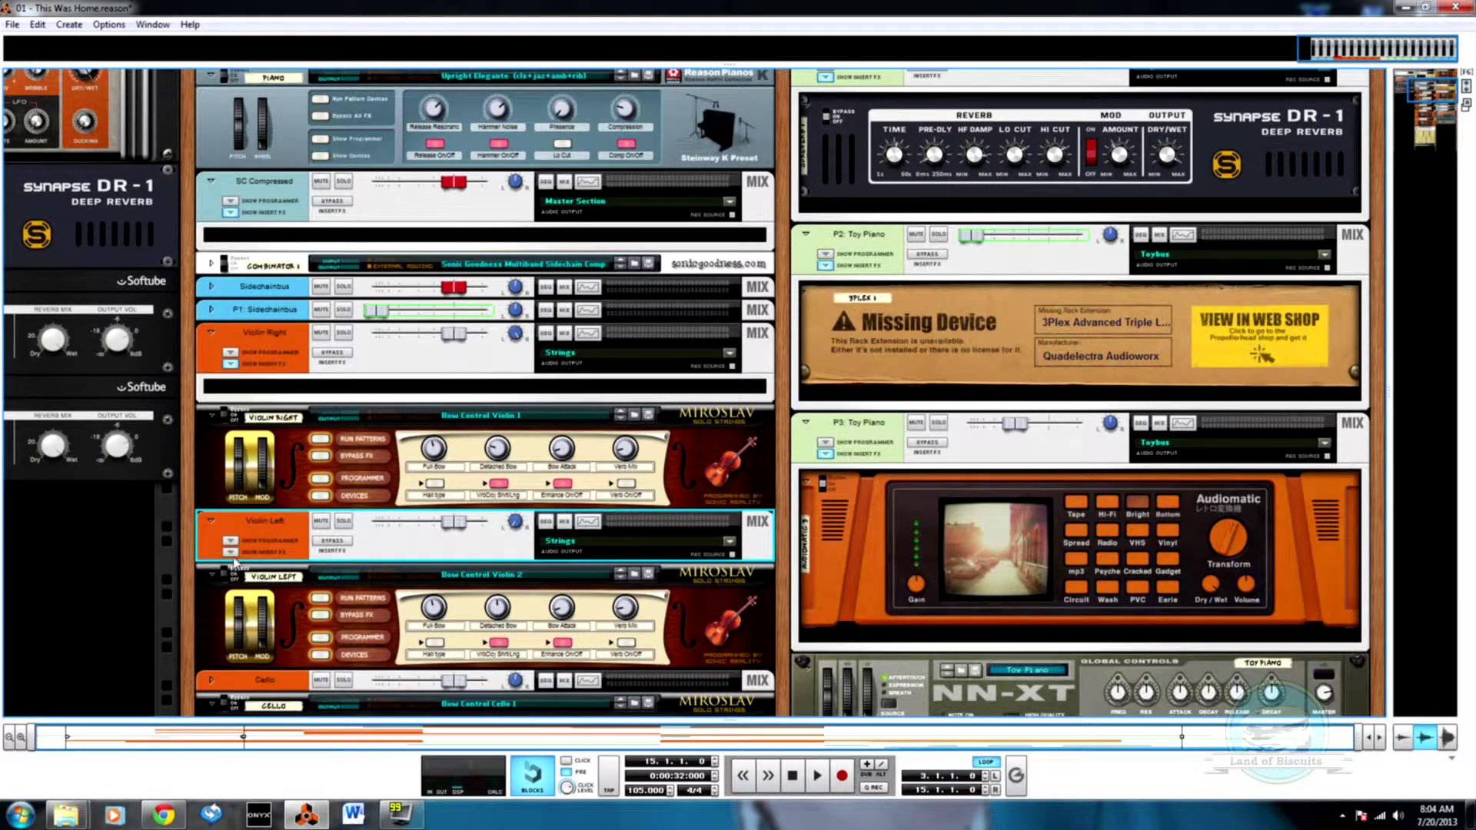
pyautogui.click(230, 551)
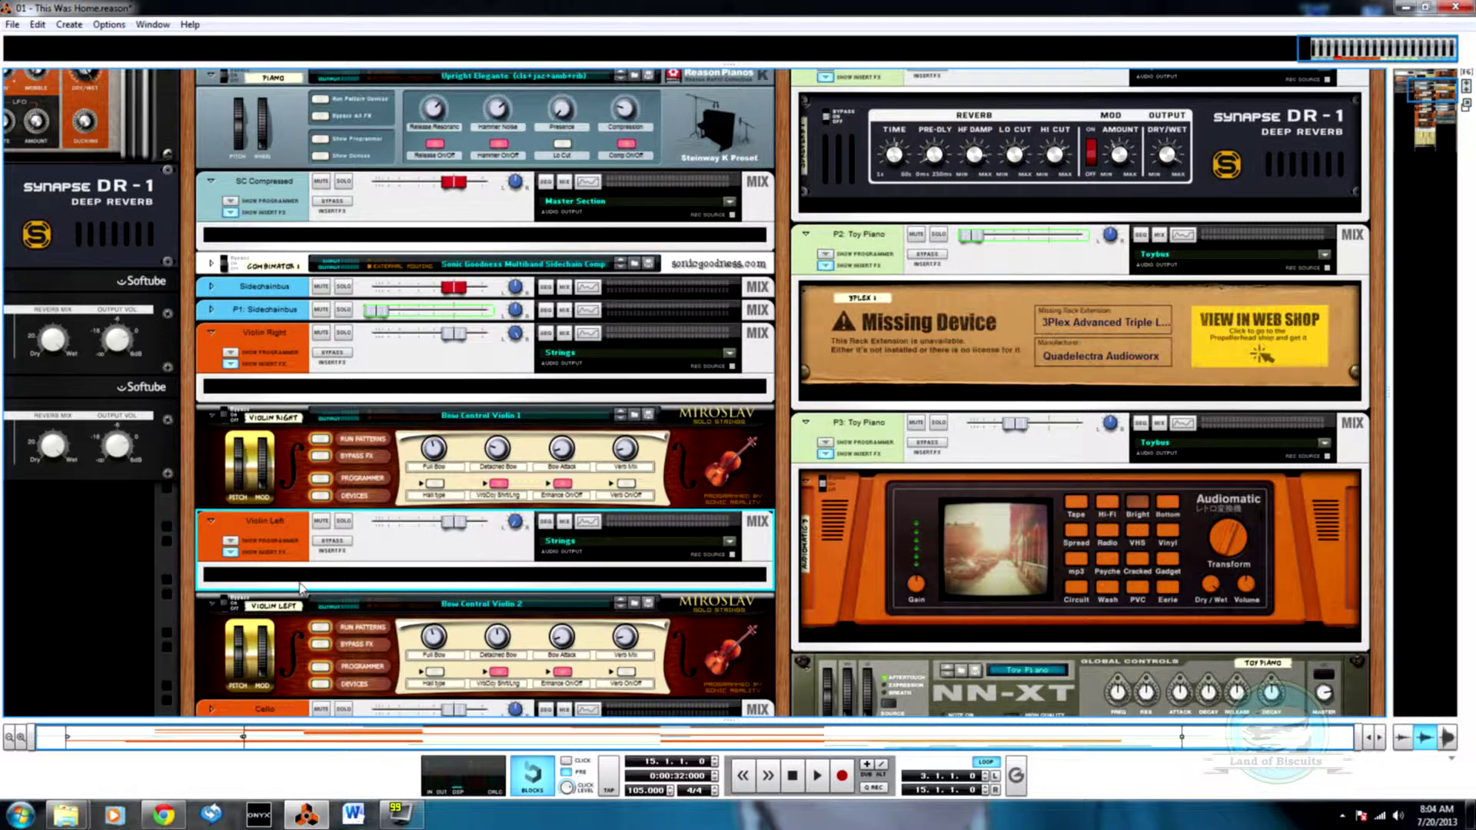
# - Create a parallel channel for Violin Left and another for Violin Right
pyautogui.rightClick(413, 559)
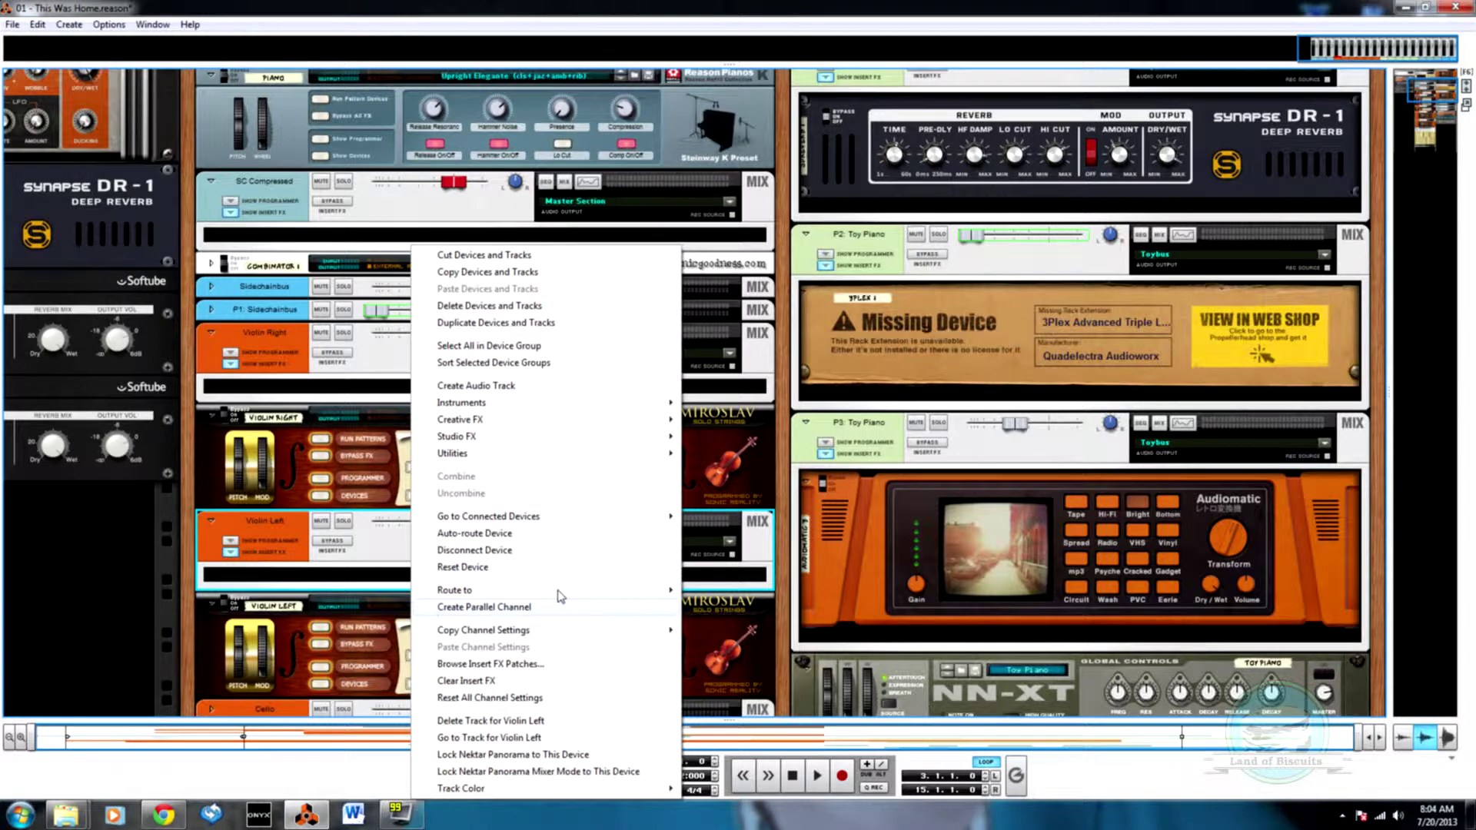
pyautogui.click(565, 607)
pyautogui.rightClick(393, 381)
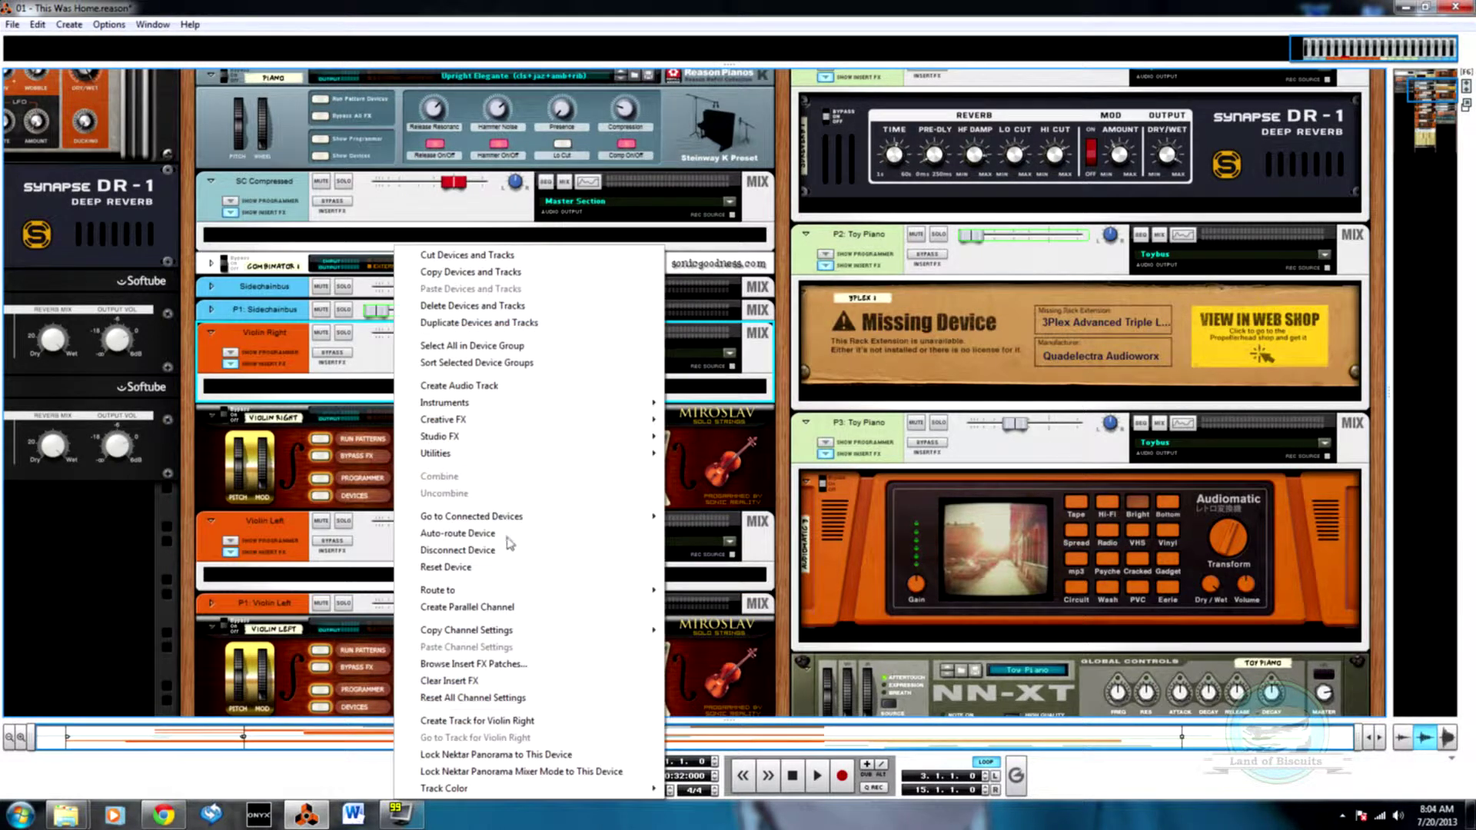
pyautogui.click(513, 607)
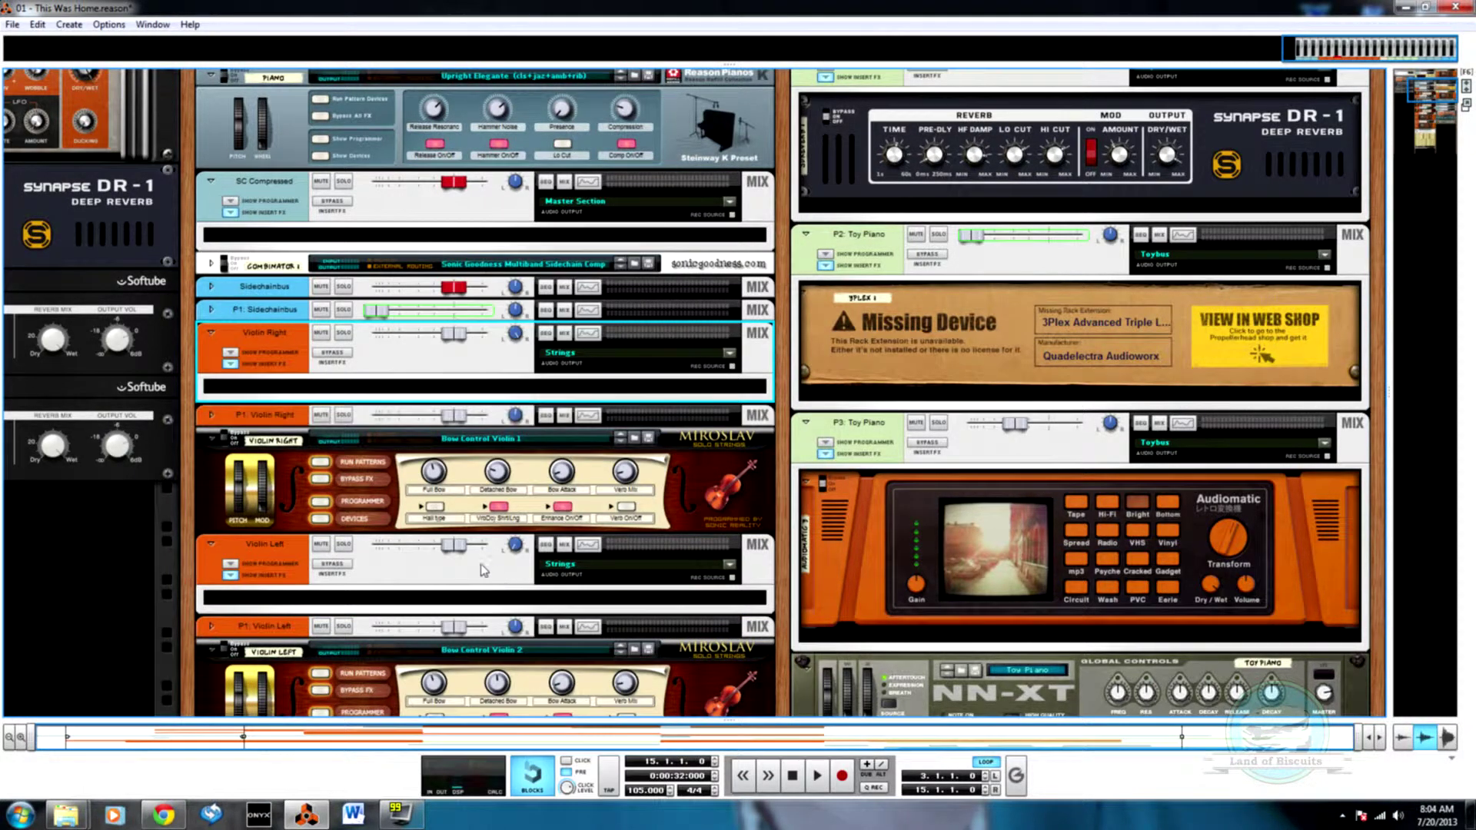
# - Examine the violin parallel channels in the mixer and Violin Right's insert effects area in the rack, and return to the sequencer
pyautogui.press('Tab')
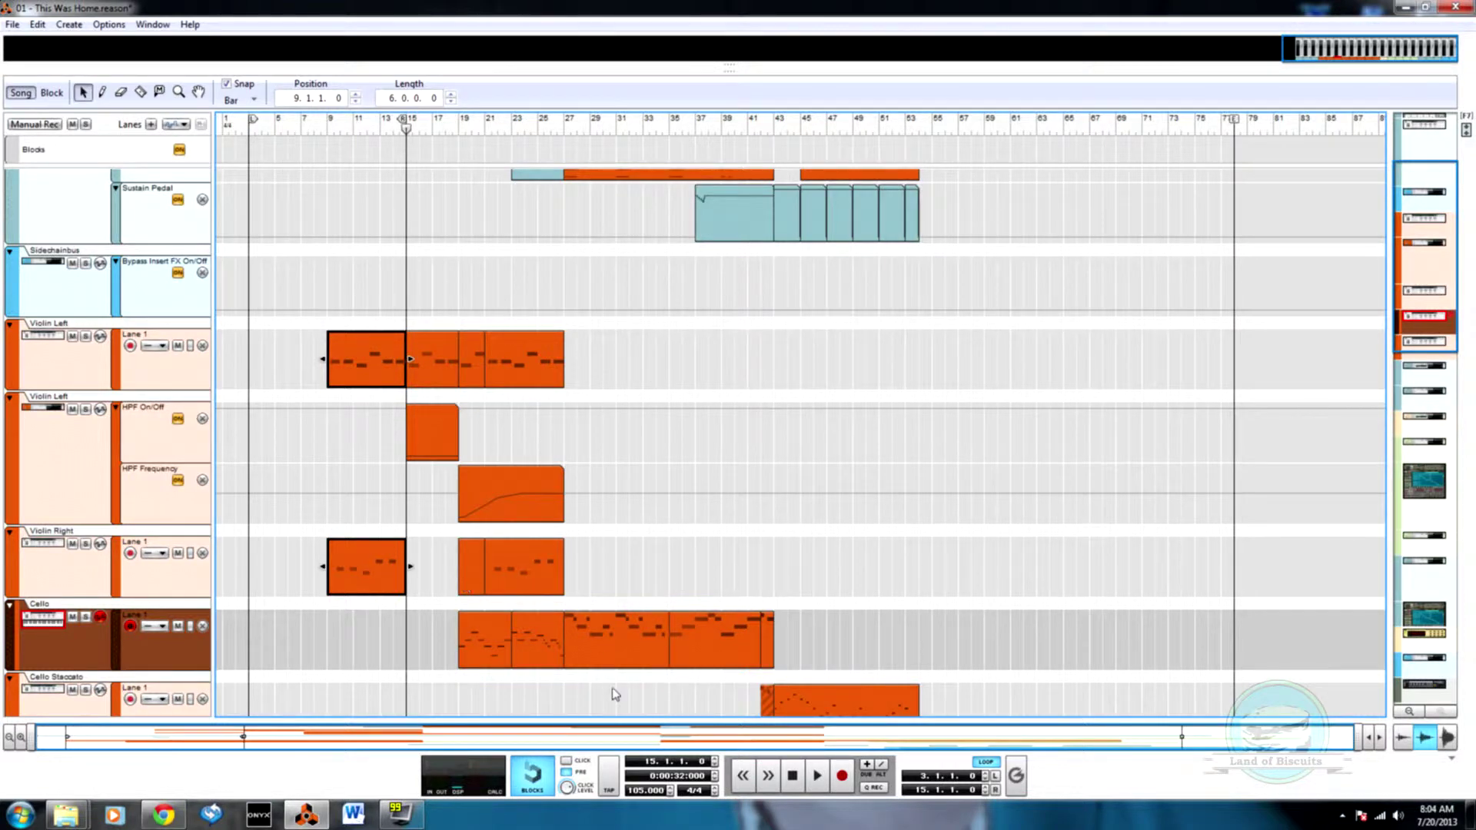
pyautogui.press('F5')
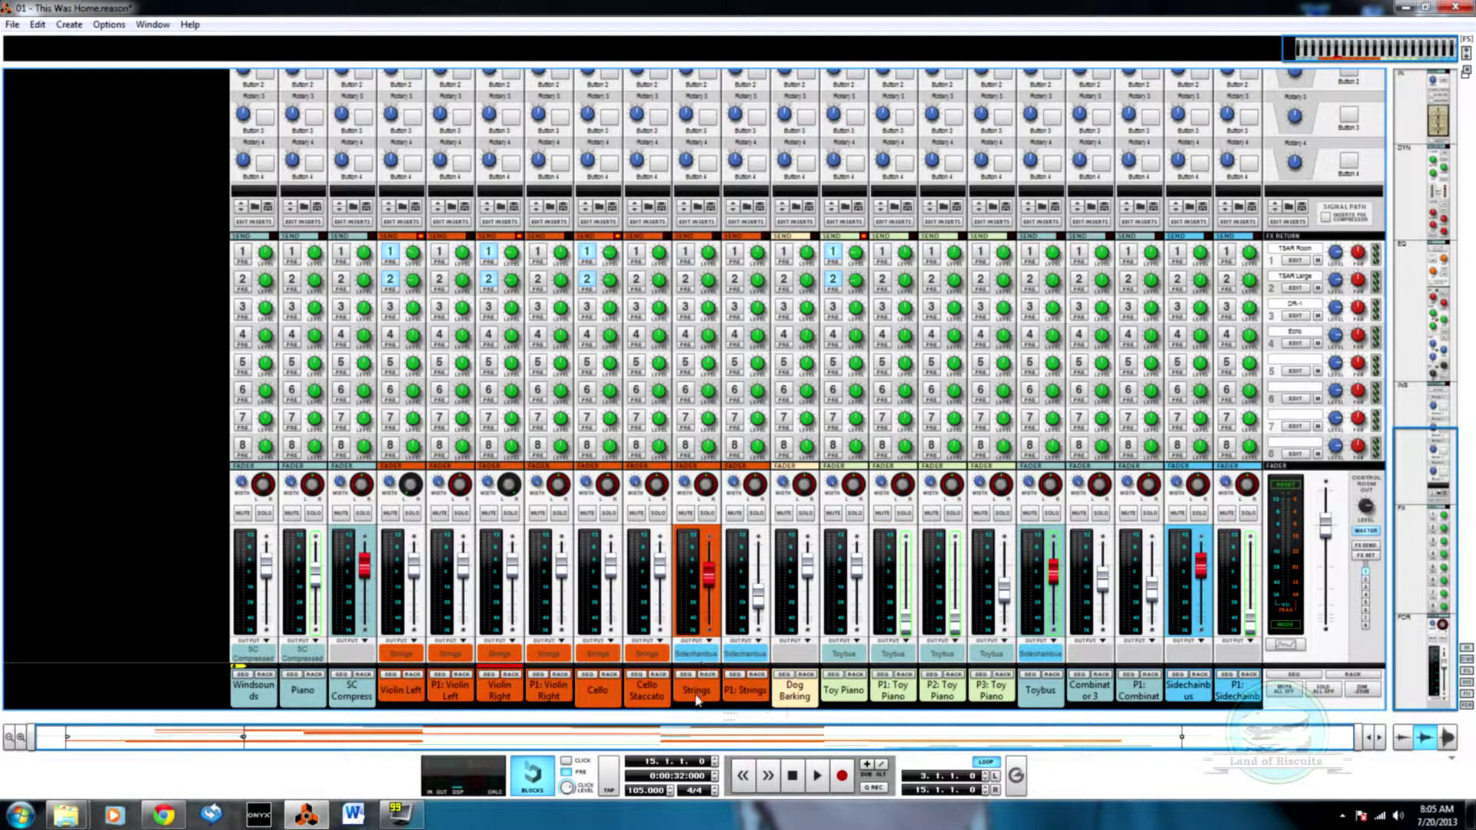
pyautogui.press('F7')
pyautogui.press('F6')
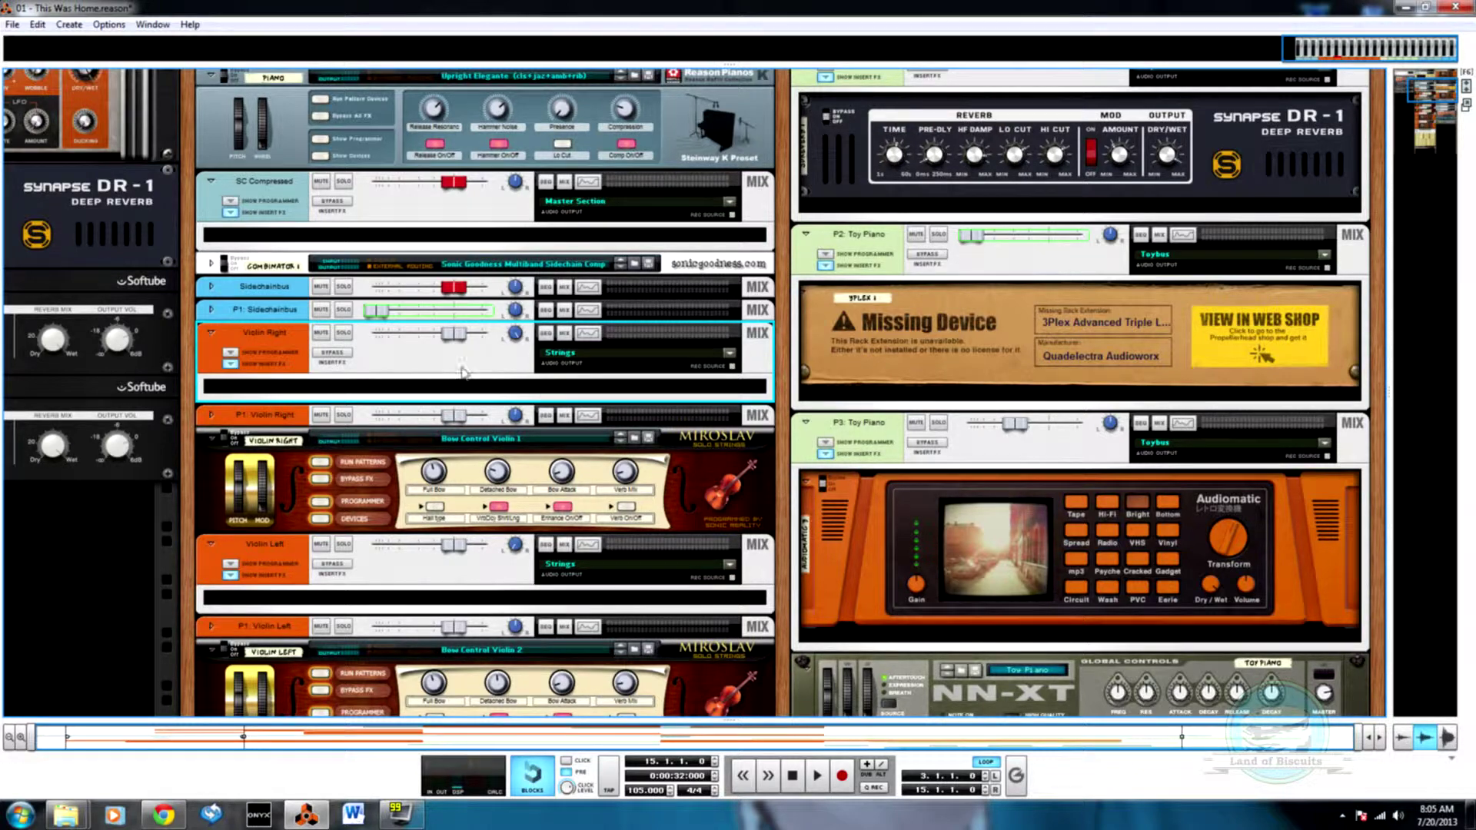
pyautogui.rightClick(388, 395)
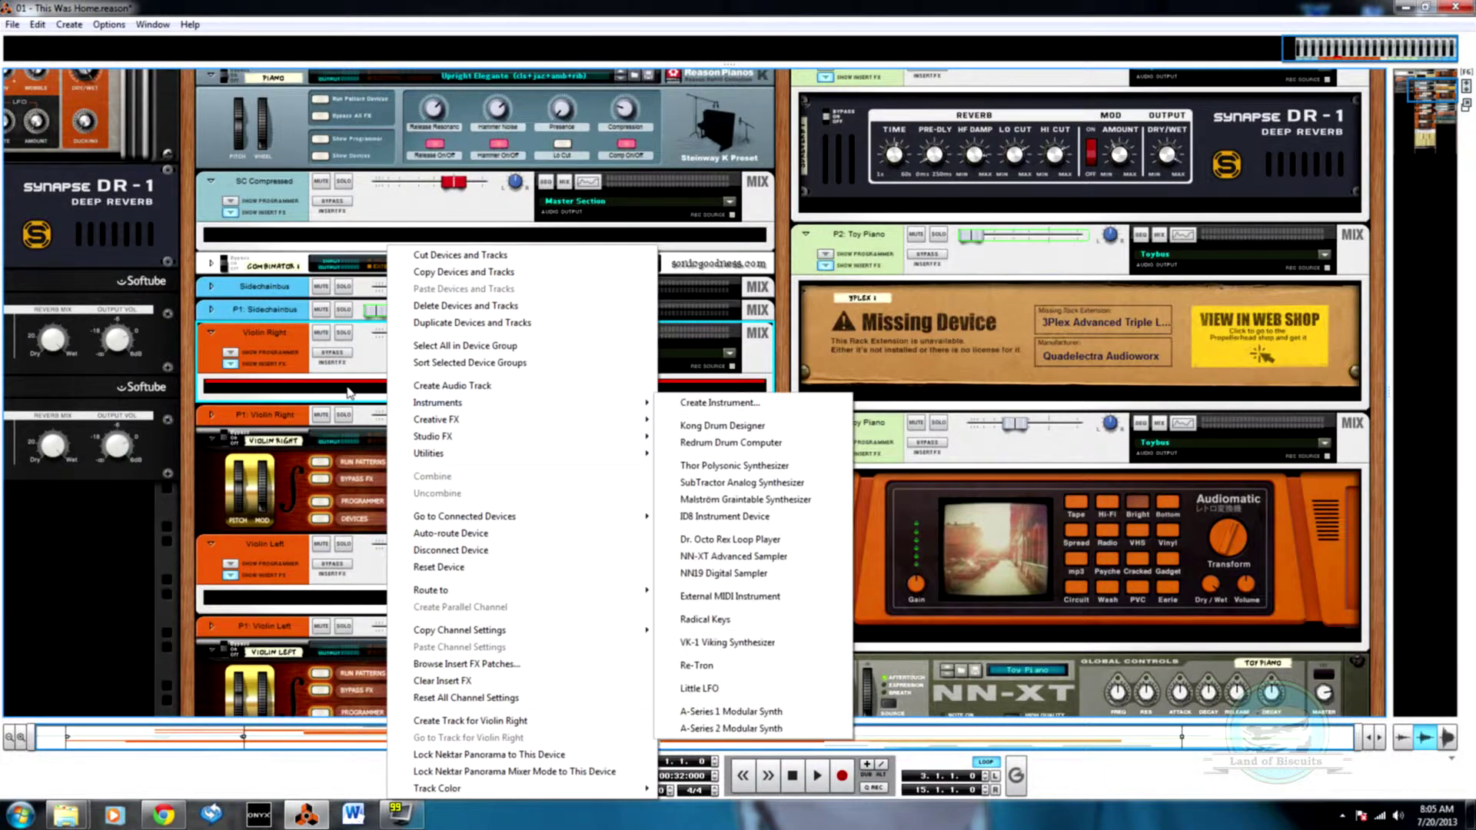
pyautogui.click(344, 392)
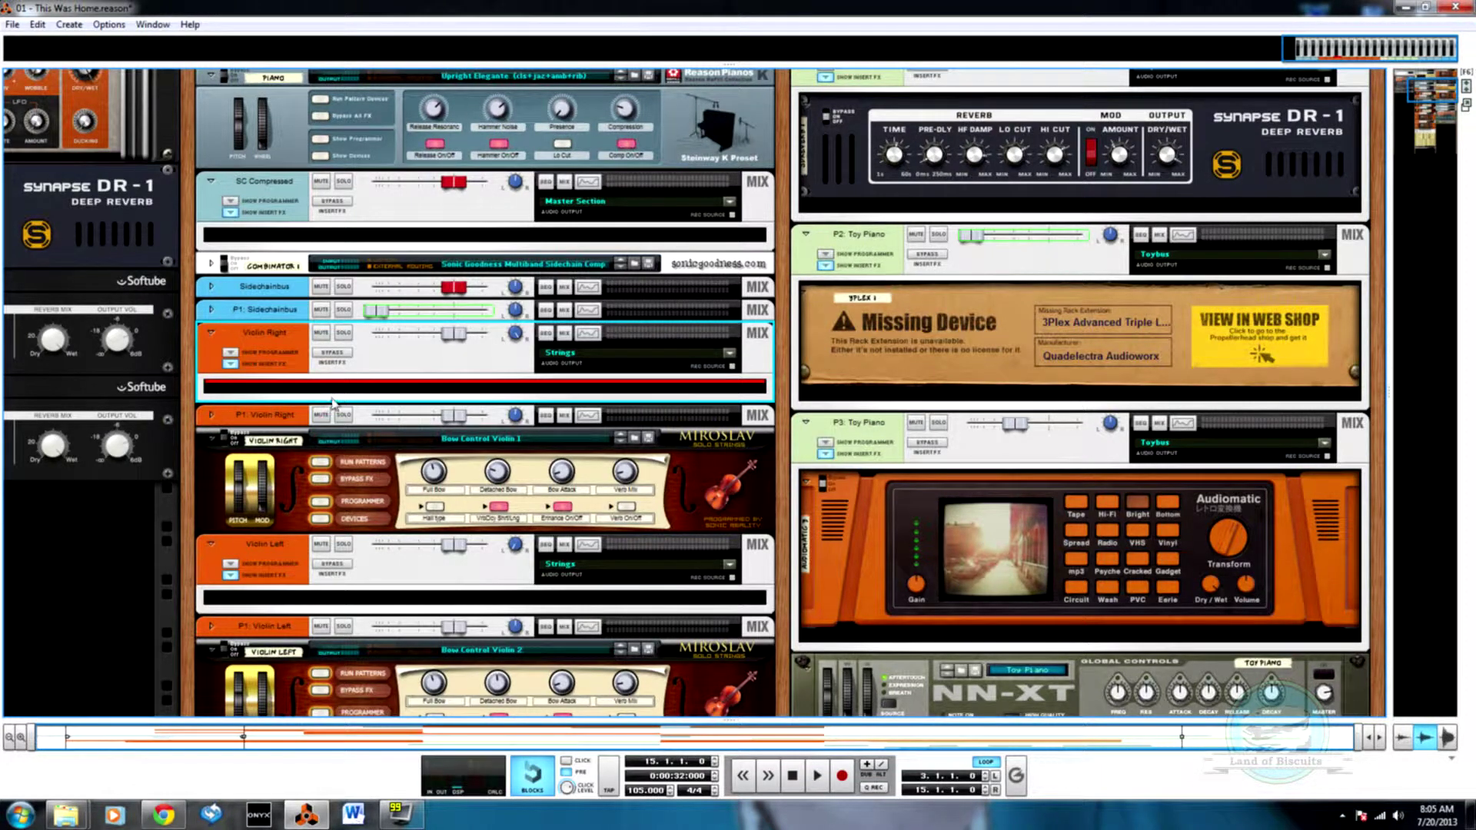
pyautogui.press('F7')
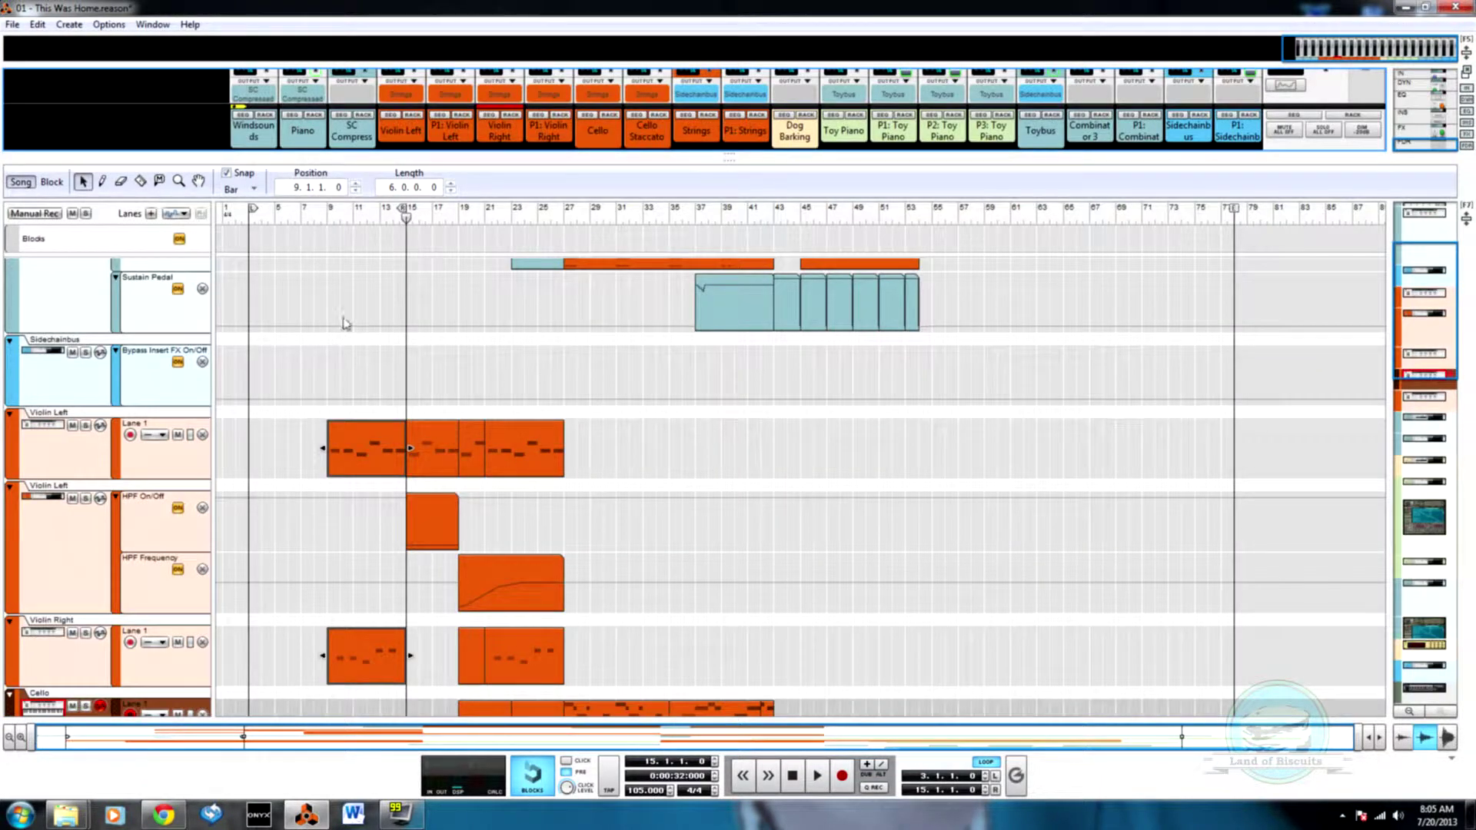
# - Play the violin clips from bar 9 and again from about bar 21, and return the song position to bar 9
pyautogui.click(333, 209)
pyautogui.press('space')
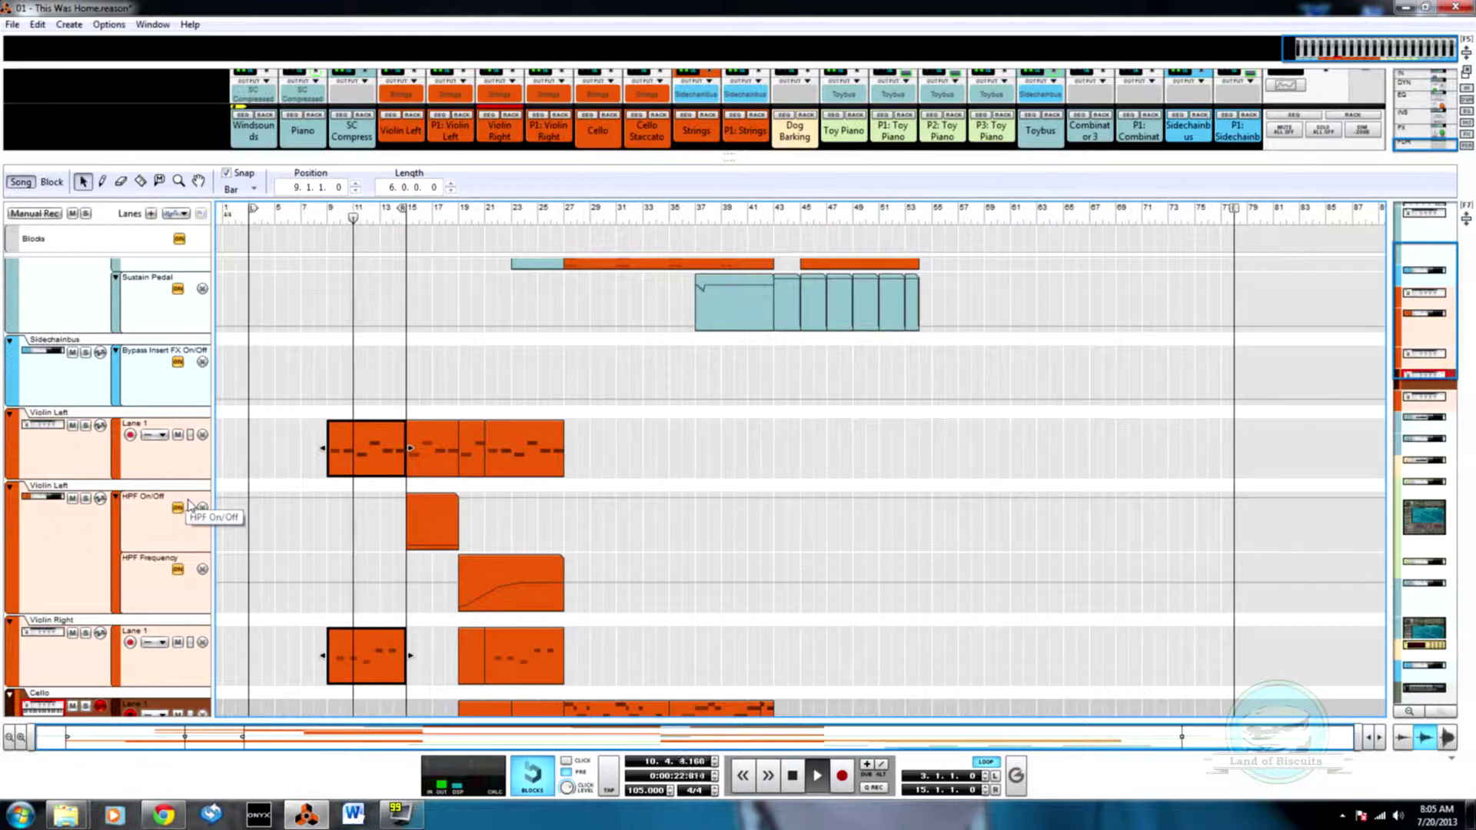
pyautogui.press('space')
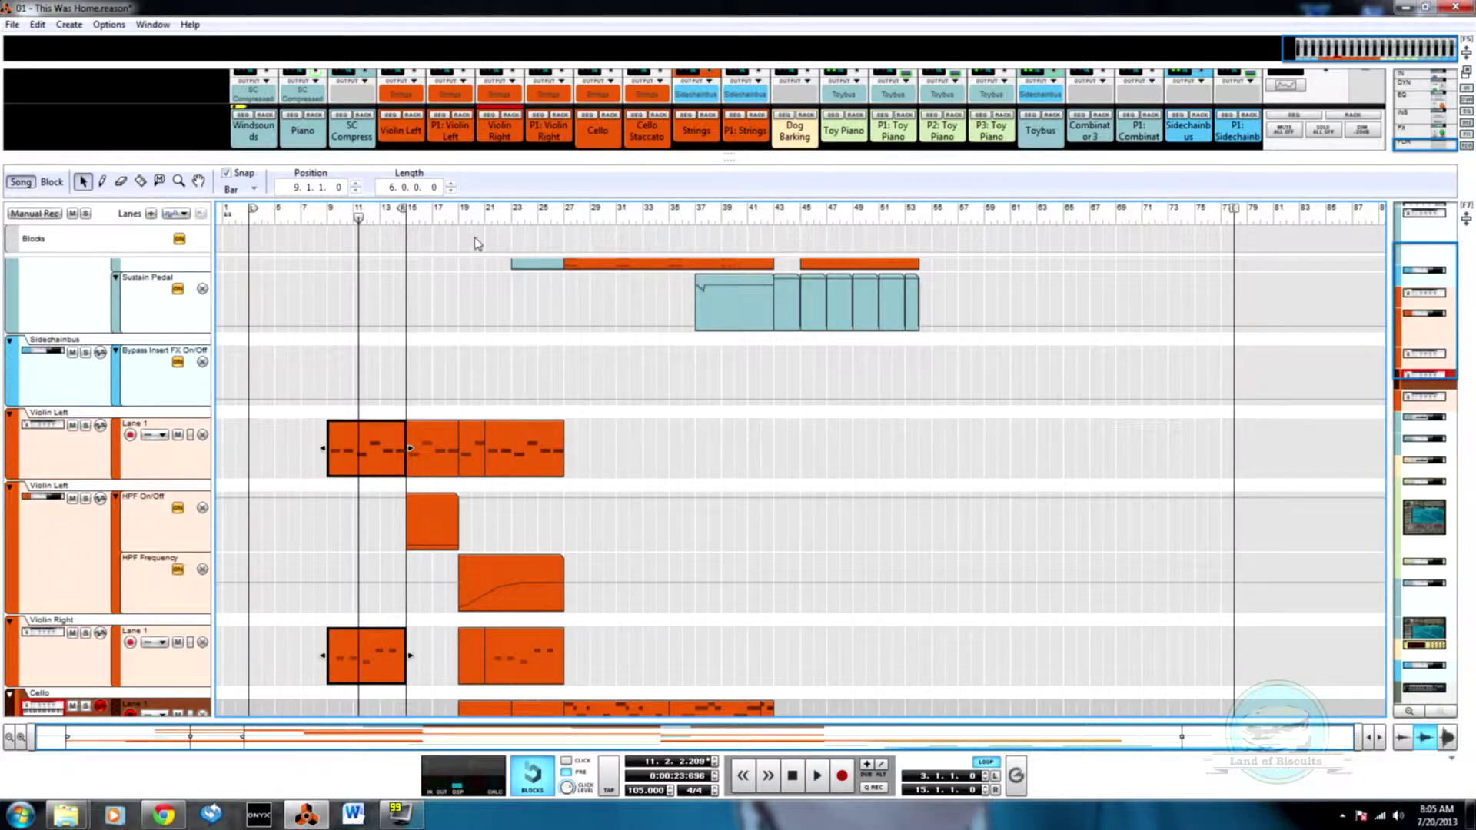
pyautogui.moveTo(480, 224); pyautogui.dragTo(490, 228)
pyautogui.press('space')
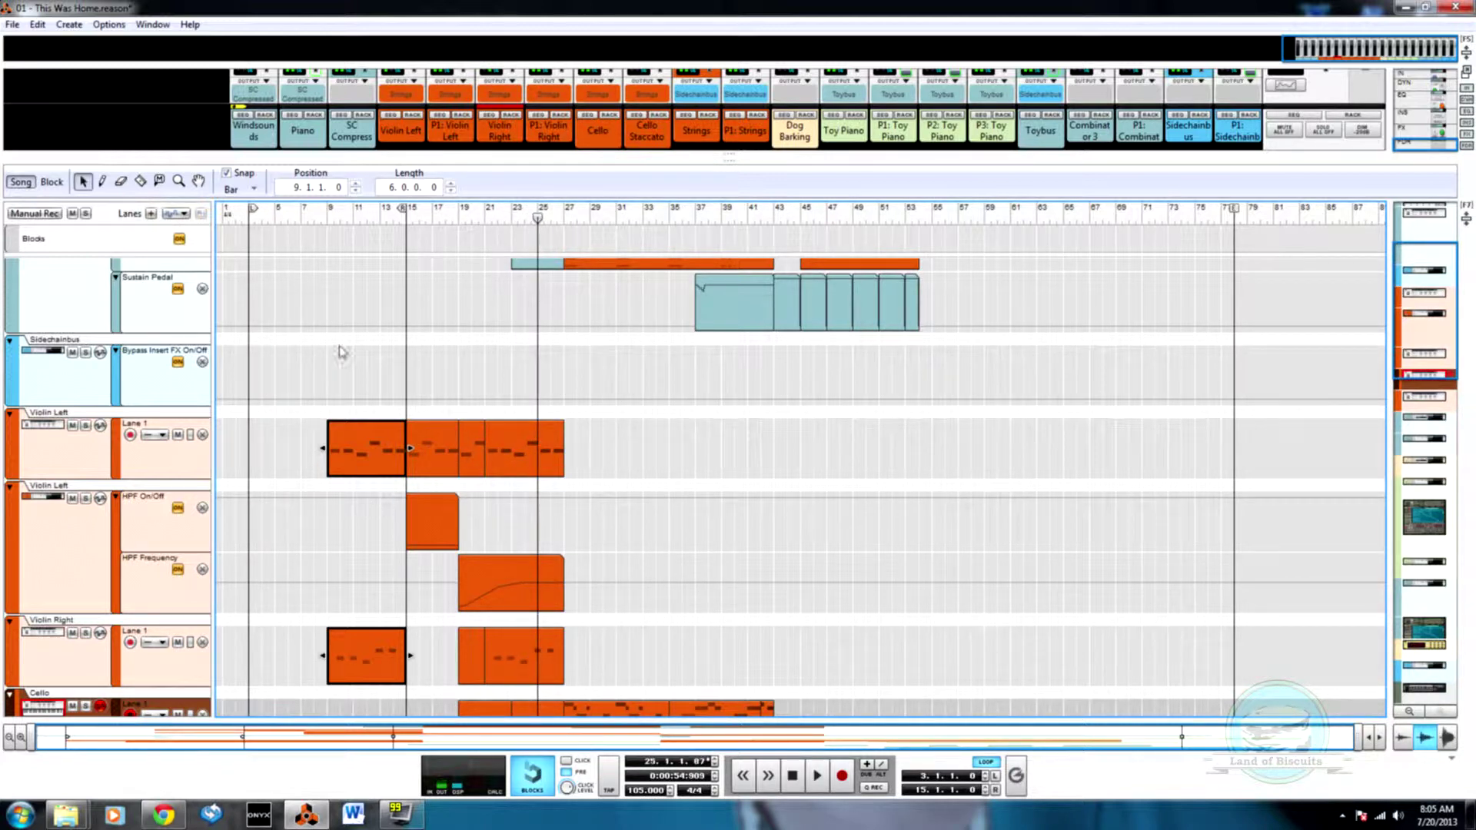
pyautogui.click(330, 229)
pyautogui.press('space')
pyautogui.scroll(3, 433, 546)
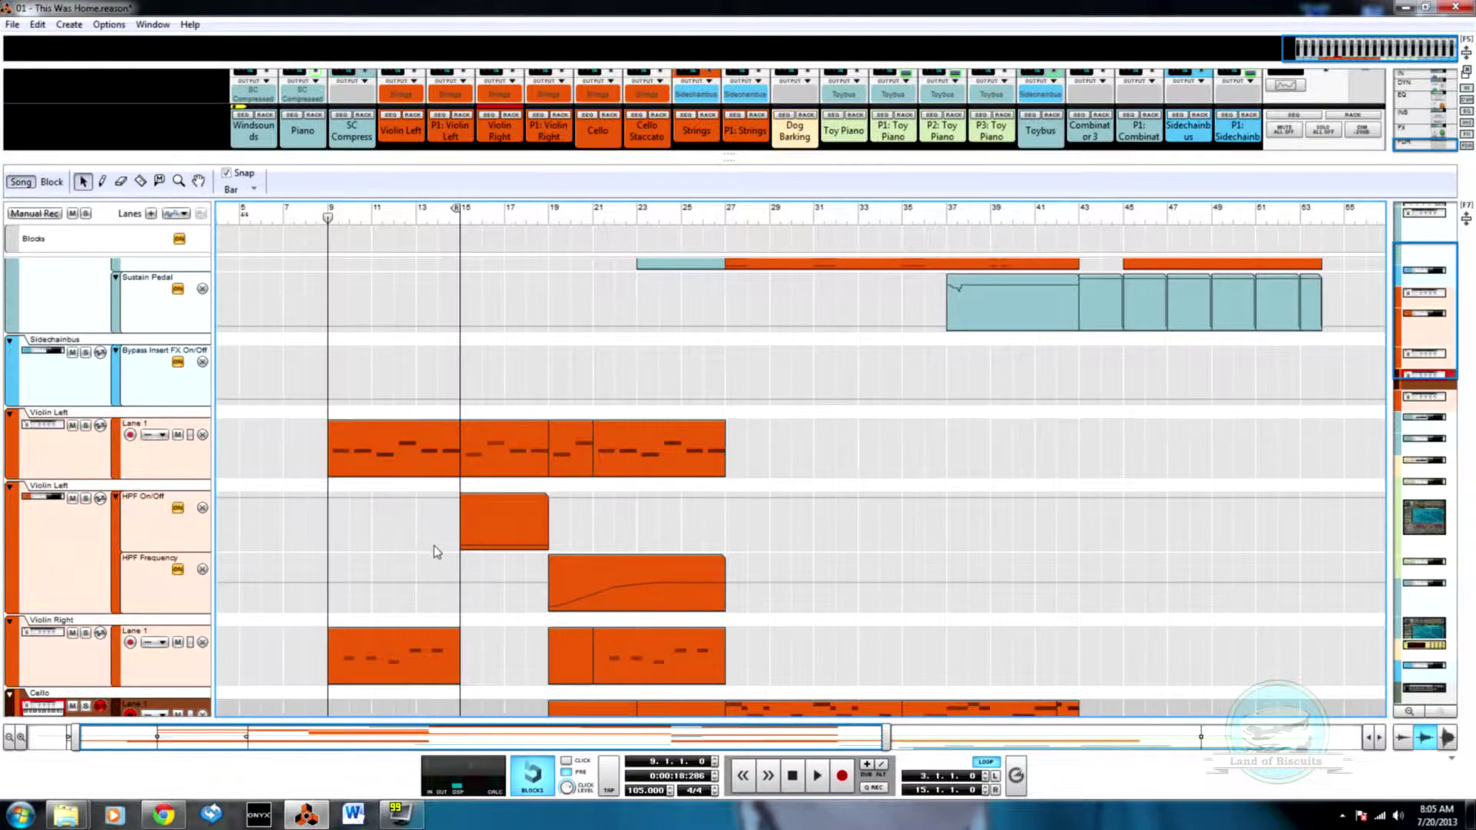
pyautogui.scroll(2, 450, 554)
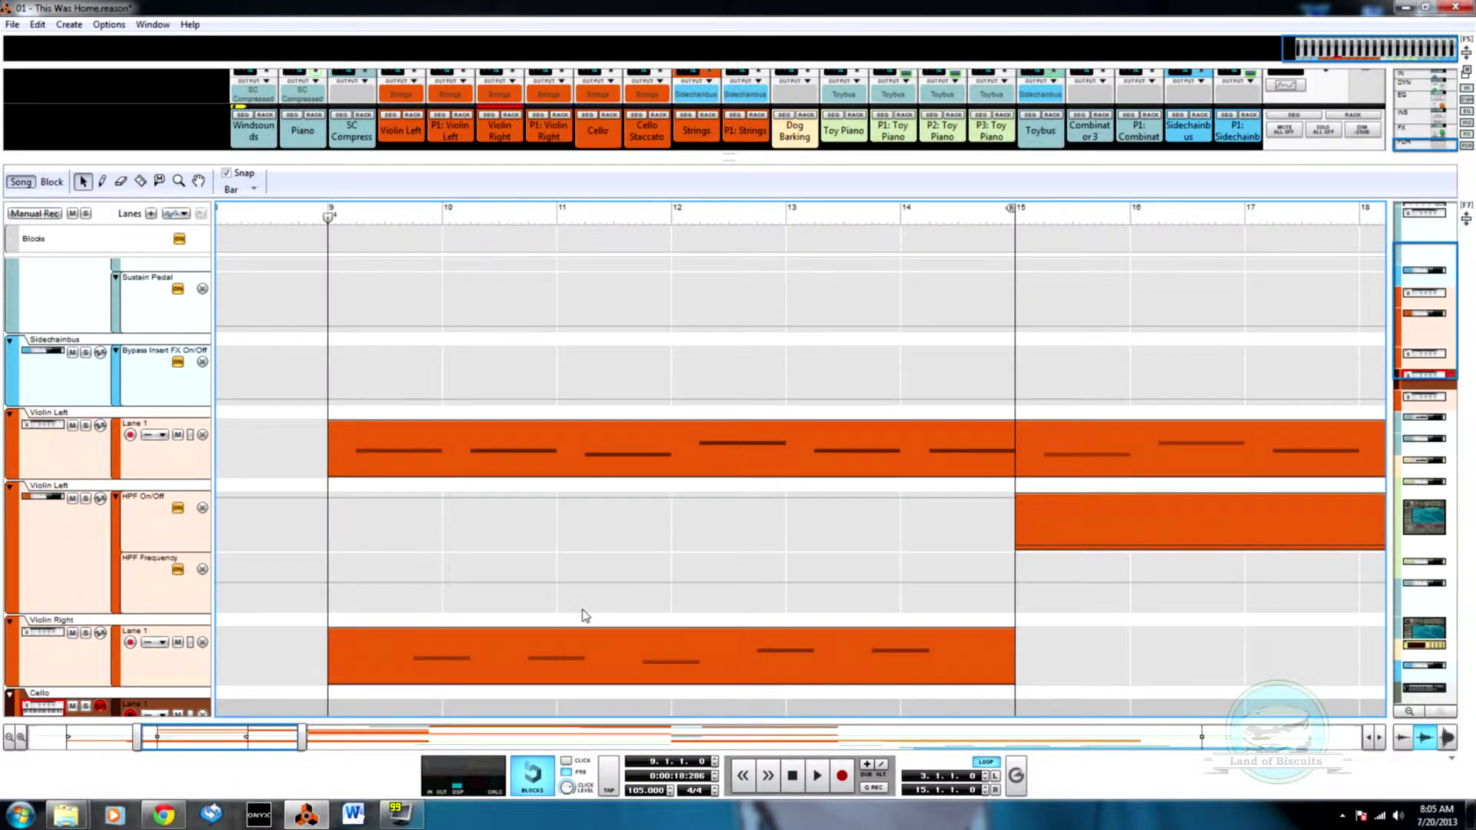
# - Unfold the P1: Violin Right mix channel in the rack and show its insert effects area
pyautogui.press('F6')
pyautogui.scroll(-8, 580, 628)
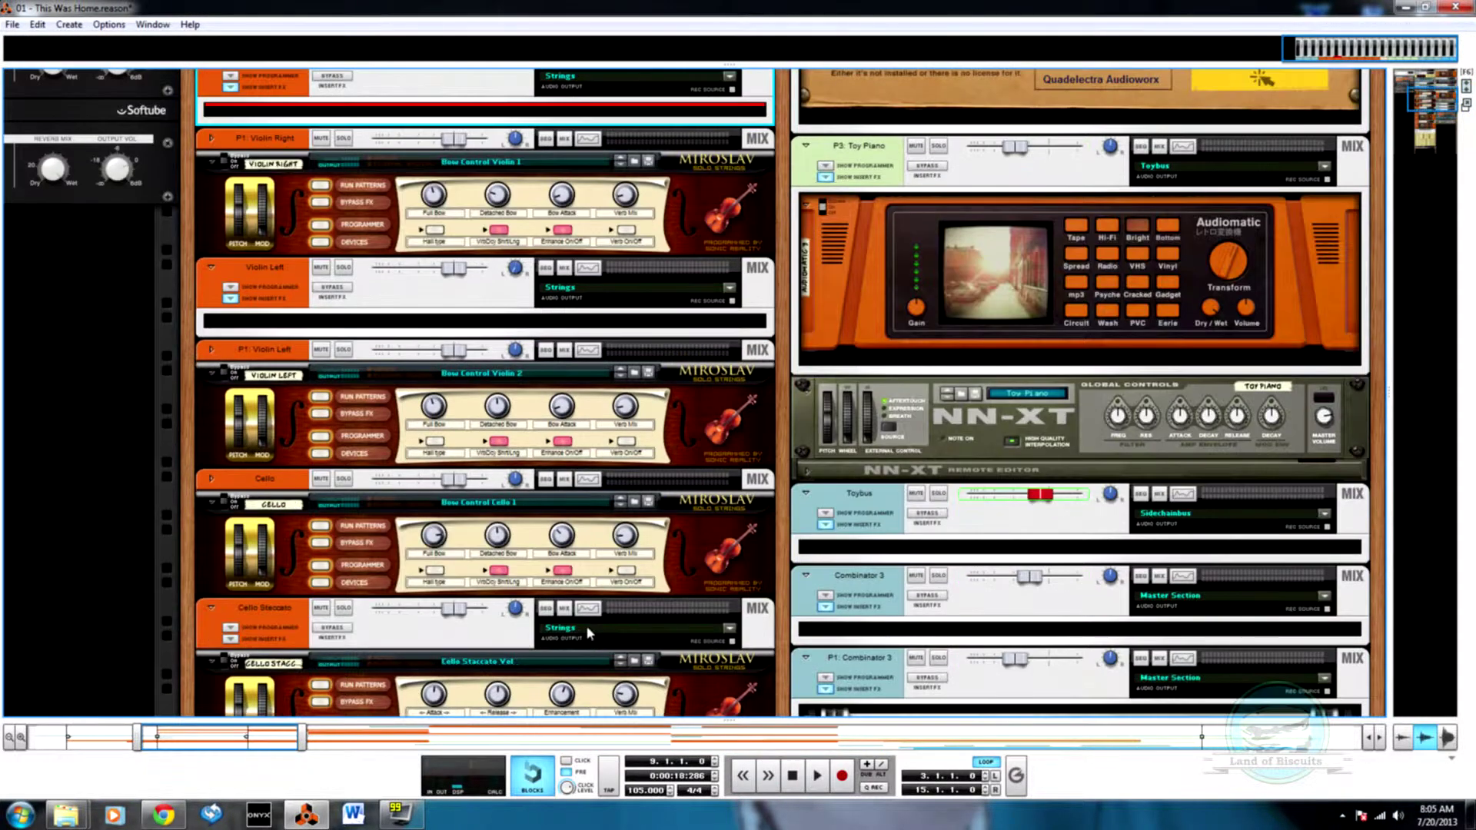
pyautogui.scroll(-2, 577, 618)
pyautogui.scroll(9, 578, 617)
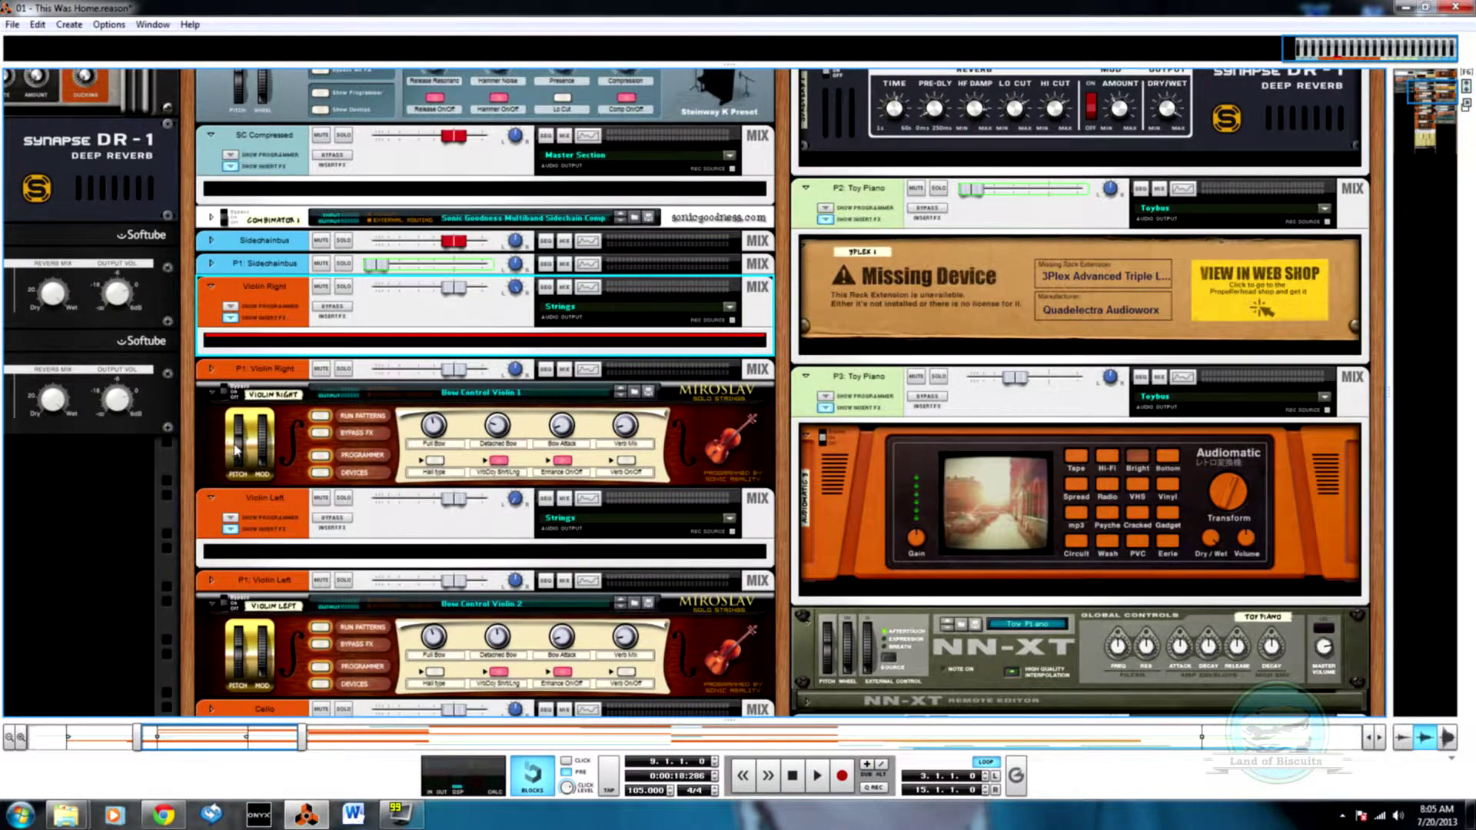
pyautogui.click(210, 370)
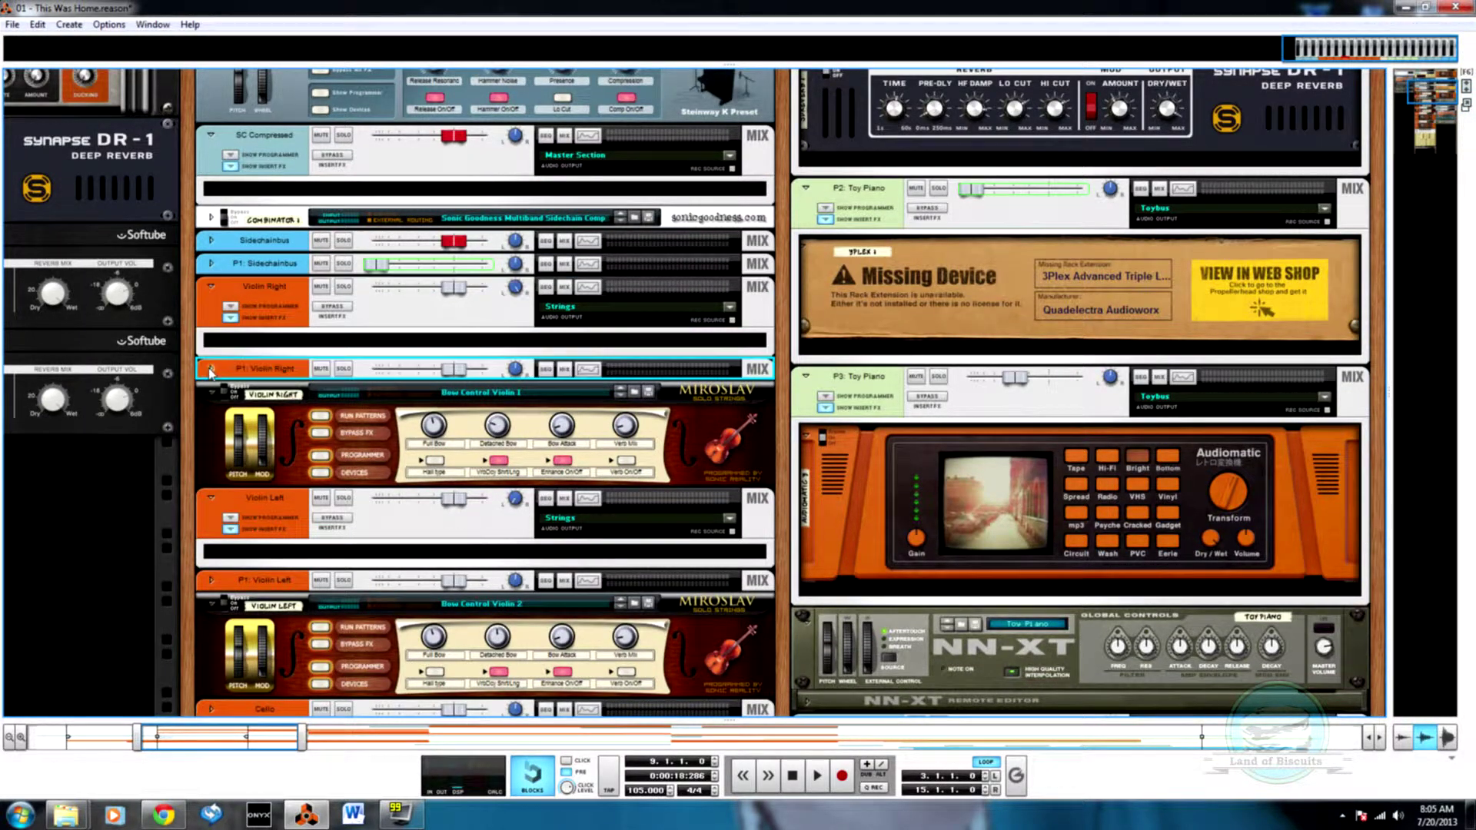
pyautogui.click(233, 408)
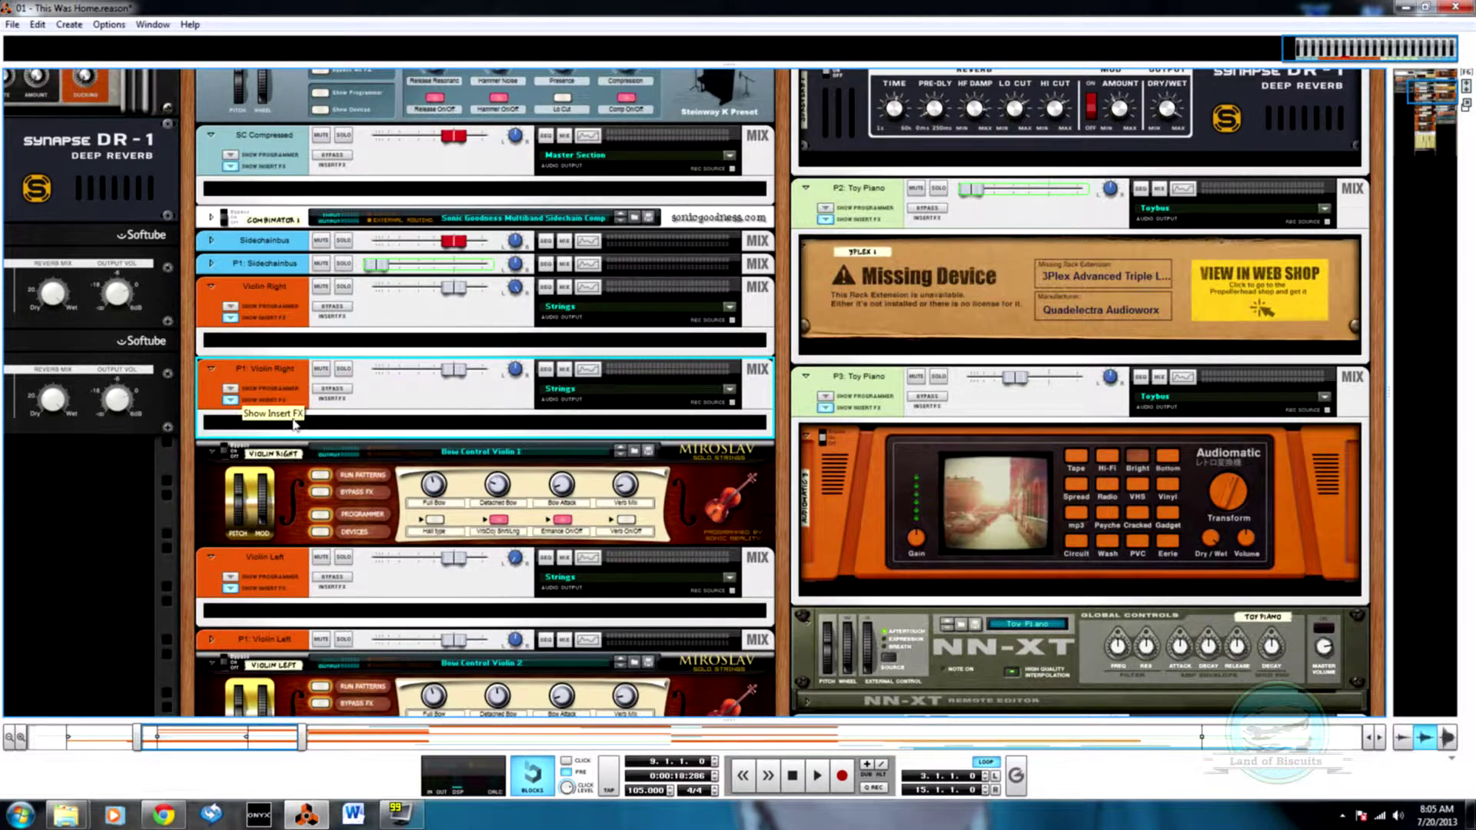
# - Add a Synapse DR-1 Deep Reverb to P1: Violin Right's insert effects
pyautogui.rightClick(344, 431)
pyautogui.moveTo(469, 457)
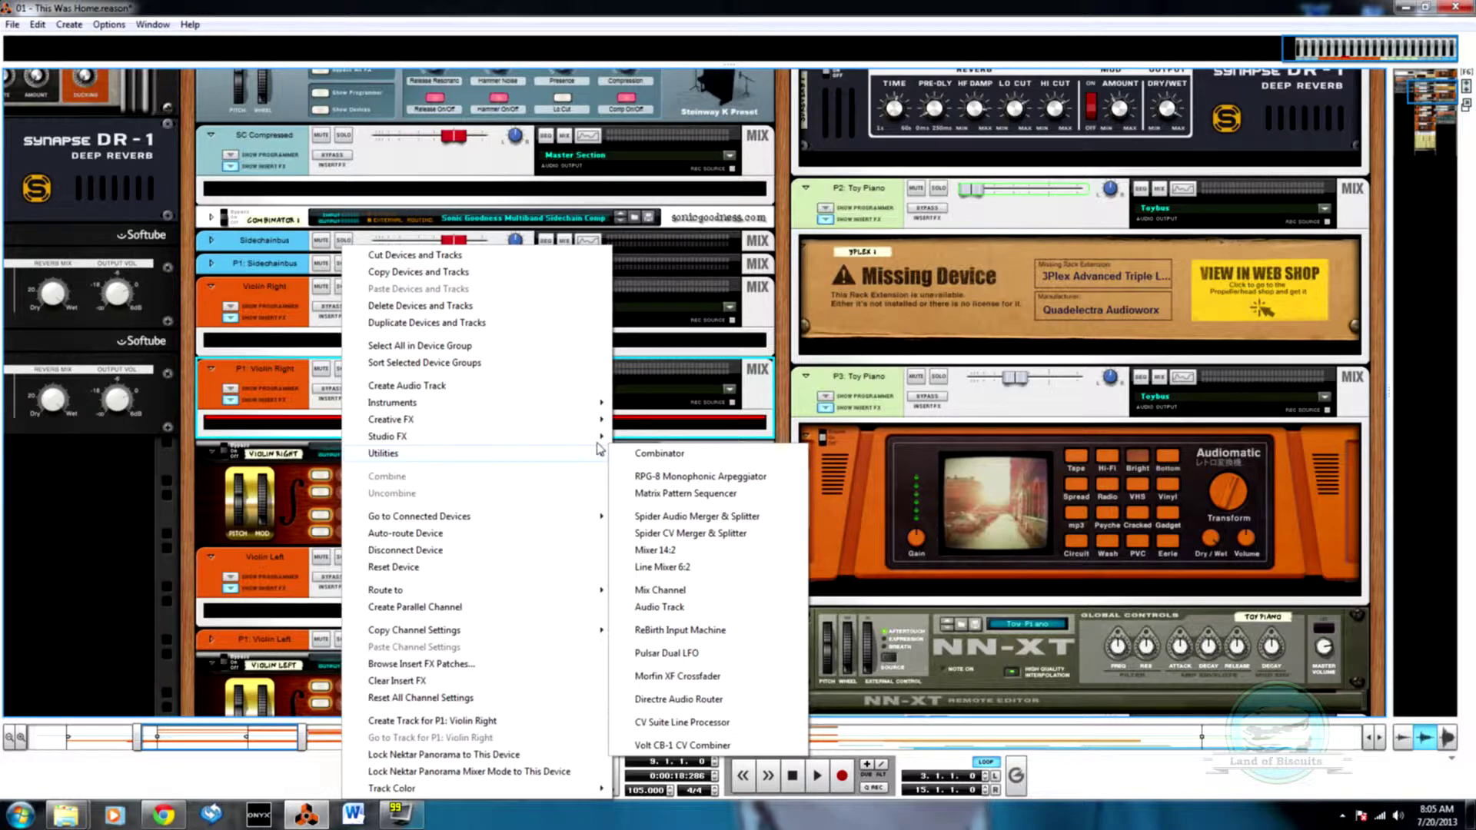
pyautogui.moveTo(599, 438)
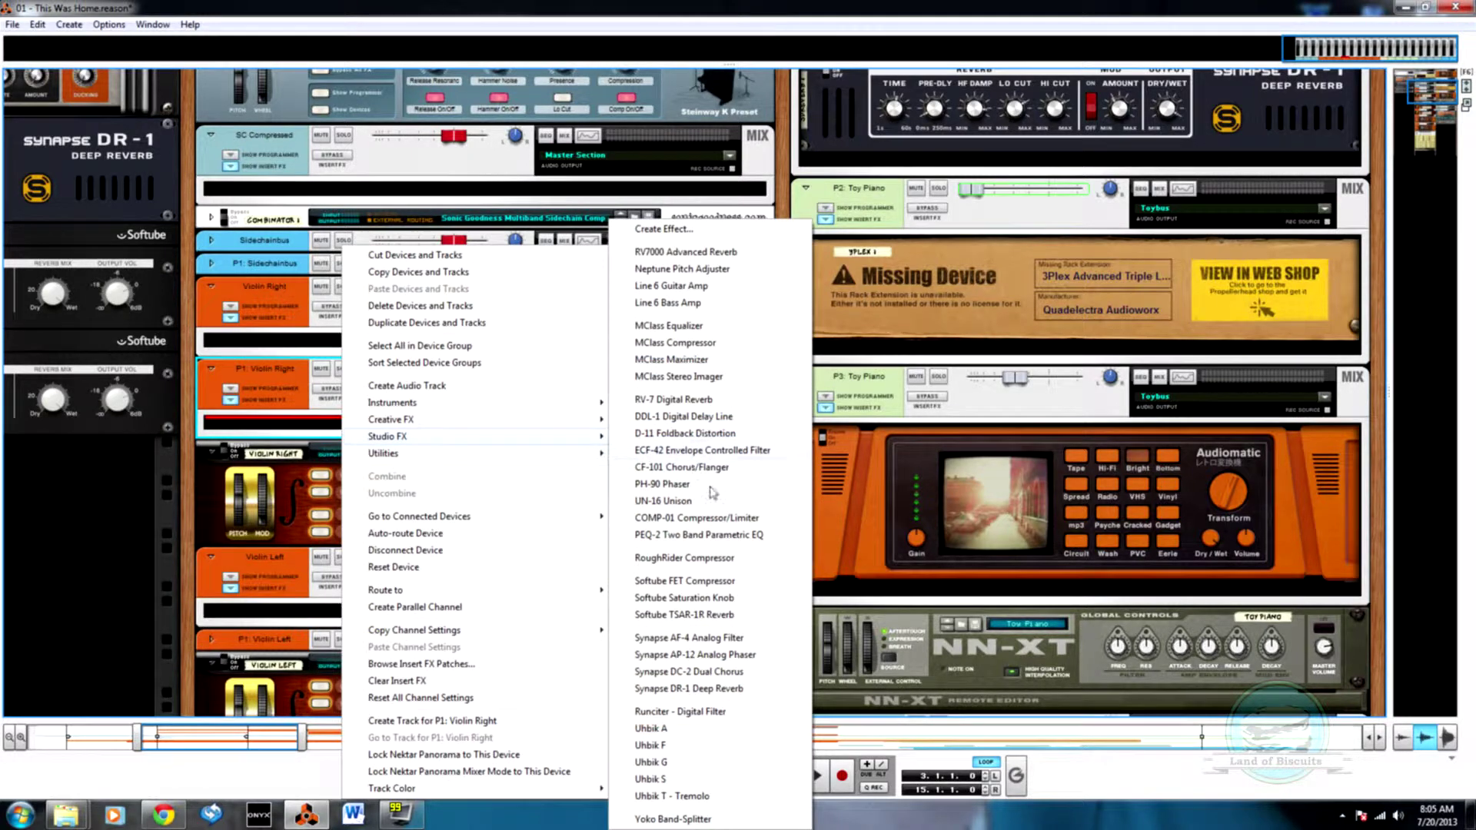
pyautogui.click(736, 688)
# - Add a Synapse DR-1 Deep Reverb to the Violin Left mix channel's insert effects
pyautogui.scroll(-3, 463, 512)
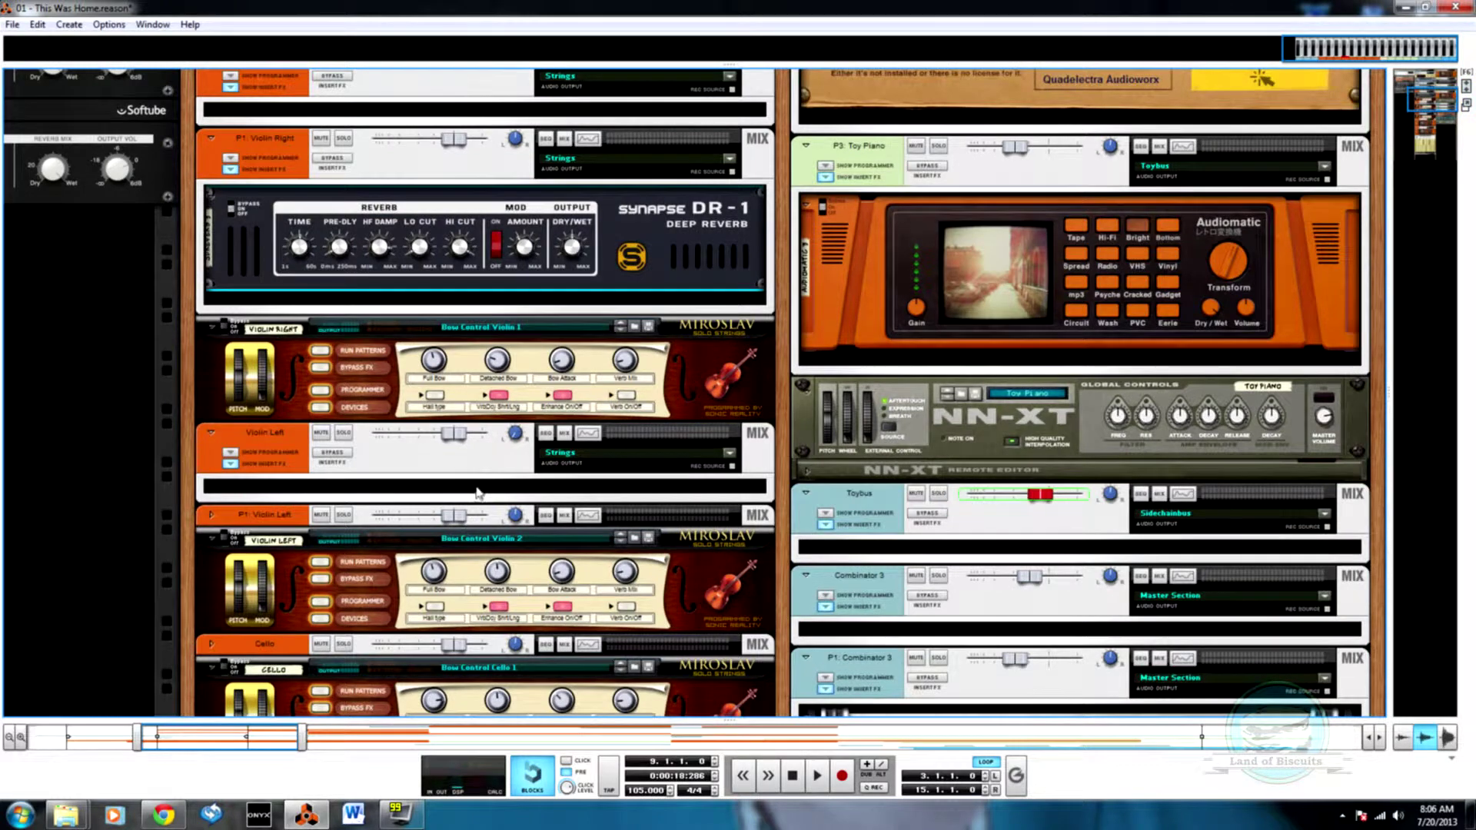
pyautogui.rightClick(477, 492)
pyautogui.moveTo(669, 438)
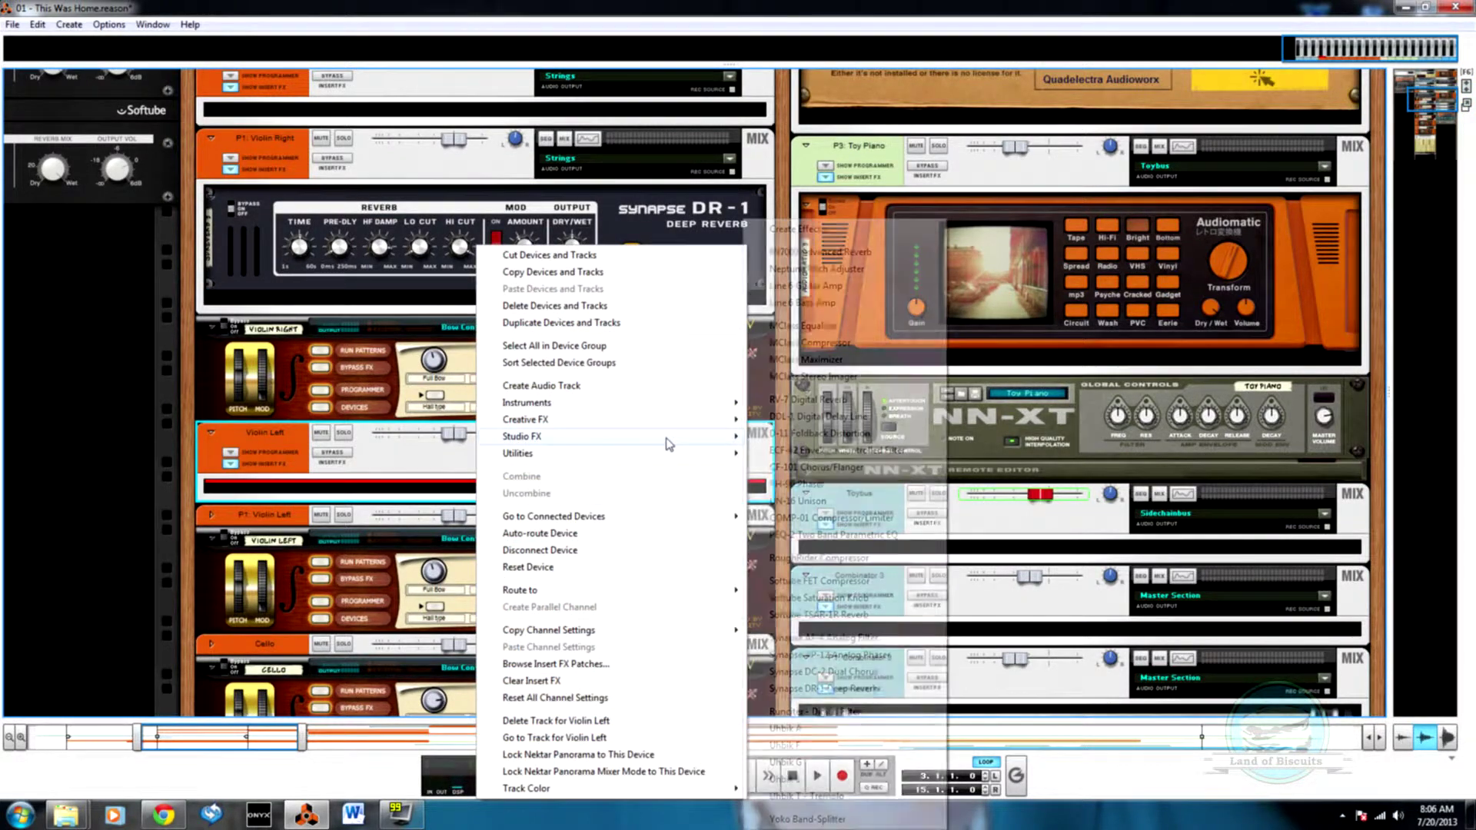
pyautogui.click(818, 687)
# - Set Low Cut to 51.25 Hz on P1: Violin Right's DR-1 reverb and raise Low Cut on Violin Left's reverb
pyautogui.scroll(3, 495, 481)
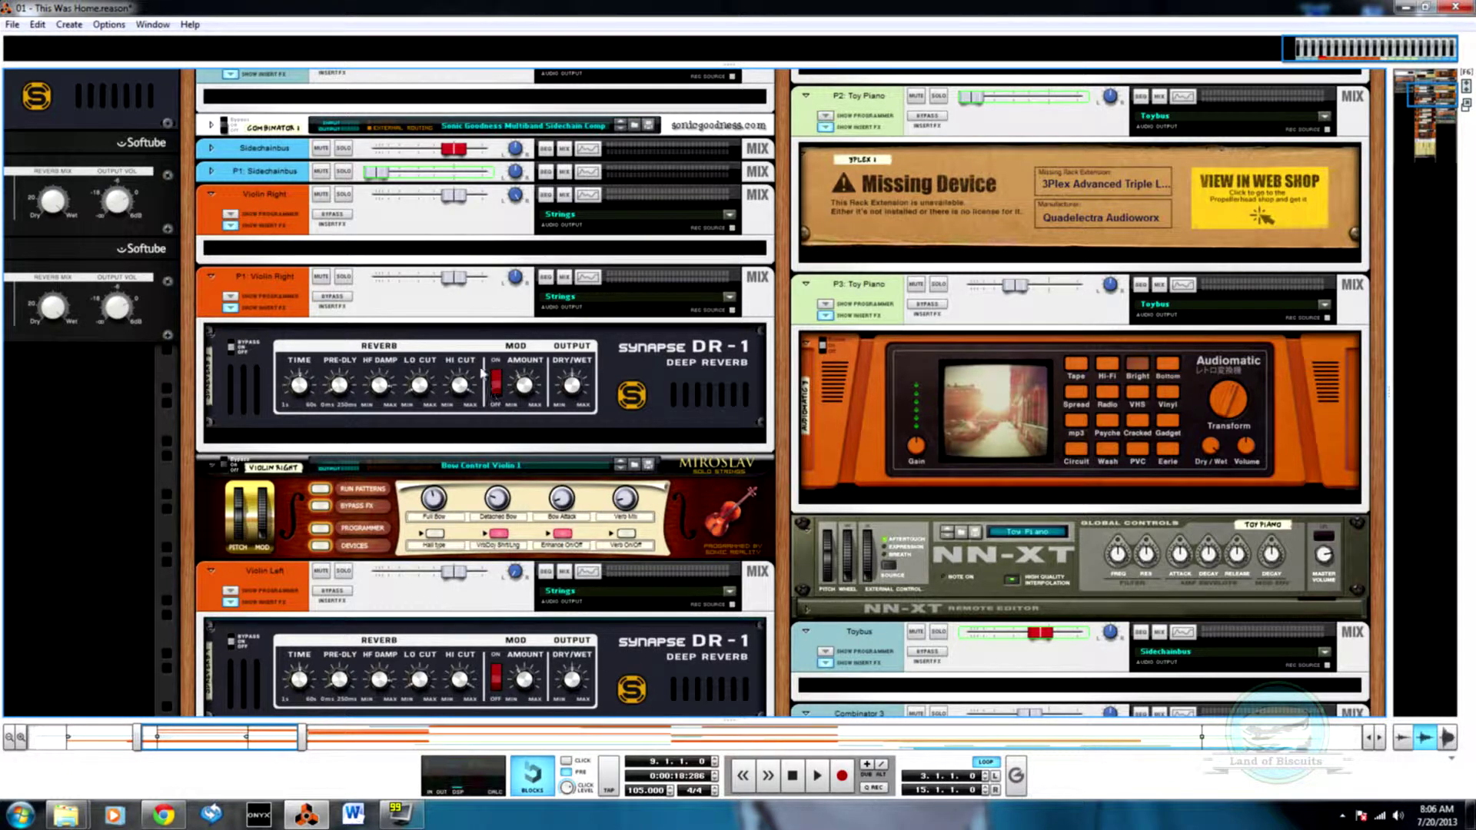
pyautogui.click(421, 395)
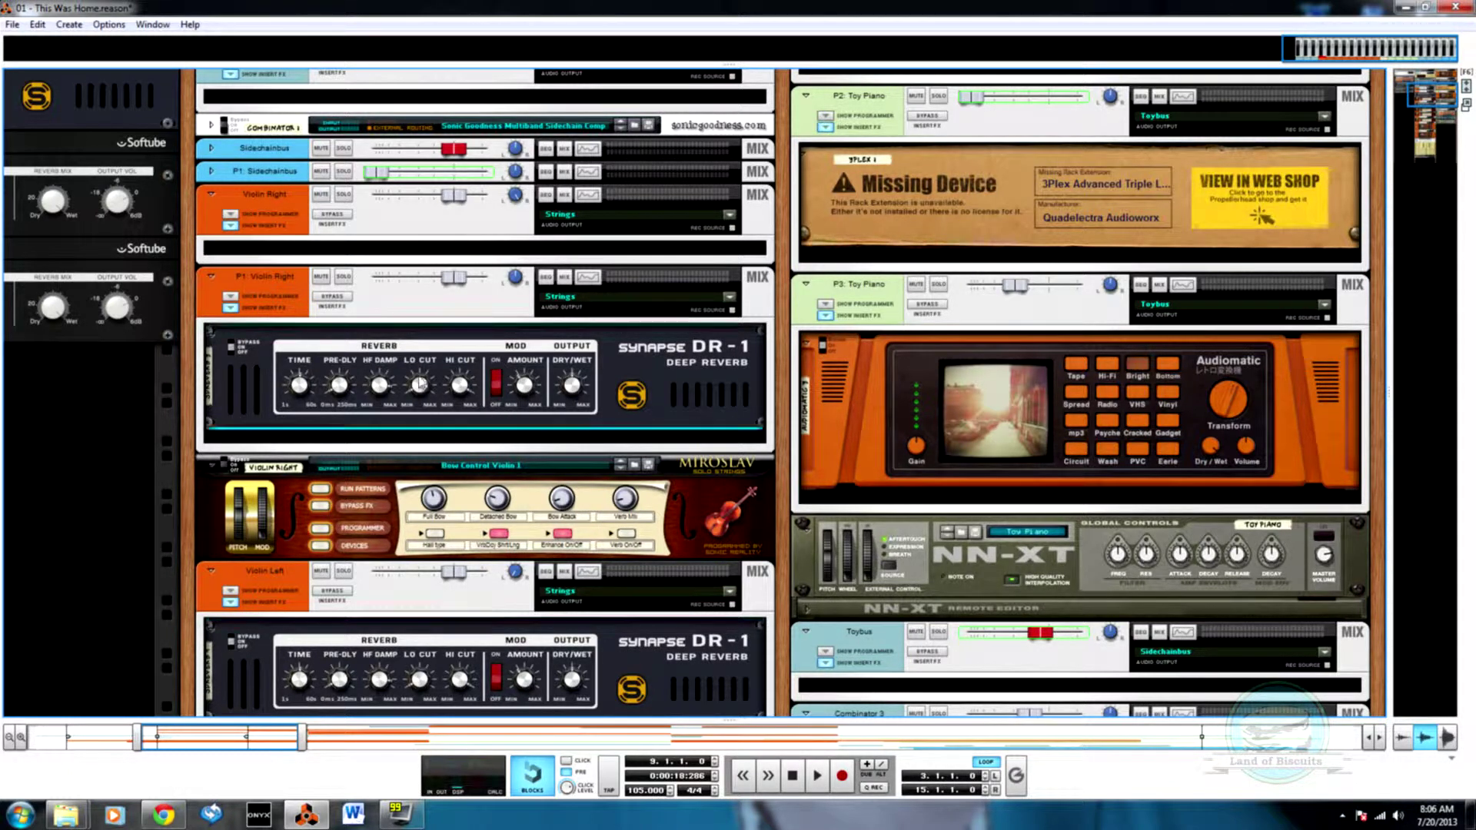
pyautogui.moveTo(416, 400); pyautogui.dragTo(416, 352)
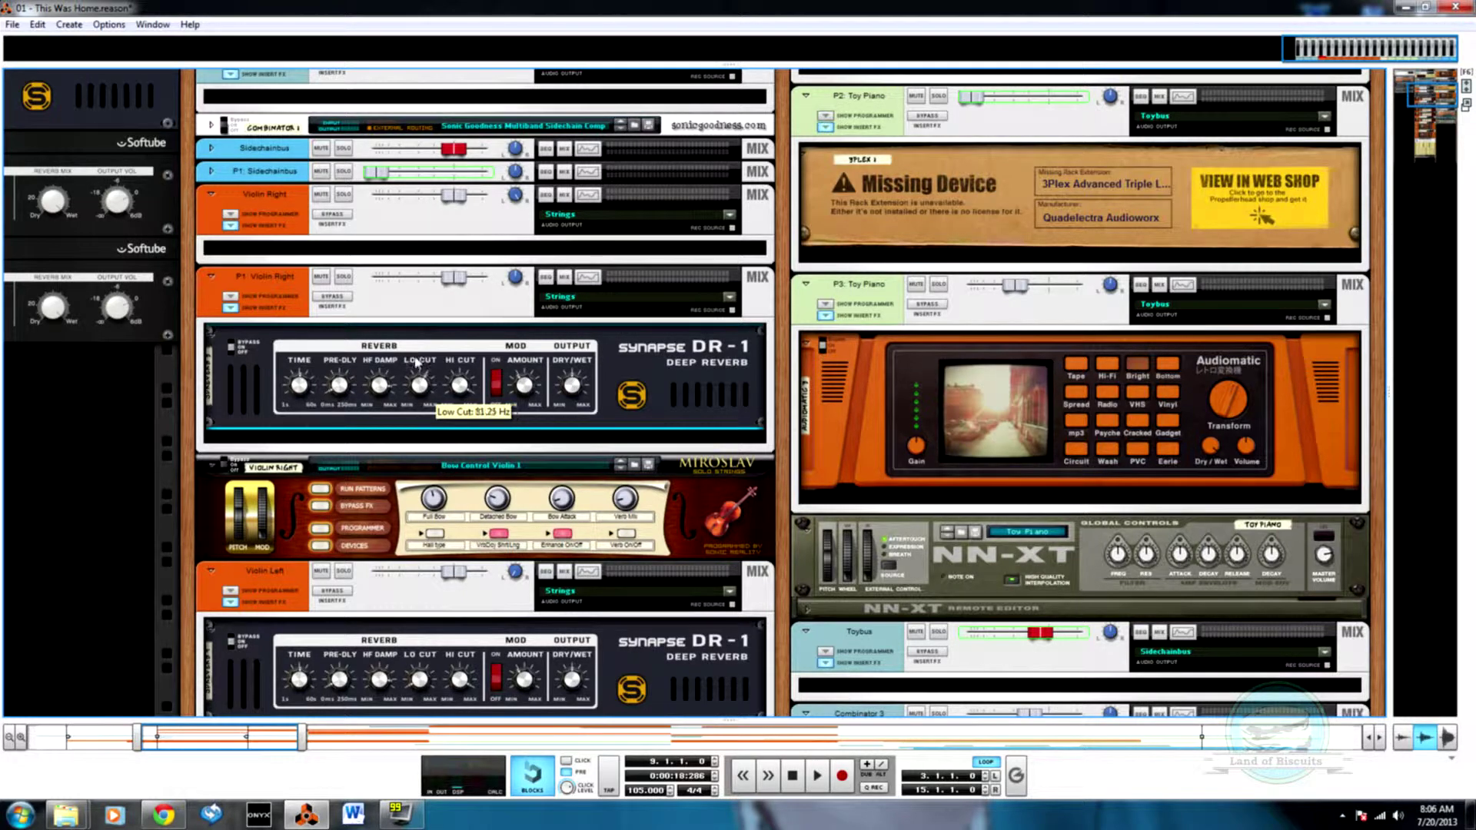
pyautogui.scroll(-6, 426, 461)
pyautogui.scroll(2, 422, 485)
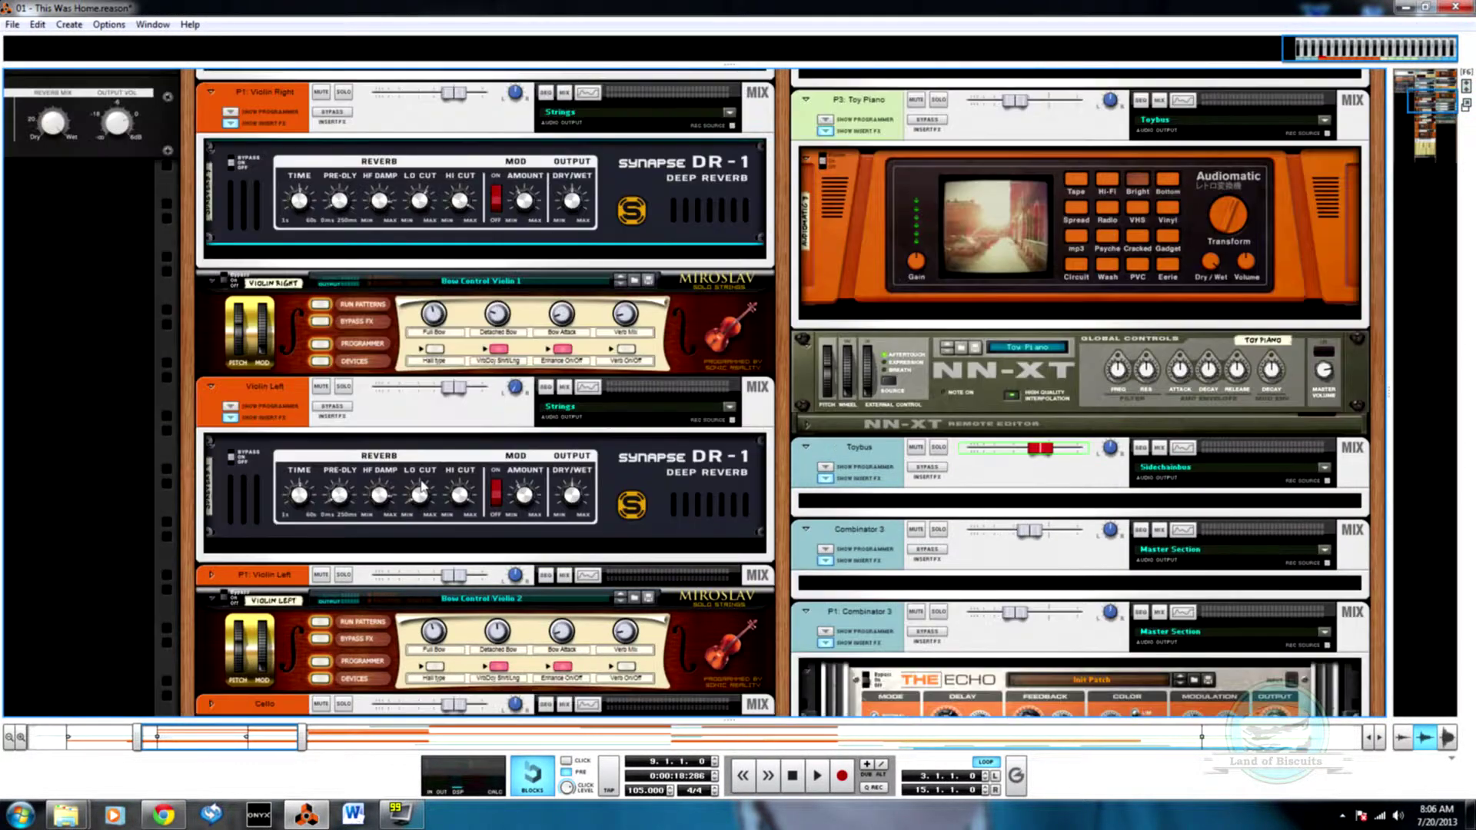
pyautogui.moveTo(425, 503); pyautogui.dragTo(412, 464)
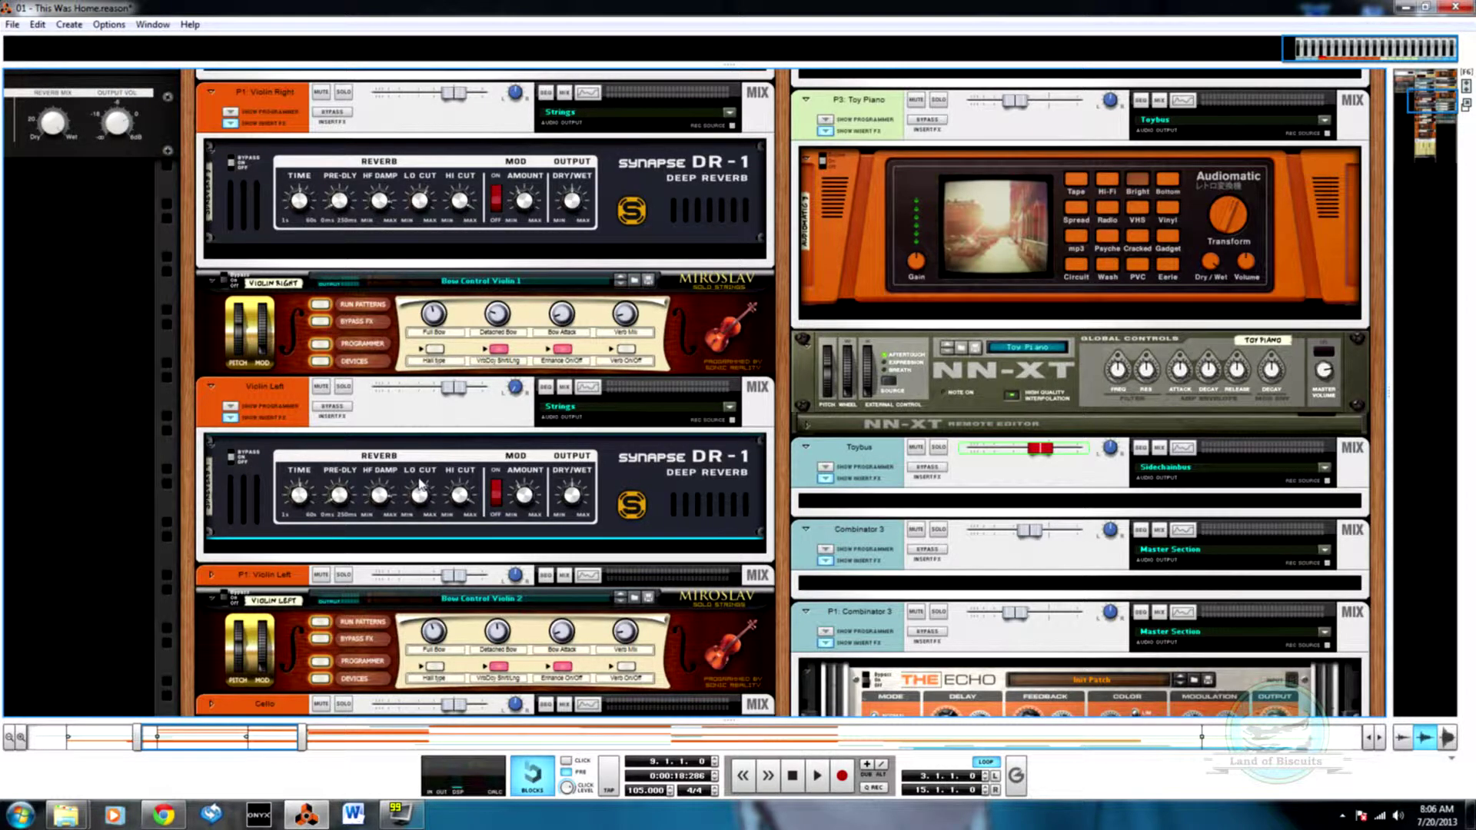
# - Set Dry/Wet to 100% on the DR-1 reverbs of P1: Violin Right and Violin Left
pyautogui.scroll(3, 422, 490)
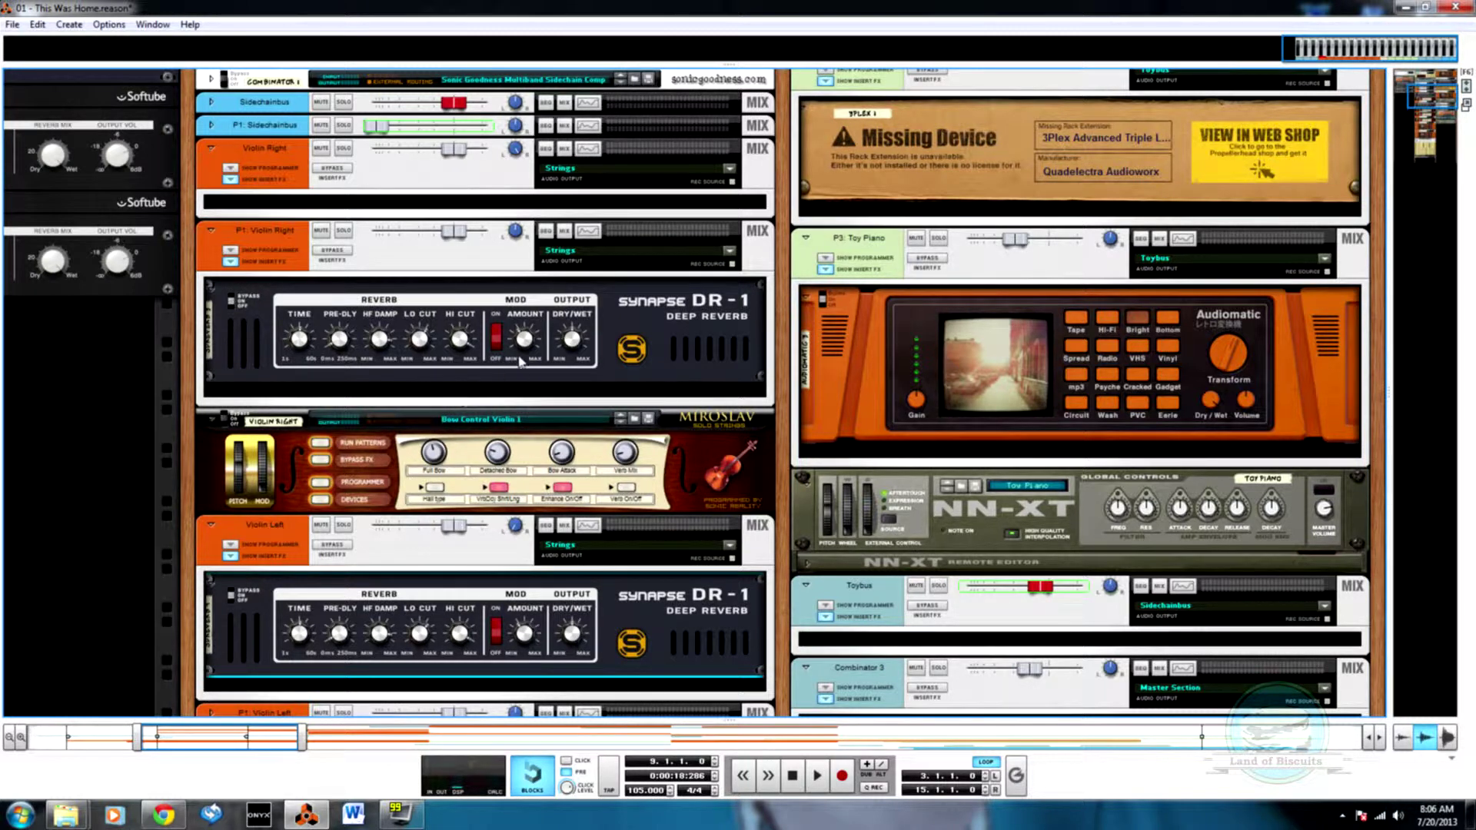
pyautogui.click(573, 348)
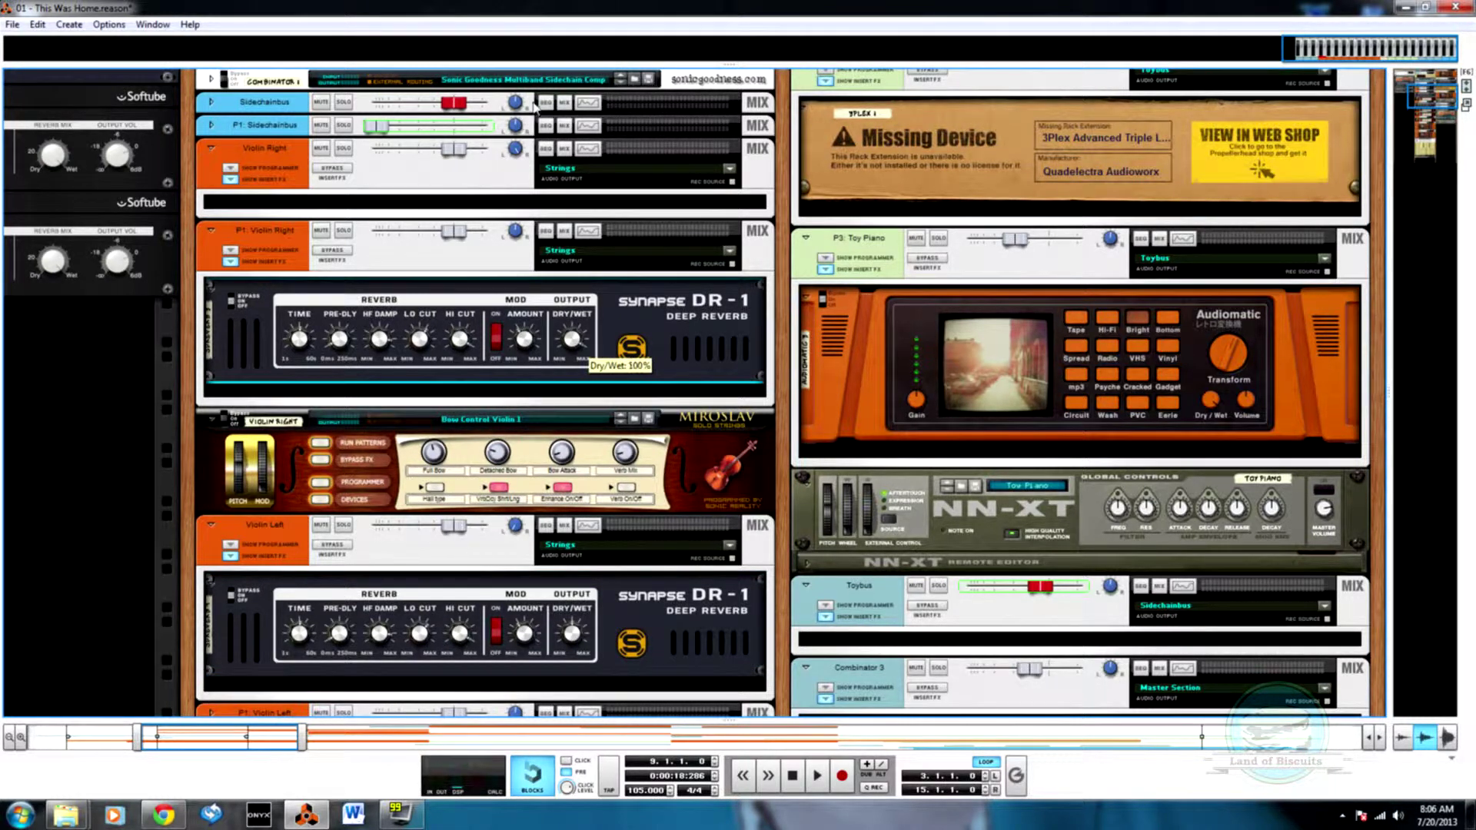
pyautogui.click(574, 638)
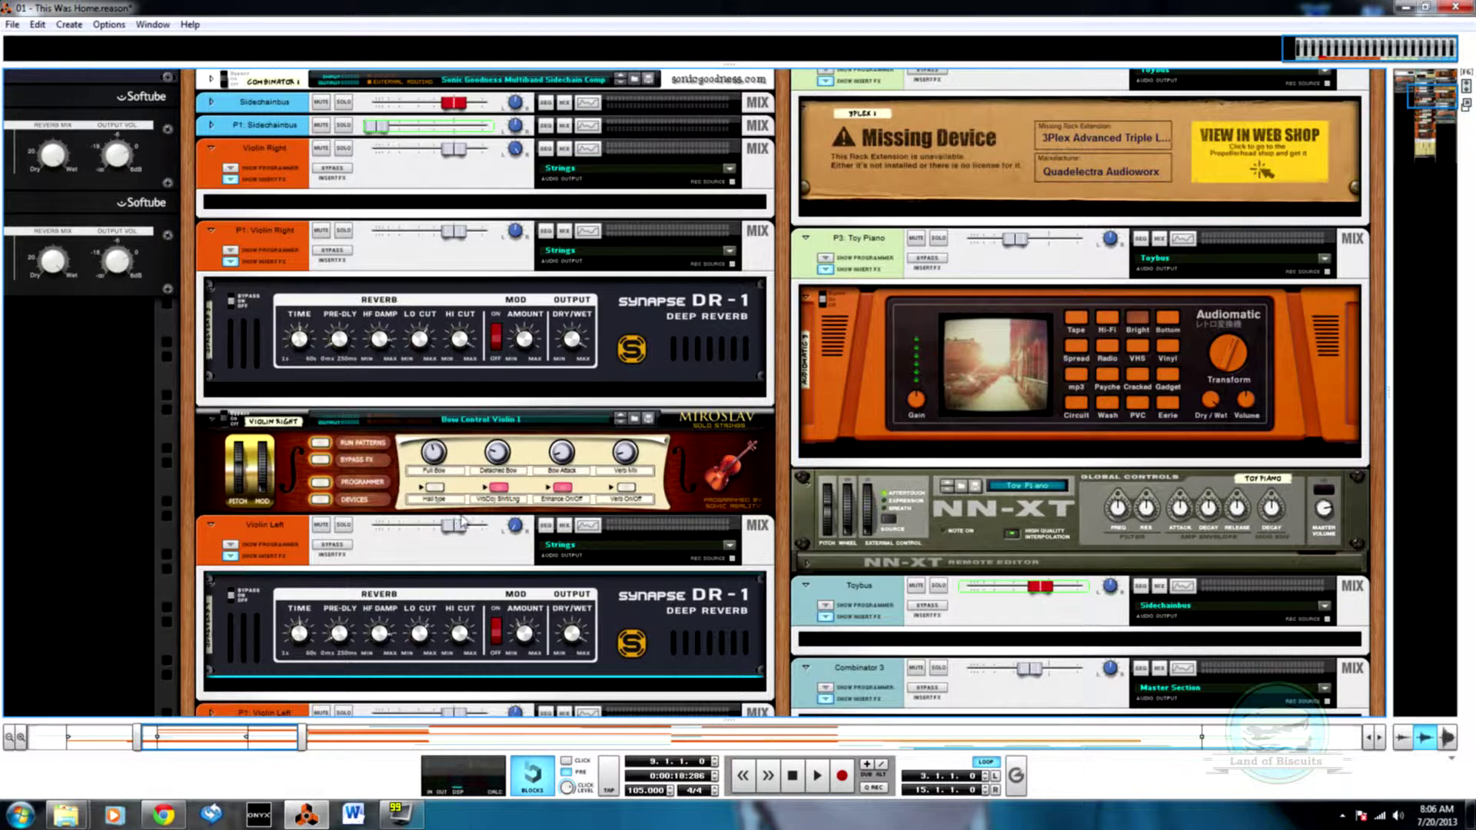
pyautogui.moveTo(299, 635)
pyautogui.press('F7')
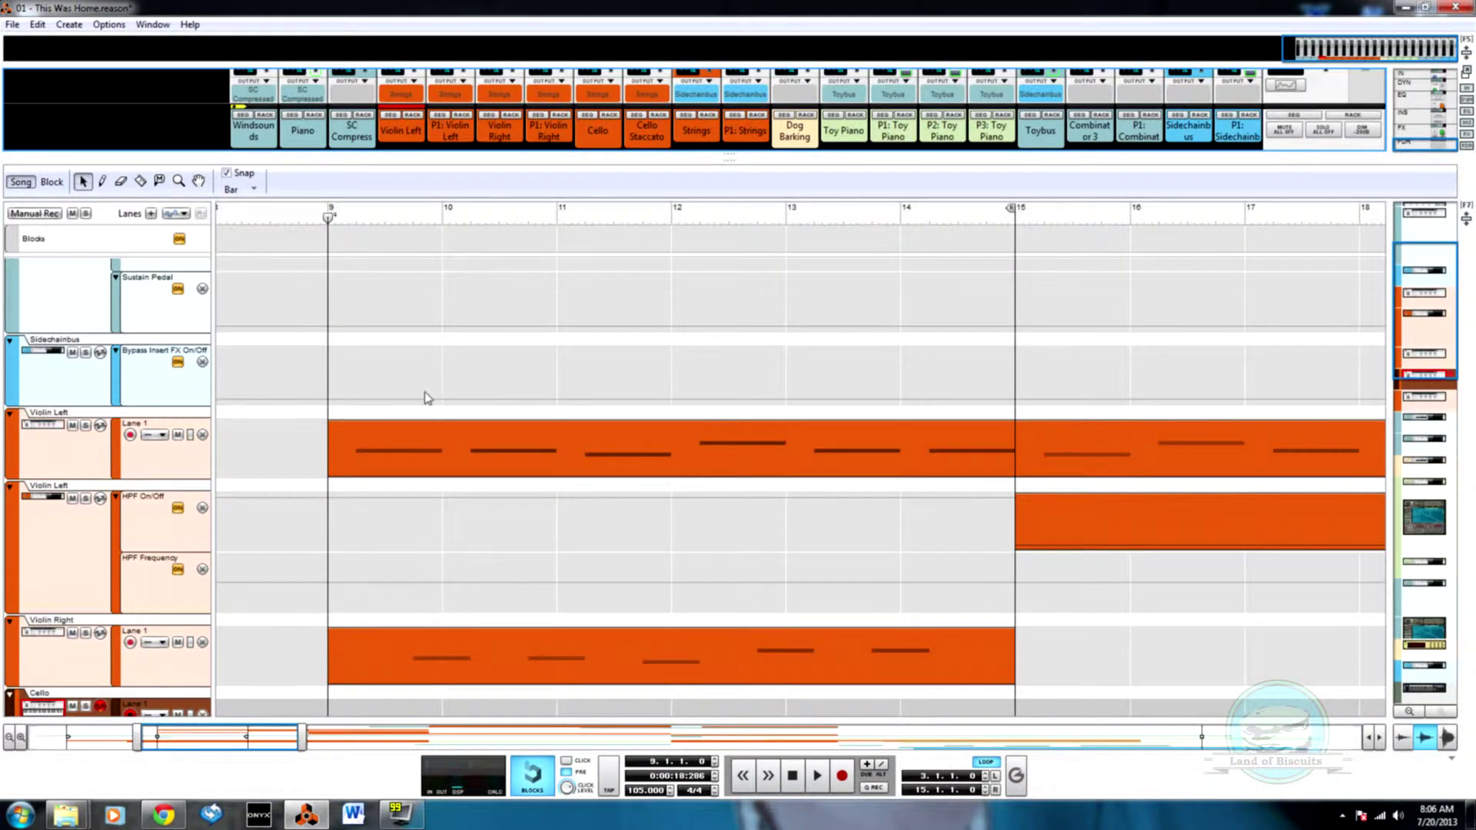
pyautogui.press('F5')
pyautogui.press('F6')
pyautogui.scroll(2, 358, 386)
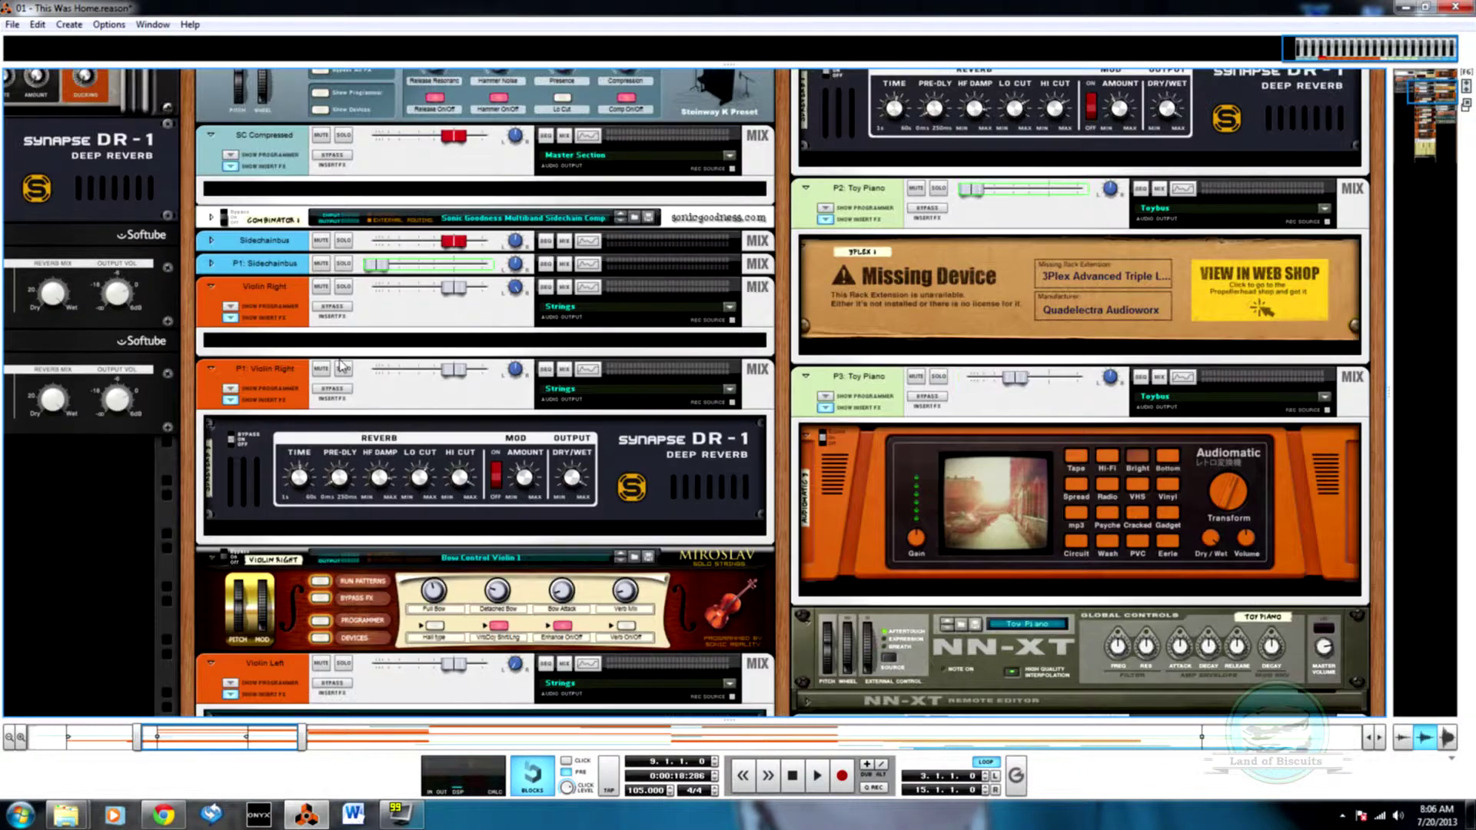
pyautogui.press('F7')
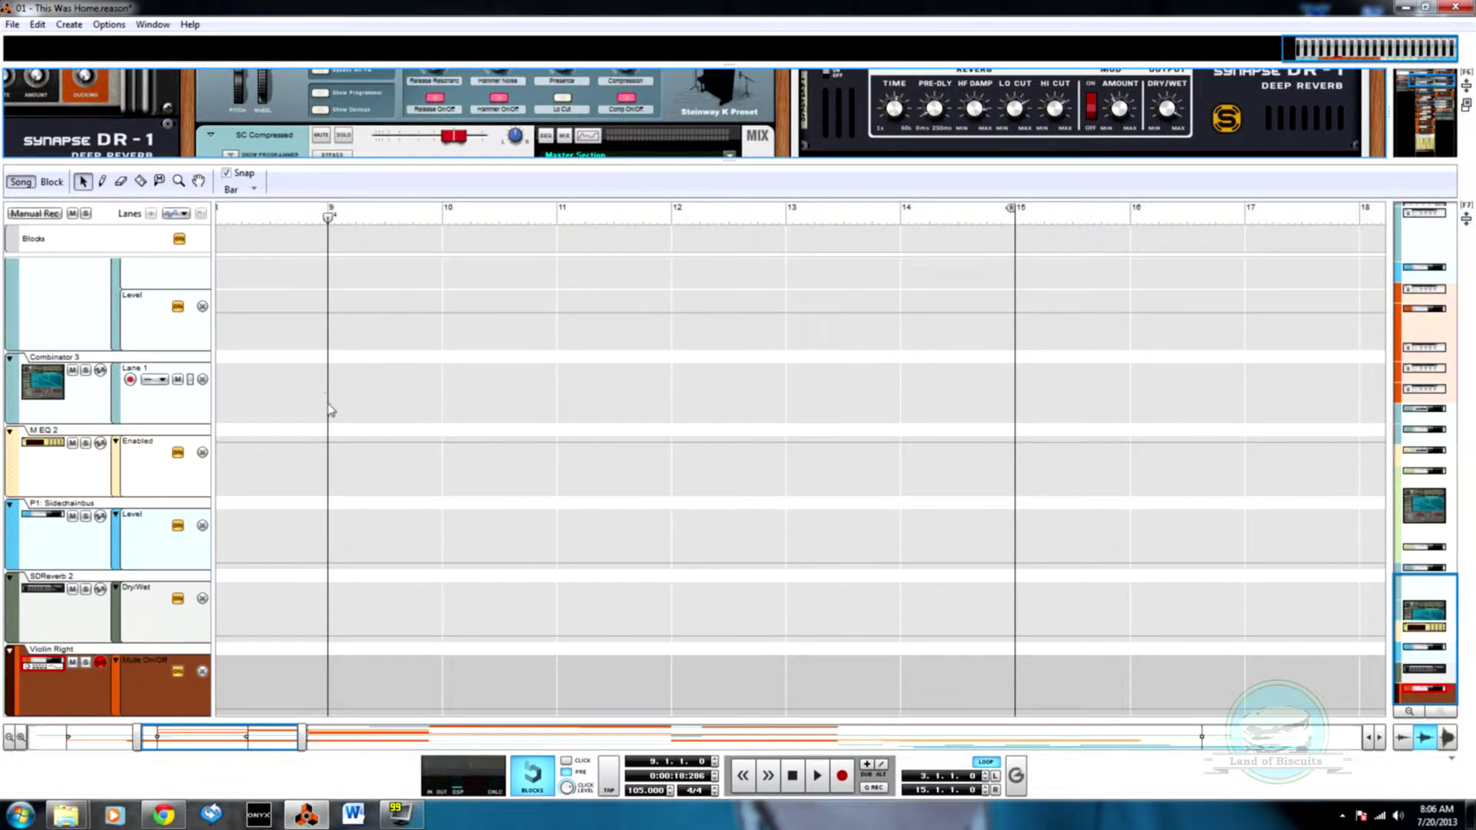
pyautogui.moveTo(331, 669); pyautogui.dragTo(951, 674)
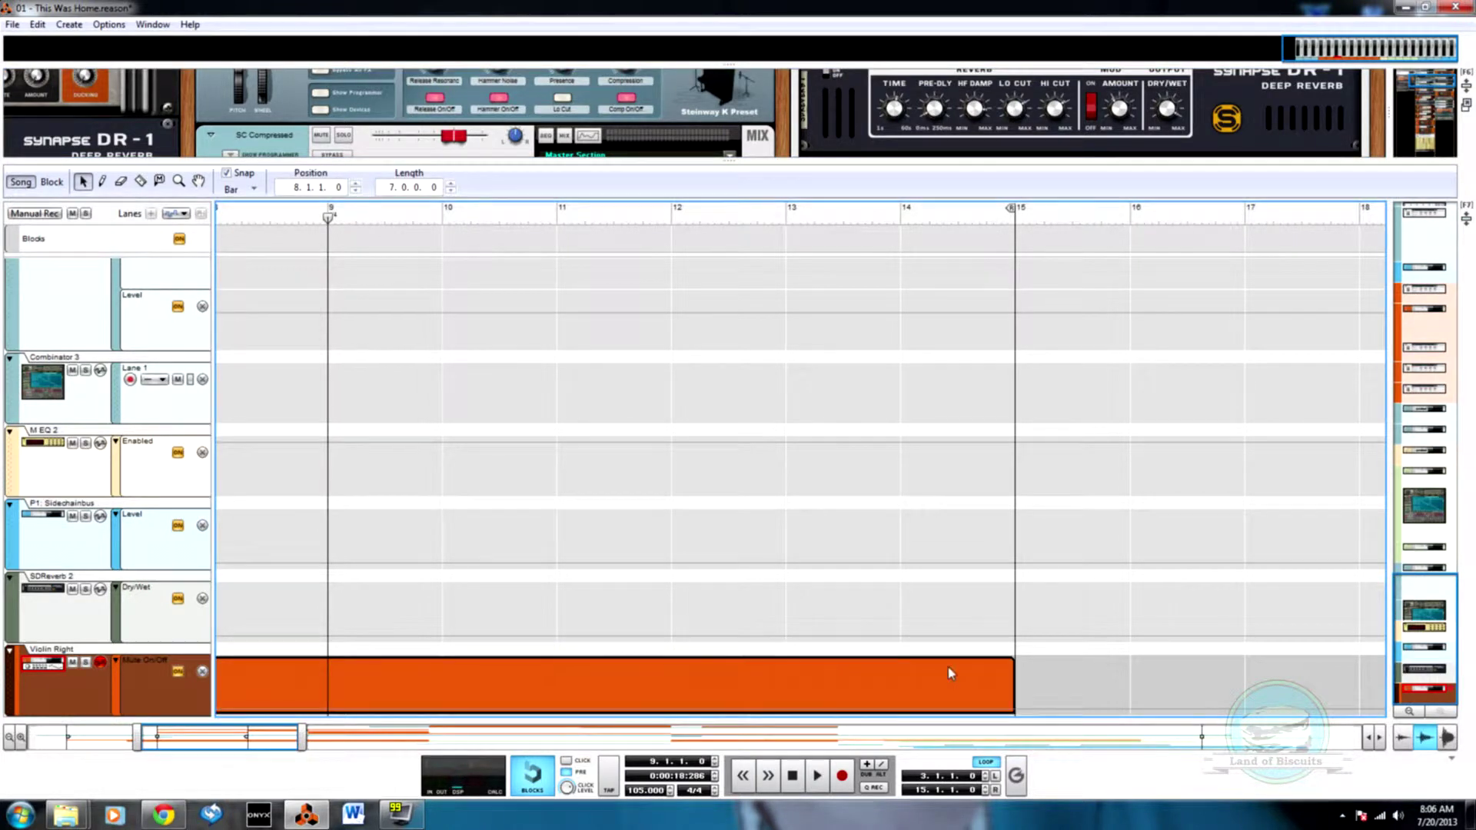
pyautogui.doubleClick(462, 703)
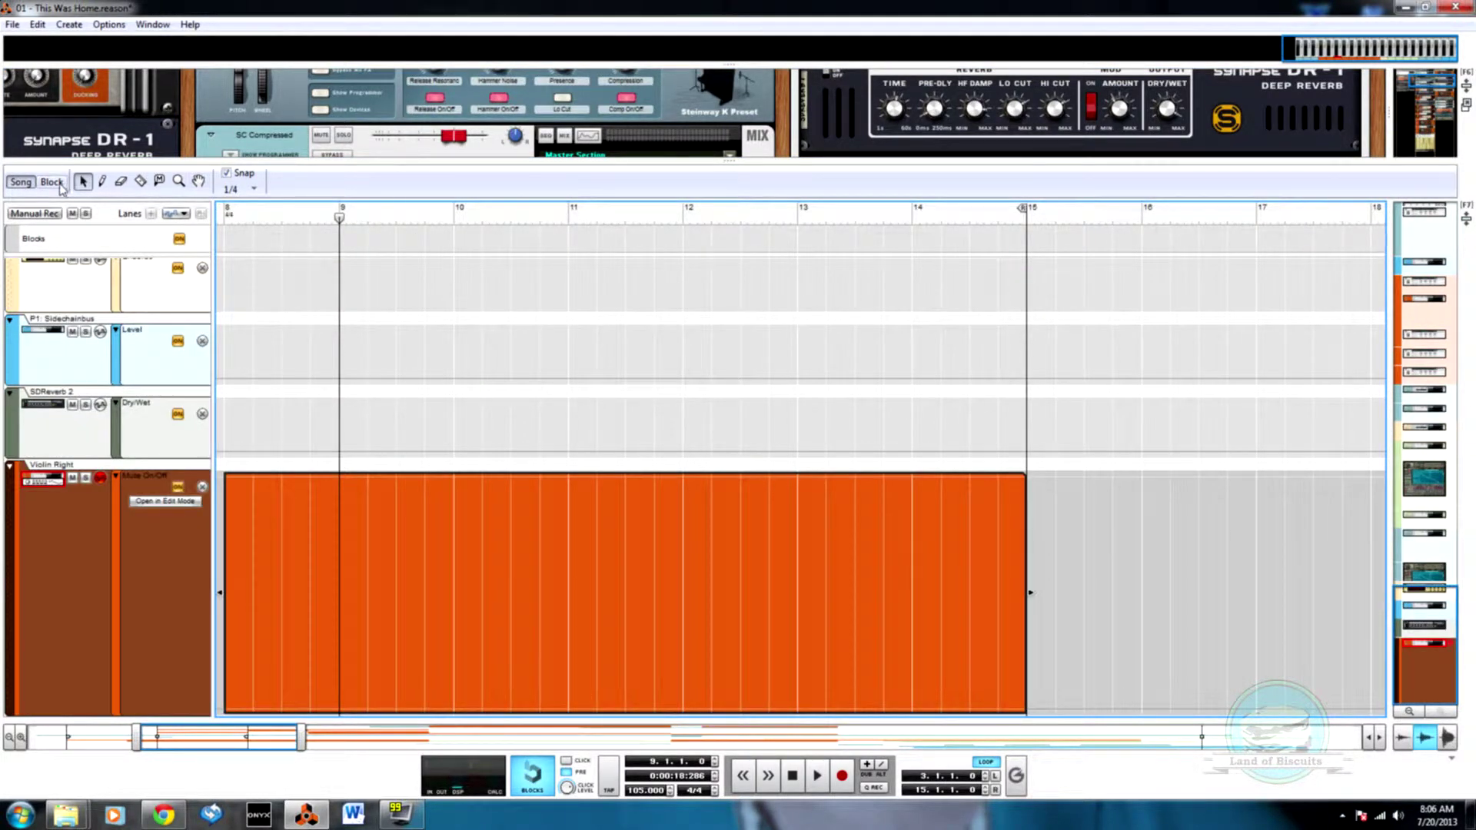
pyautogui.click(202, 487)
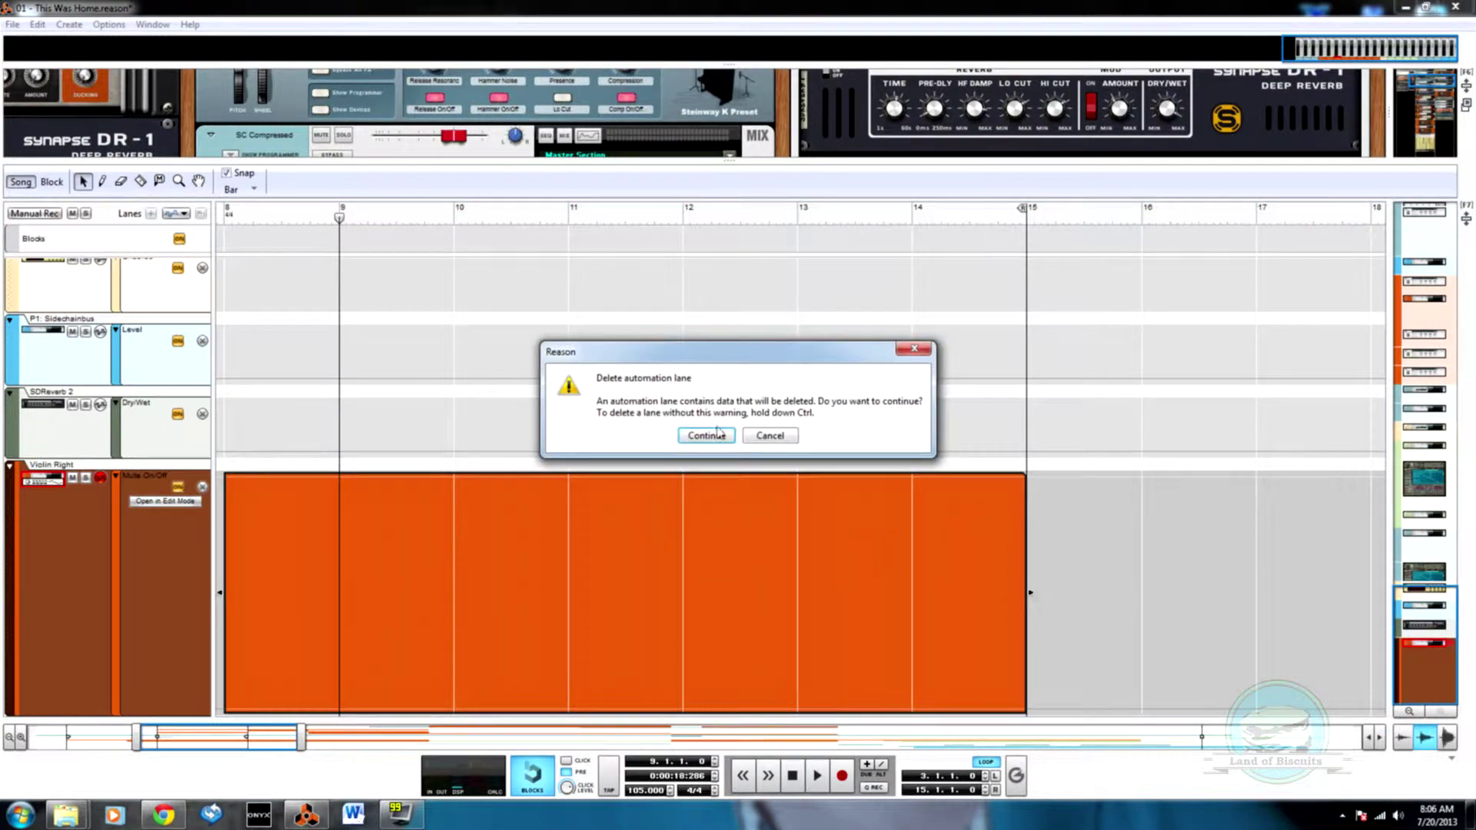
pyautogui.click(718, 432)
# - Create a Level automation lane for the Violin Right mix channel and get the Pencil tool ready at the song's start
pyautogui.press('F7')
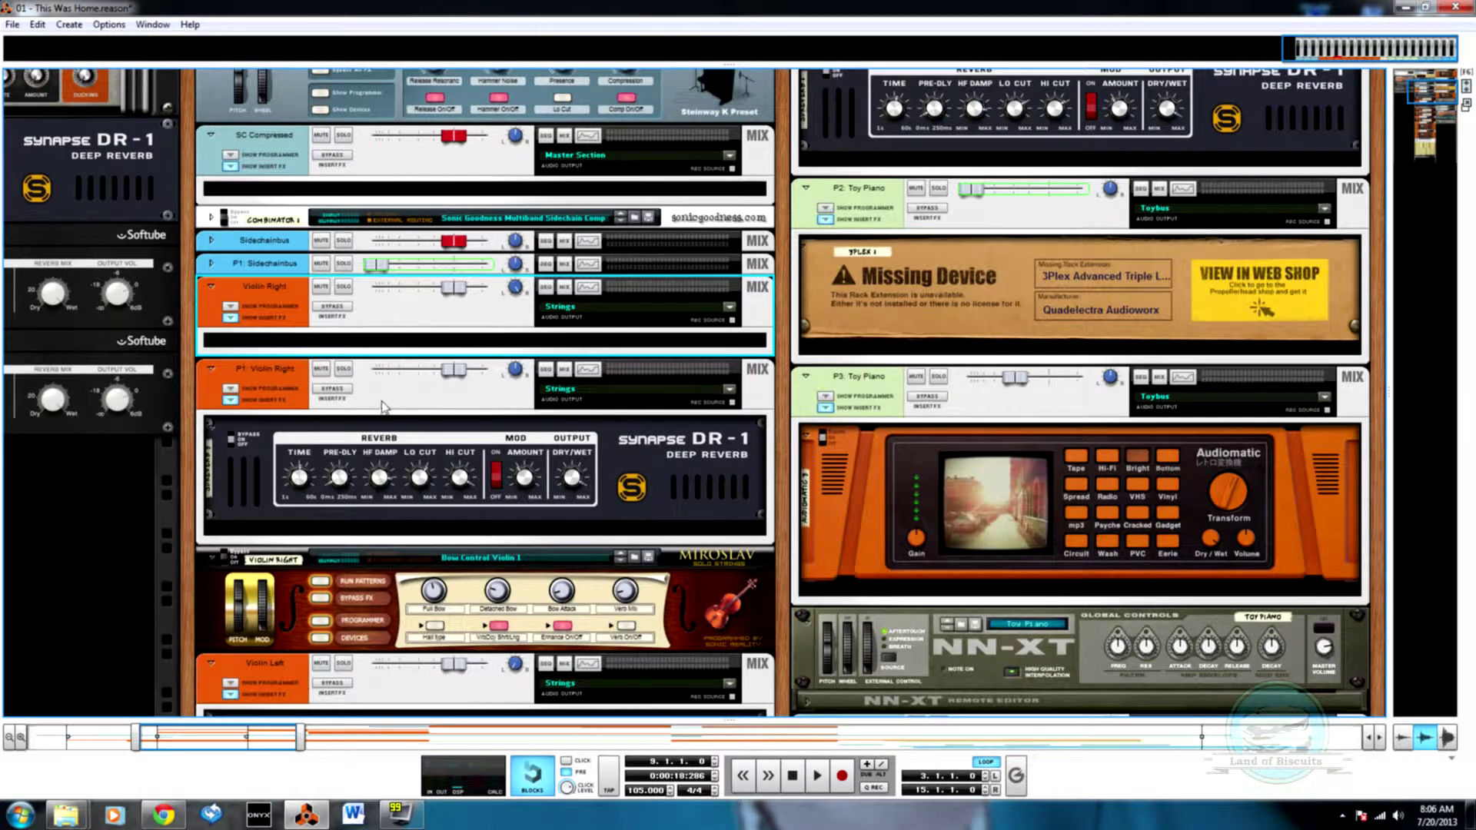
pyautogui.press('F7')
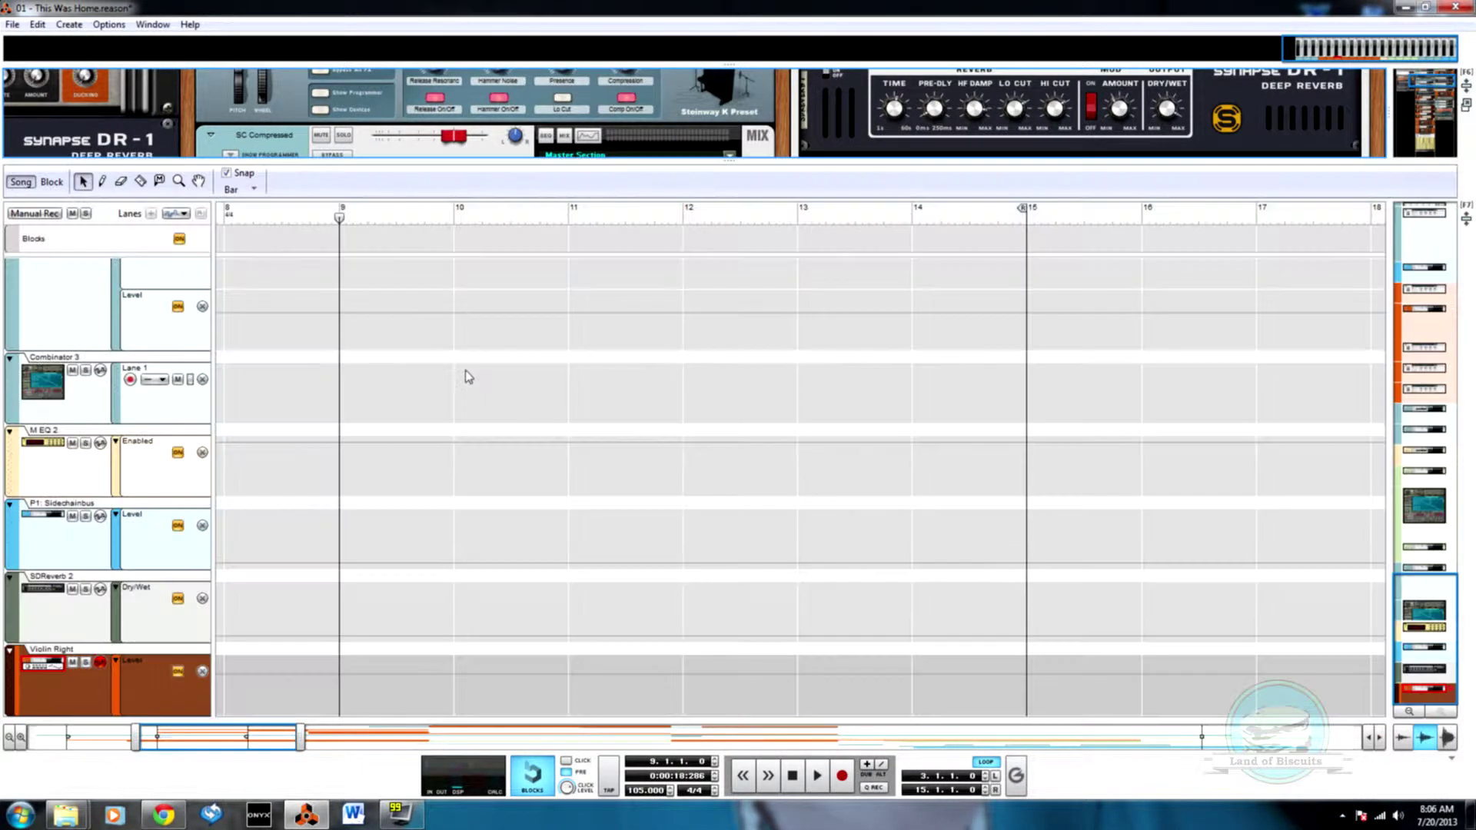
pyautogui.press('w')
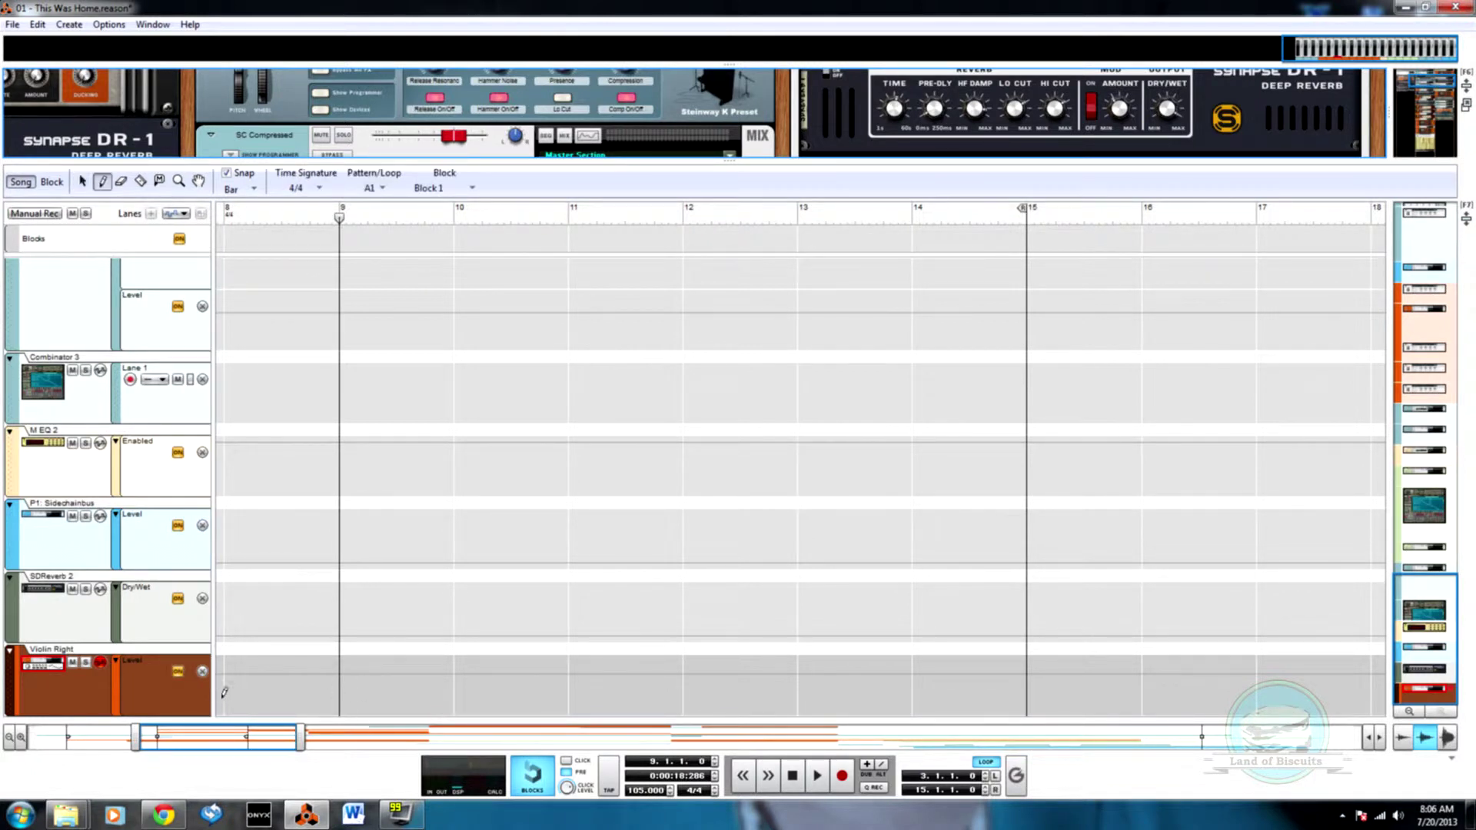
pyautogui.moveTo(123, 744); pyautogui.dragTo(17, 739)
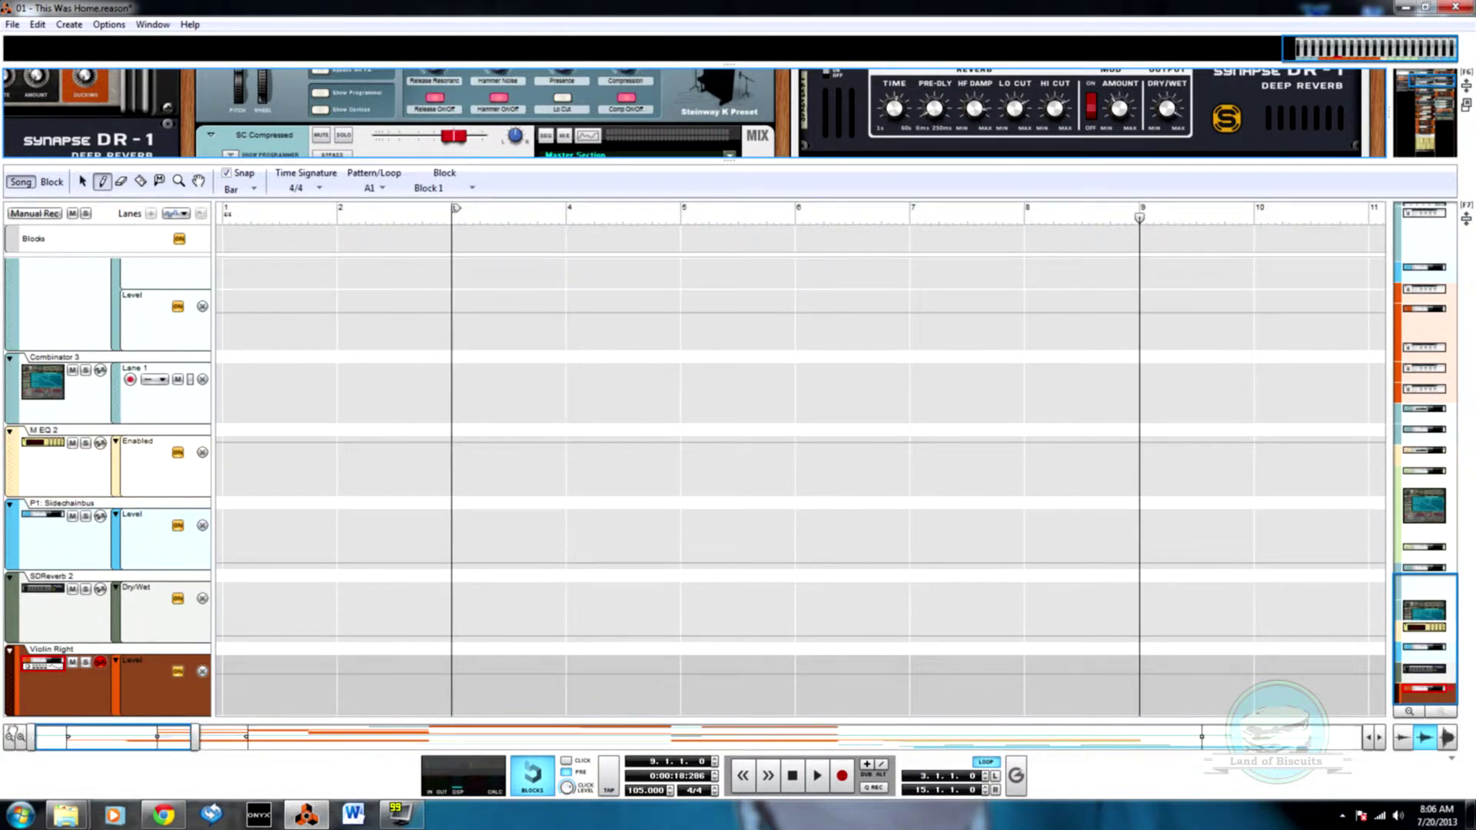
# - Hide the rack and arrange the Violin Right instrument track directly above its Level automation track, below P2: Toy Piano
pyautogui.press('F6')
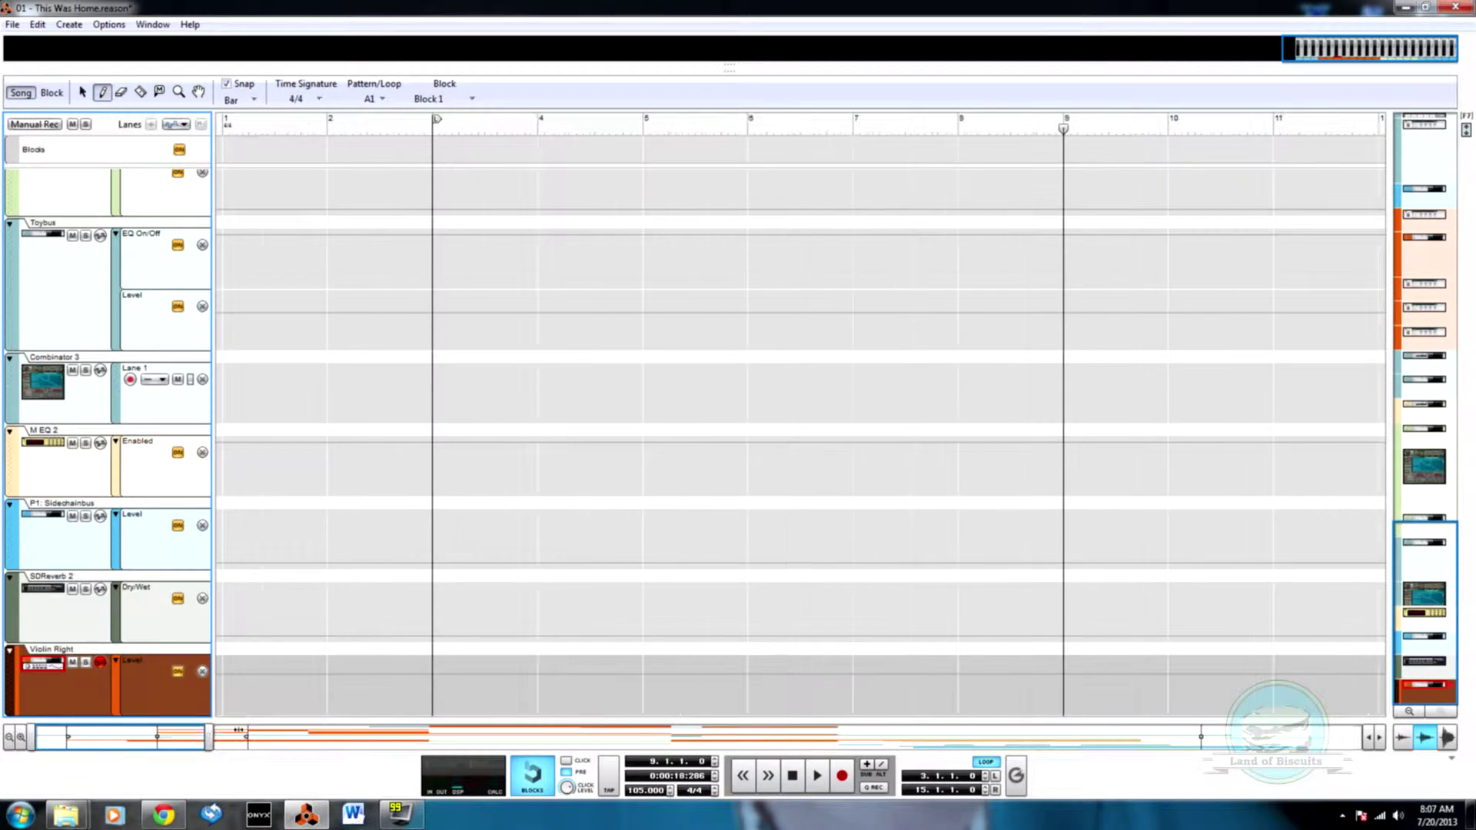
pyautogui.moveTo(194, 736); pyautogui.dragTo(475, 736)
pyautogui.scroll(5, 537, 553)
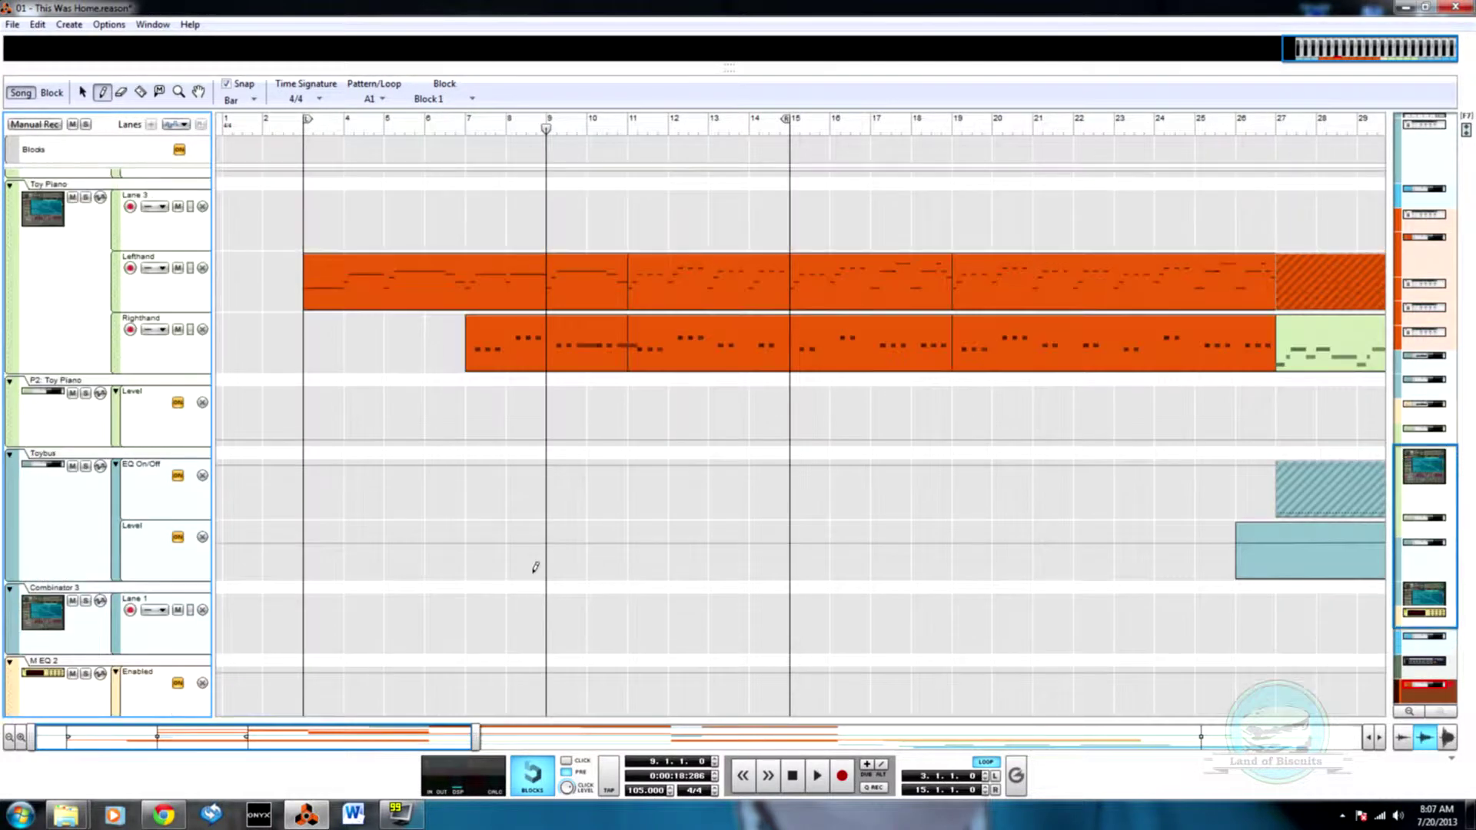
pyautogui.scroll(-5, 538, 554)
pyautogui.scroll(5, 23, 638)
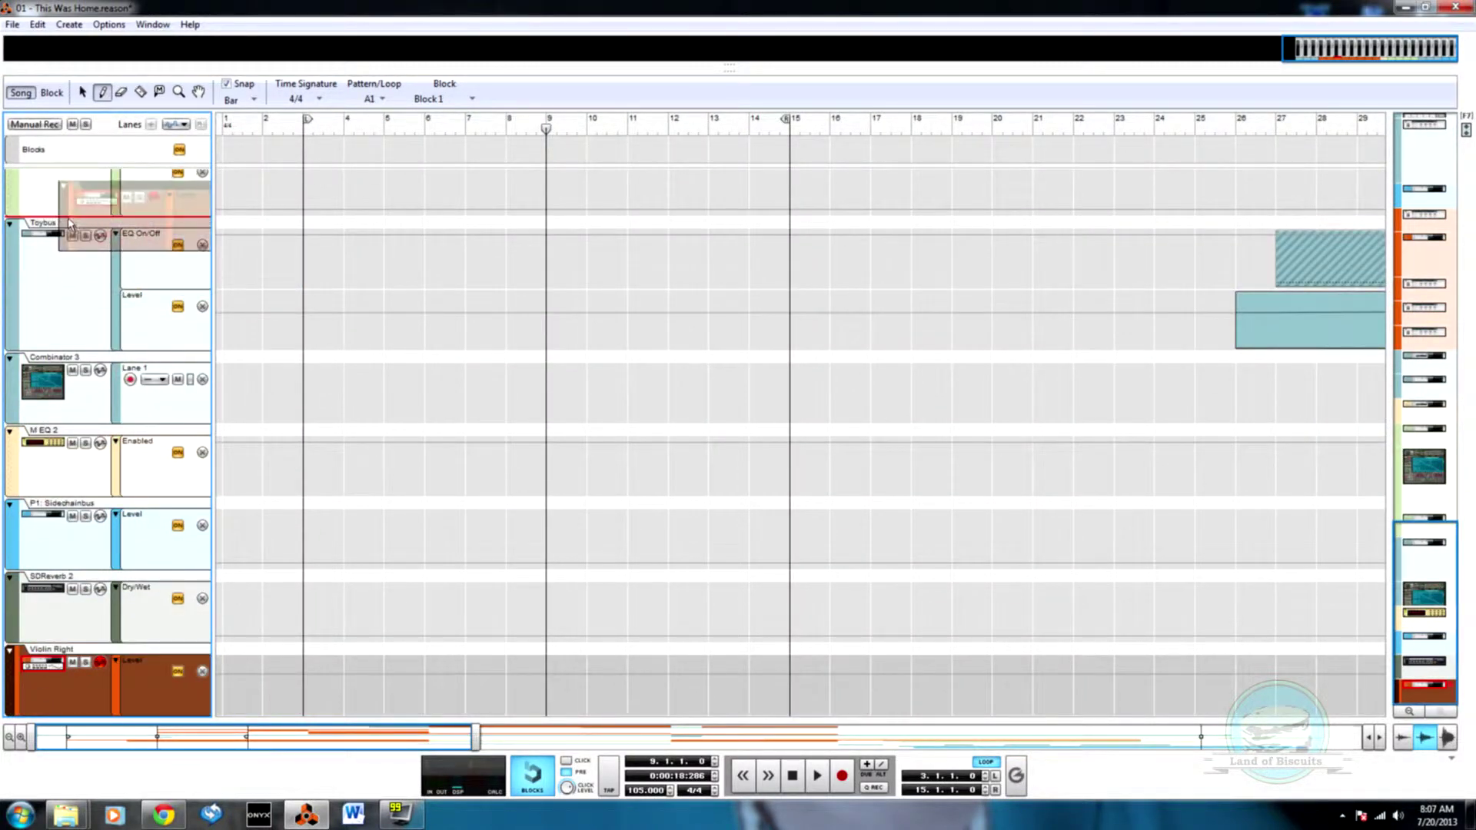
pyautogui.scroll(-3, 136, 648)
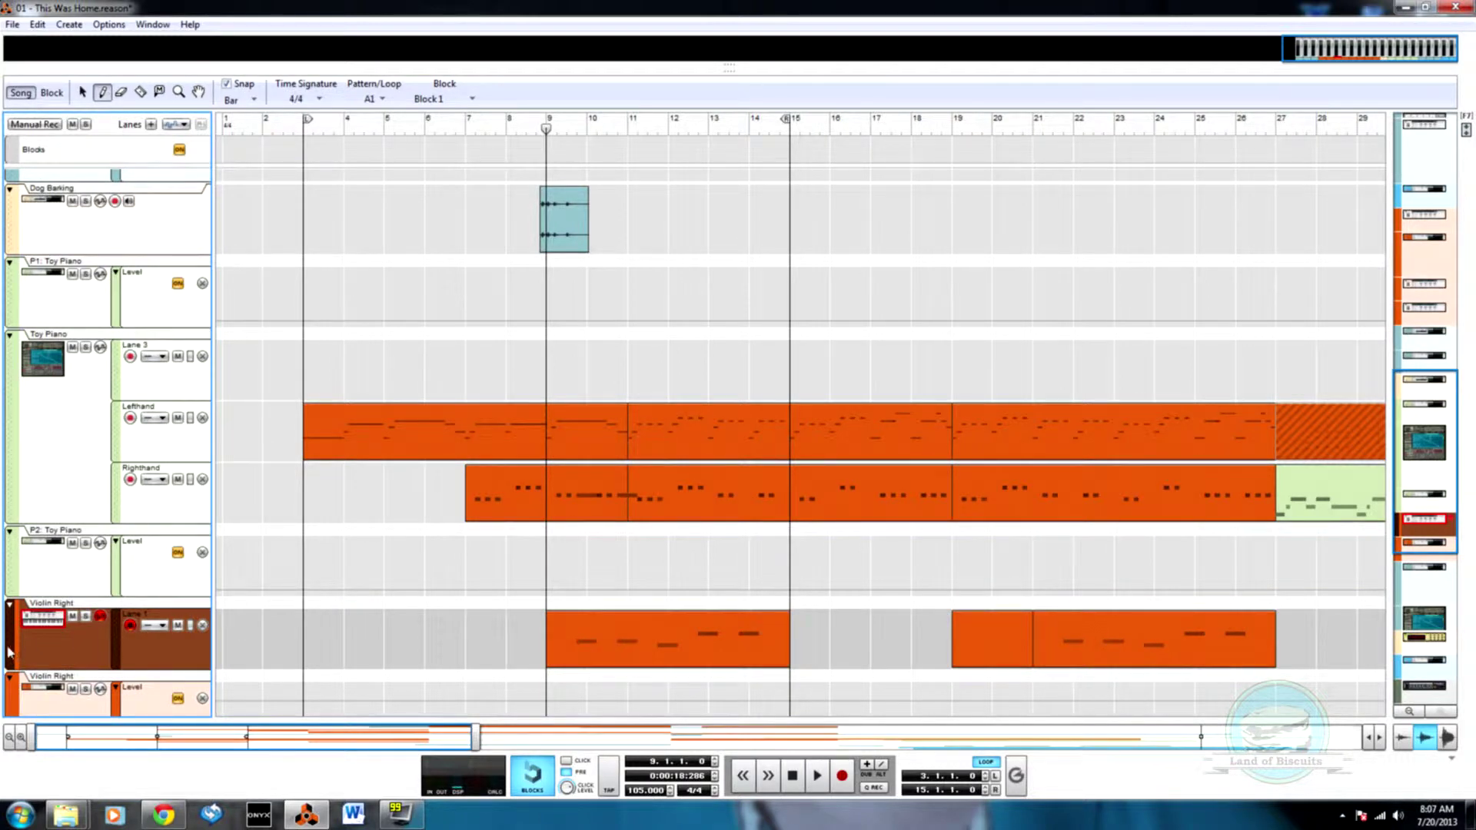
# - Draw a Level automation clip on the Violin Right channel track and extend it to span bars 1 to 15
pyautogui.scroll(4, 9, 651)
pyautogui.scroll(7, 127, 234)
pyautogui.scroll(3, 127, 234)
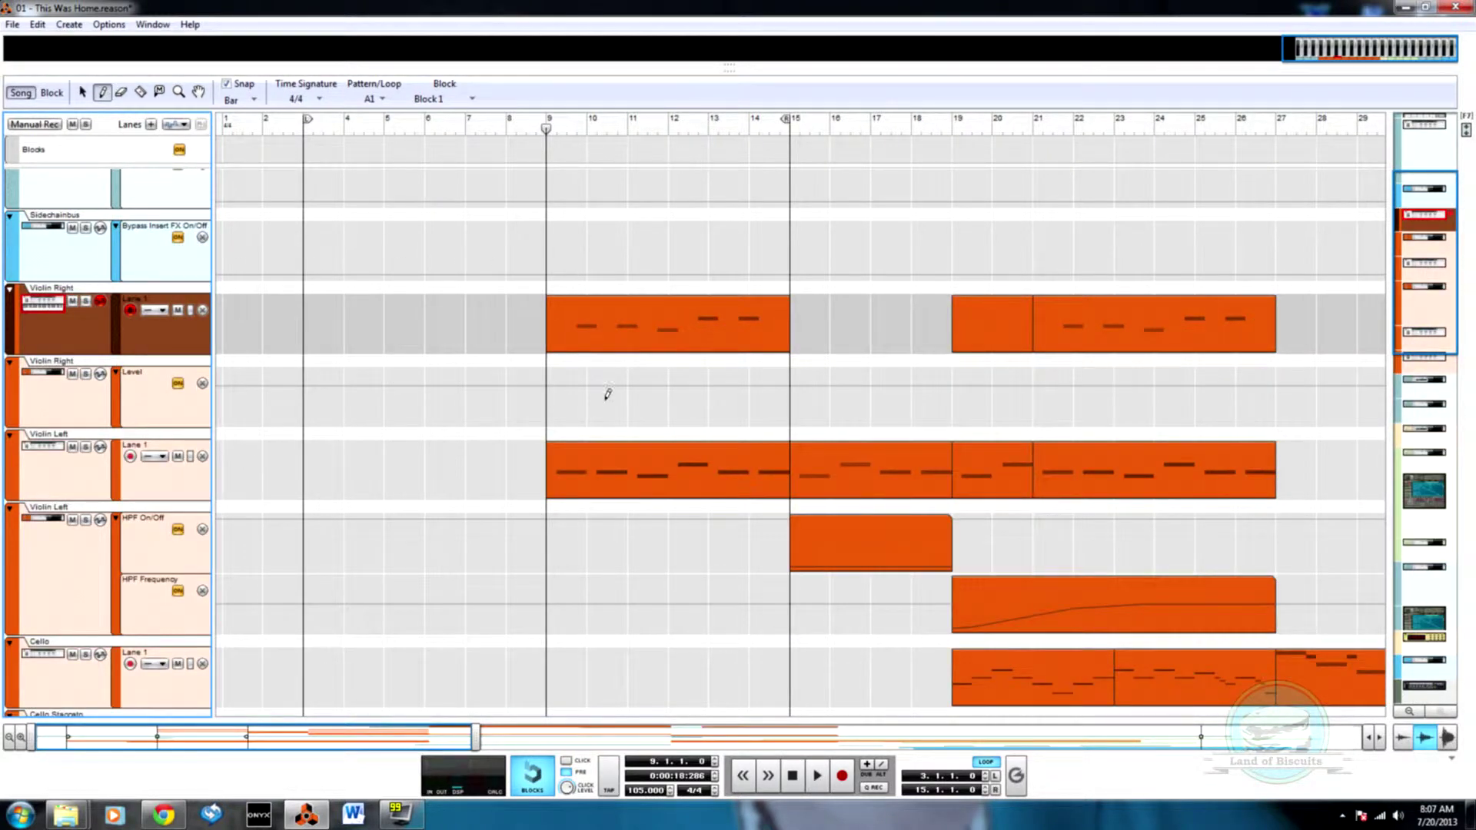
pyautogui.moveTo(547, 396); pyautogui.dragTo(784, 400)
pyautogui.press('q')
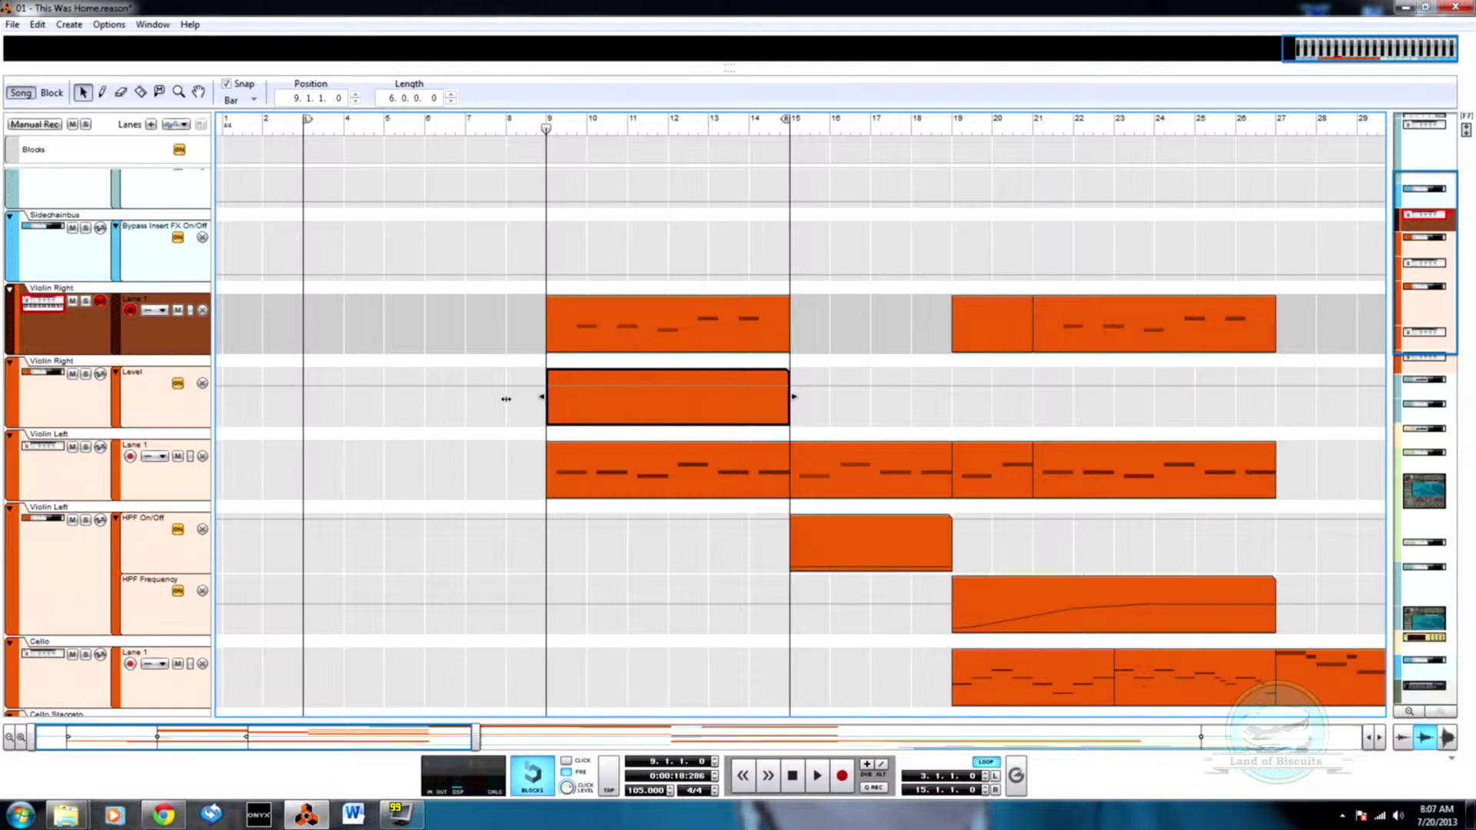
pyautogui.moveTo(506, 399); pyautogui.dragTo(246, 384)
# - Open the Violin Right Level clip for editing and add a starting automation point with value 0 at bar 1
pyautogui.doubleClick(346, 405)
pyautogui.press('w')
pyautogui.click(231, 602)
pyautogui.scroll(3, 330, 570)
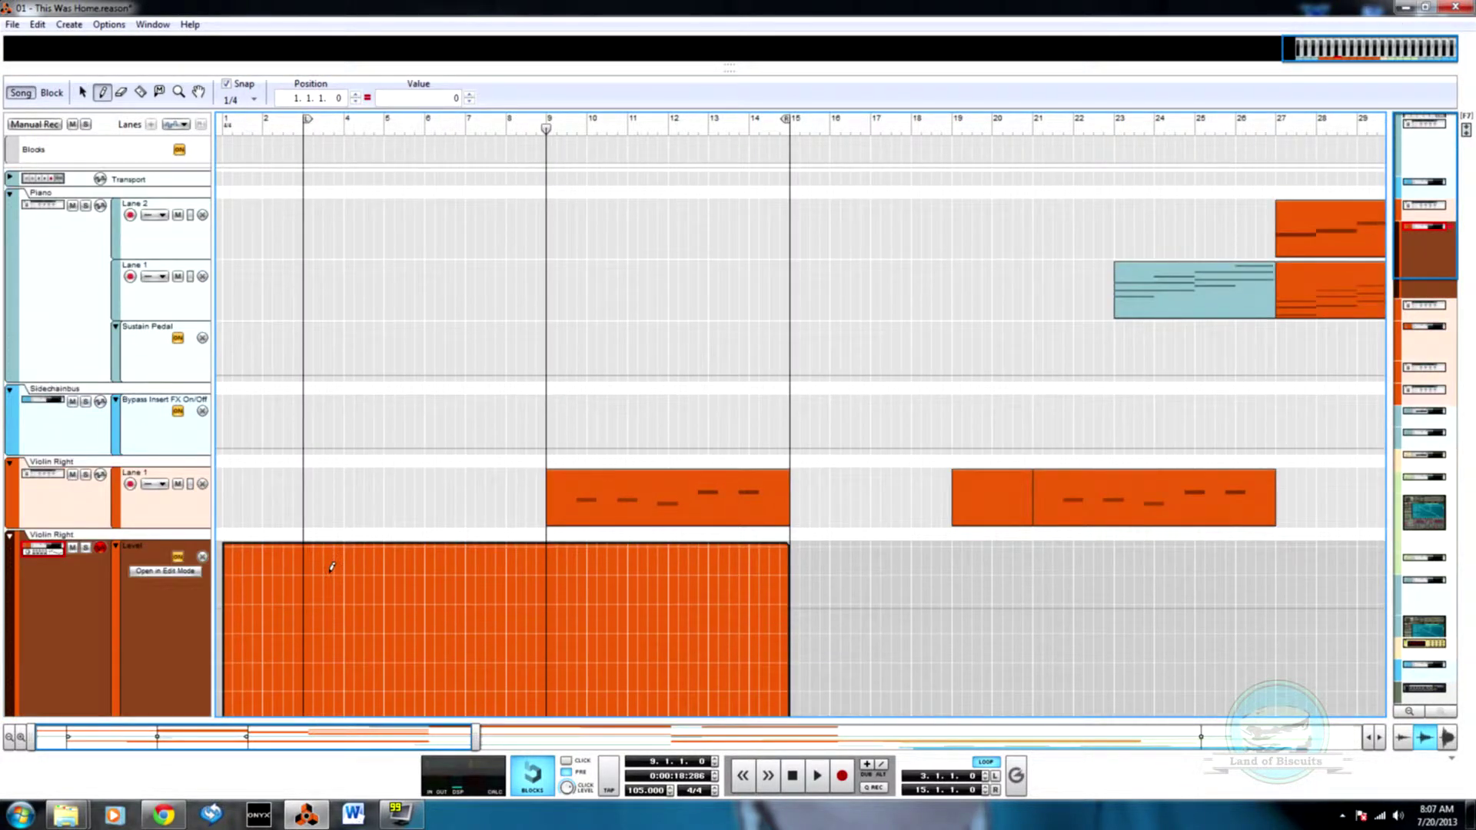
# - Extend the Violin Right Level automation clip so that it ends at bar 27
pyautogui.scroll(-12, 332, 567)
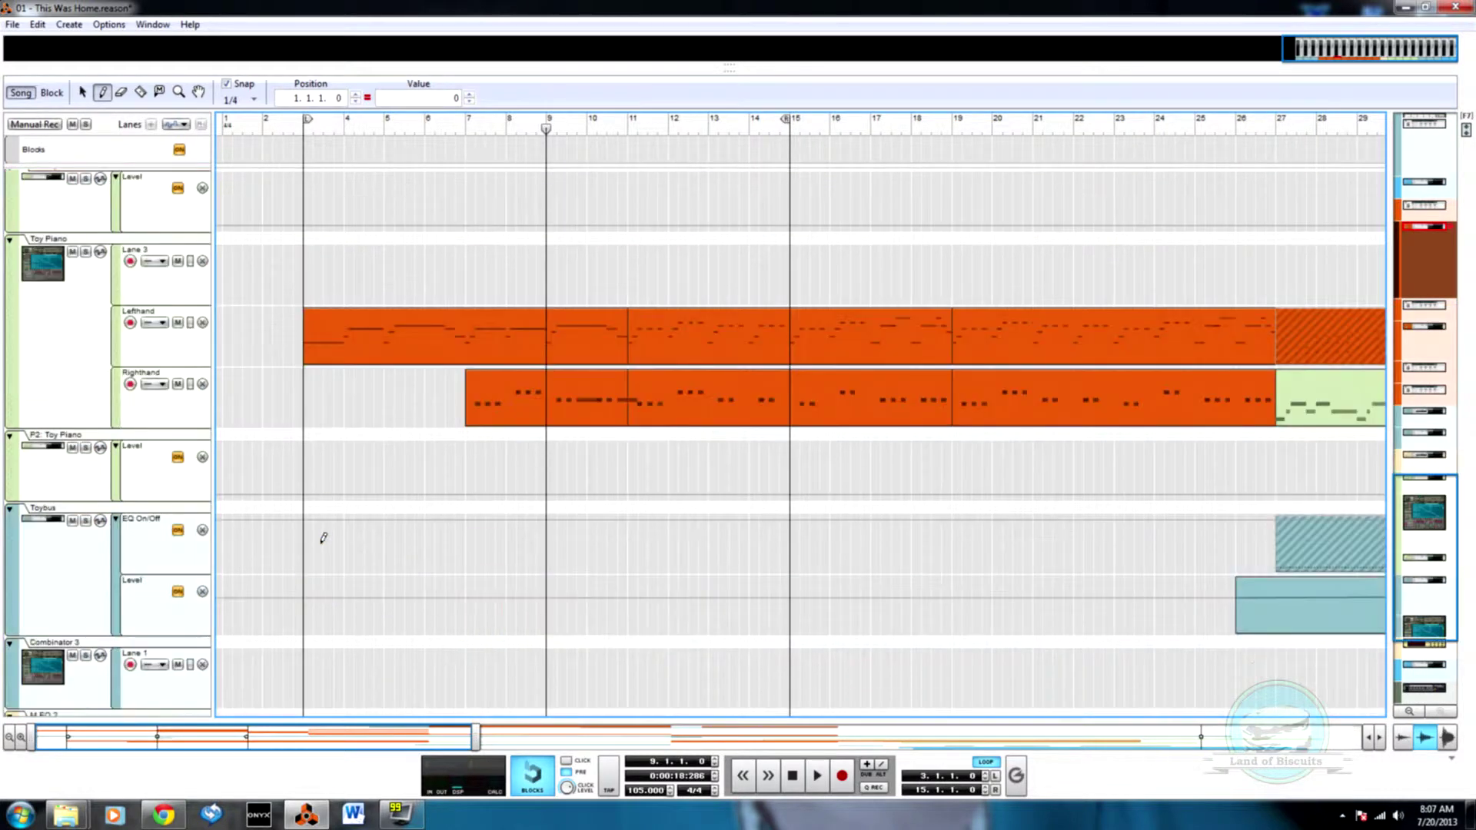
pyautogui.scroll(-3, 325, 538)
pyautogui.scroll(10, 323, 540)
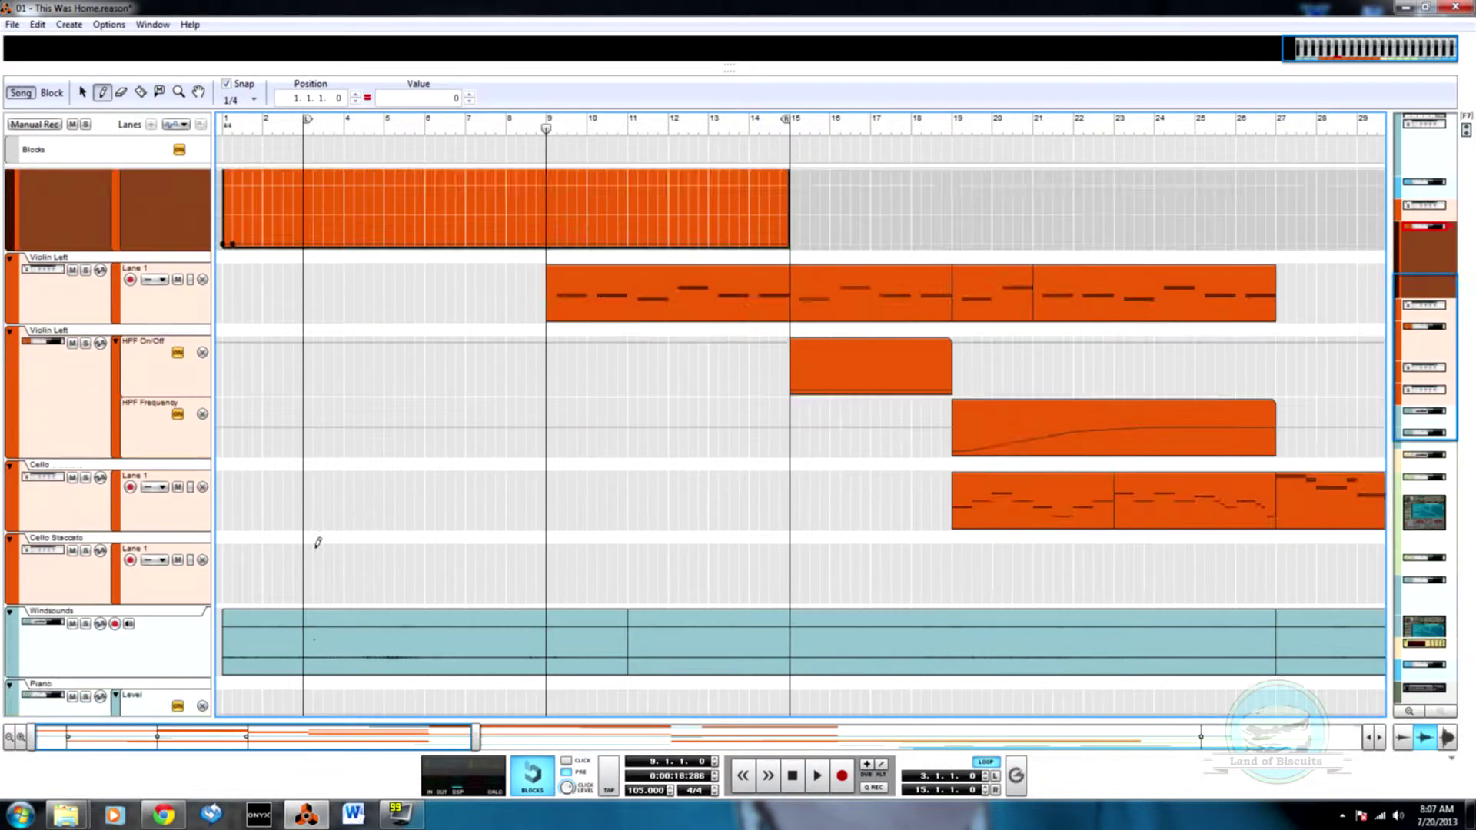
pyautogui.scroll(4, 315, 542)
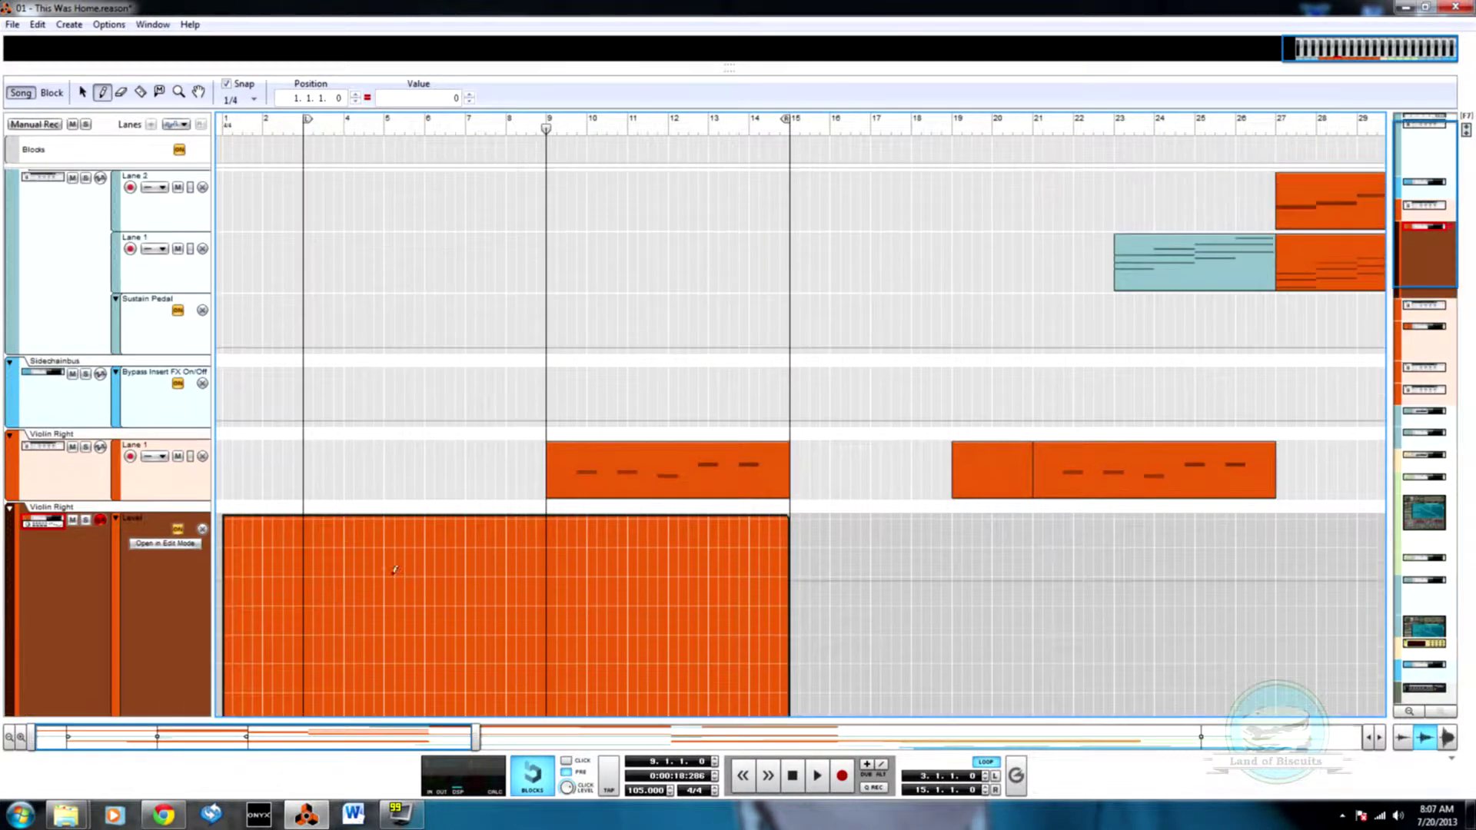
pyautogui.scroll(-4, 669, 637)
pyautogui.press('q')
pyautogui.moveTo(823, 387); pyautogui.dragTo(1276, 387)
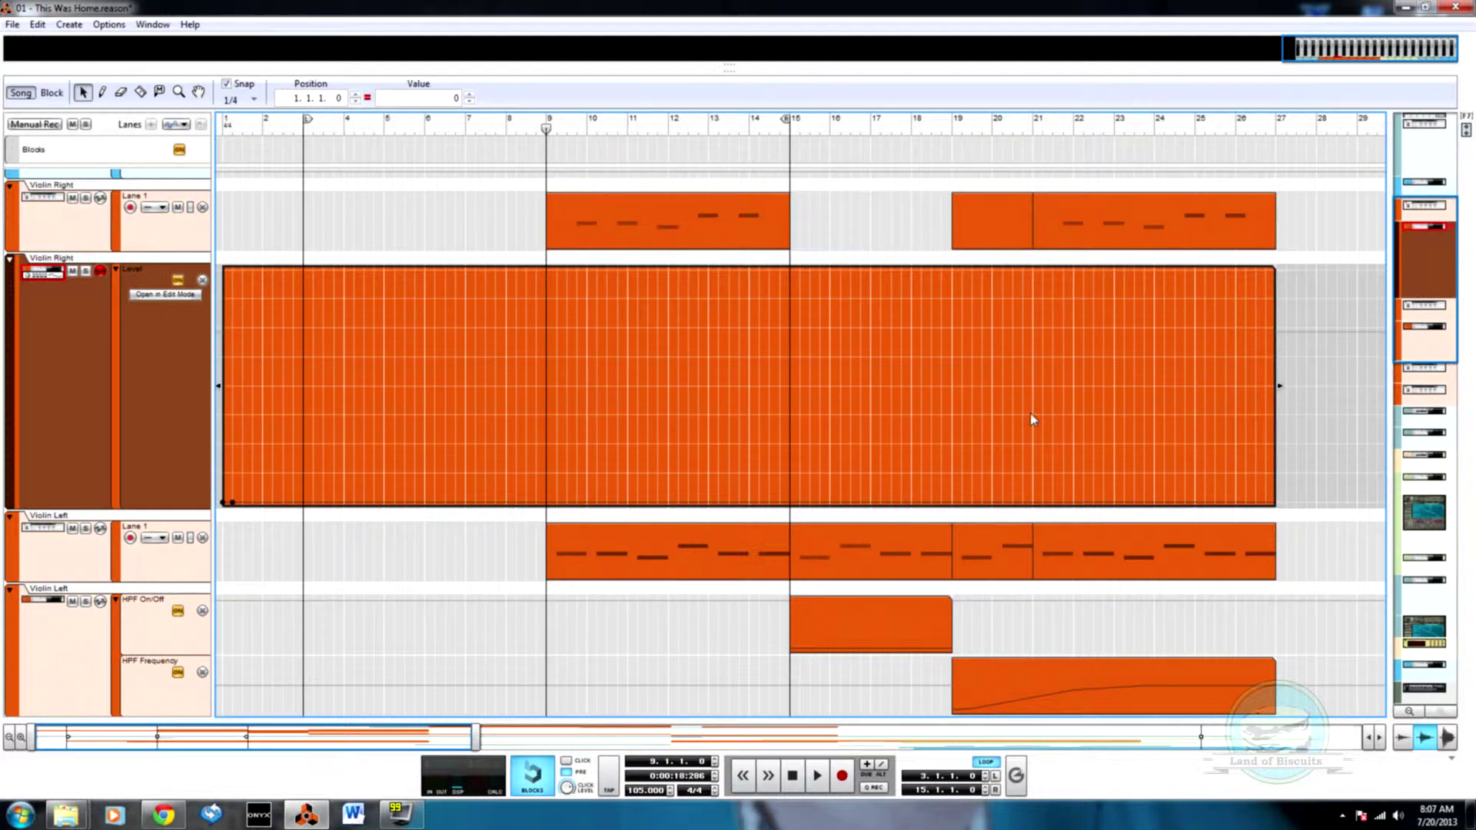
# - Copy the two Violin Left clips spanning bars 15 to 21 onto the Violin Right instrument track at the same position
pyautogui.press('w')
pyautogui.press('q')
pyautogui.moveTo(866, 542); pyautogui.dragTo(888, 551)
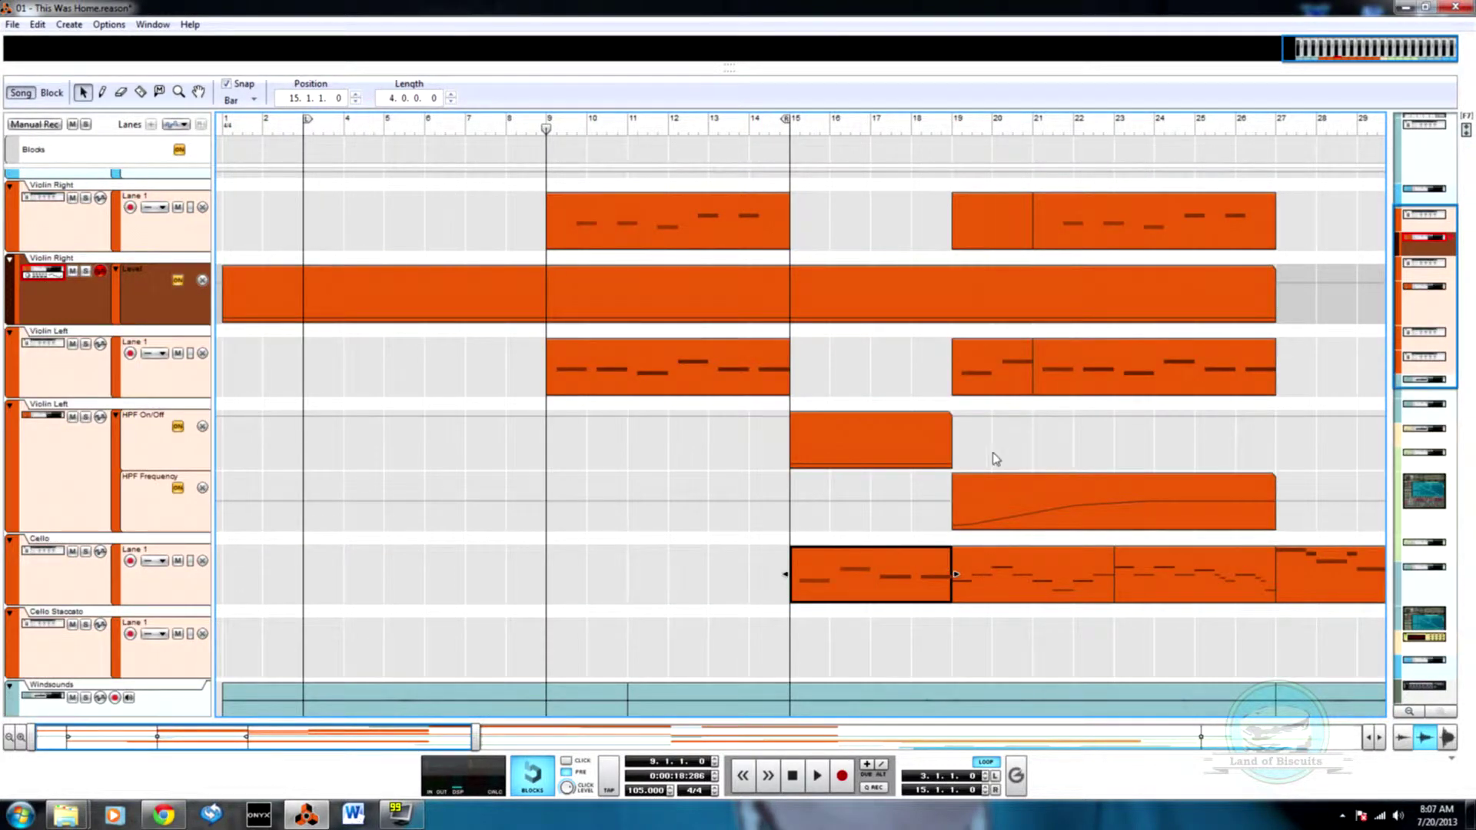
pyautogui.hotkey('ctrl', 'z')
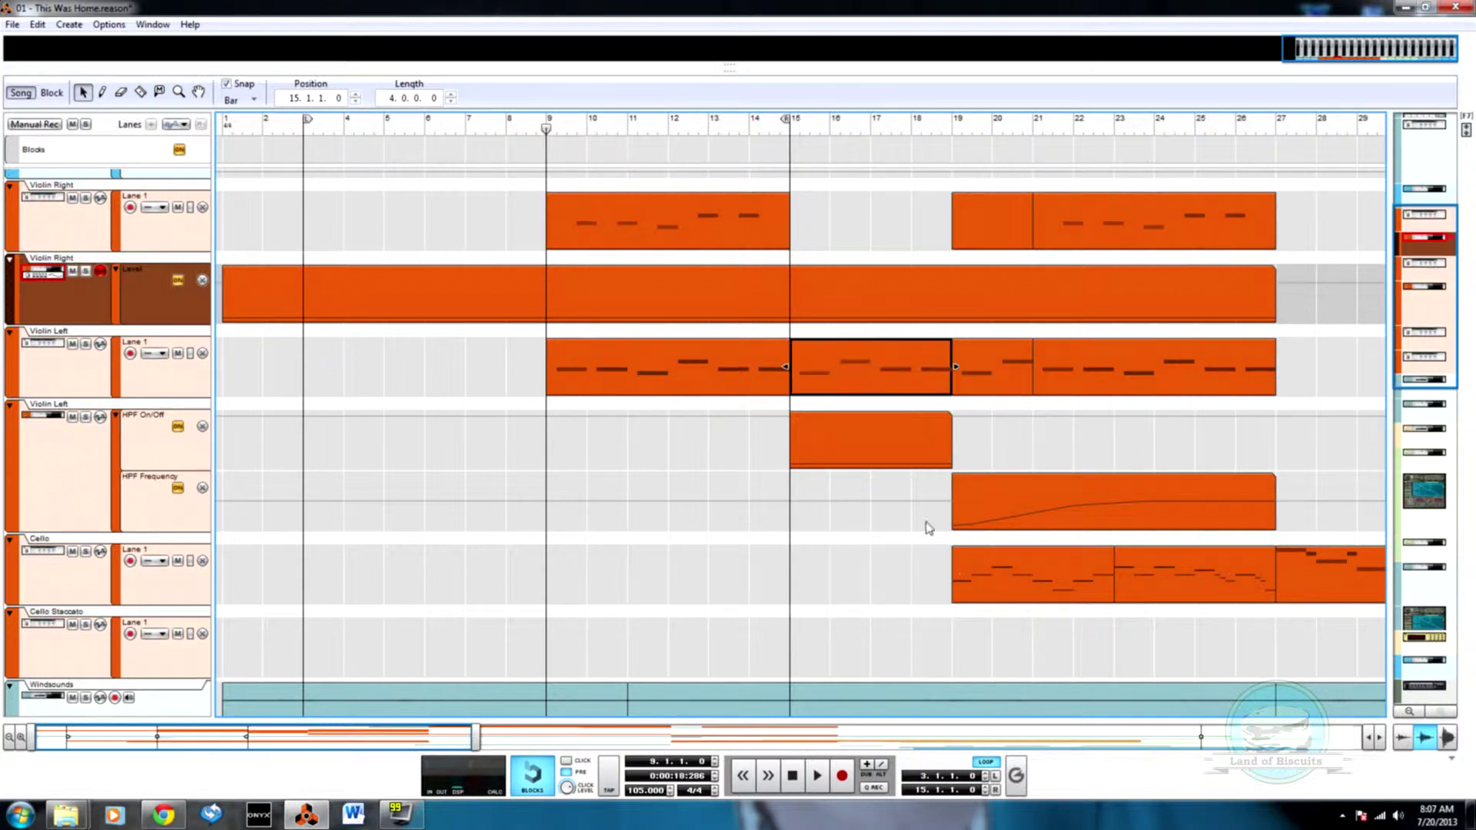
pyautogui.keyDown('shift'); pyautogui.click(1003, 375); pyautogui.keyUp('shift')
pyautogui.moveTo(867, 346); pyautogui.dragTo(860, 214)
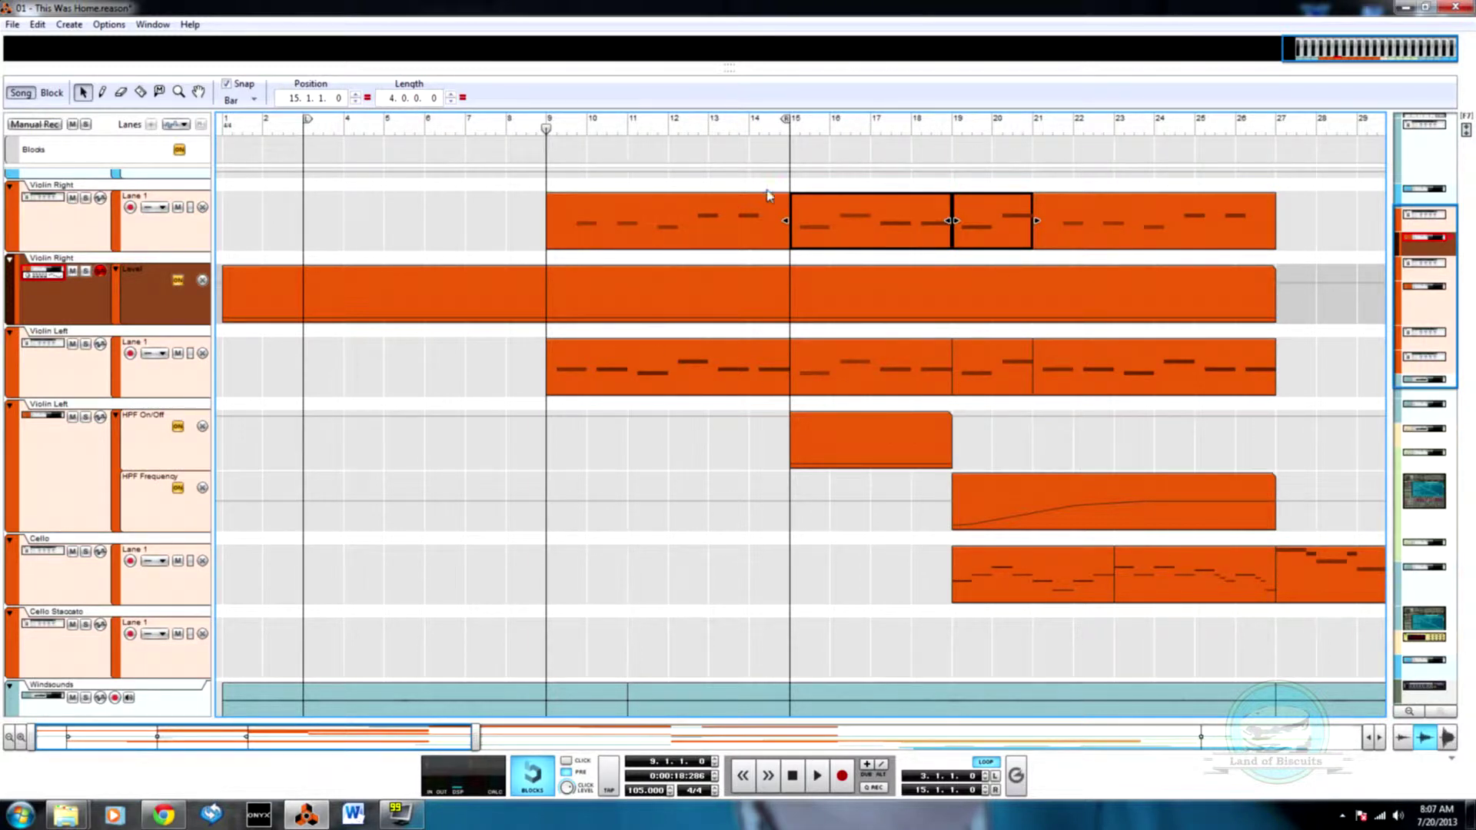
# - Draw a rising Level curve in the Violin Right automation clip from near zero at bar 12 to 728 at bar 19
pyautogui.doubleClick(734, 315)
pyautogui.press('w')
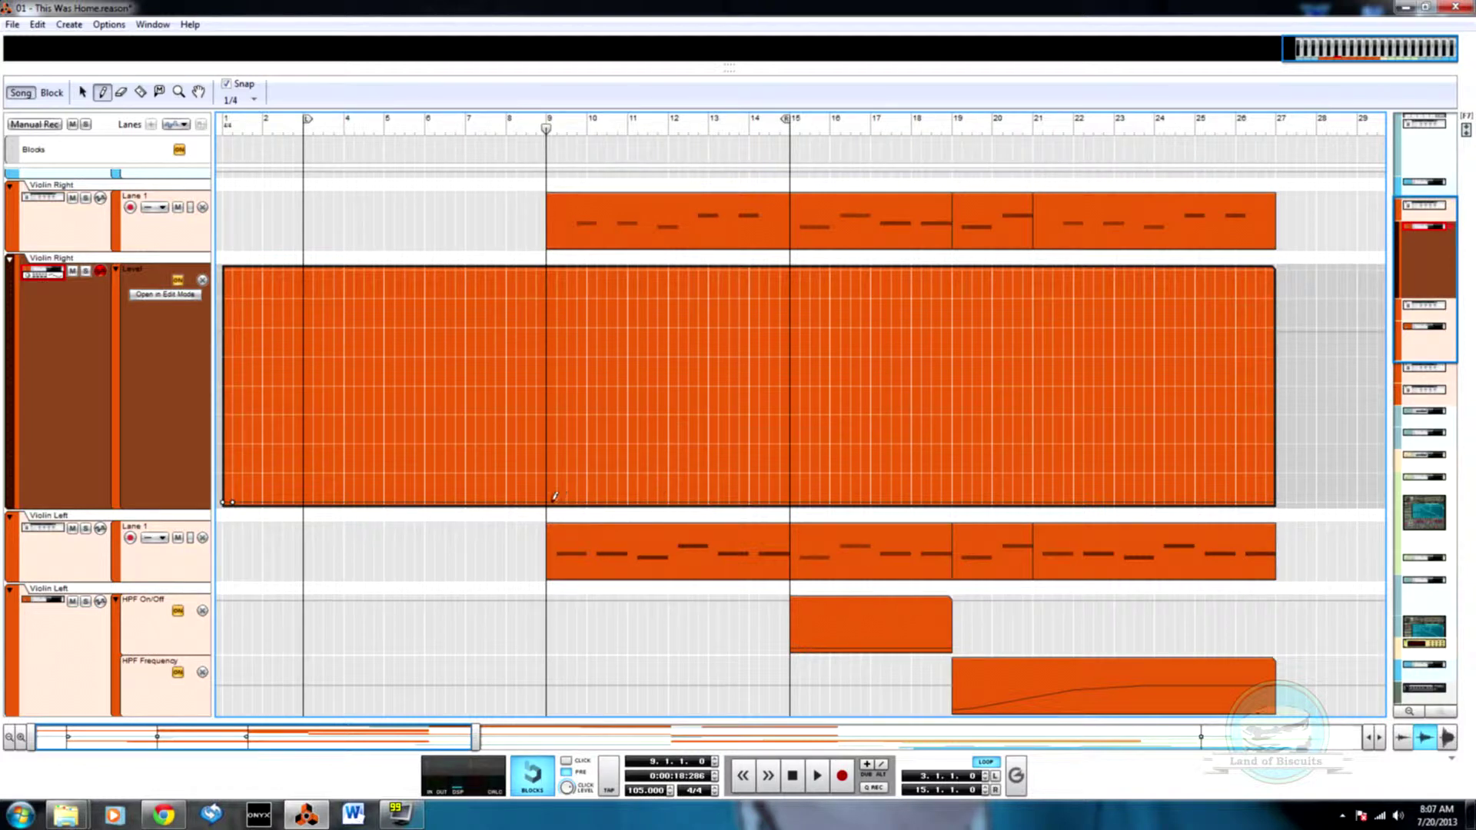
pyautogui.click(670, 498)
pyautogui.click(749, 443)
pyautogui.click(820, 392)
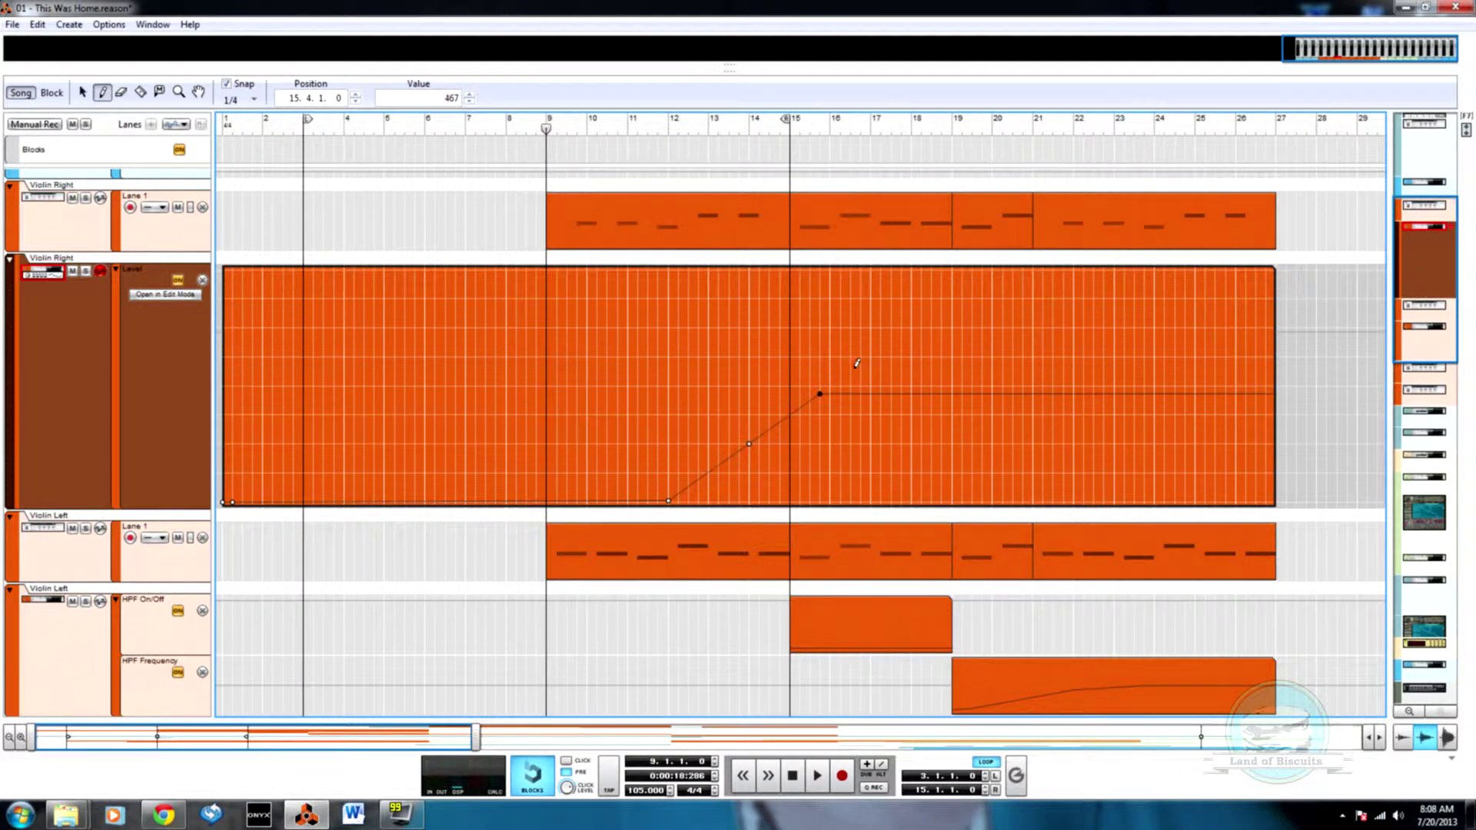
pyautogui.click(891, 355)
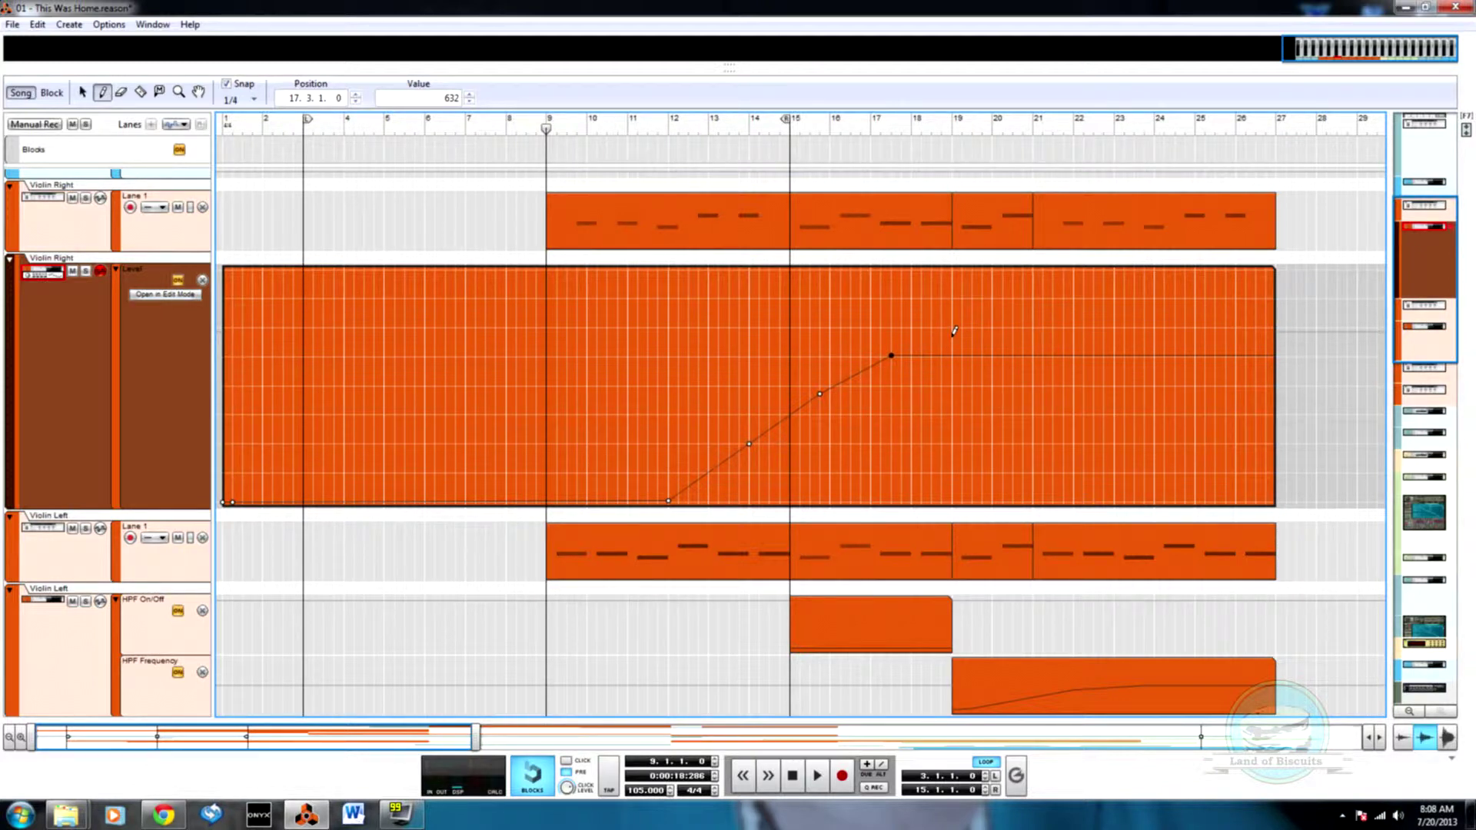
pyautogui.click(953, 335)
pyautogui.press('q')
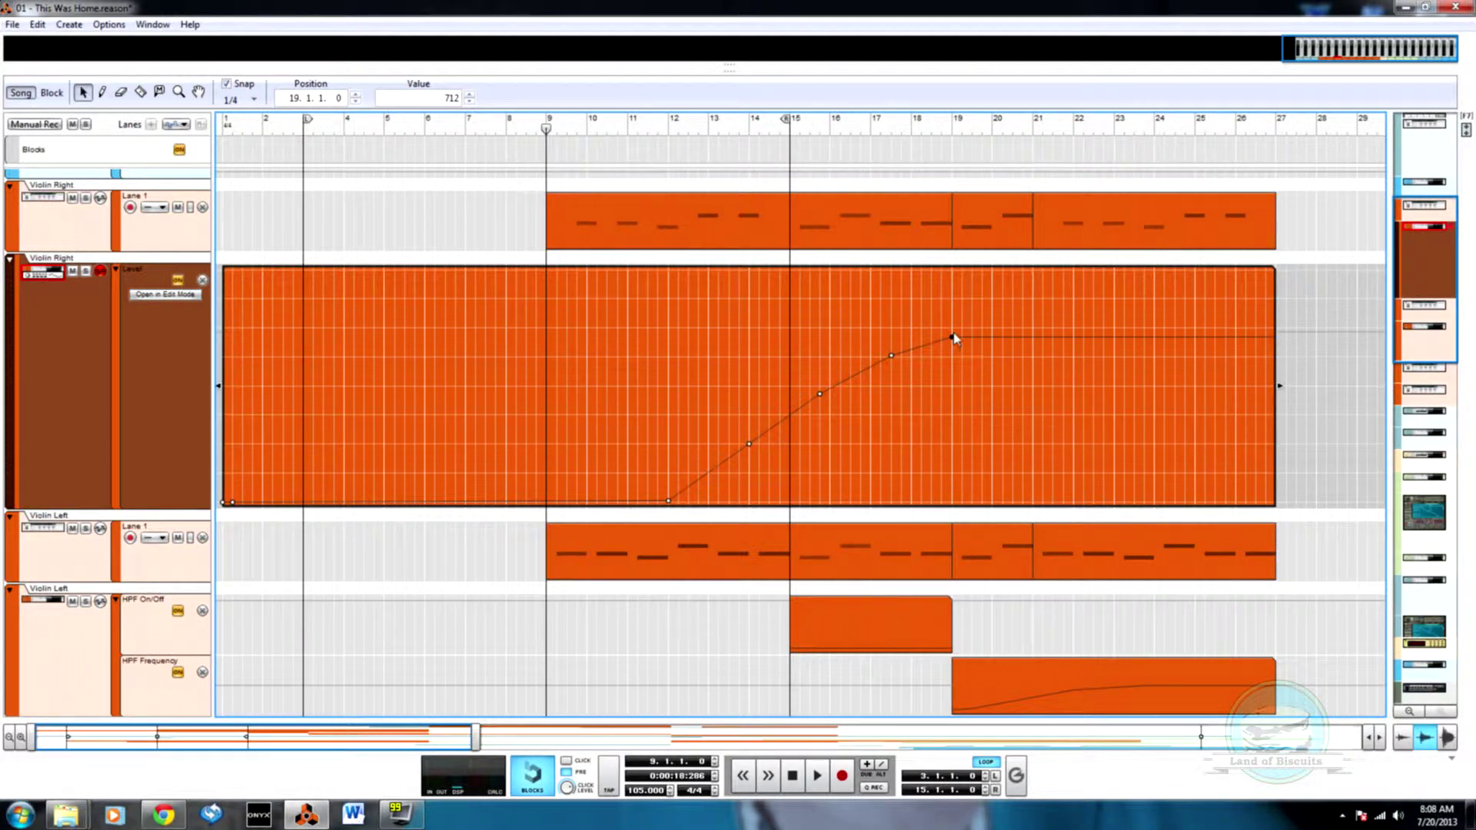
pyautogui.moveTo(953, 335); pyautogui.dragTo(953, 332)
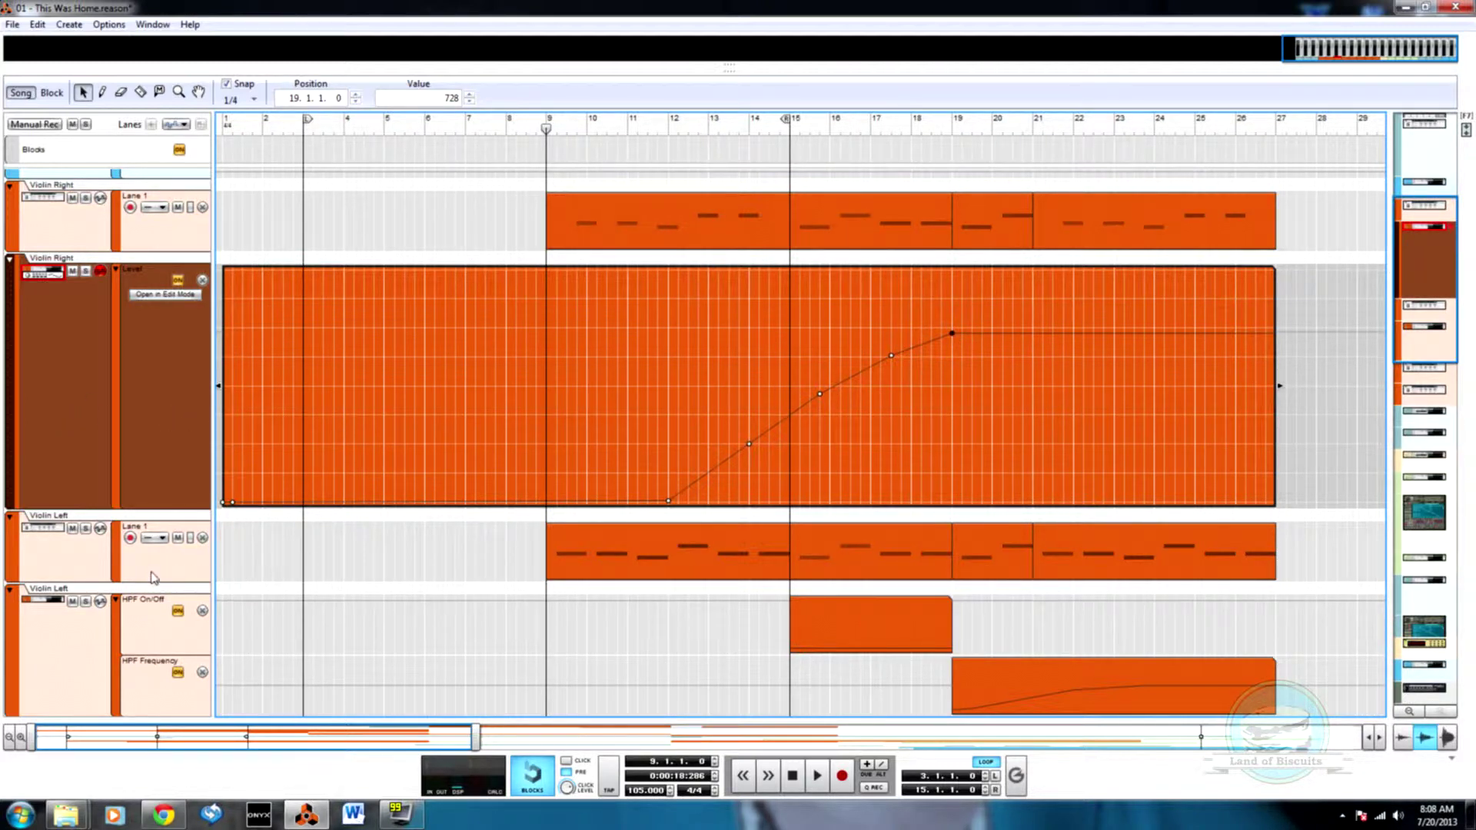
# - Create a Level automation lane for the Violin Left mix channel
pyautogui.press('F6')
pyautogui.press('F7')
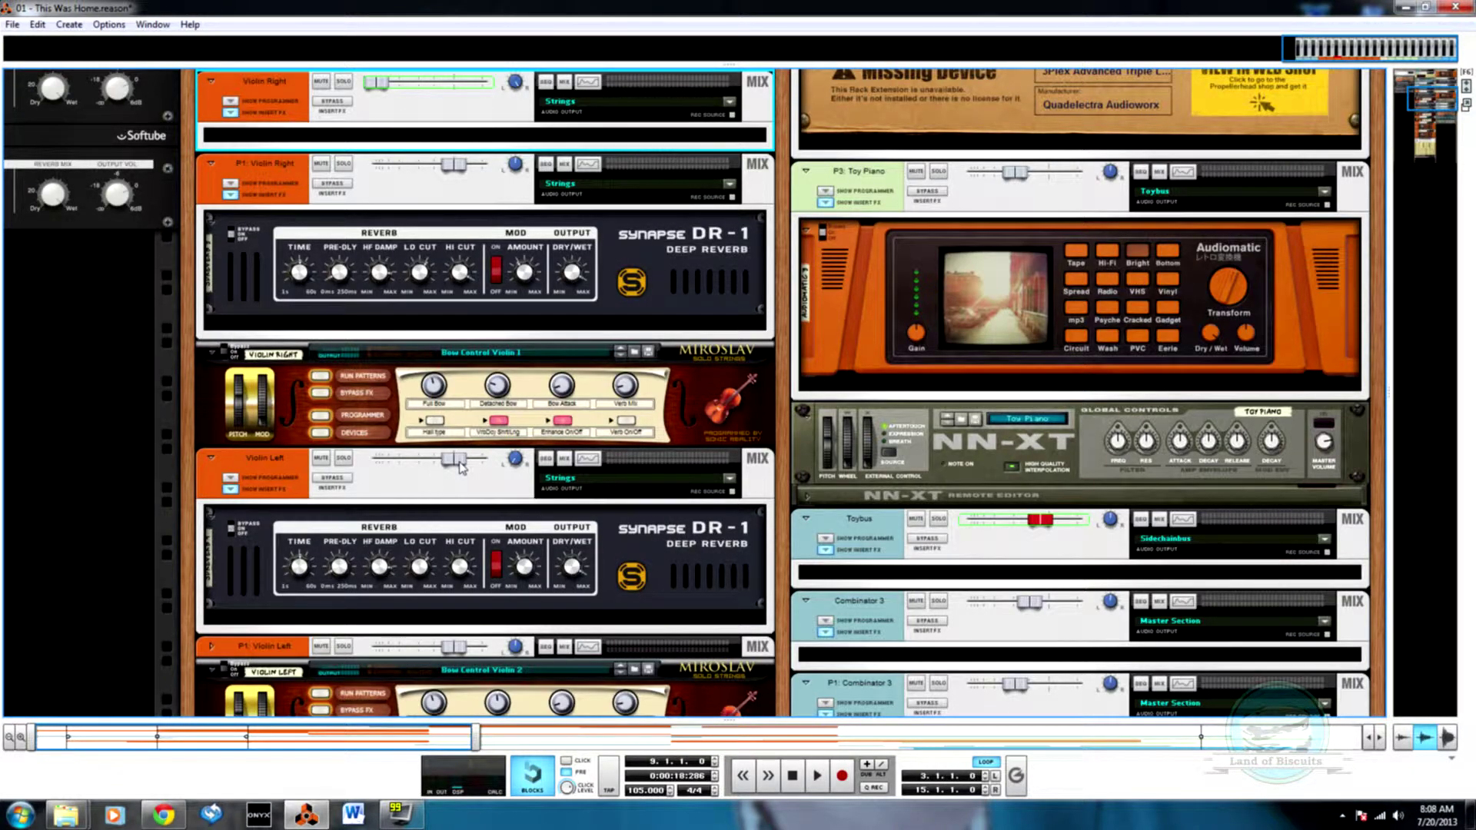
pyautogui.press('F7')
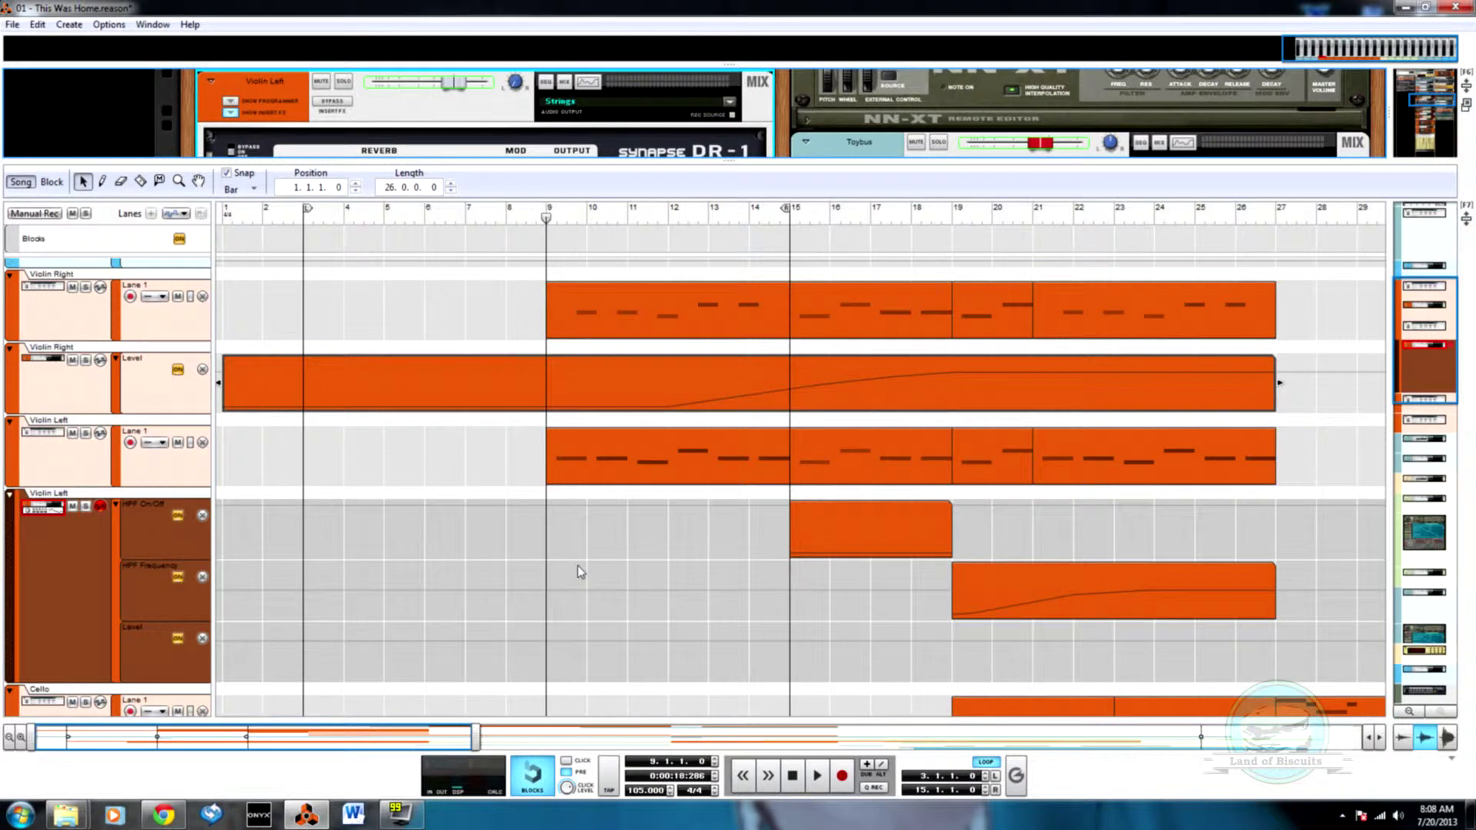
# - Copy the Violin Right Level automation clip onto Violin Left's Level lane, starting at bar 1
pyautogui.scroll(2, 742, 554)
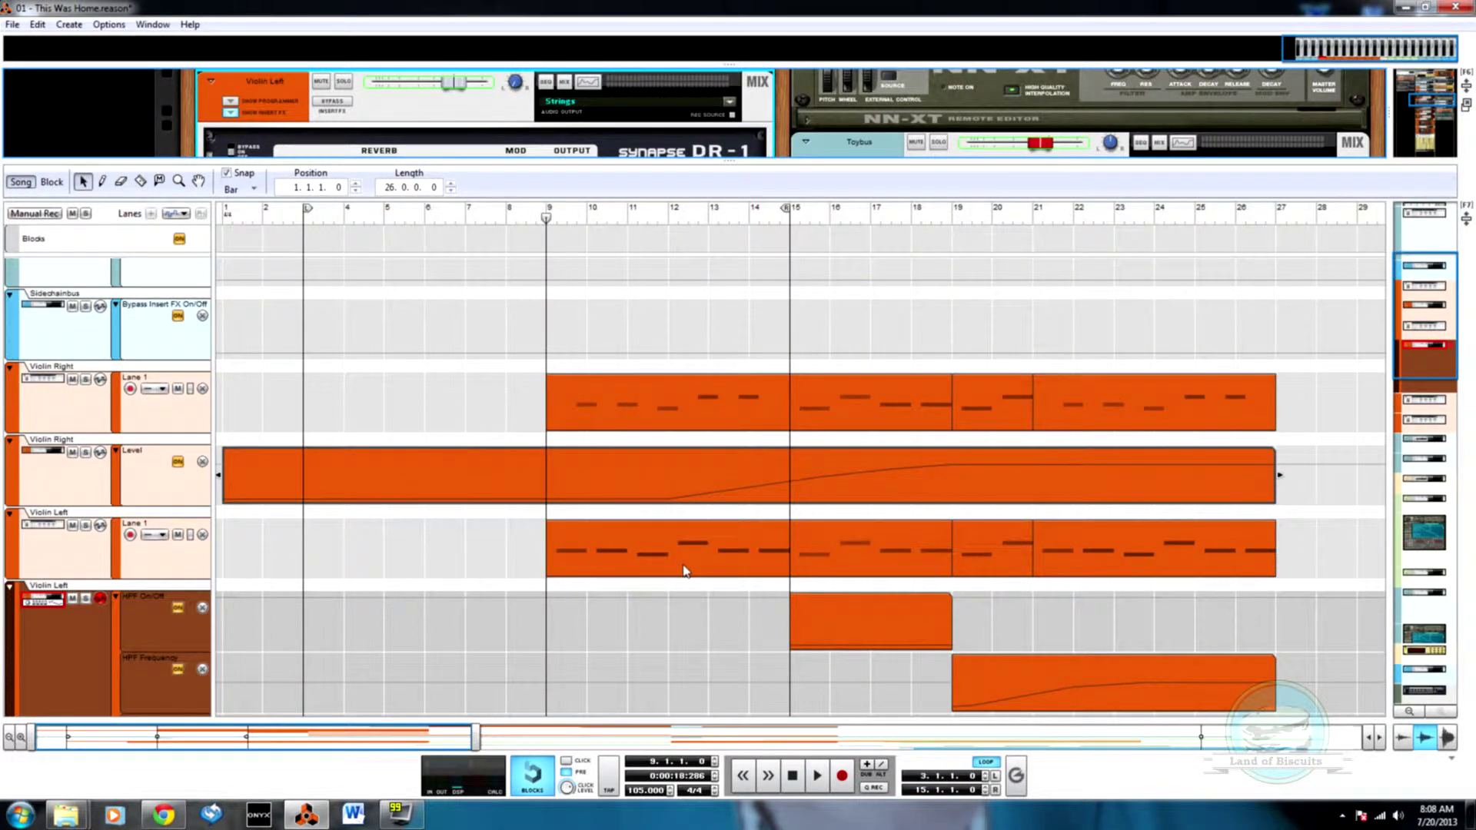
pyautogui.scroll(-1, 684, 570)
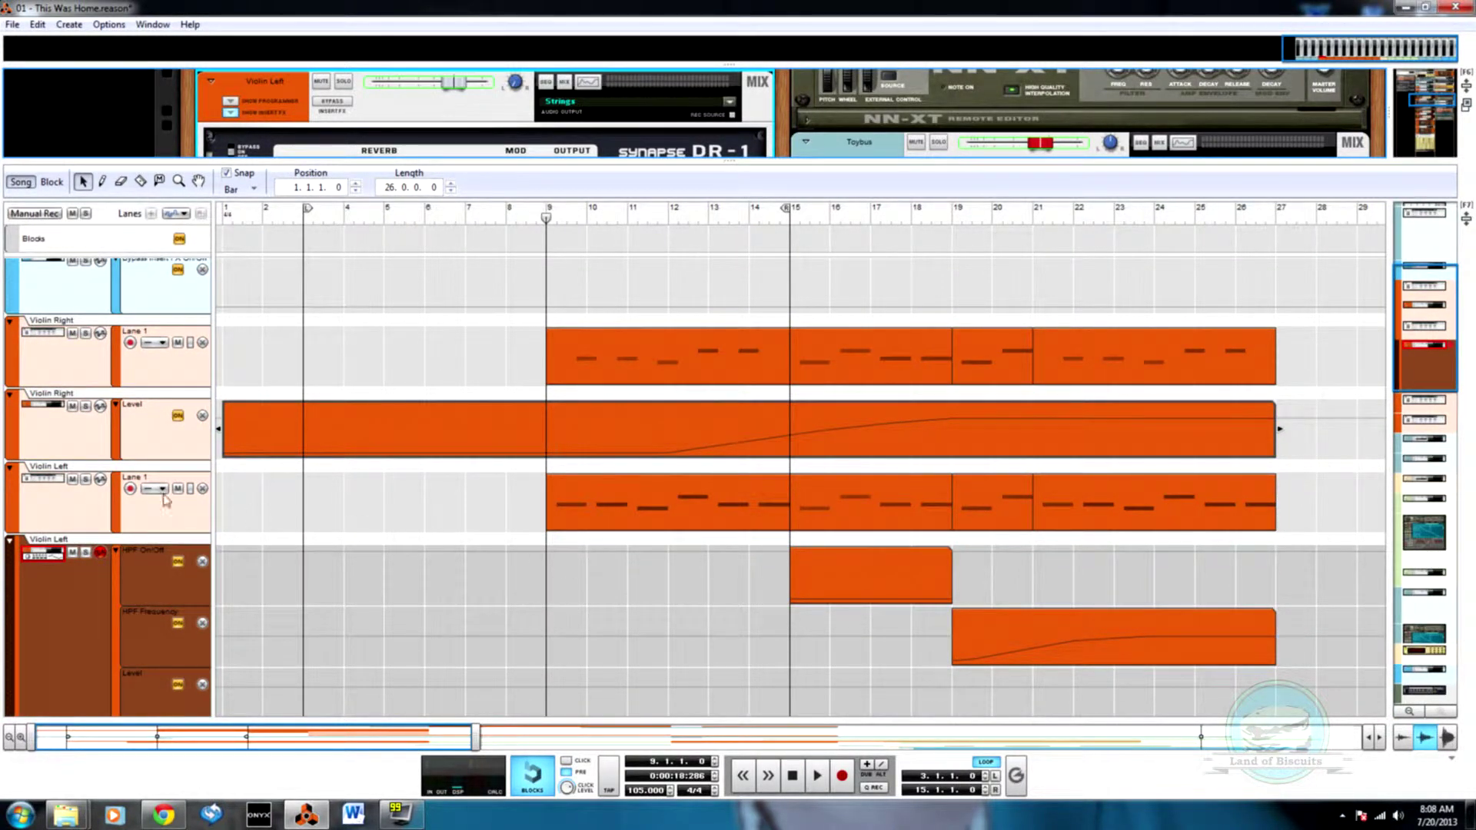
pyautogui.moveTo(415, 437); pyautogui.dragTo(379, 702)
pyautogui.scroll(-4, 477, 569)
pyautogui.scroll(1, 696, 553)
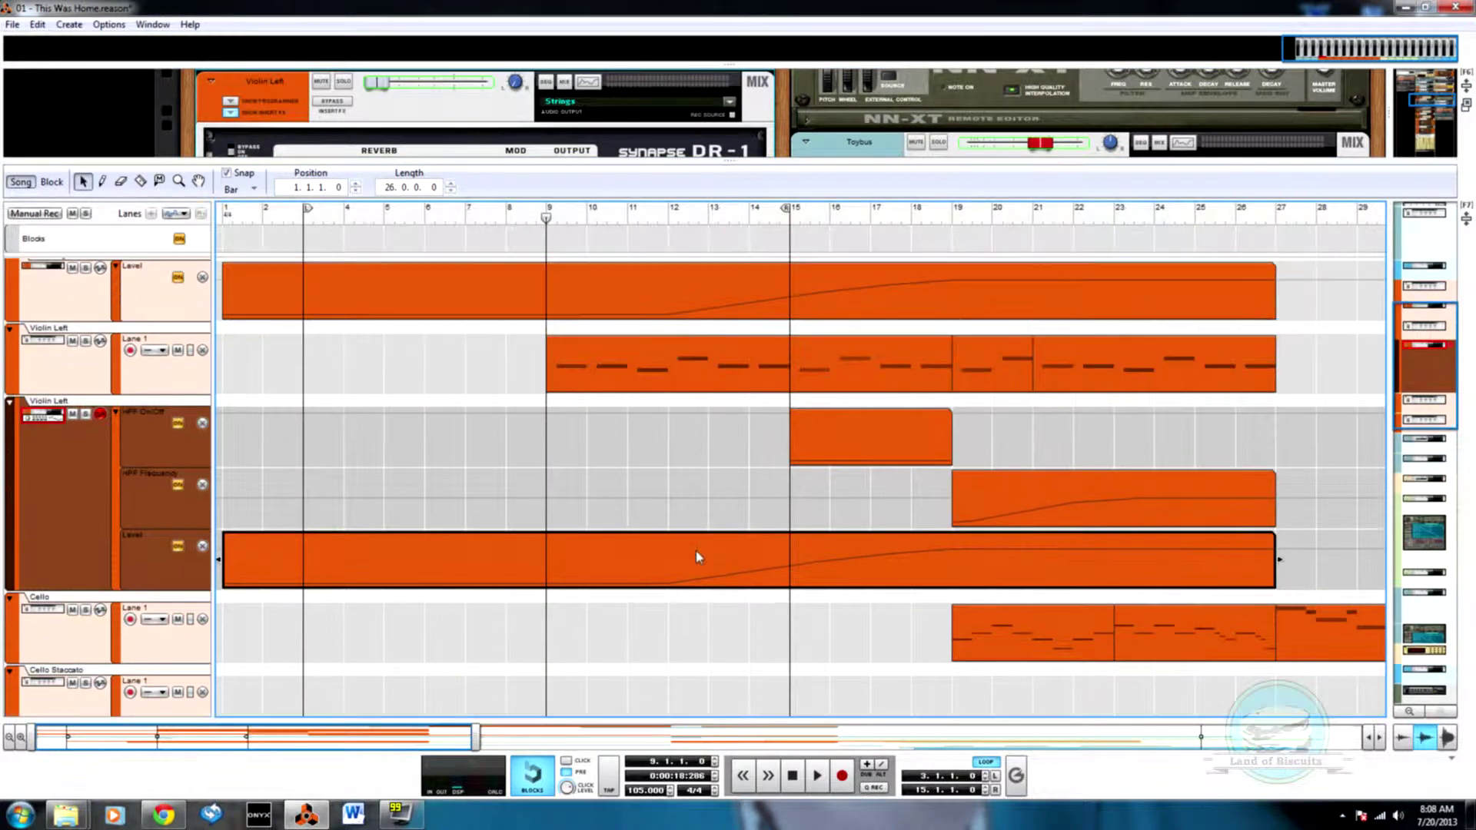
pyautogui.scroll(1, 696, 561)
pyautogui.scroll(2, 684, 631)
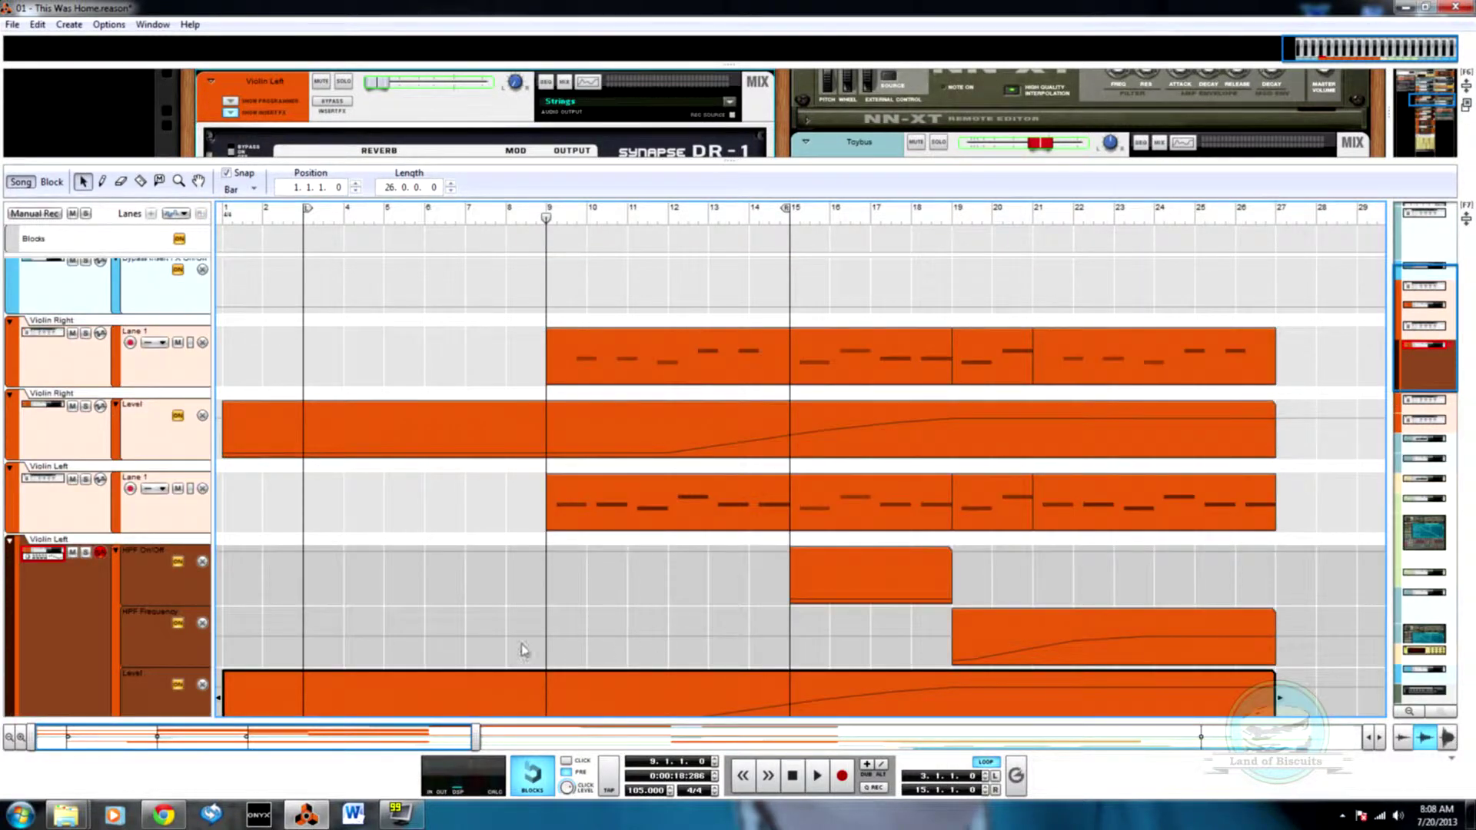
pyautogui.scroll(-4, 389, 591)
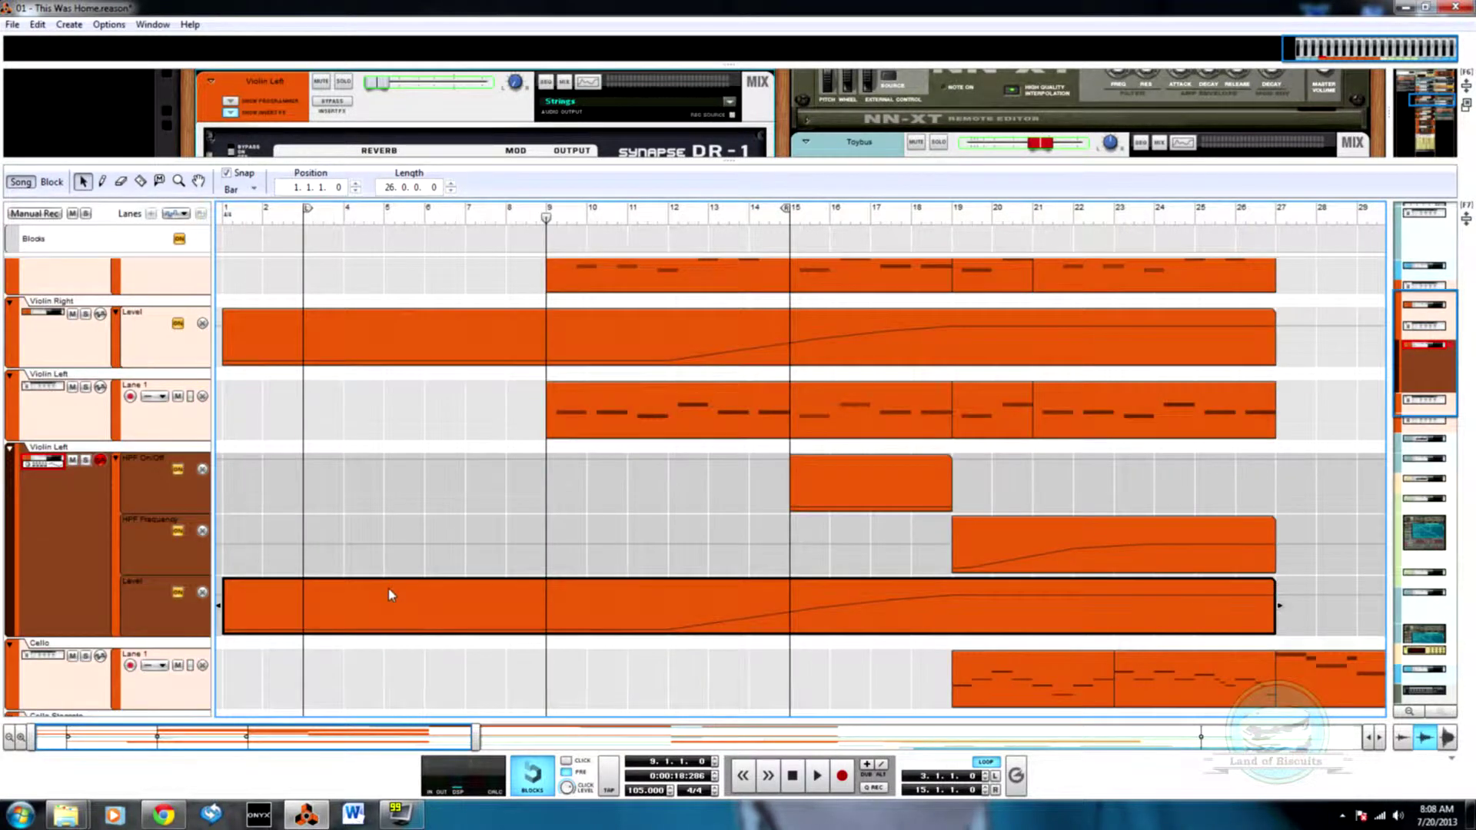
# - Create Level automation lanes for the P1: Violin Left and P1: Violin Right mix channels
pyautogui.scroll(2, 389, 590)
pyautogui.scroll(2, 389, 589)
pyautogui.press('F7')
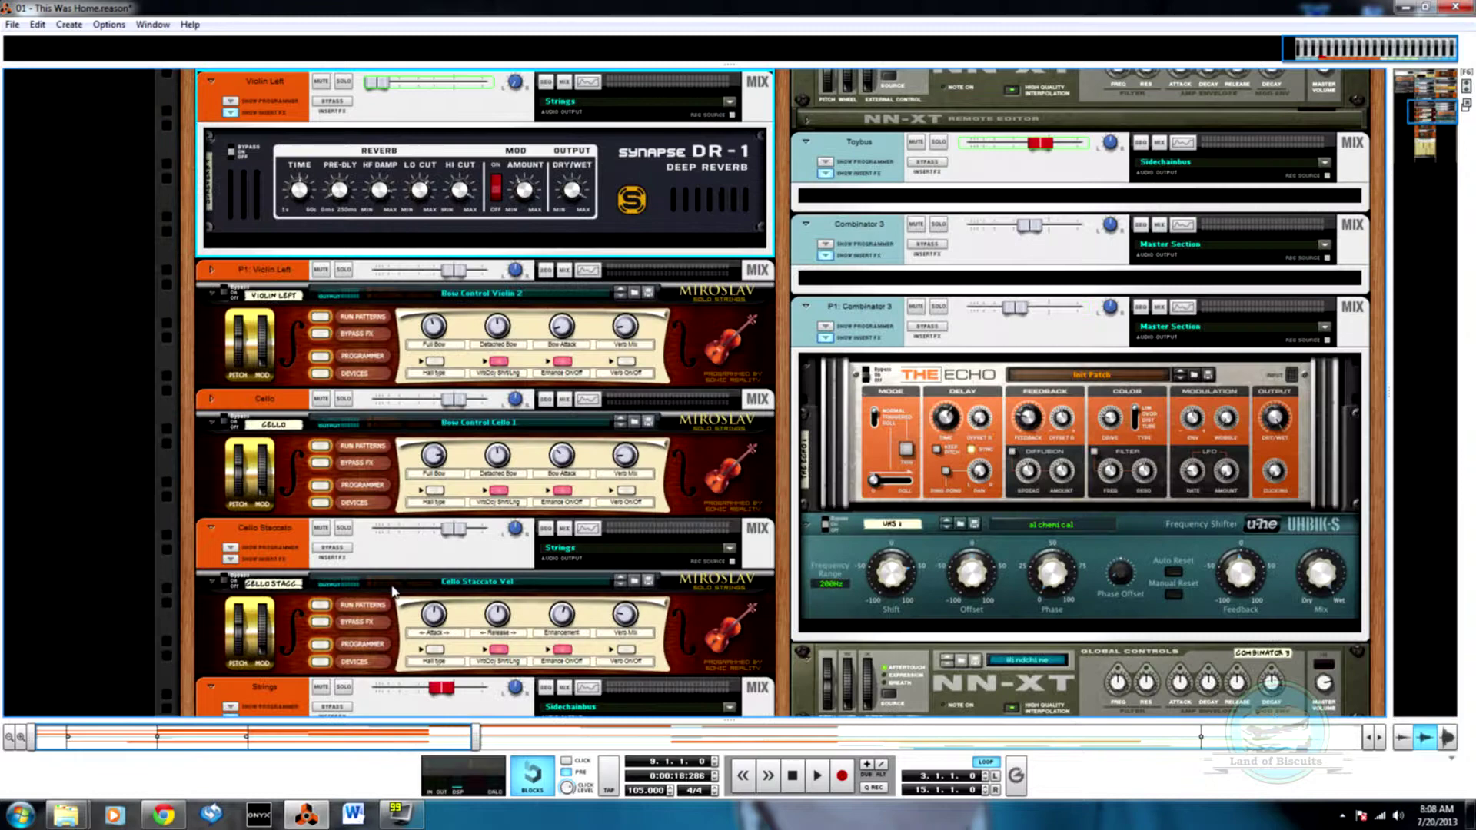
pyautogui.scroll(3, 465, 344)
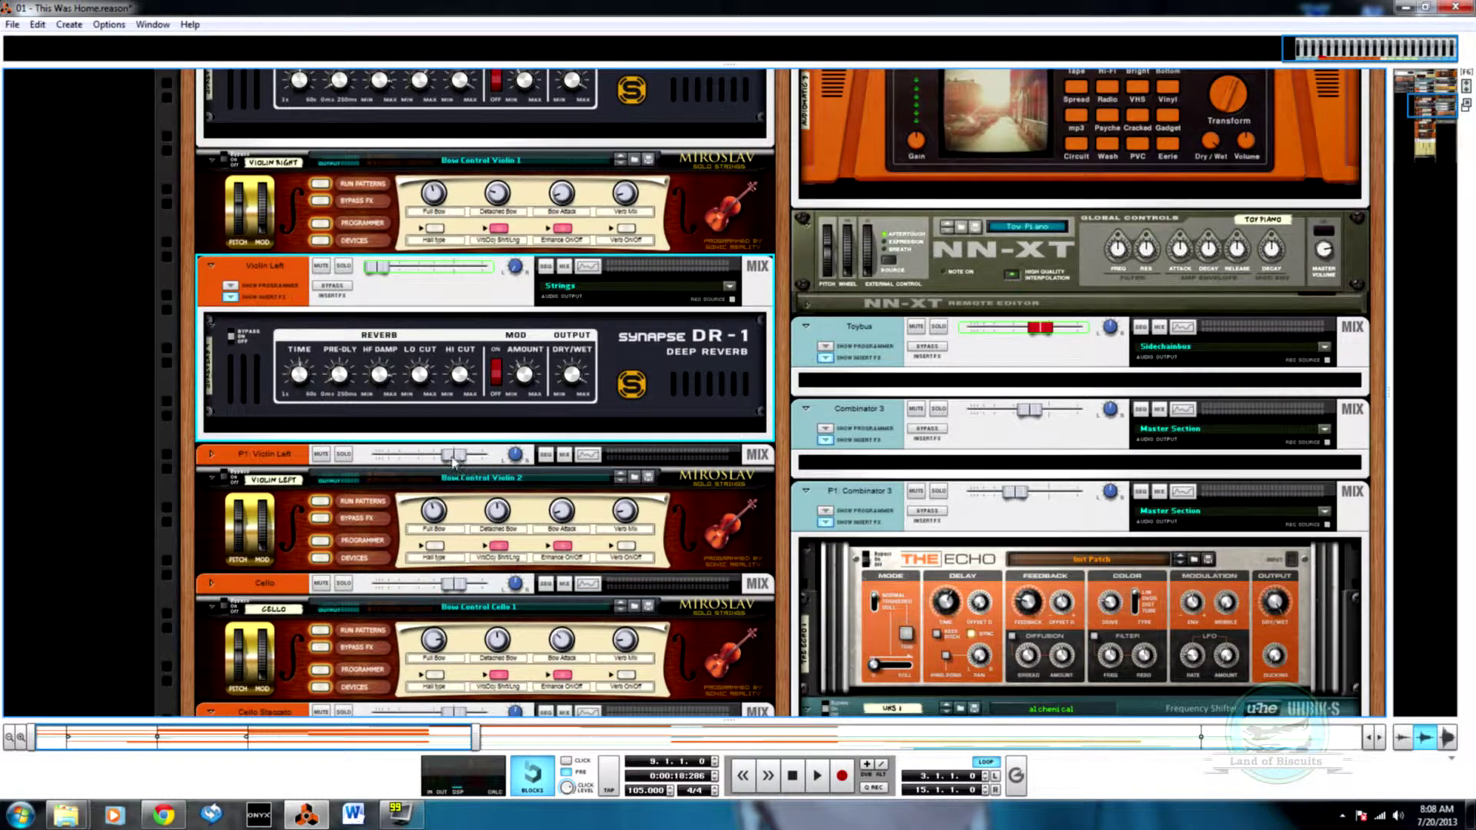
pyautogui.press('F7')
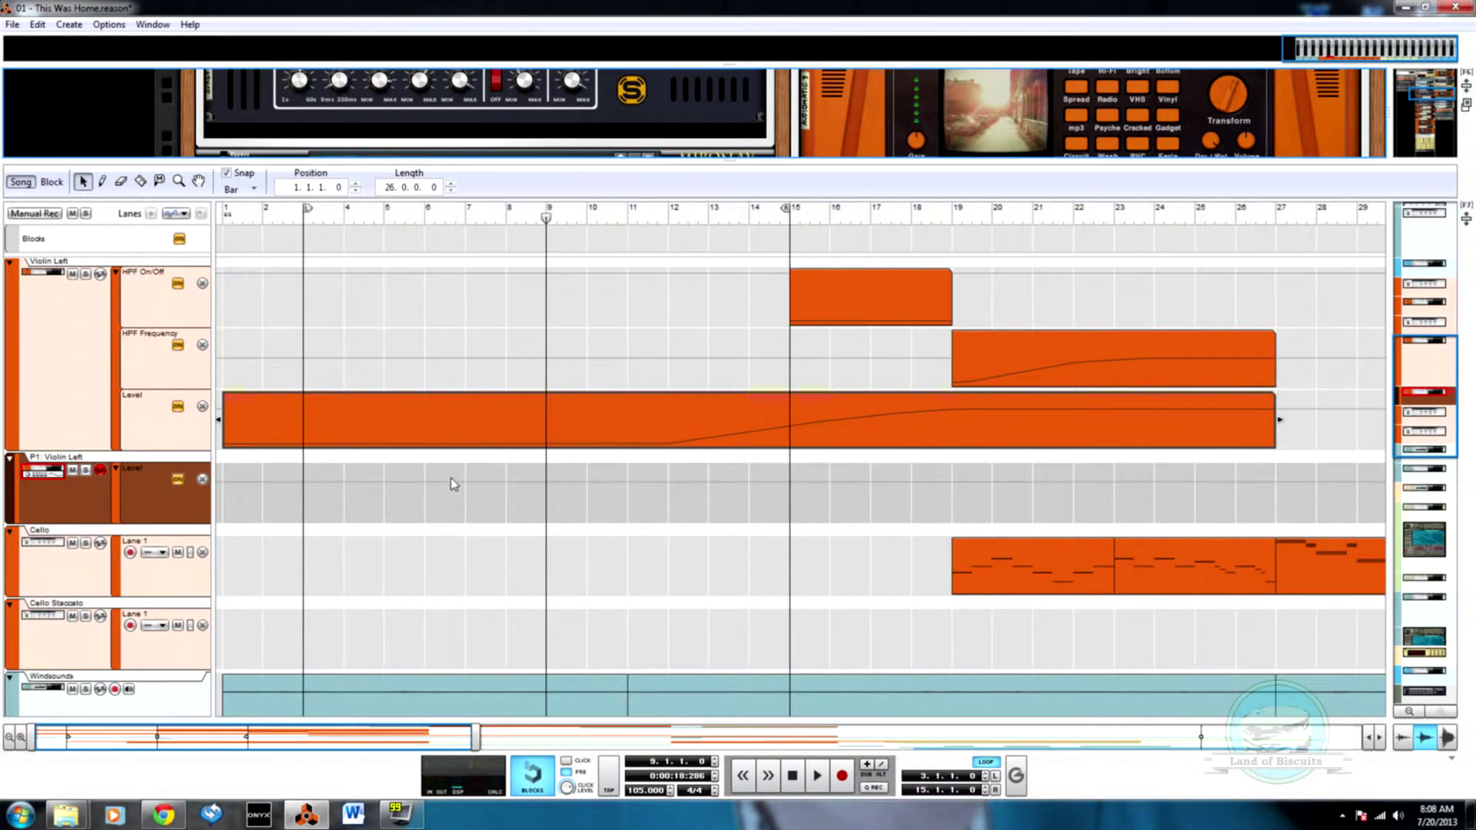
pyautogui.press('F7')
pyautogui.scroll(-3, 434, 560)
pyautogui.scroll(6, 434, 559)
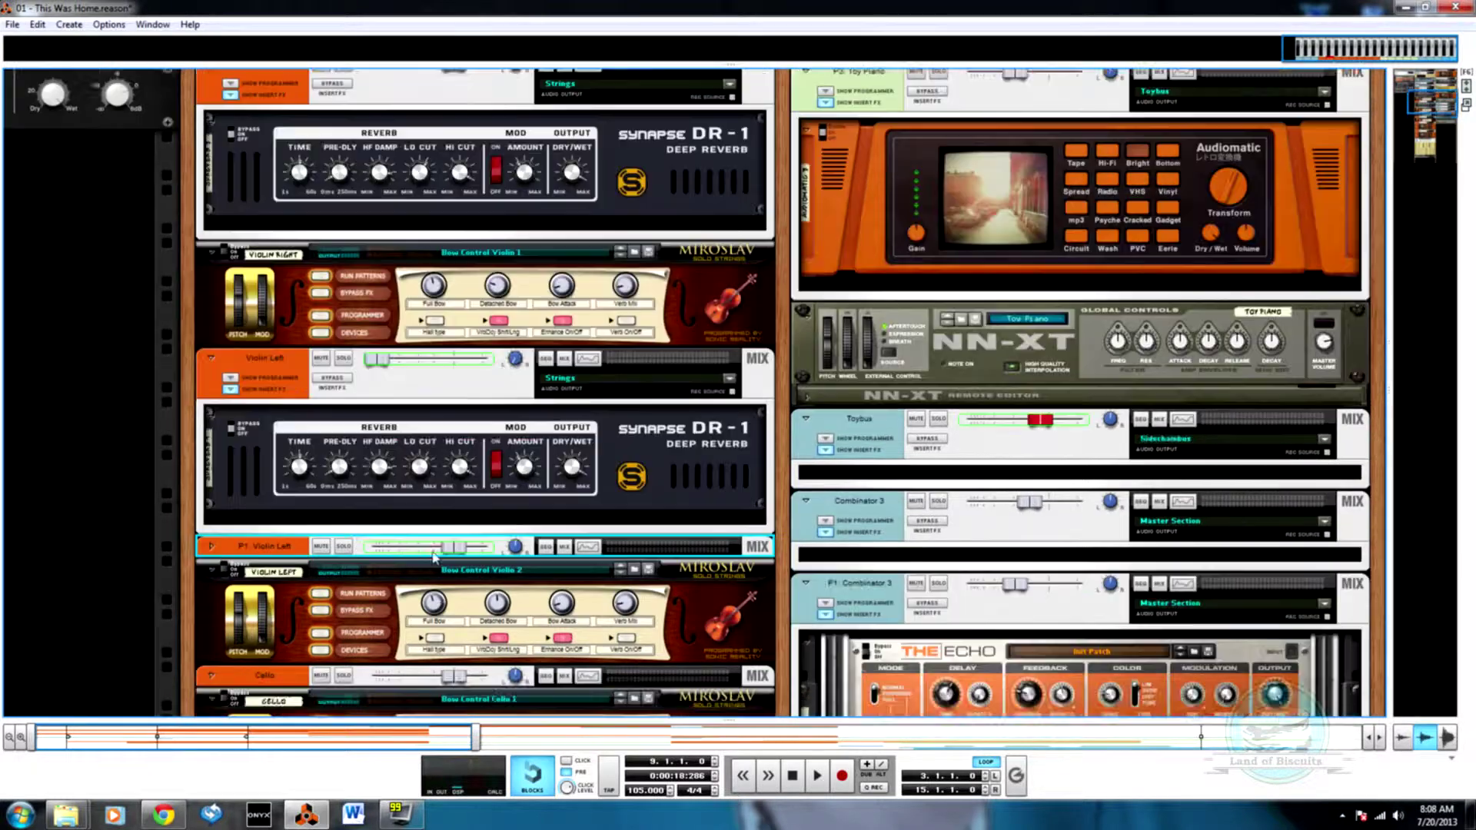
pyautogui.press('F7')
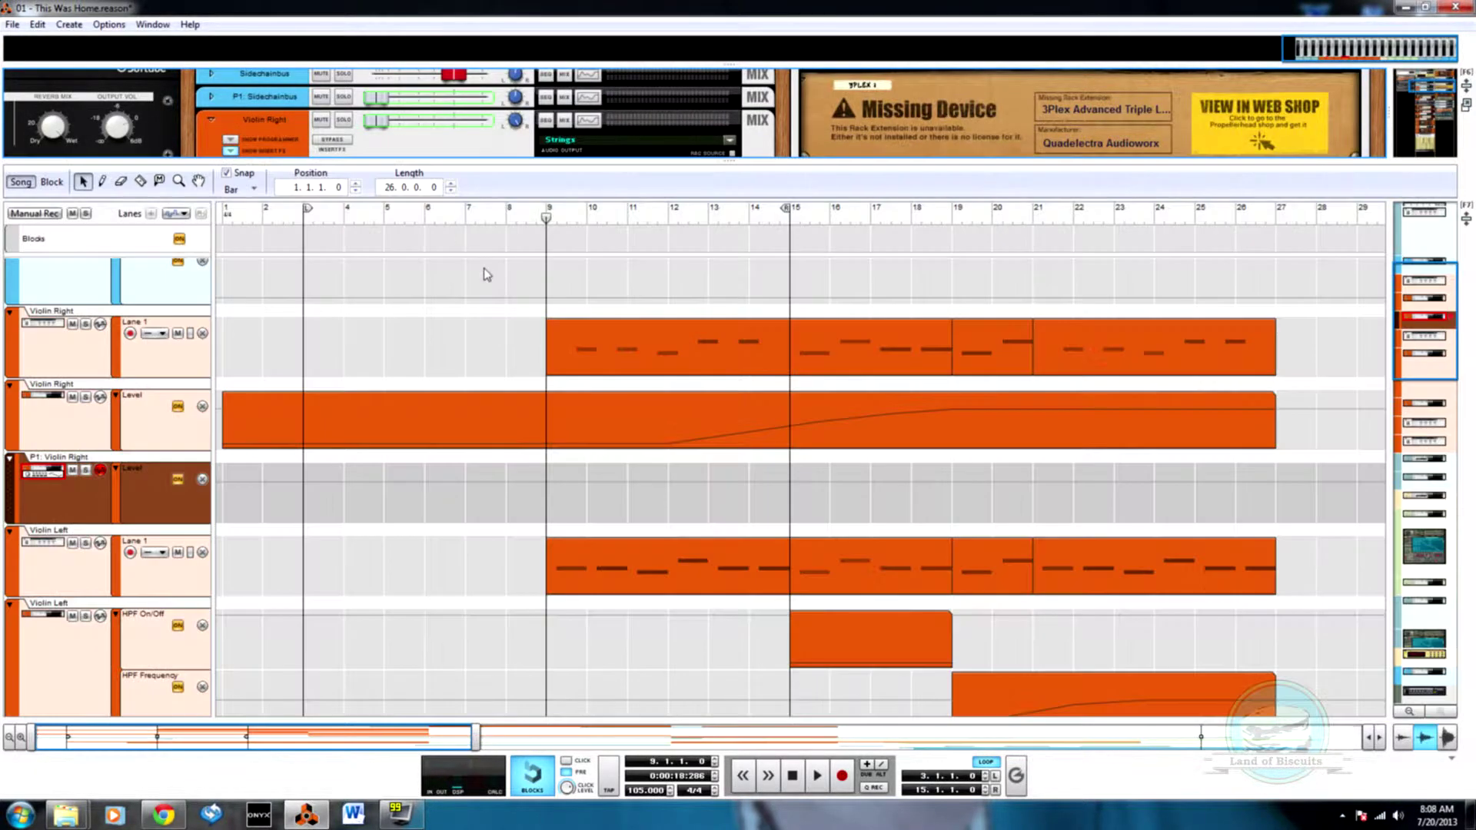
# - Draw an automation clip on P1: Violin Left's Level lane from bar 6 to bar 27
pyautogui.scroll(-3, 602, 553)
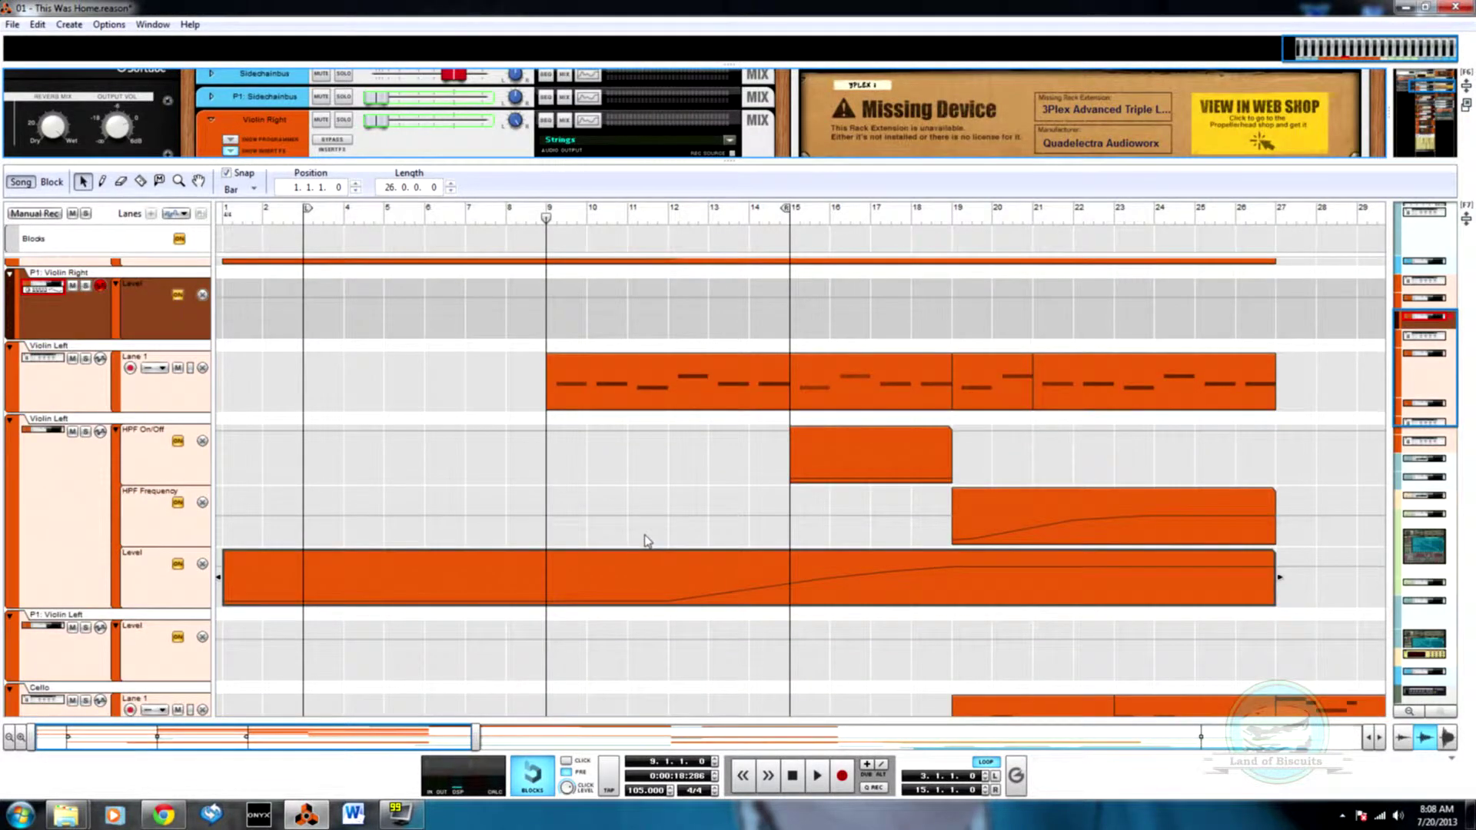
pyautogui.scroll(-1, 644, 540)
pyautogui.press('w')
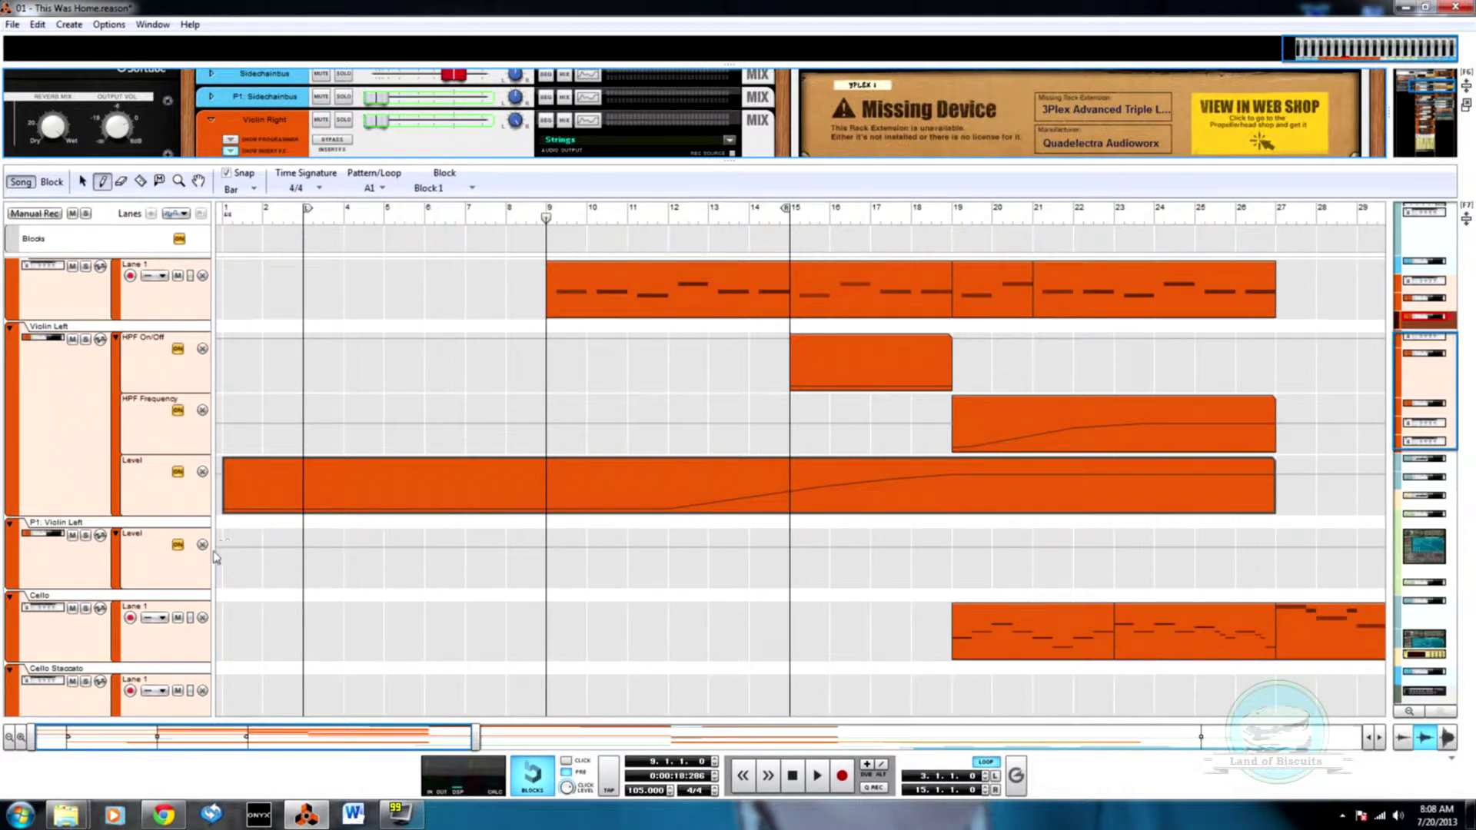
pyautogui.moveTo(453, 544)
pyautogui.mouseDown()
pyautogui.moveTo(892, 521)
pyautogui.moveTo(1272, 538)
pyautogui.mouseUp()
pyautogui.press('q')
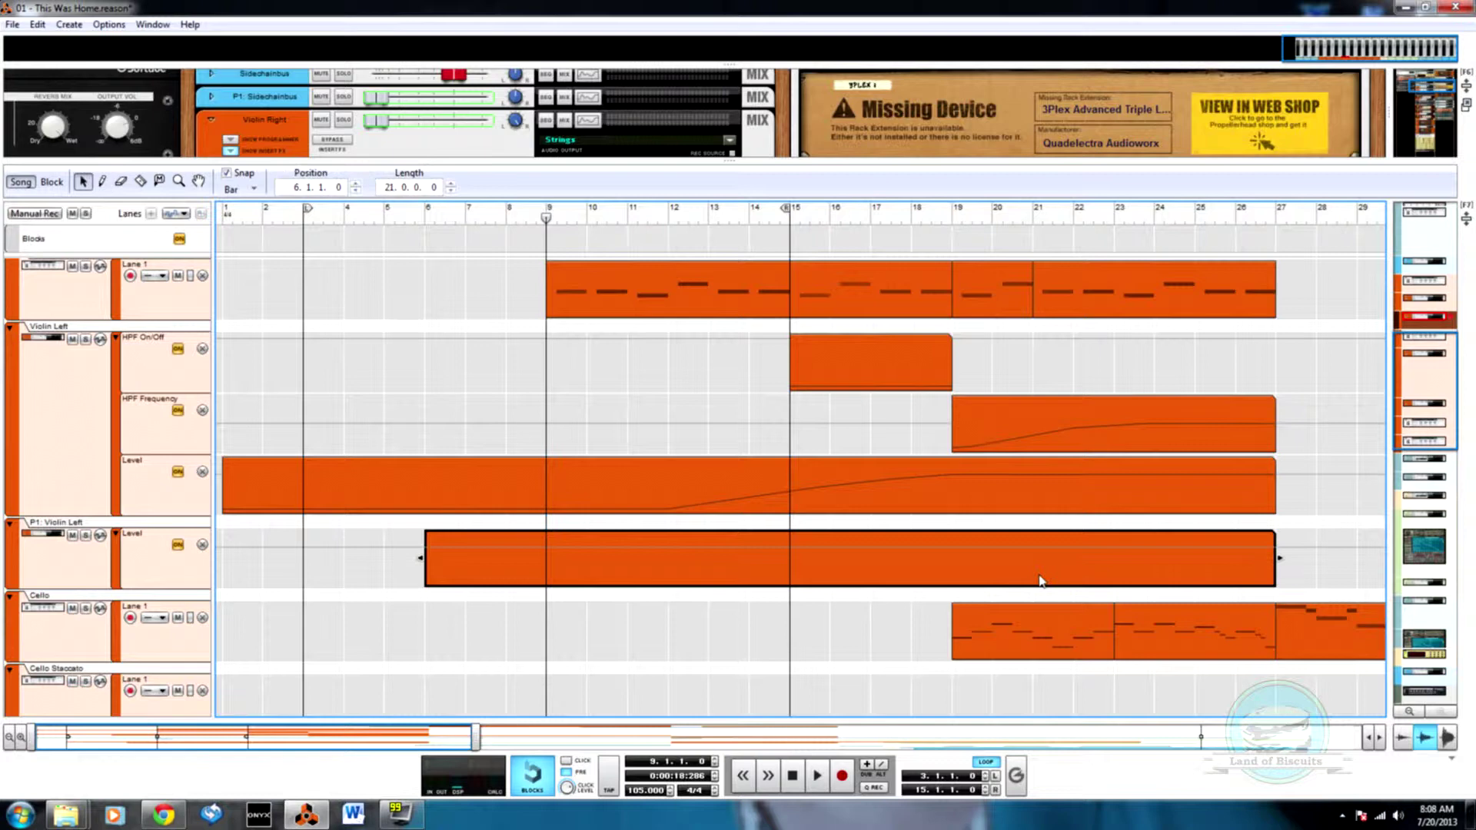
# - Open the P1: Violin Left Level clip for editing and set the lane's static level to 0
pyautogui.doubleClick(996, 579)
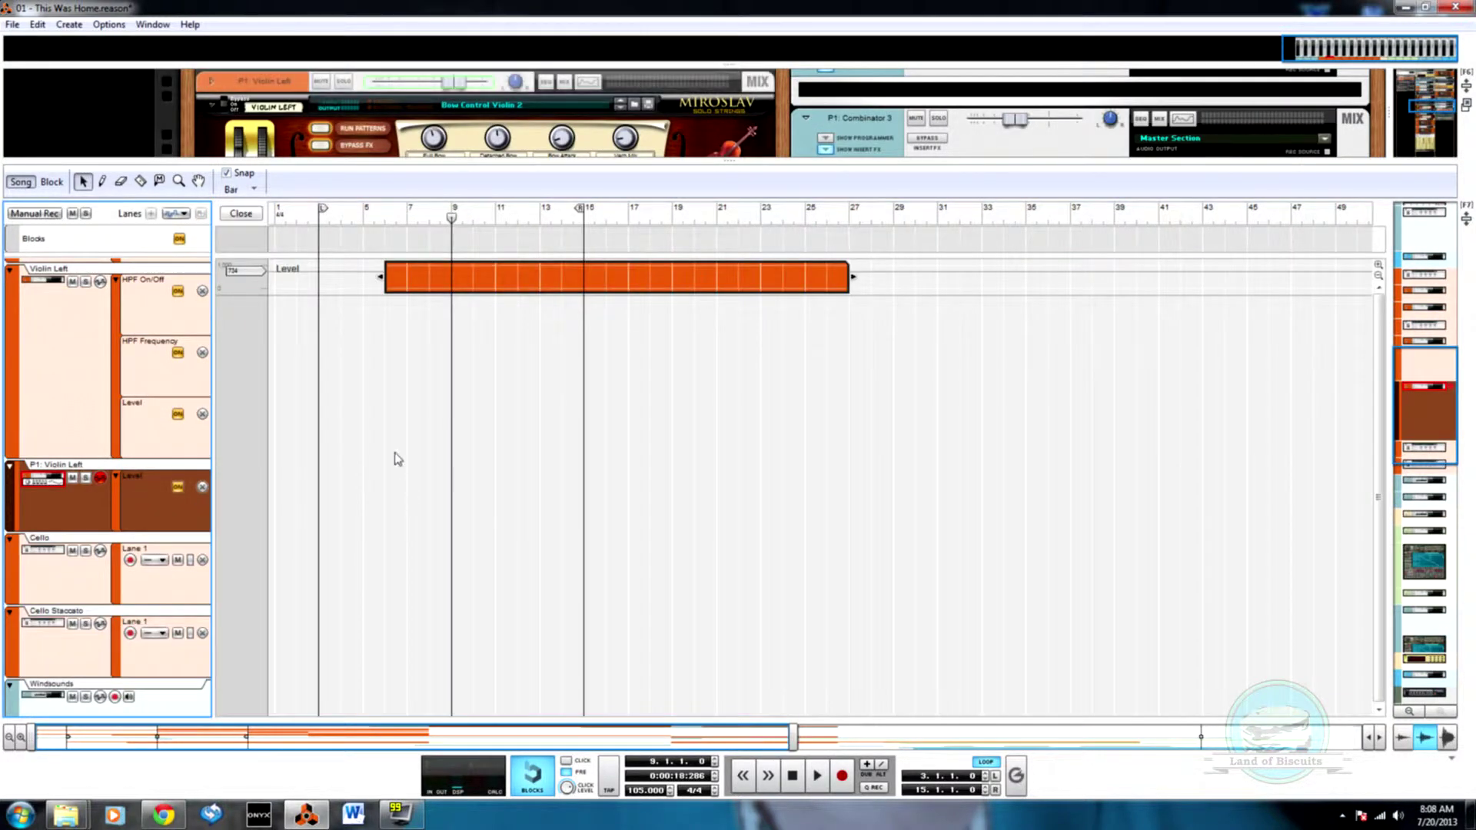
pyautogui.click(260, 300)
pyautogui.moveTo(260, 300); pyautogui.dragTo(249, 369)
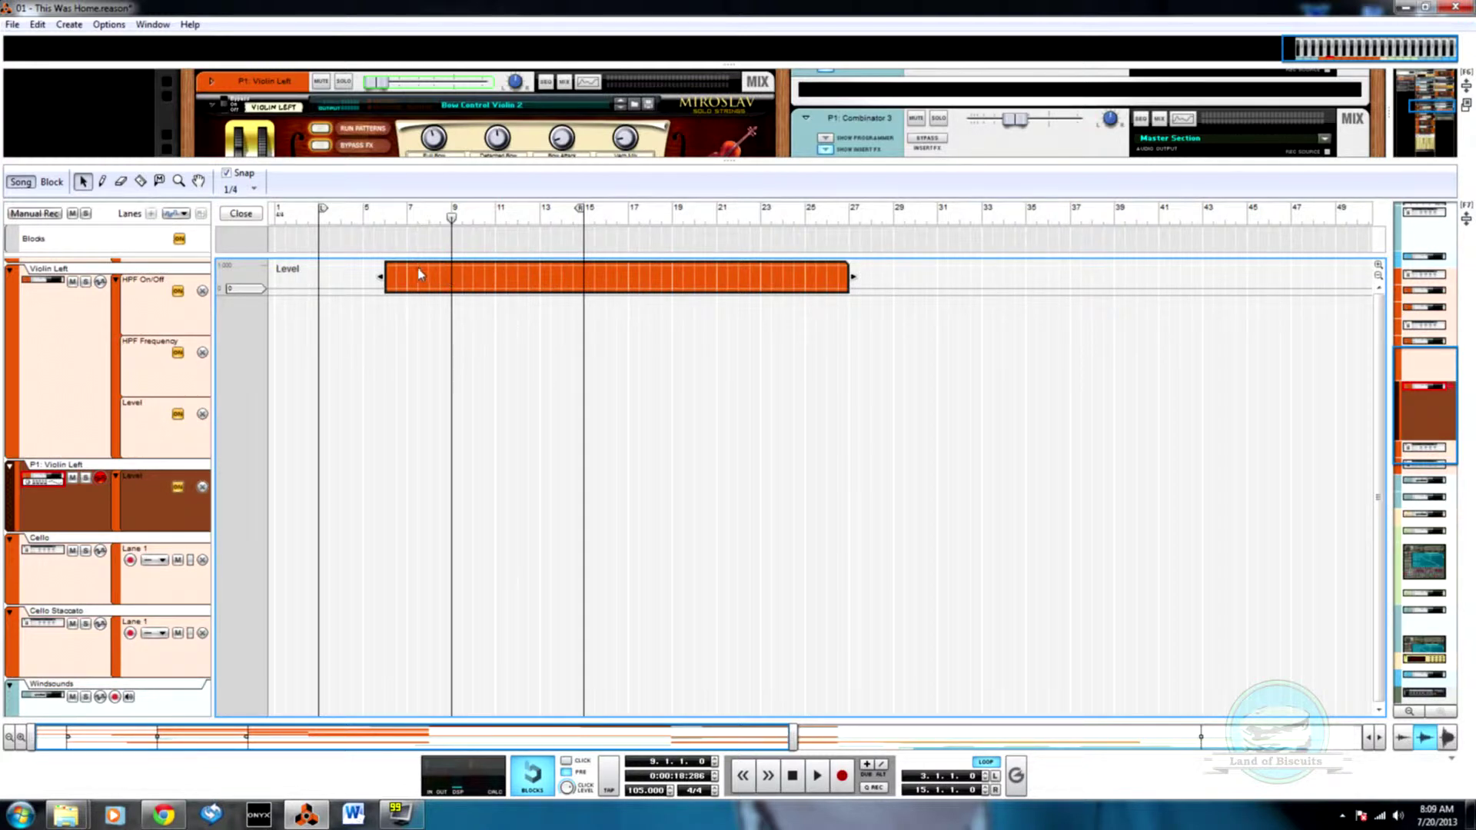
# - Draw a falling Level curve in the P1: Violin Left clip from 700 at bar 7 through 467 at bar 17 to near zero at bar 21
pyautogui.press('w')
pyautogui.click(408, 272)
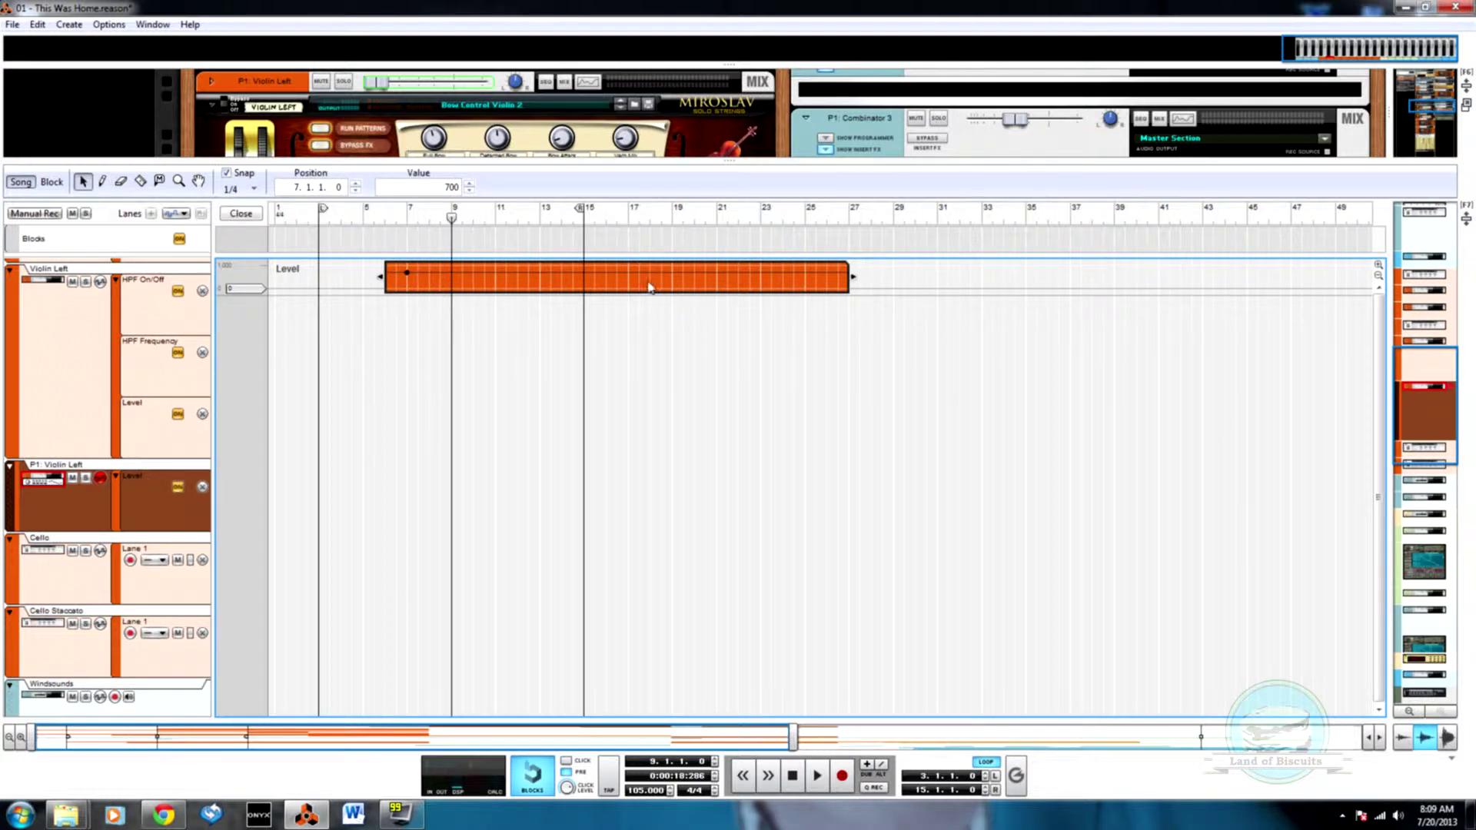
pyautogui.click(675, 286)
pyautogui.press('q')
pyautogui.moveTo(673, 290); pyautogui.dragTo(716, 290)
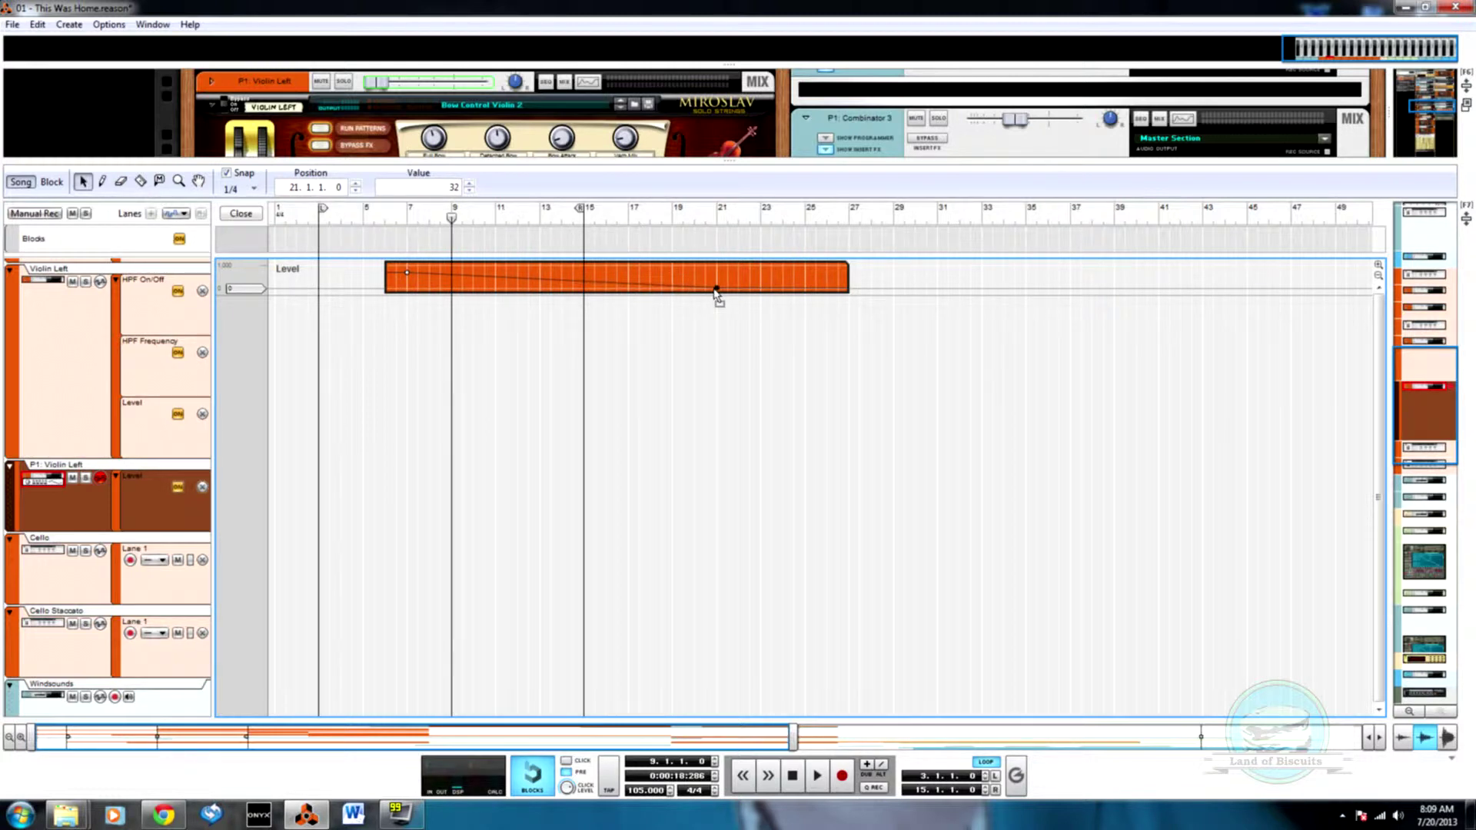
pyautogui.moveTo(717, 291); pyautogui.dragTo(716, 296)
pyautogui.press('w')
pyautogui.click(634, 278)
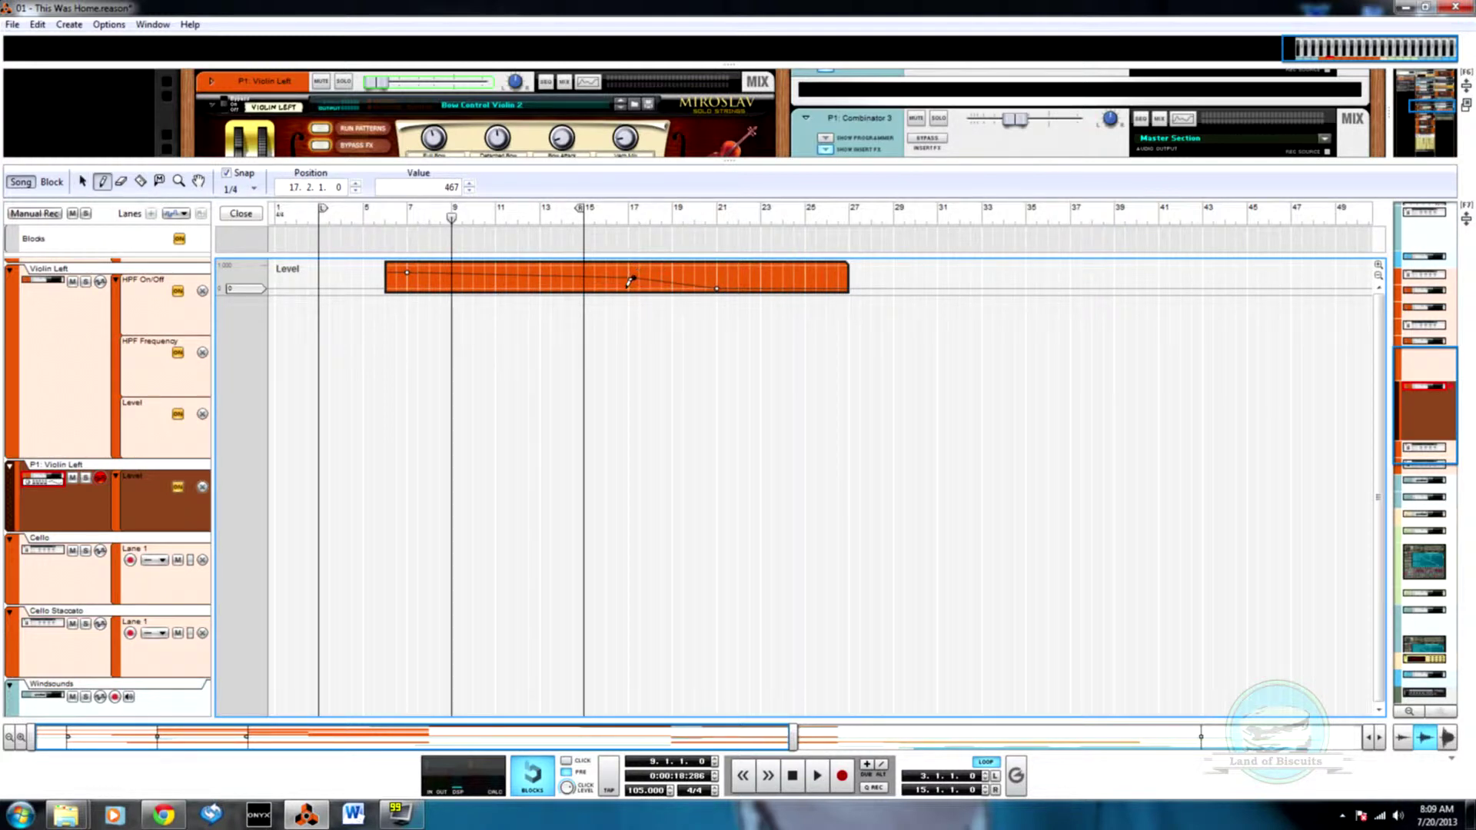
# - Move the middle Level point in the P1: Violin Left clip to bar 17 with value 533 and close the clip
pyautogui.press('q')
pyautogui.moveTo(630, 279); pyautogui.dragTo(627, 283)
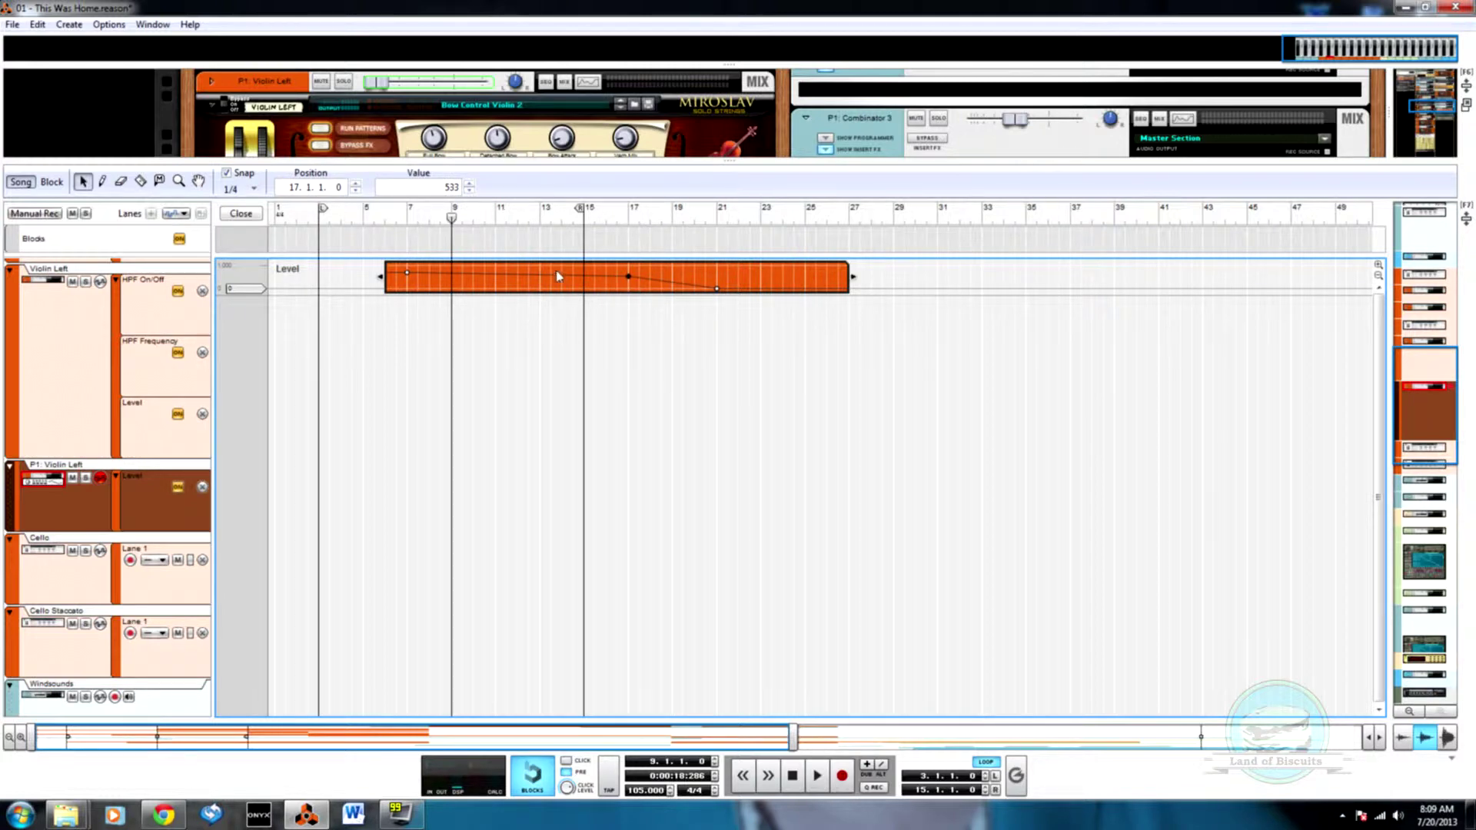
pyautogui.click(255, 216)
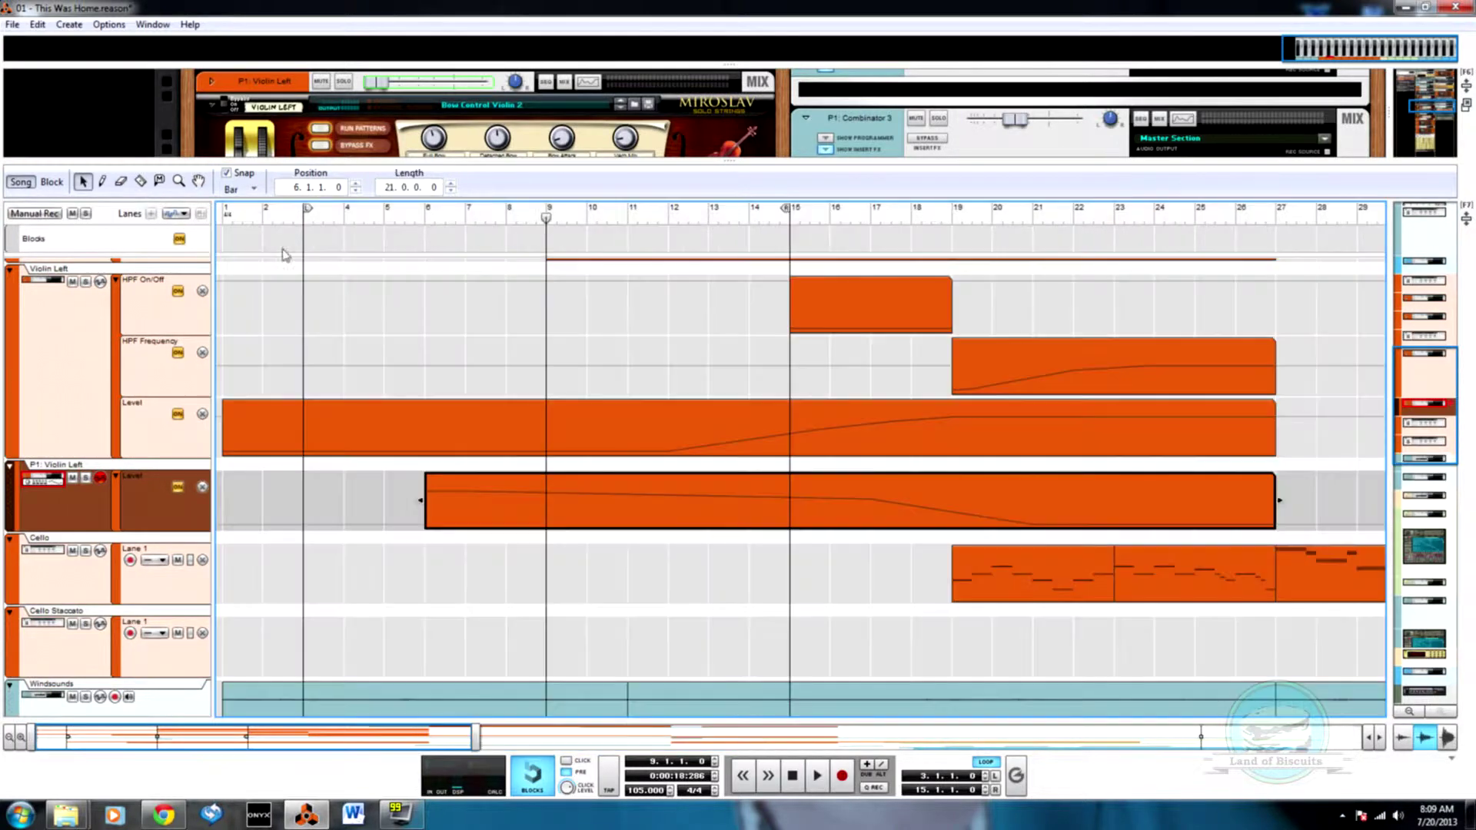
# - Copy the P1: Violin Left Level clip to P1: Violin Right's Level lane, keeping it at bar 6
pyautogui.scroll(4, 501, 489)
pyautogui.scroll(5, 501, 489)
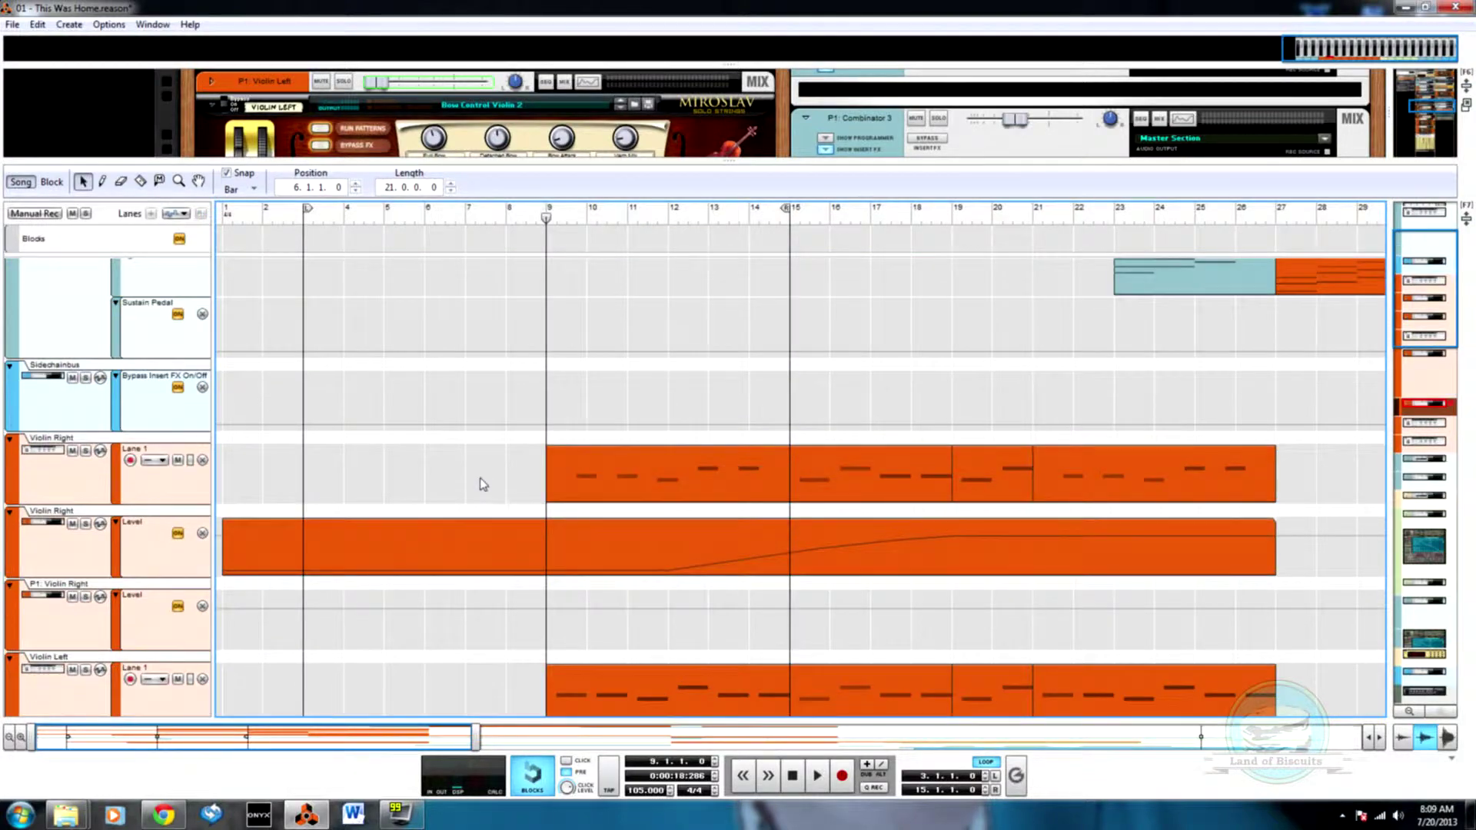
pyautogui.press('F7')
pyautogui.scroll(-3, 474, 392)
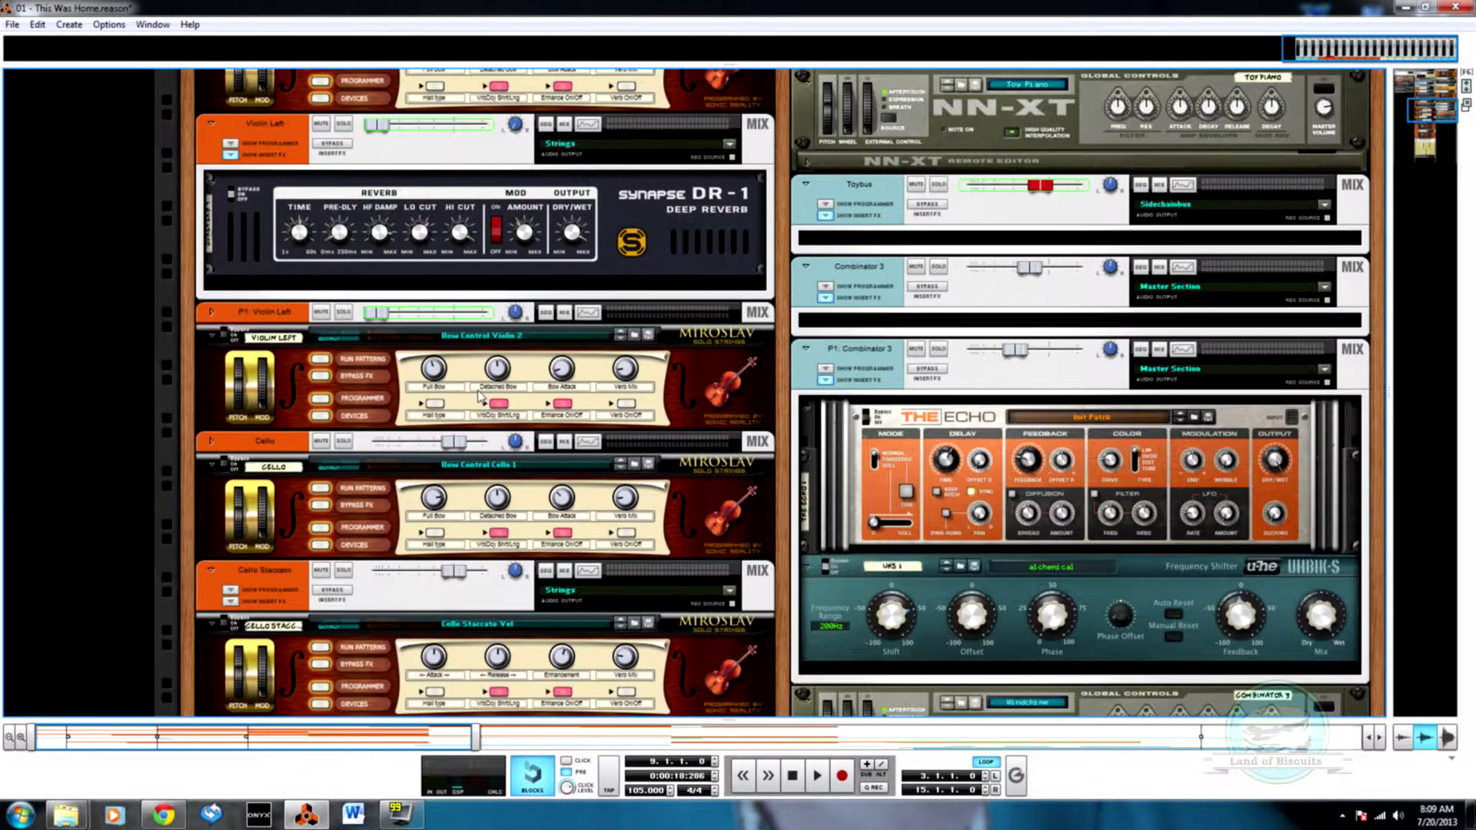
pyautogui.scroll(2, 488, 430)
pyautogui.press('F7')
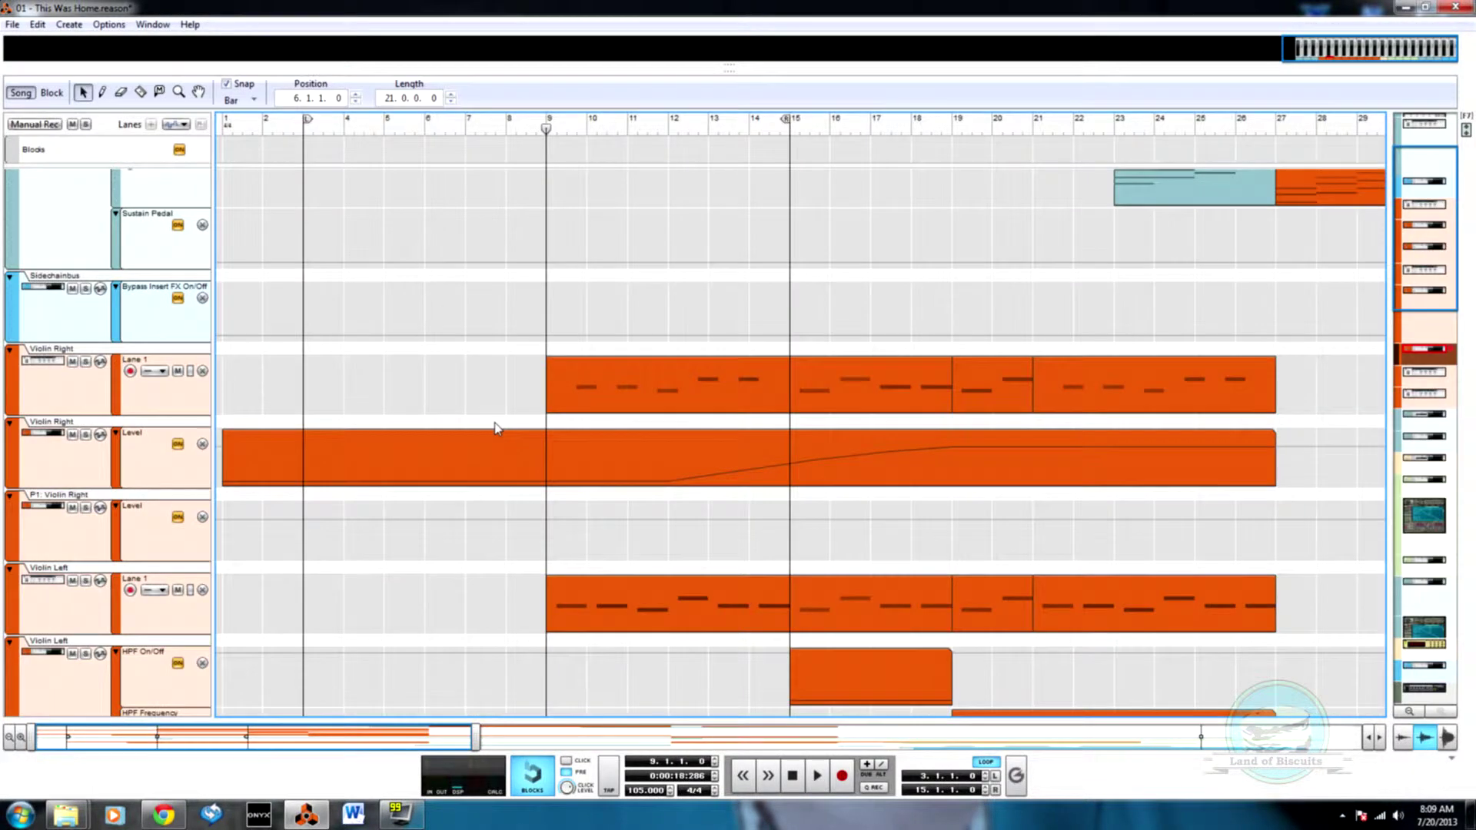
pyautogui.scroll(-4, 591, 525)
pyautogui.moveTo(593, 598); pyautogui.dragTo(591, 284)
pyautogui.scroll(3, 600, 322)
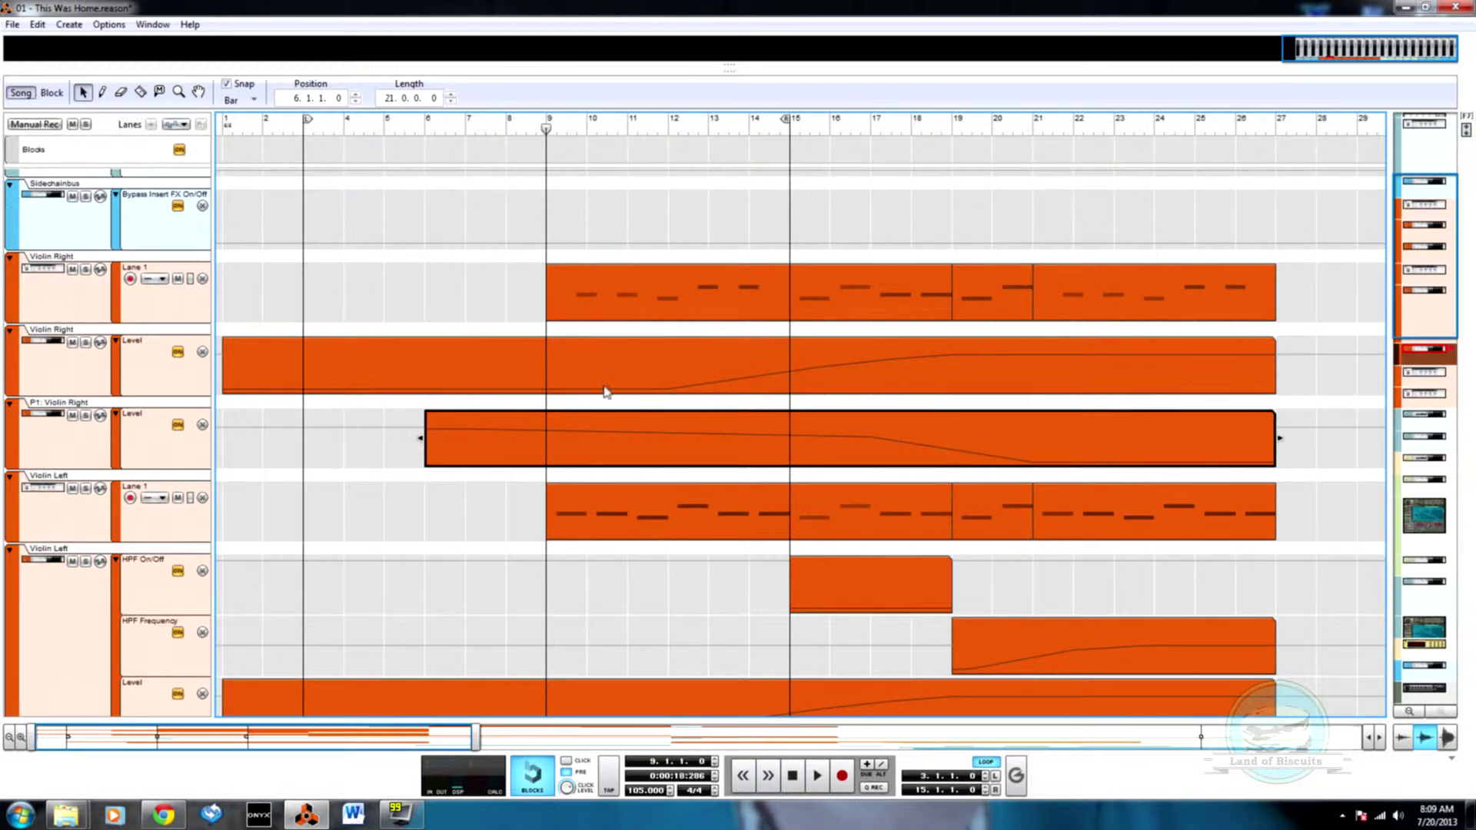
# - Move the middle Level point in the P1: Violin Right clip to position 15.3.1 with value 510 and finish editing
pyautogui.scroll(-1, 588, 353)
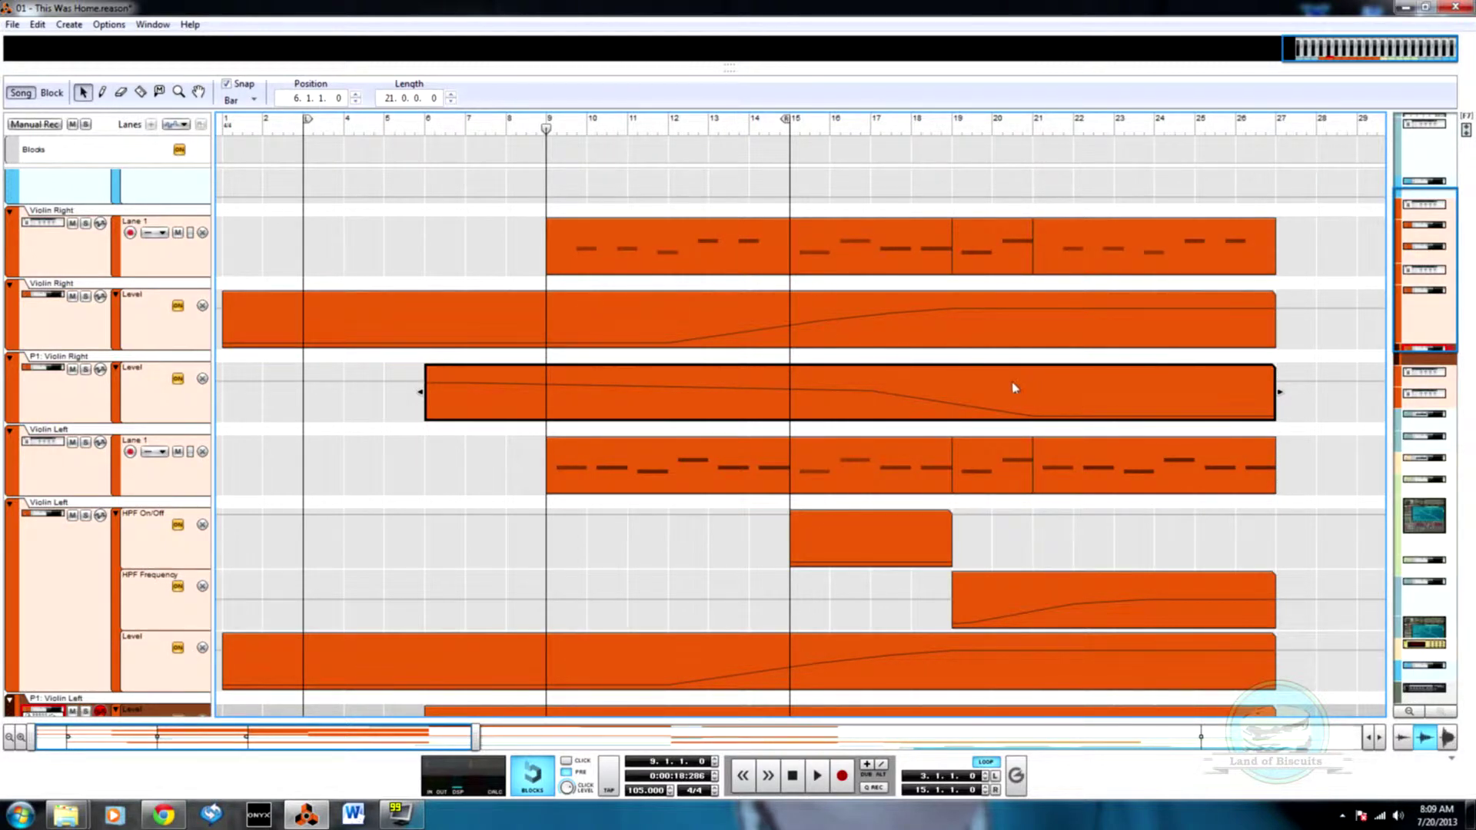
pyautogui.doubleClick(850, 410)
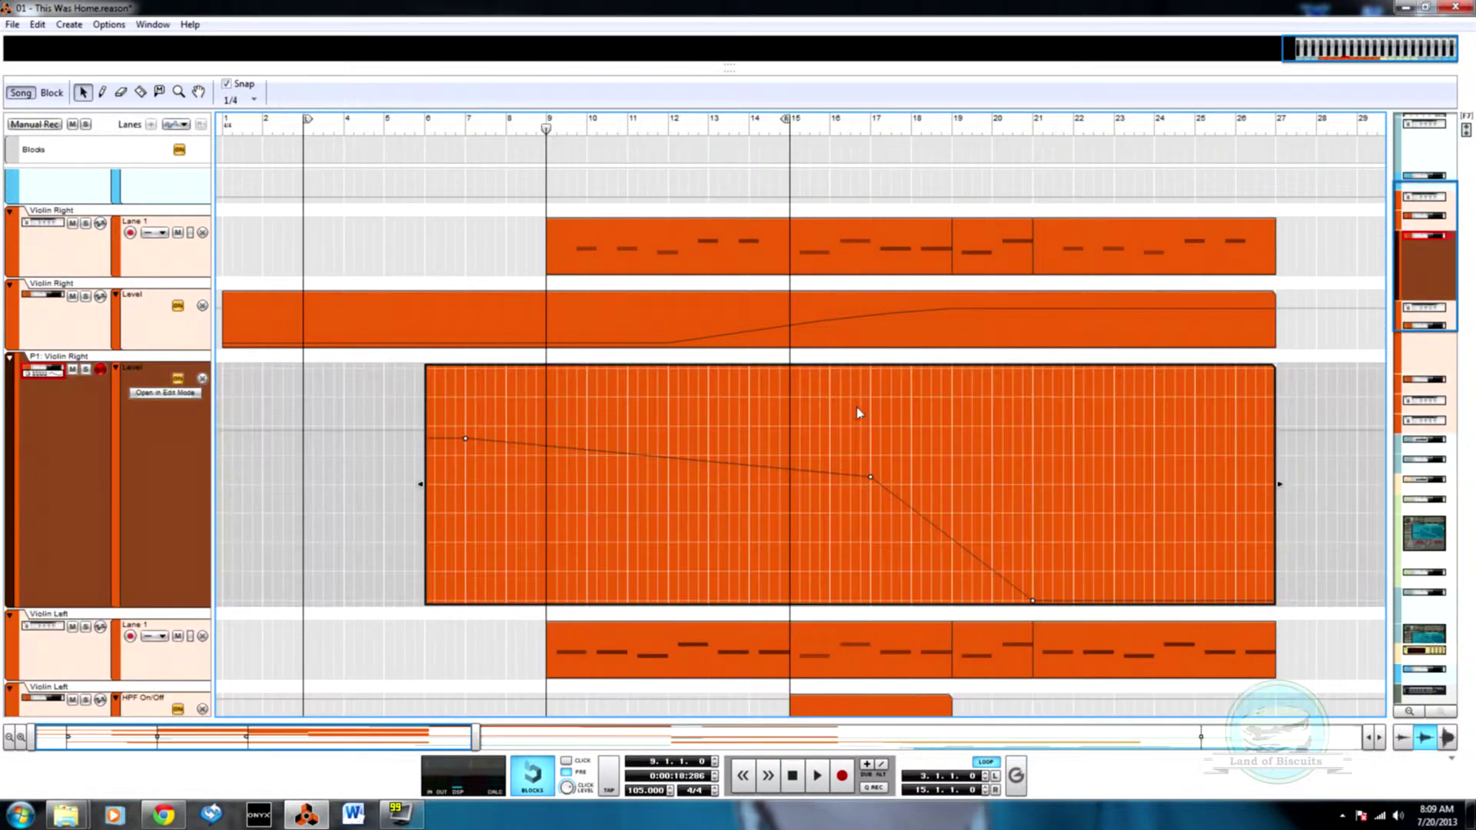
pyautogui.moveTo(871, 480); pyautogui.dragTo(810, 484)
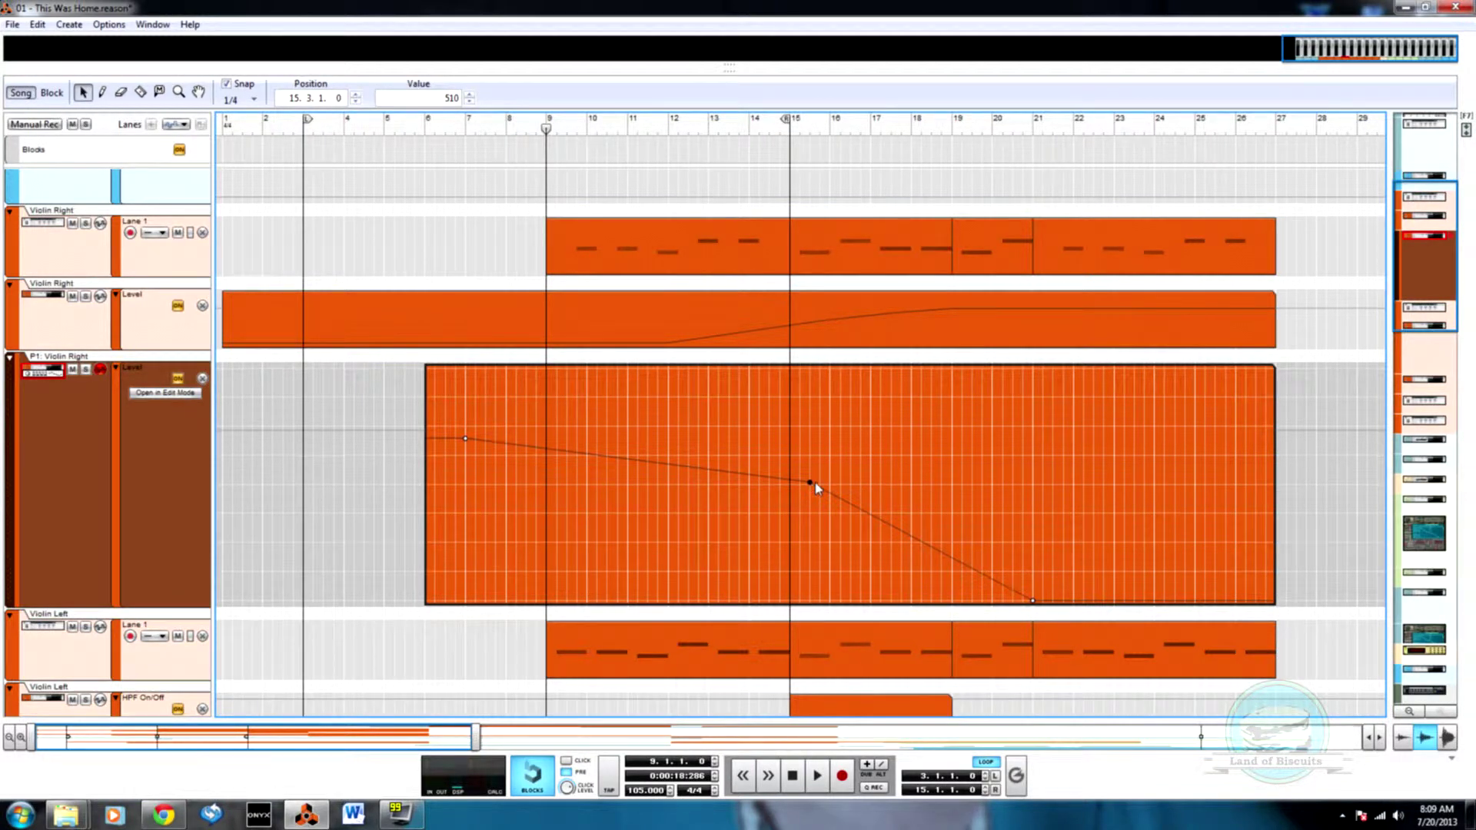
pyautogui.click(769, 128)
pyautogui.doubleClick(592, 192)
# - Play the song from about bar 7 and watch the violin channels' level faders and meters in the rack
pyautogui.scroll(-1, 701, 461)
pyautogui.scroll(-2, 702, 461)
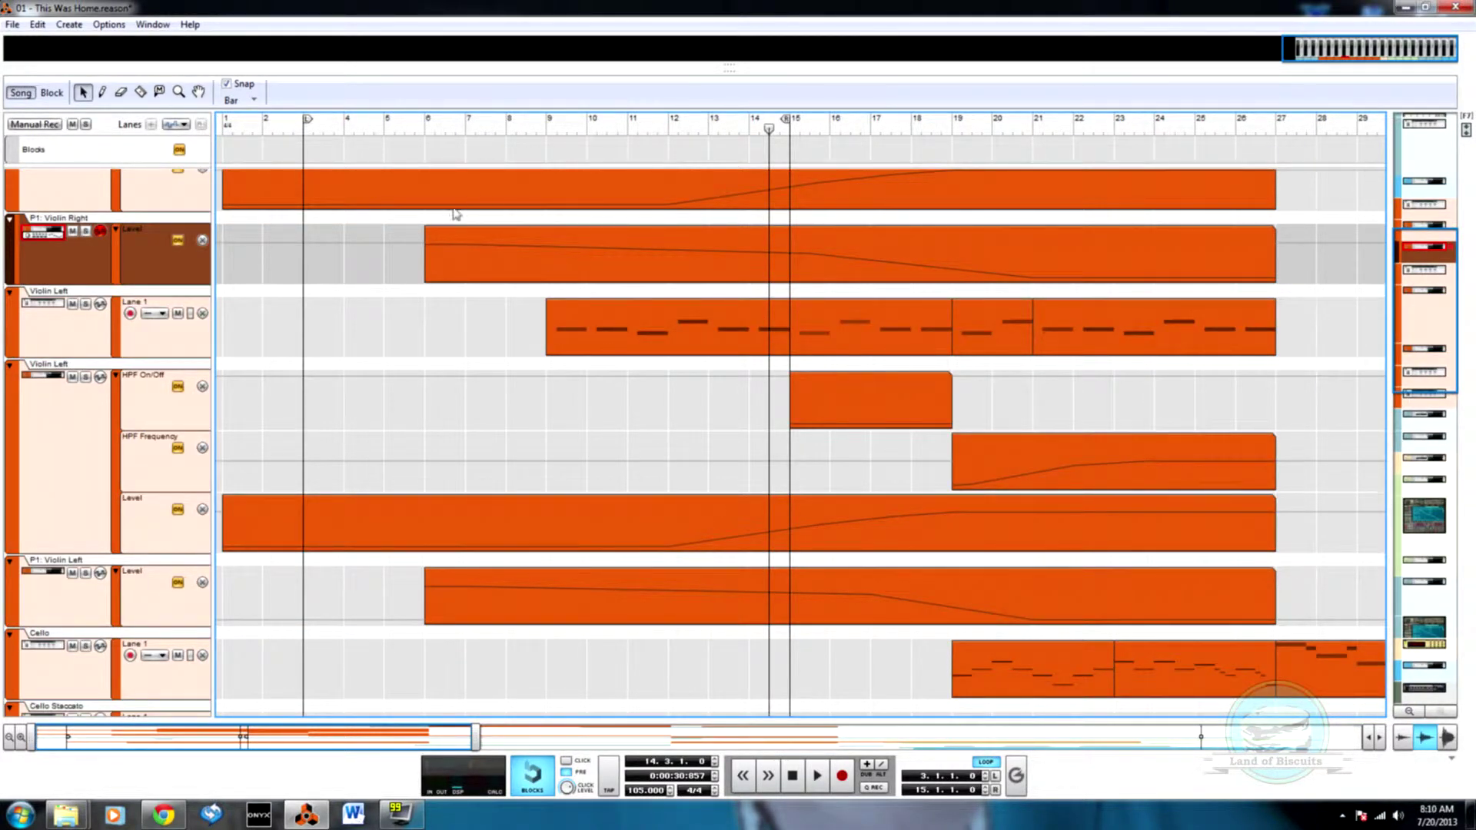
pyautogui.scroll(4, 607, 472)
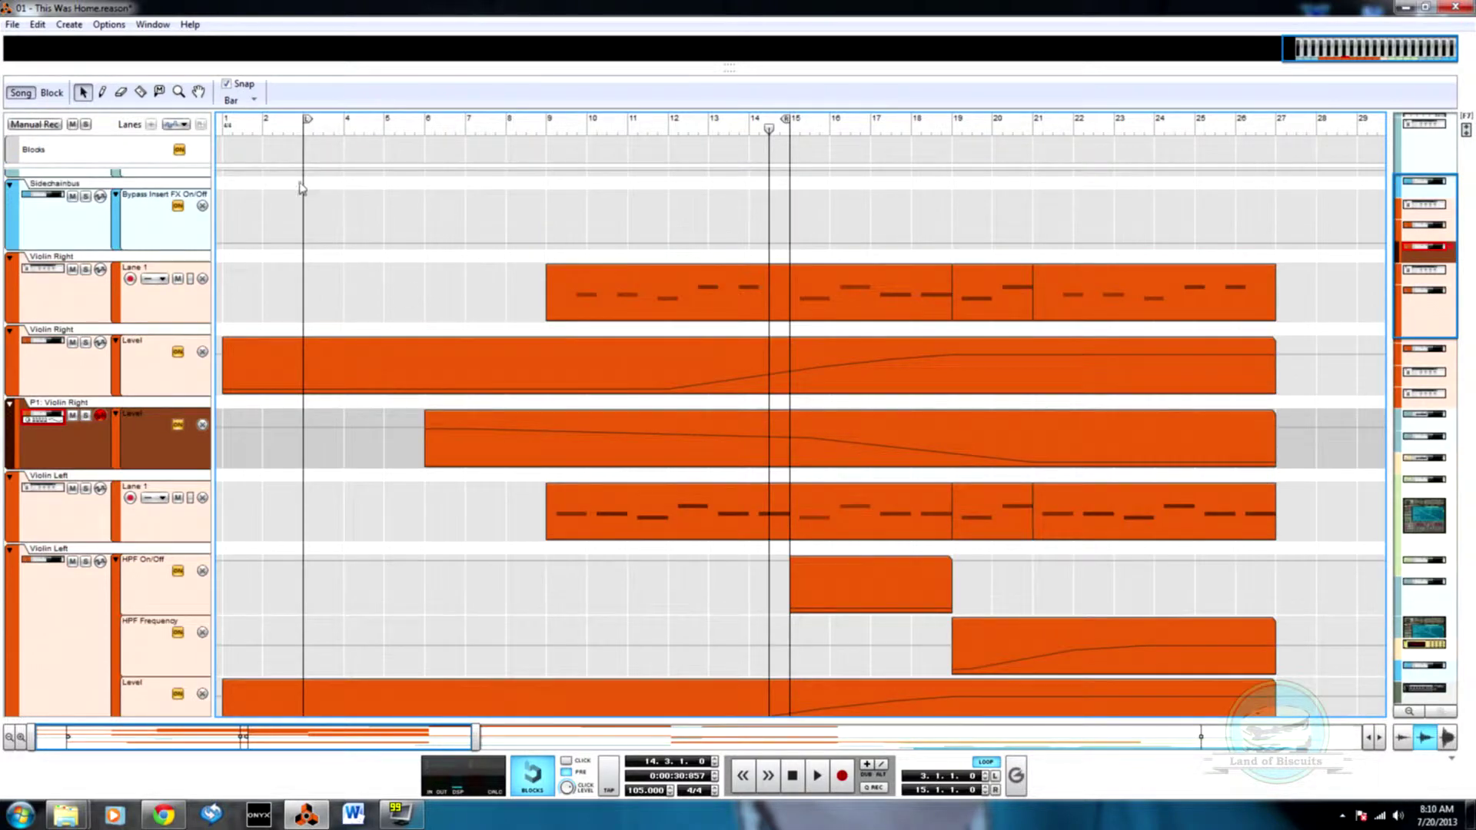
pyautogui.moveTo(305, 124)
pyautogui.mouseDown()
pyautogui.moveTo(559, 149)
pyautogui.moveTo(465, 146)
pyautogui.mouseUp()
pyautogui.press('space')
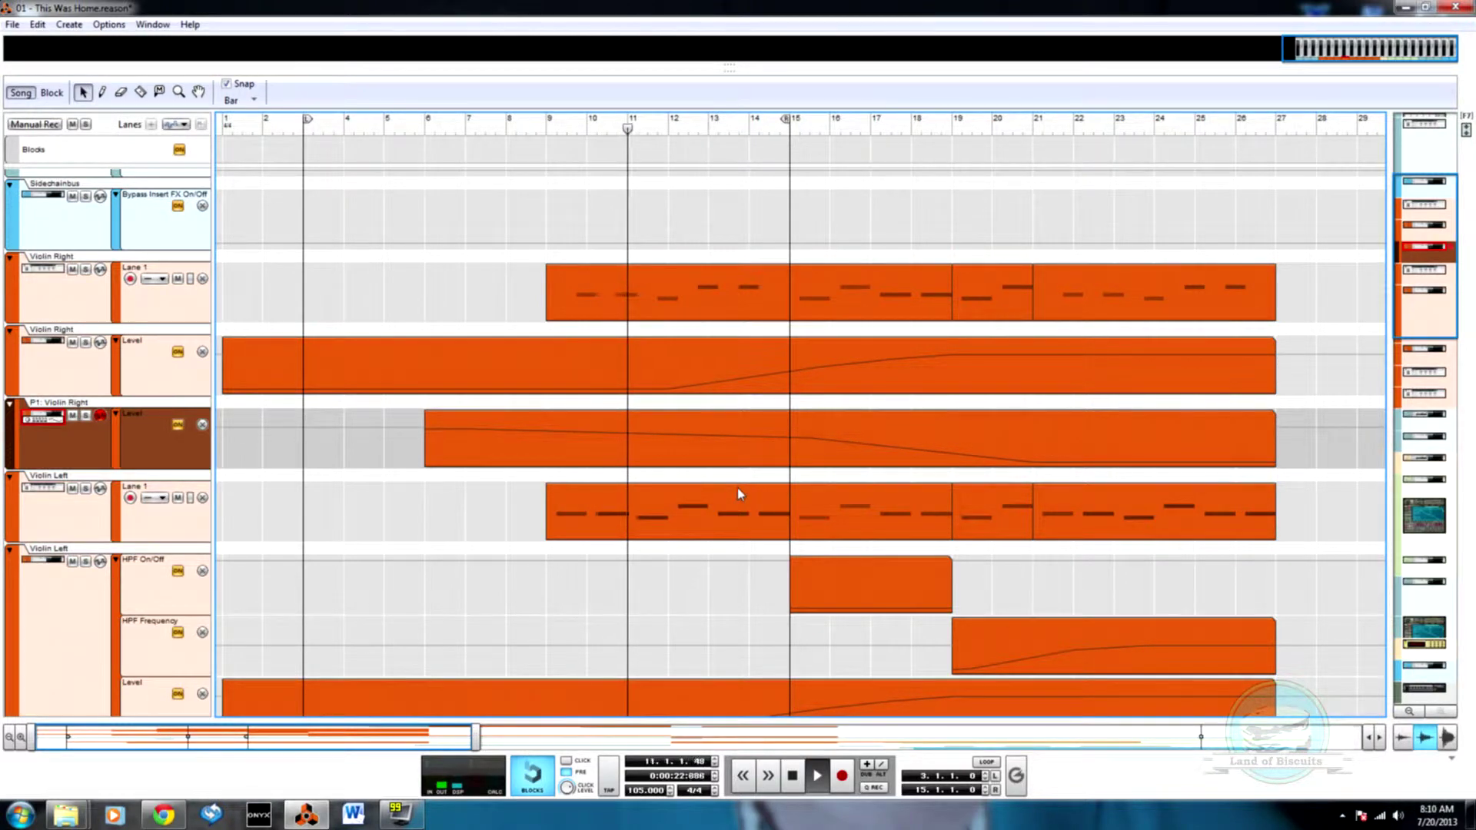
pyautogui.press('F6')
pyautogui.scroll(2, 656, 455)
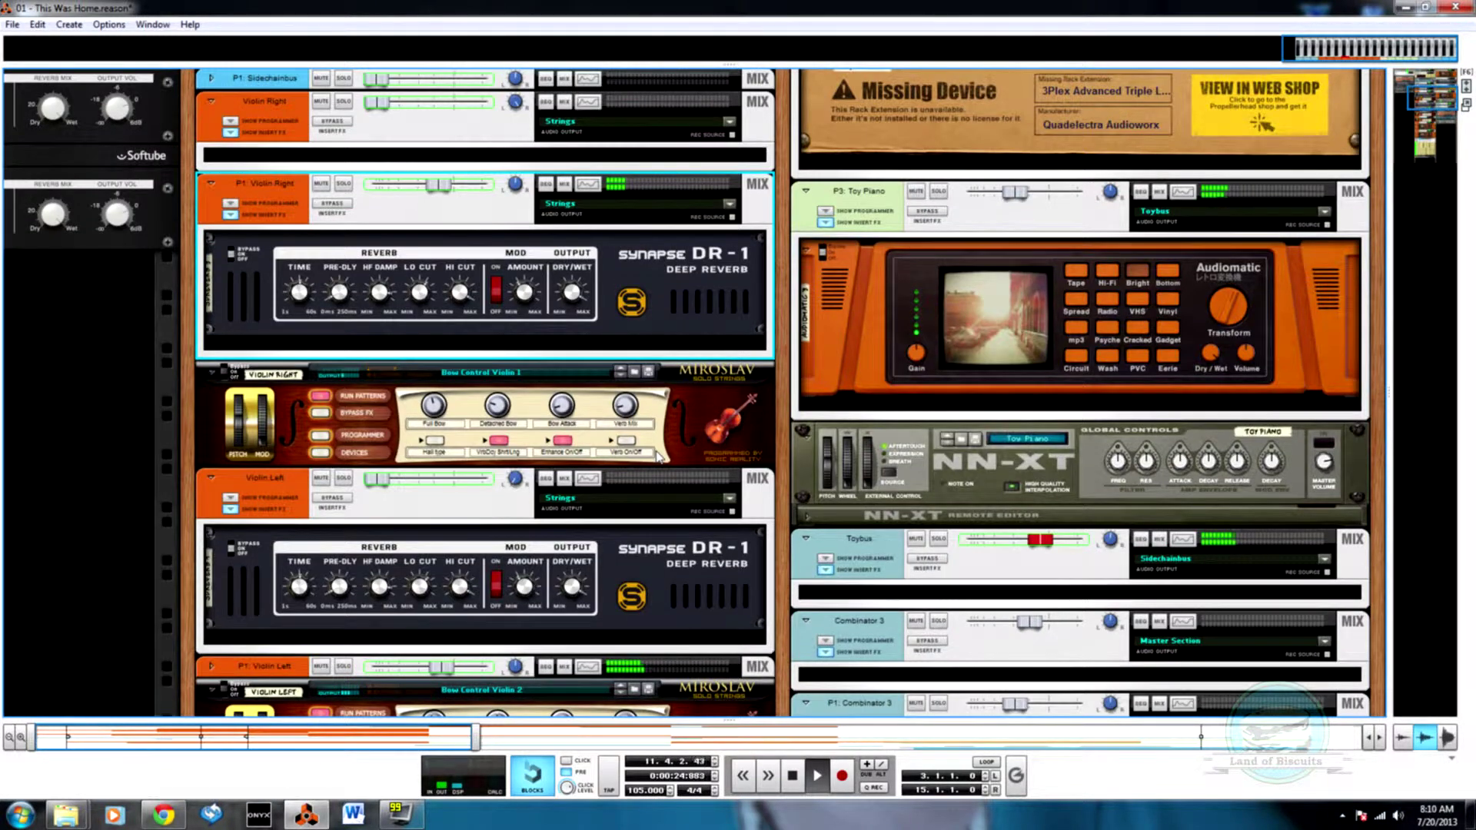
pyautogui.scroll(1, 657, 455)
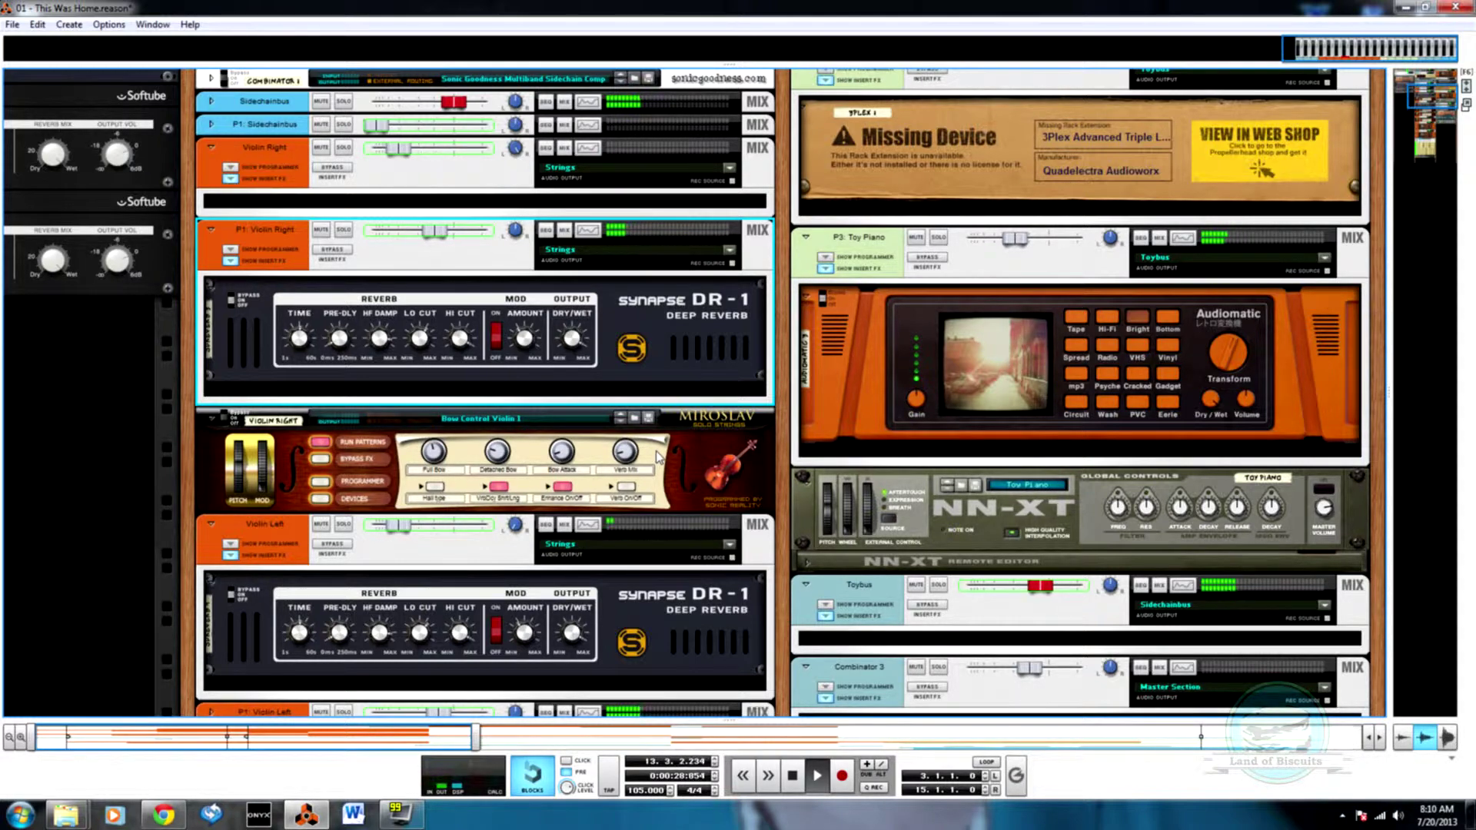
pyautogui.press('F7')
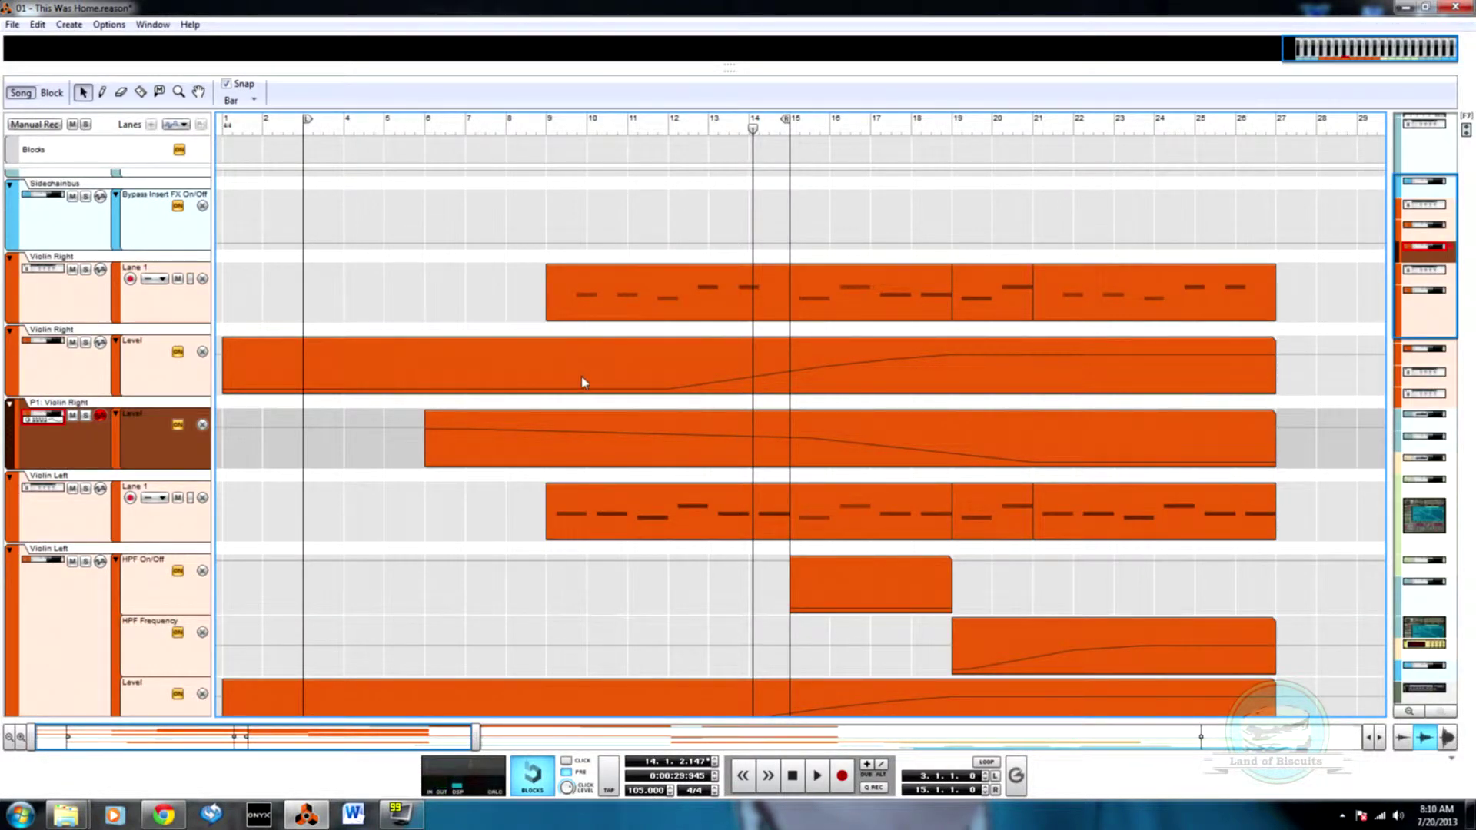
# - Continue playback from bar 14 and compare the Violin Left and P1: Violin Left faders with their Level curves
pyautogui.scroll(-5, 588, 422)
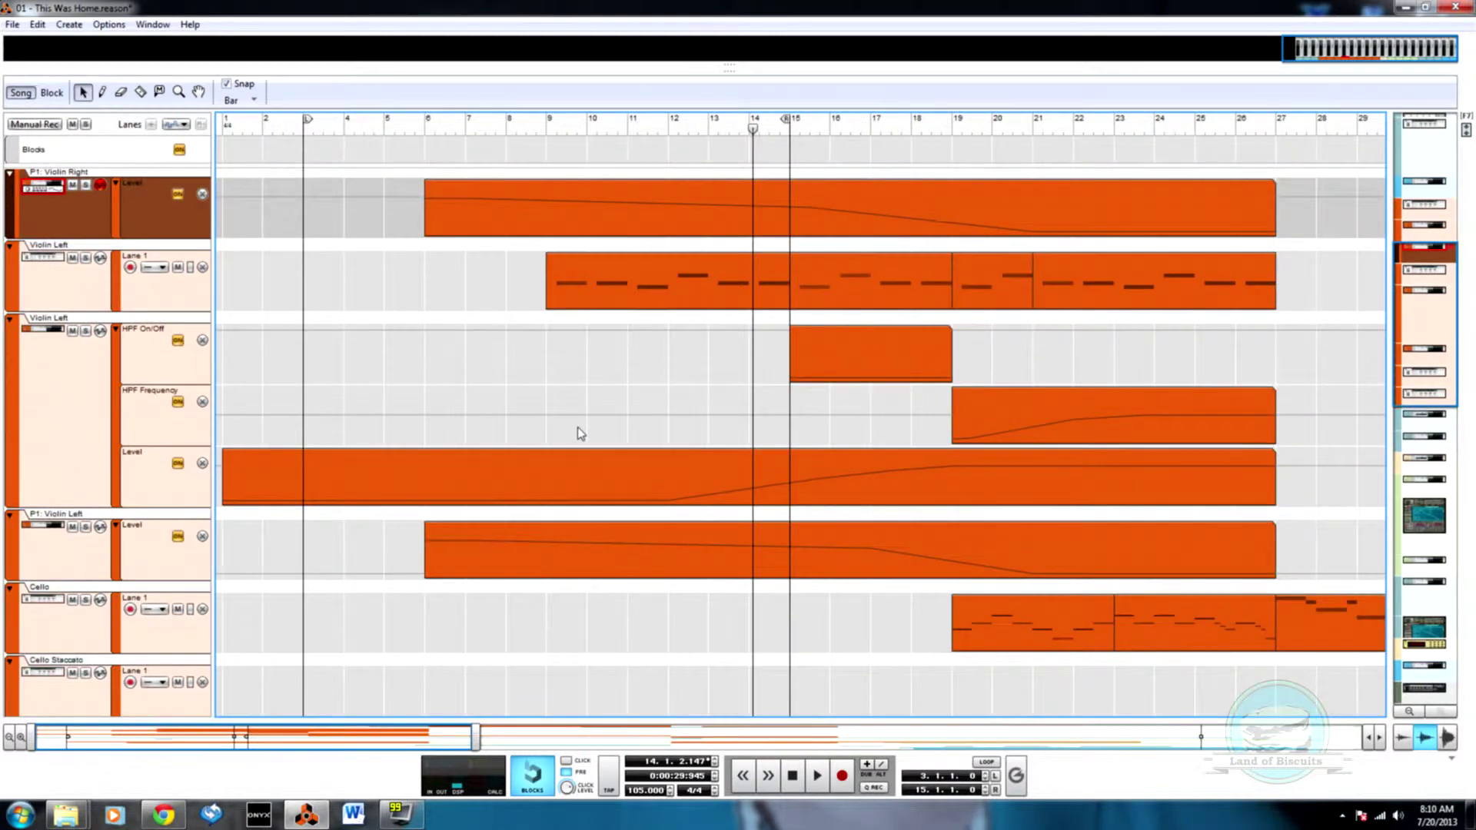
pyautogui.press('F6')
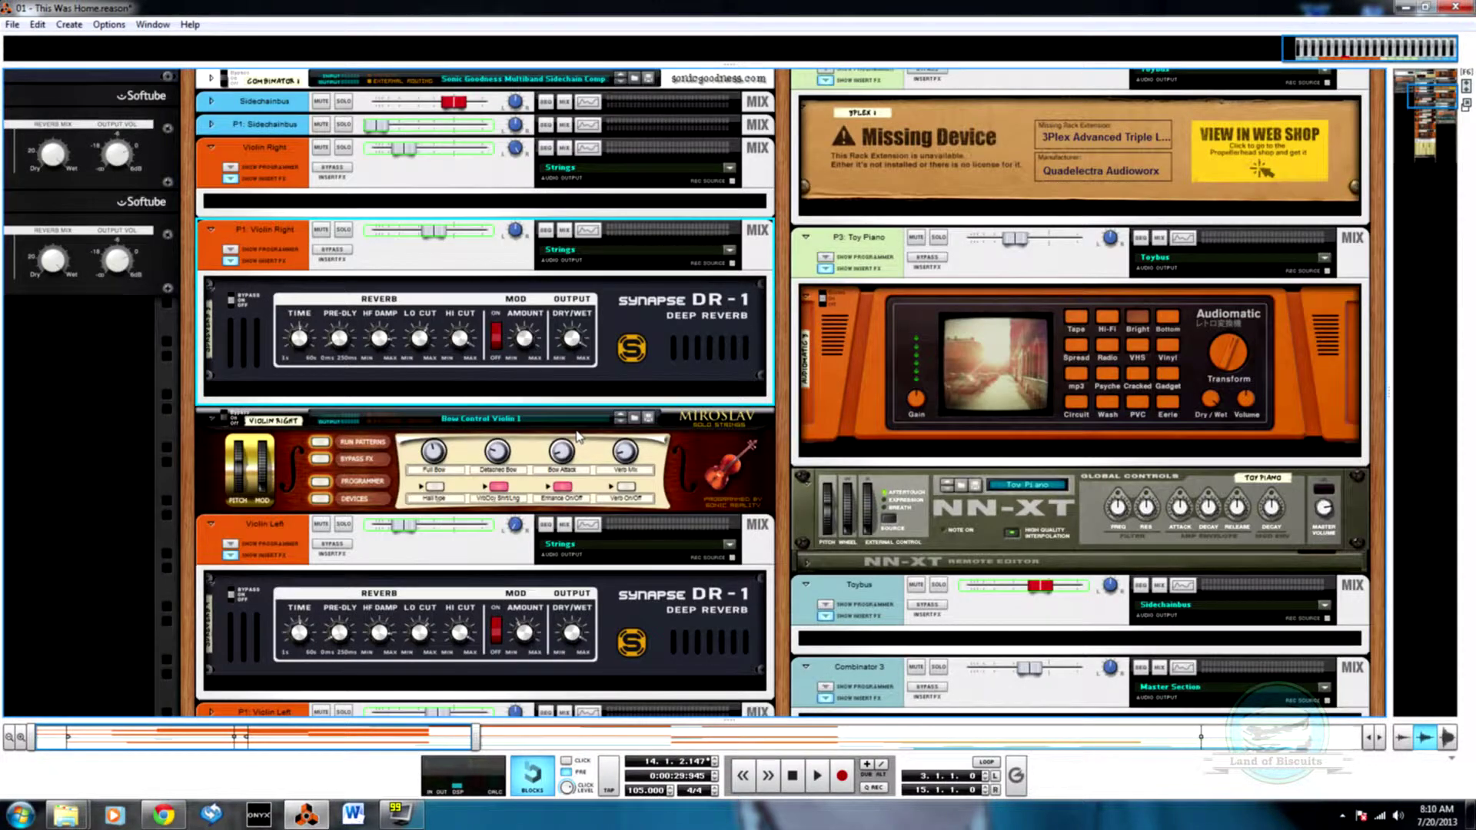
pyautogui.scroll(-4, 578, 436)
pyautogui.scroll(1, 577, 436)
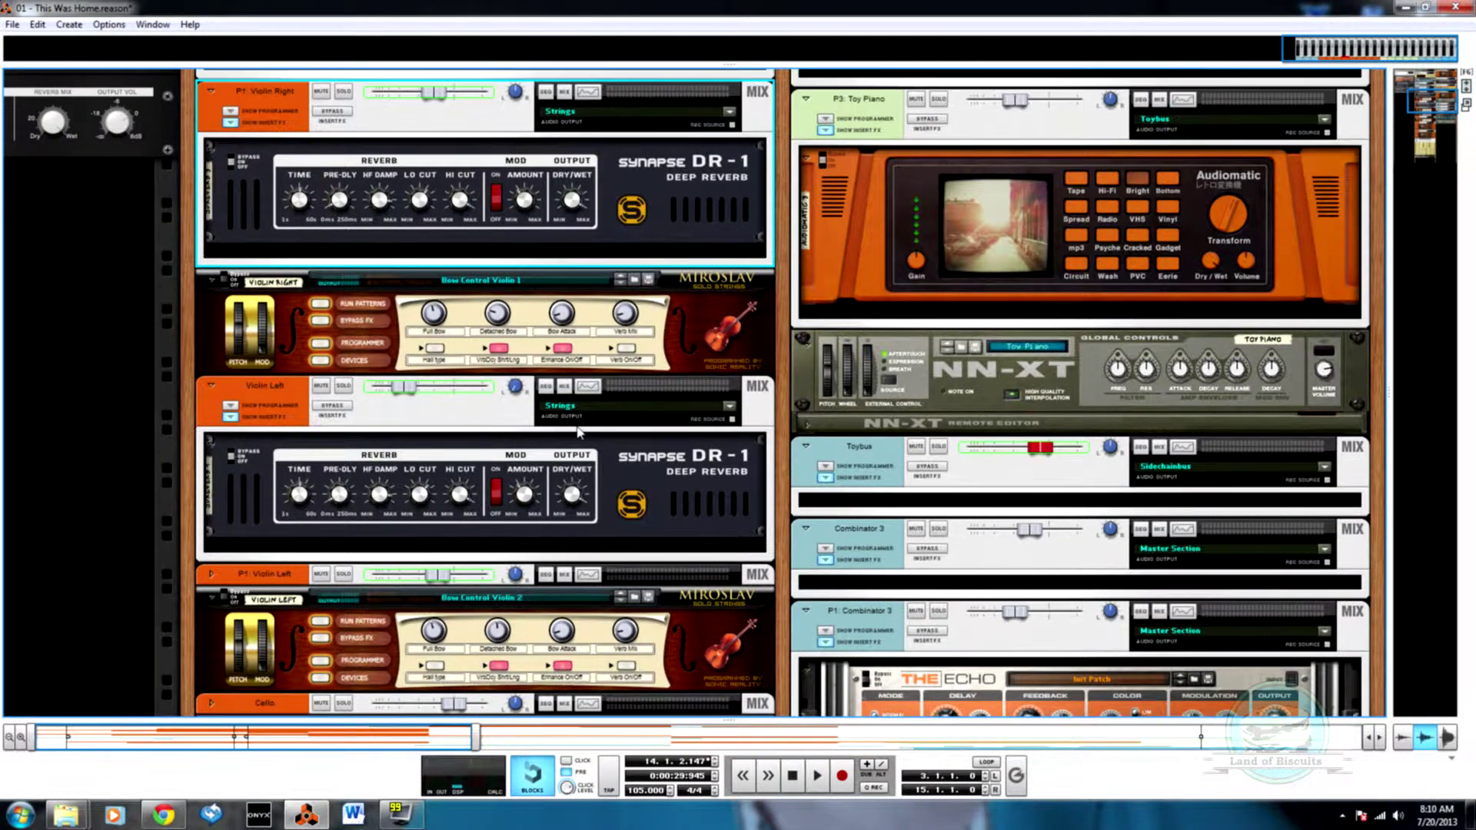
pyautogui.scroll(4, 578, 429)
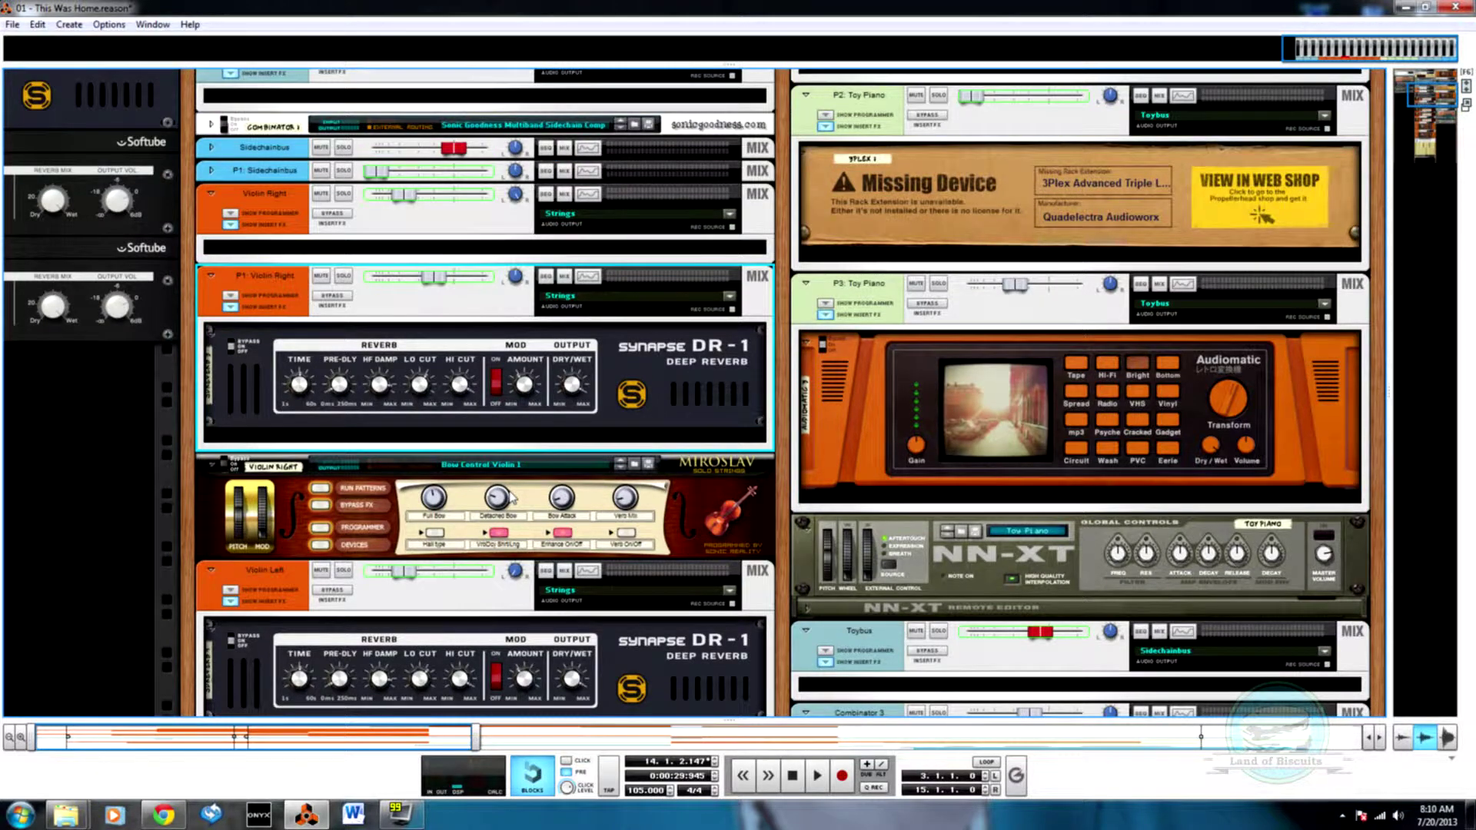
pyautogui.scroll(-3, 394, 577)
pyautogui.scroll(-3, 396, 582)
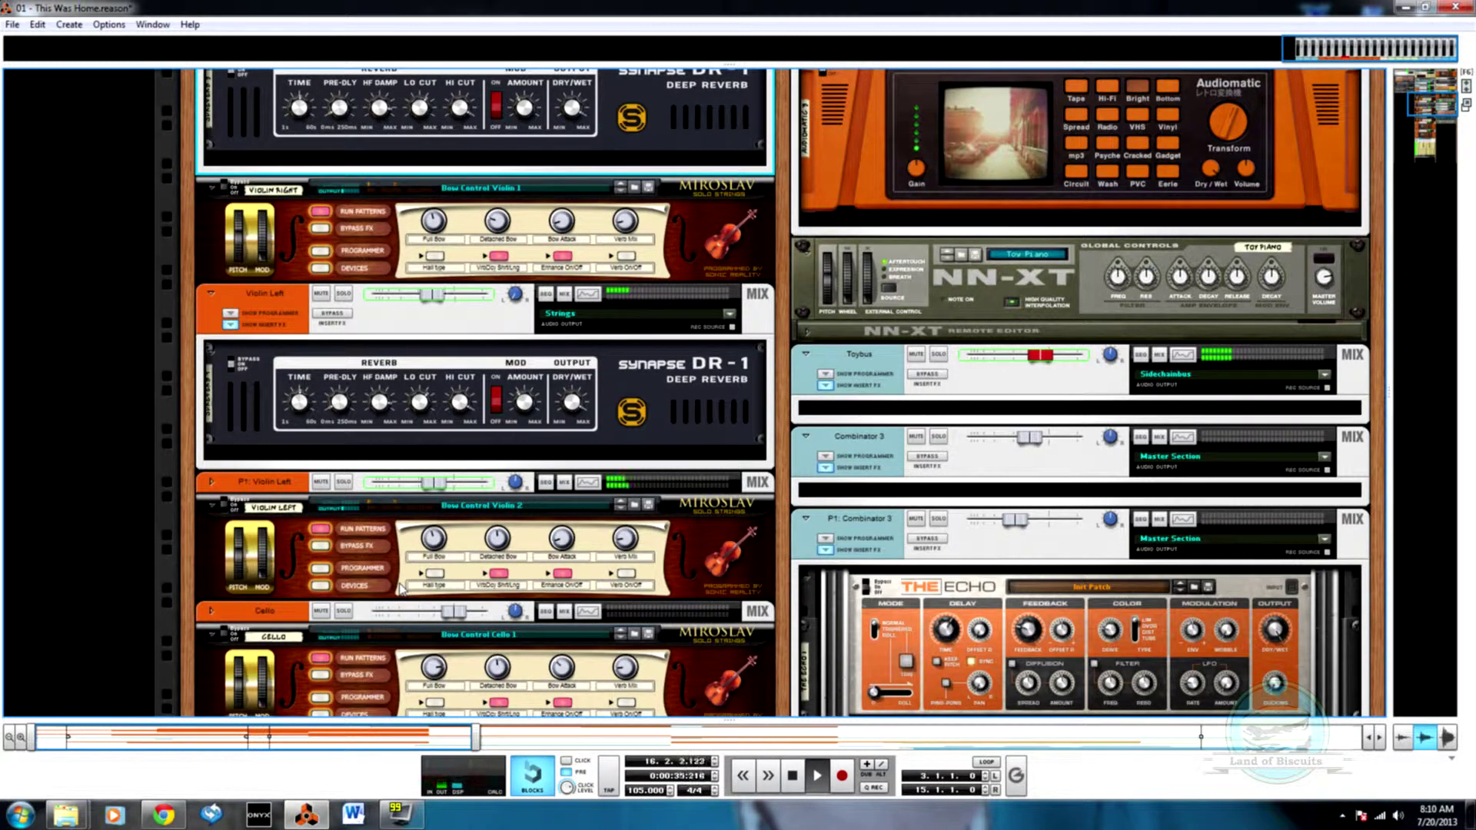
pyautogui.press('F7')
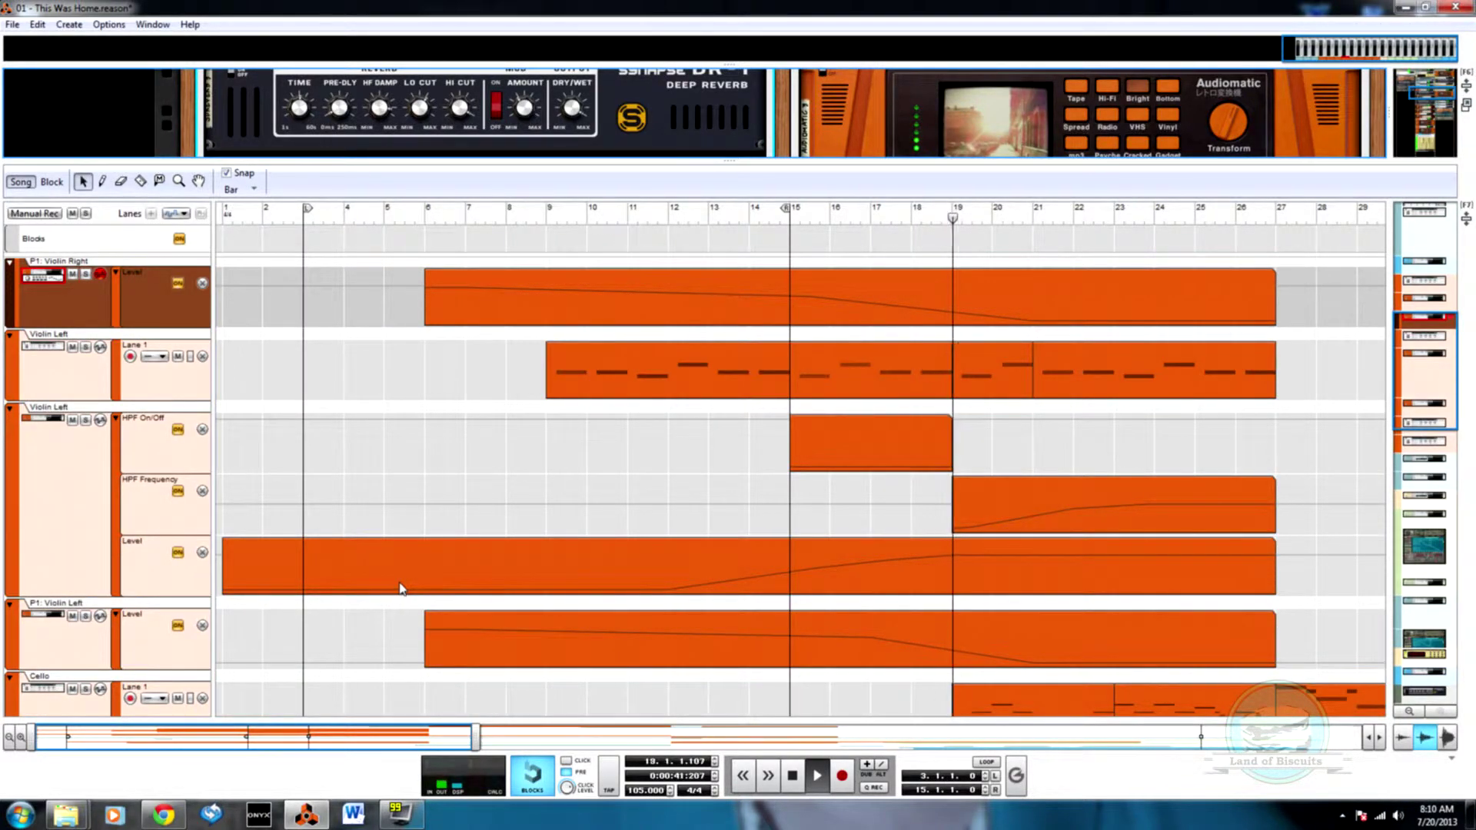
pyautogui.press('F7')
pyautogui.press('space')
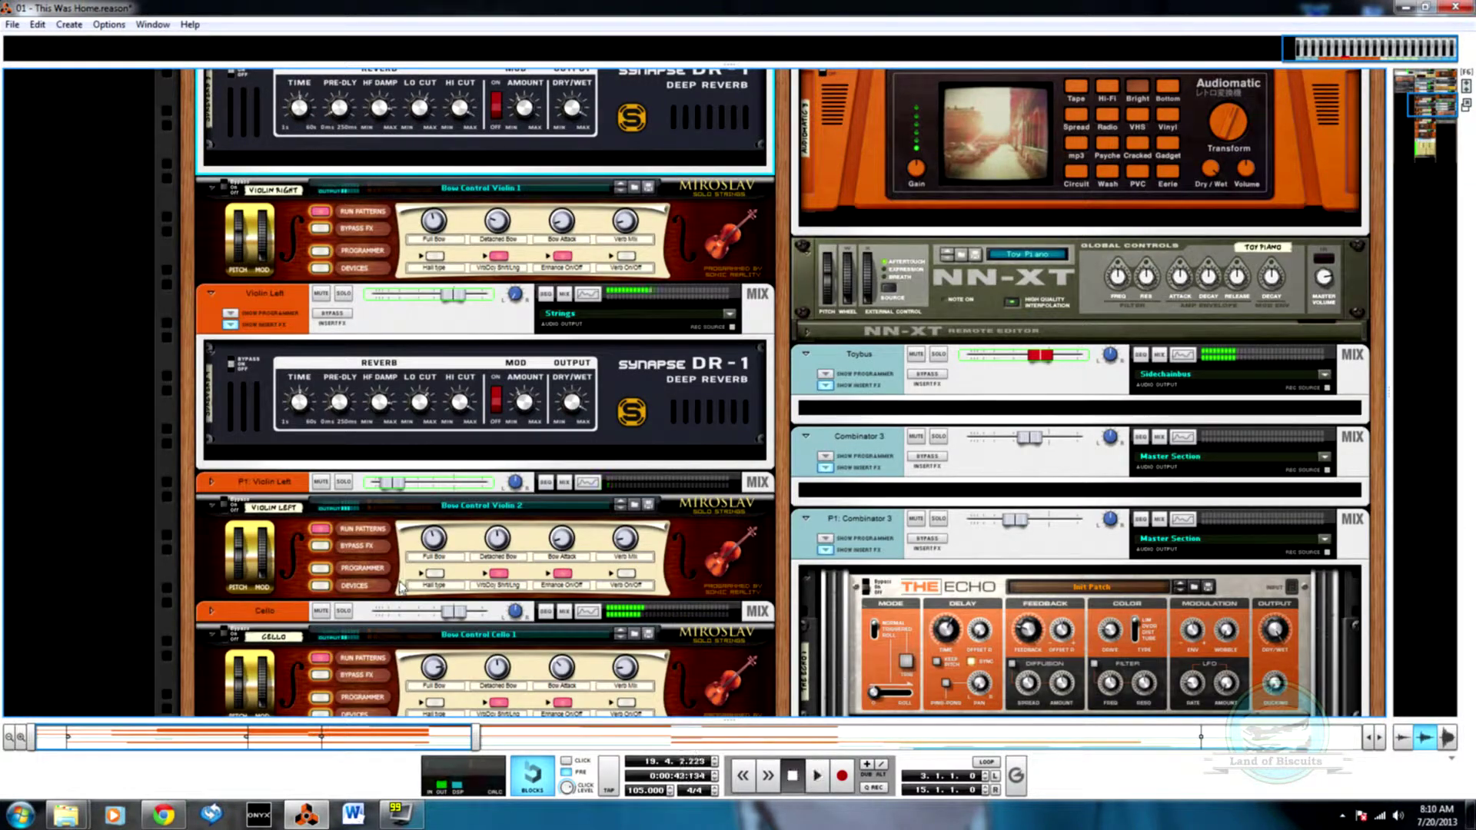
# - Disconnect the DR-1 reverb from the Violin Left mix channel's insert effects at the rear of the rack
pyautogui.press('Tab')
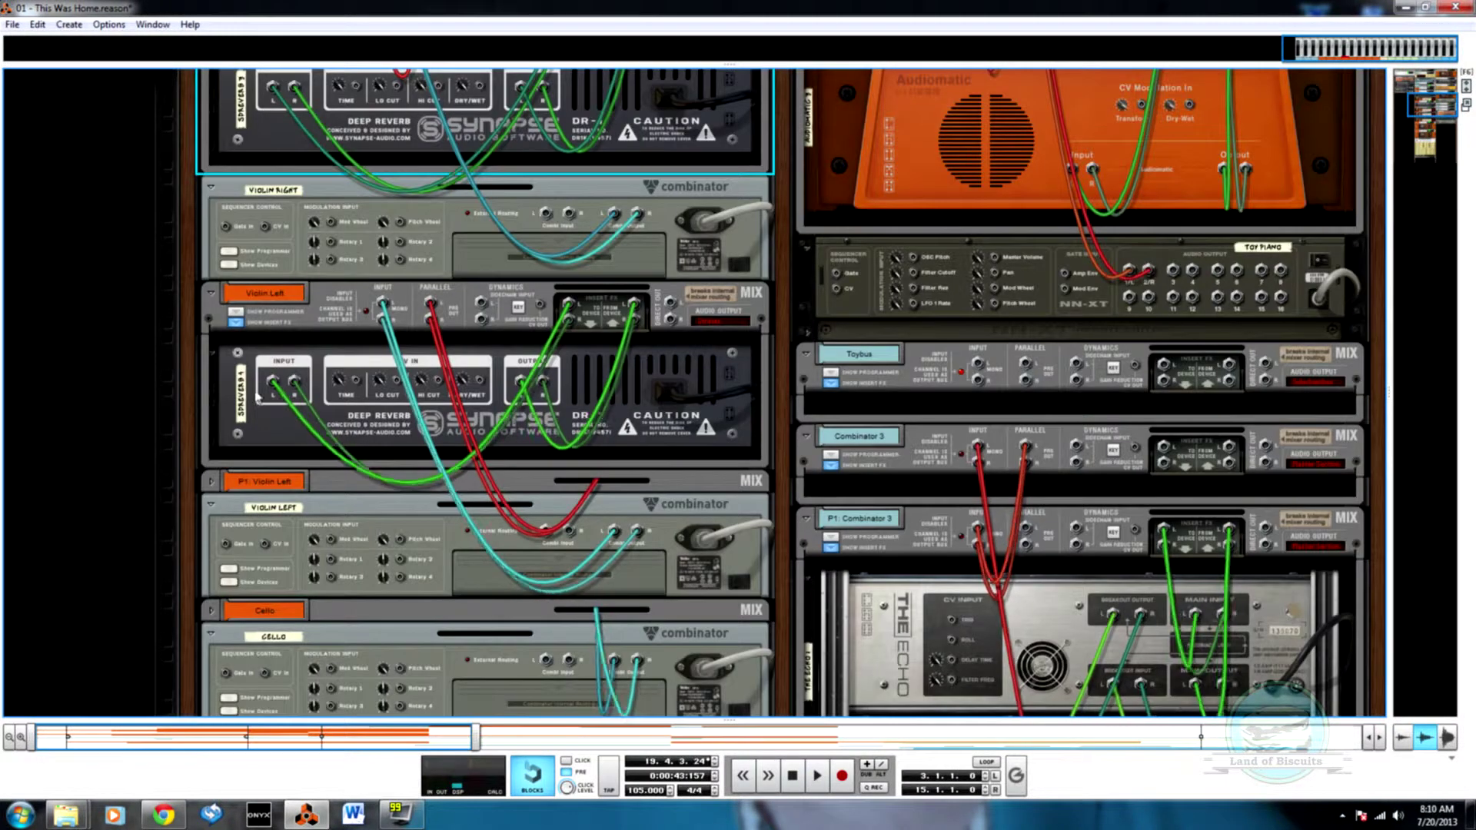
pyautogui.moveTo(271, 371); pyautogui.dragTo(314, 401)
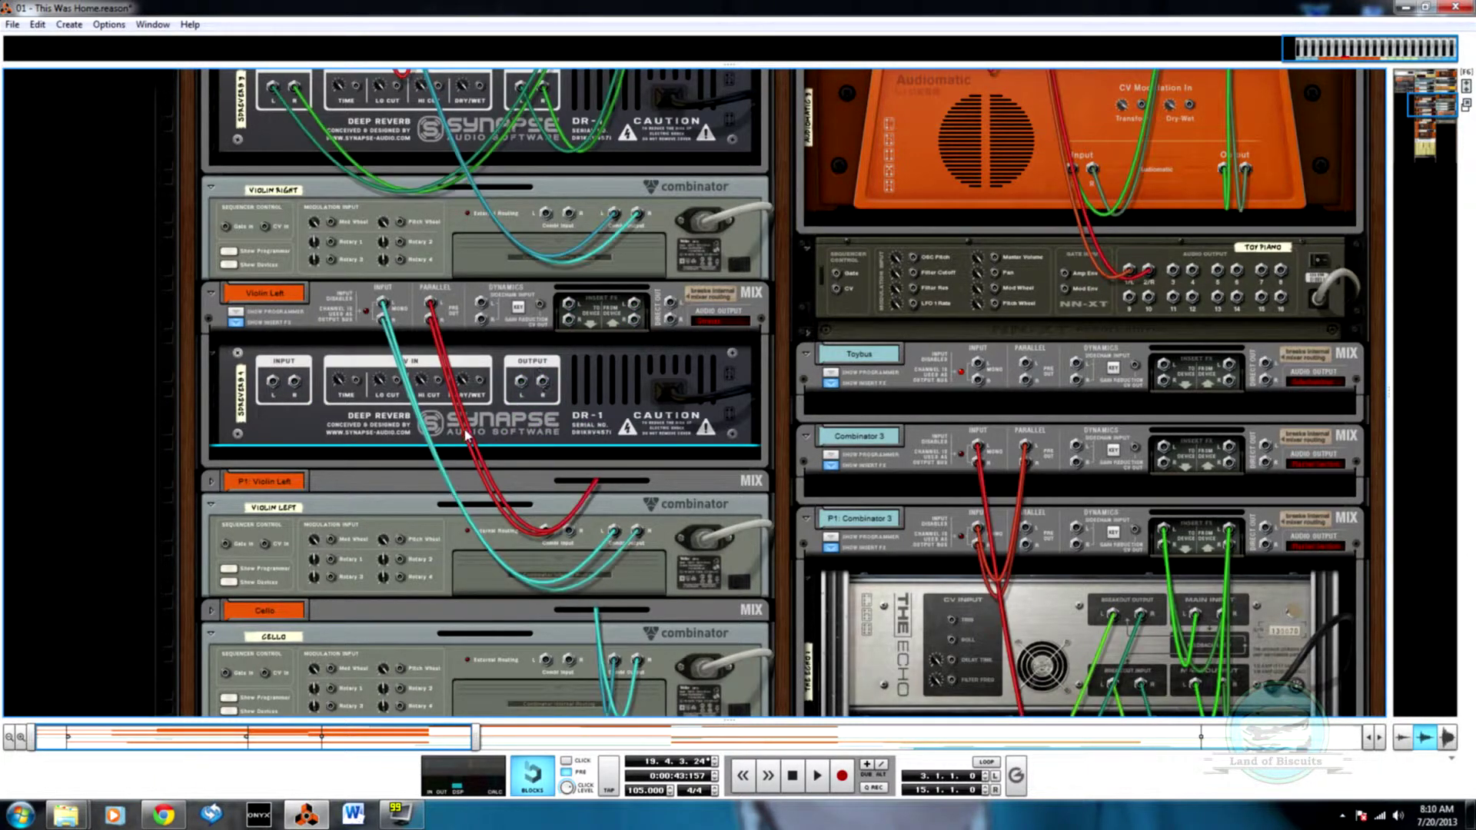
pyautogui.press('Tab')
# - Unfold P1: Violin Left, show its insert effects, move the DR-1 reverb into them and check the rear cabling
pyautogui.click(207, 482)
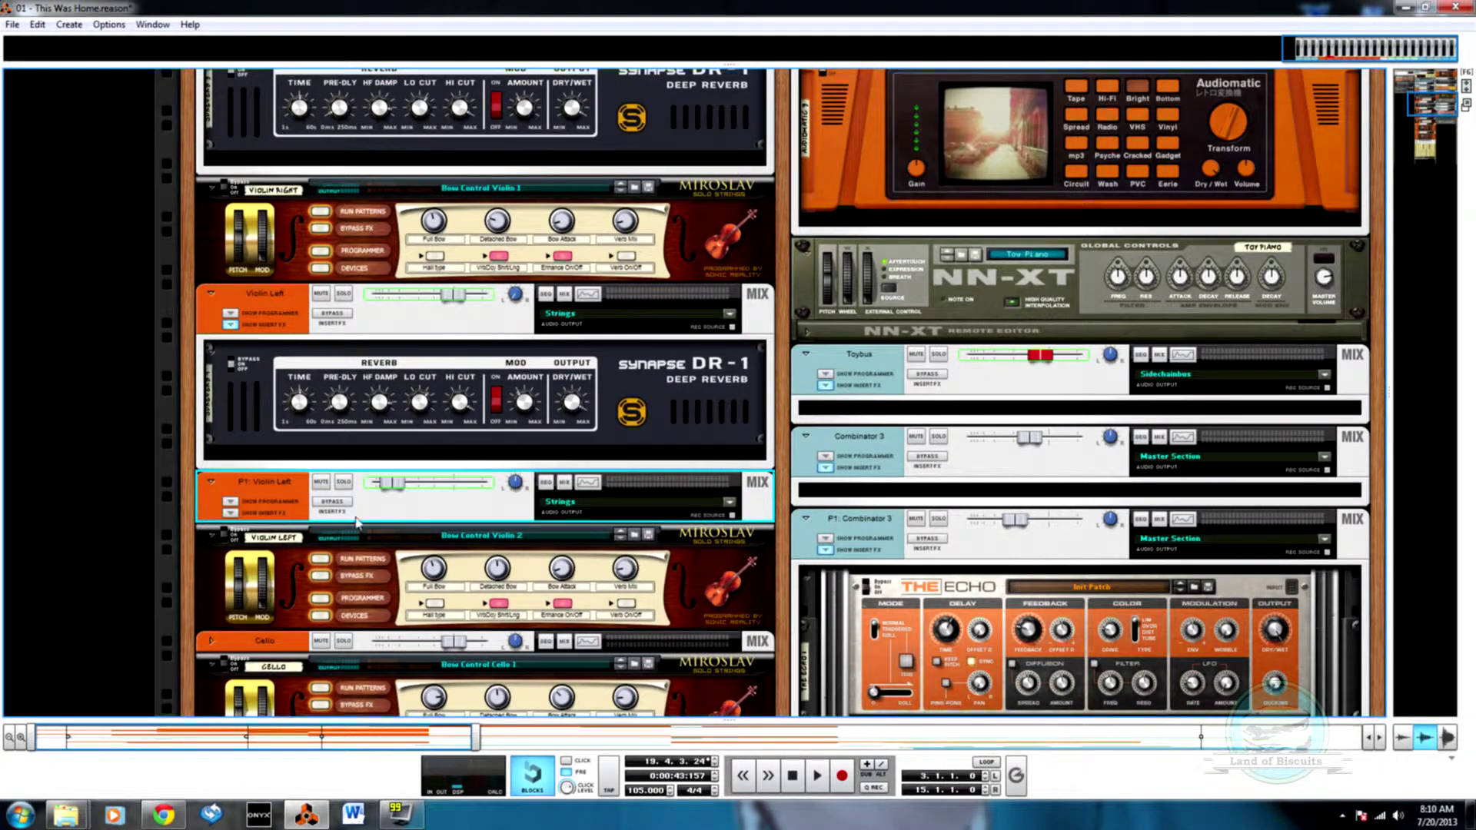
pyautogui.click(230, 513)
pyautogui.moveTo(269, 422); pyautogui.dragTo(565, 396)
pyautogui.press('Tab')
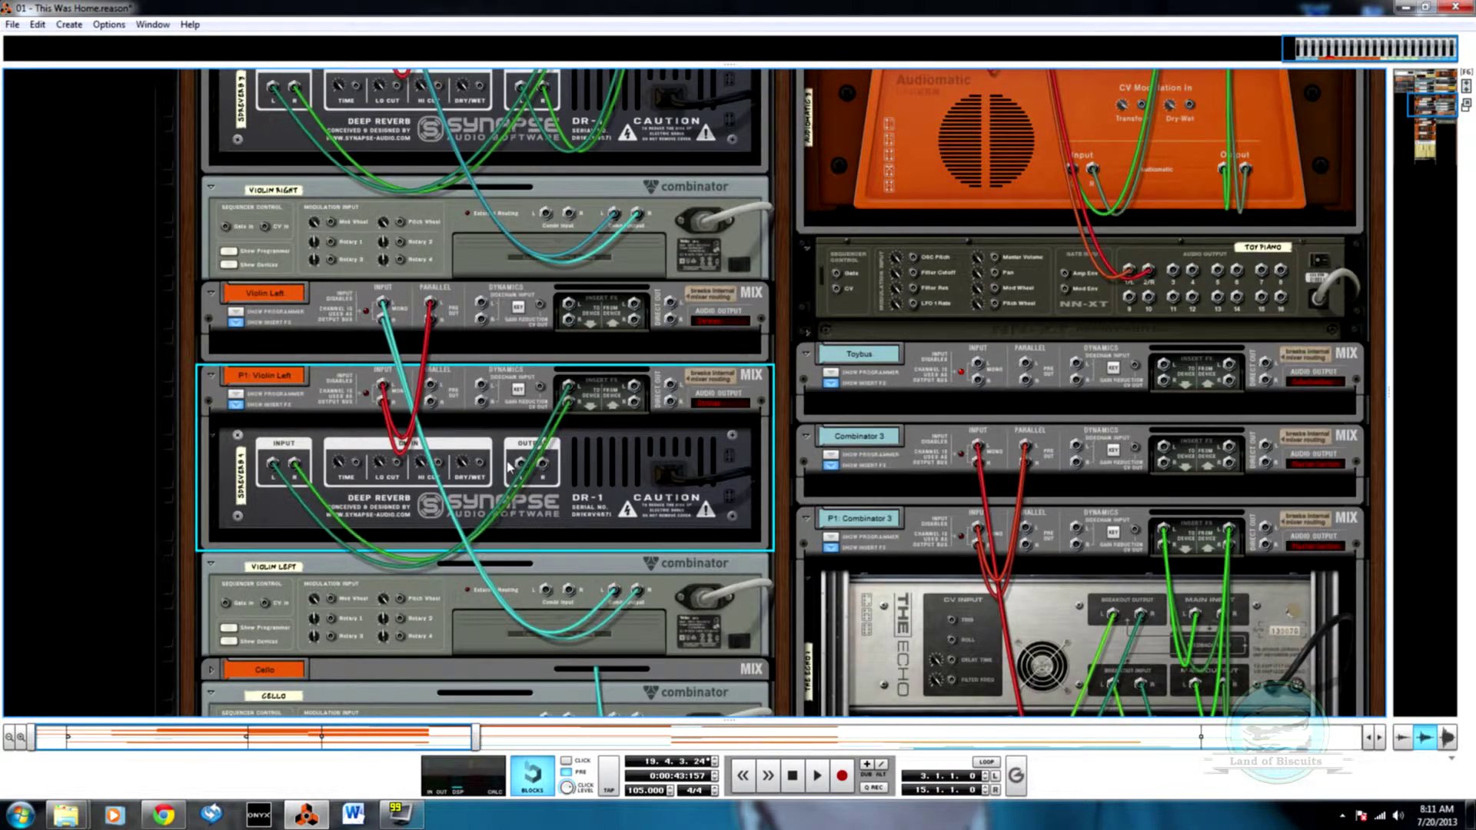
pyautogui.press('Tab')
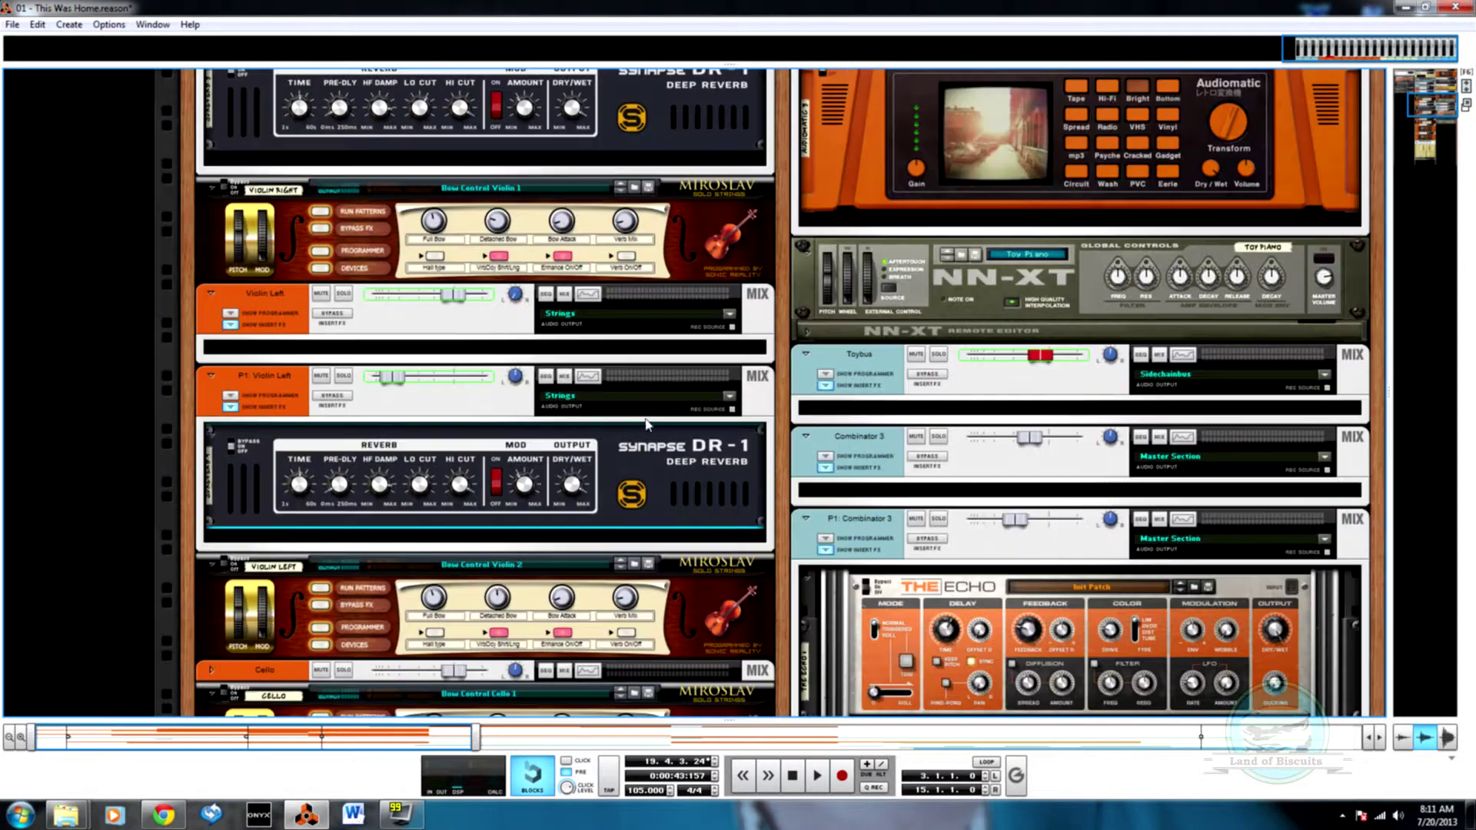
# - Play the song from about bar 9 and check both violins' dry and reverb channel faders and meters in the rack
pyautogui.press('F7')
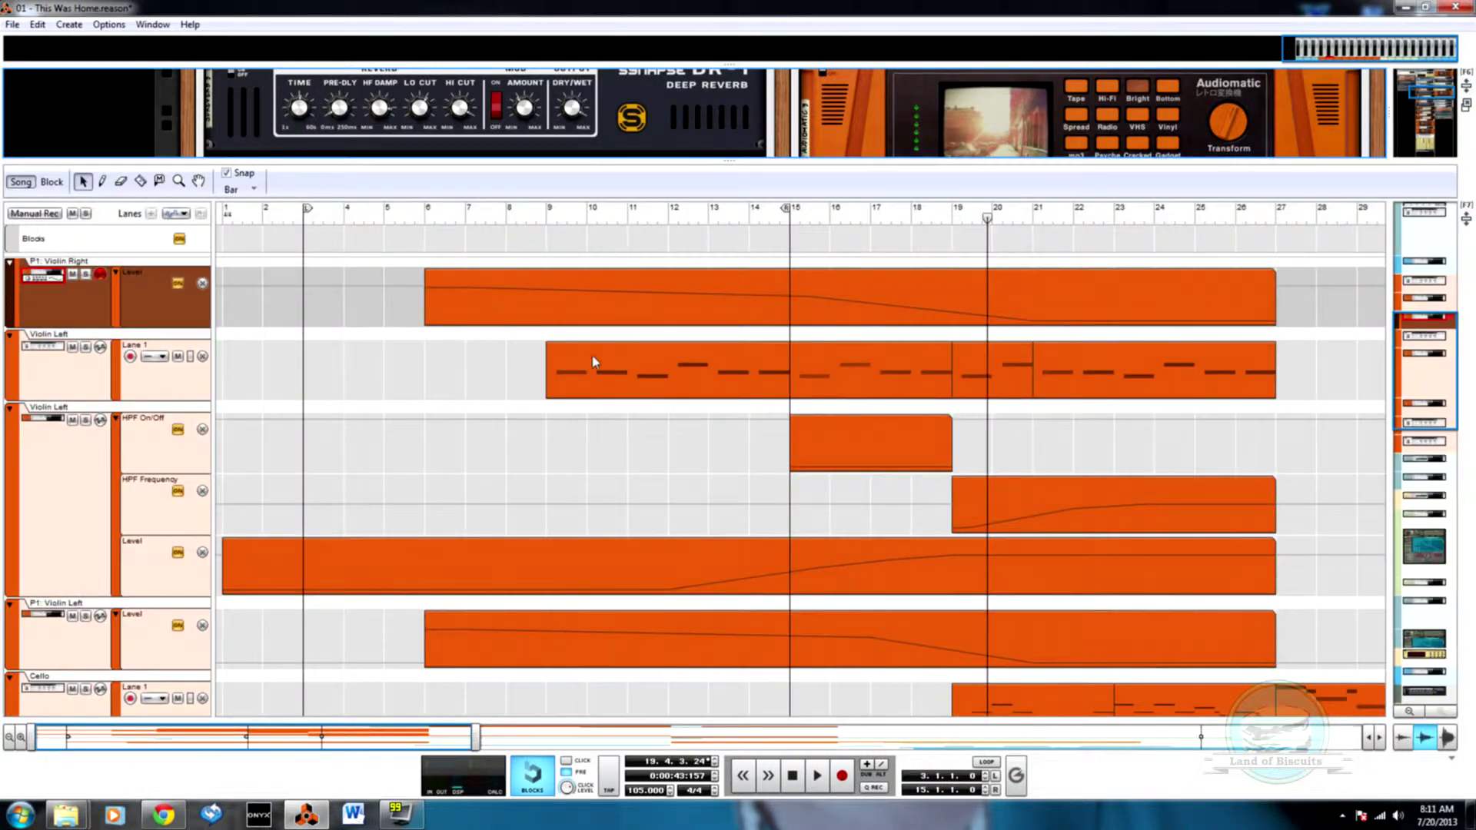
pyautogui.click(315, 226)
pyautogui.press('space')
pyautogui.click(544, 234)
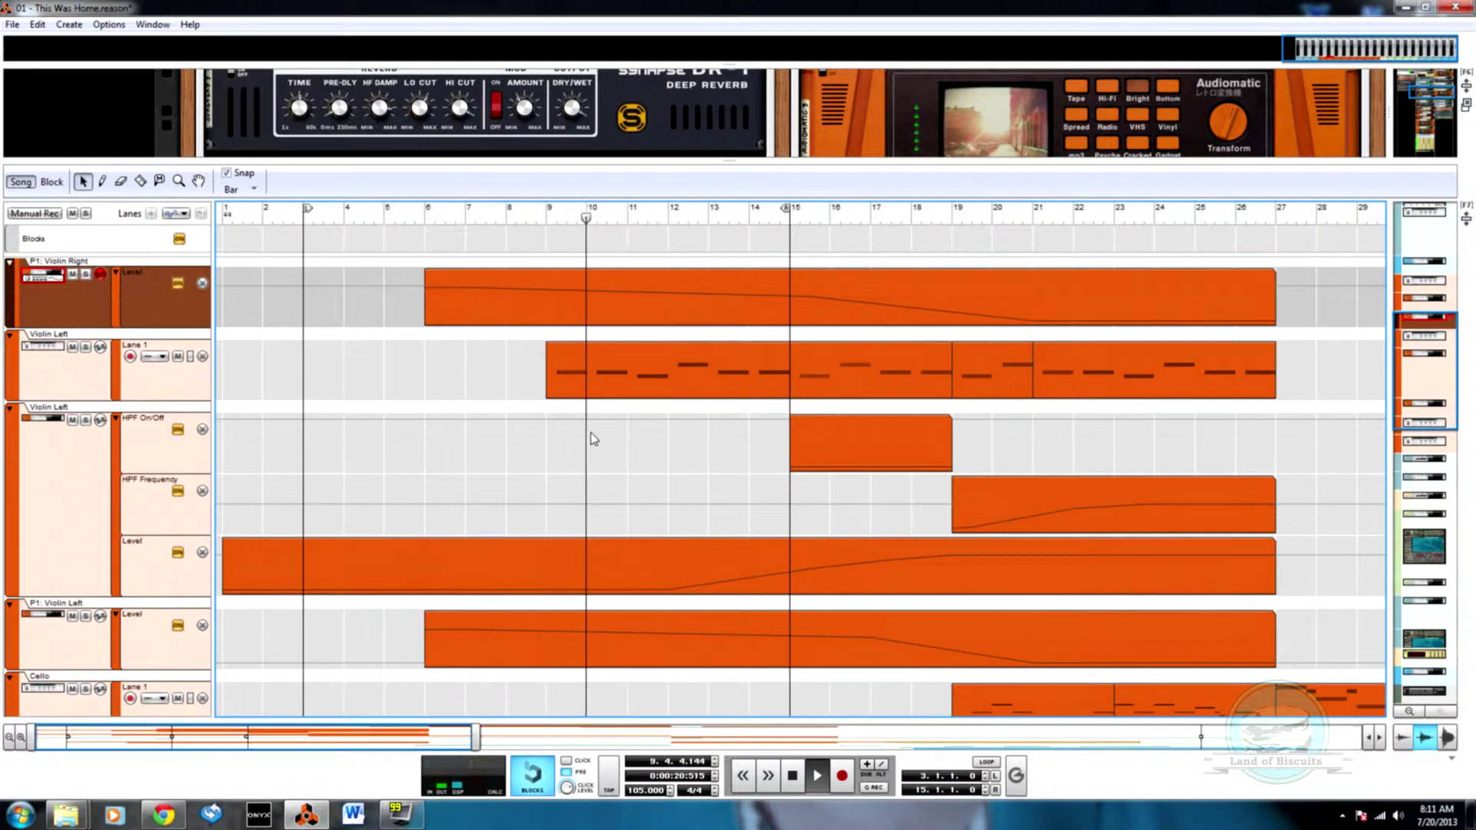
pyautogui.press('F7')
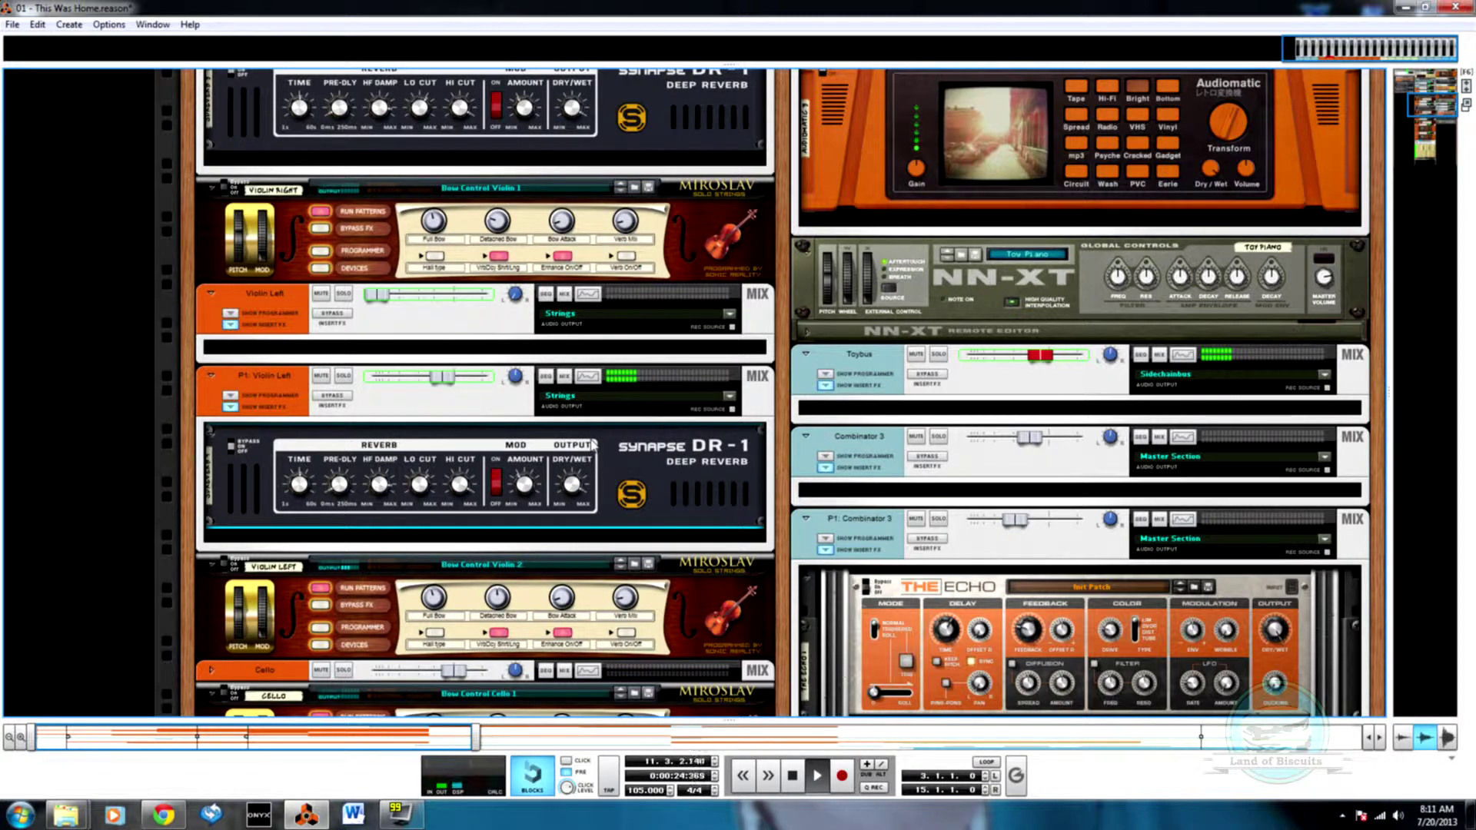
pyautogui.scroll(3, 592, 443)
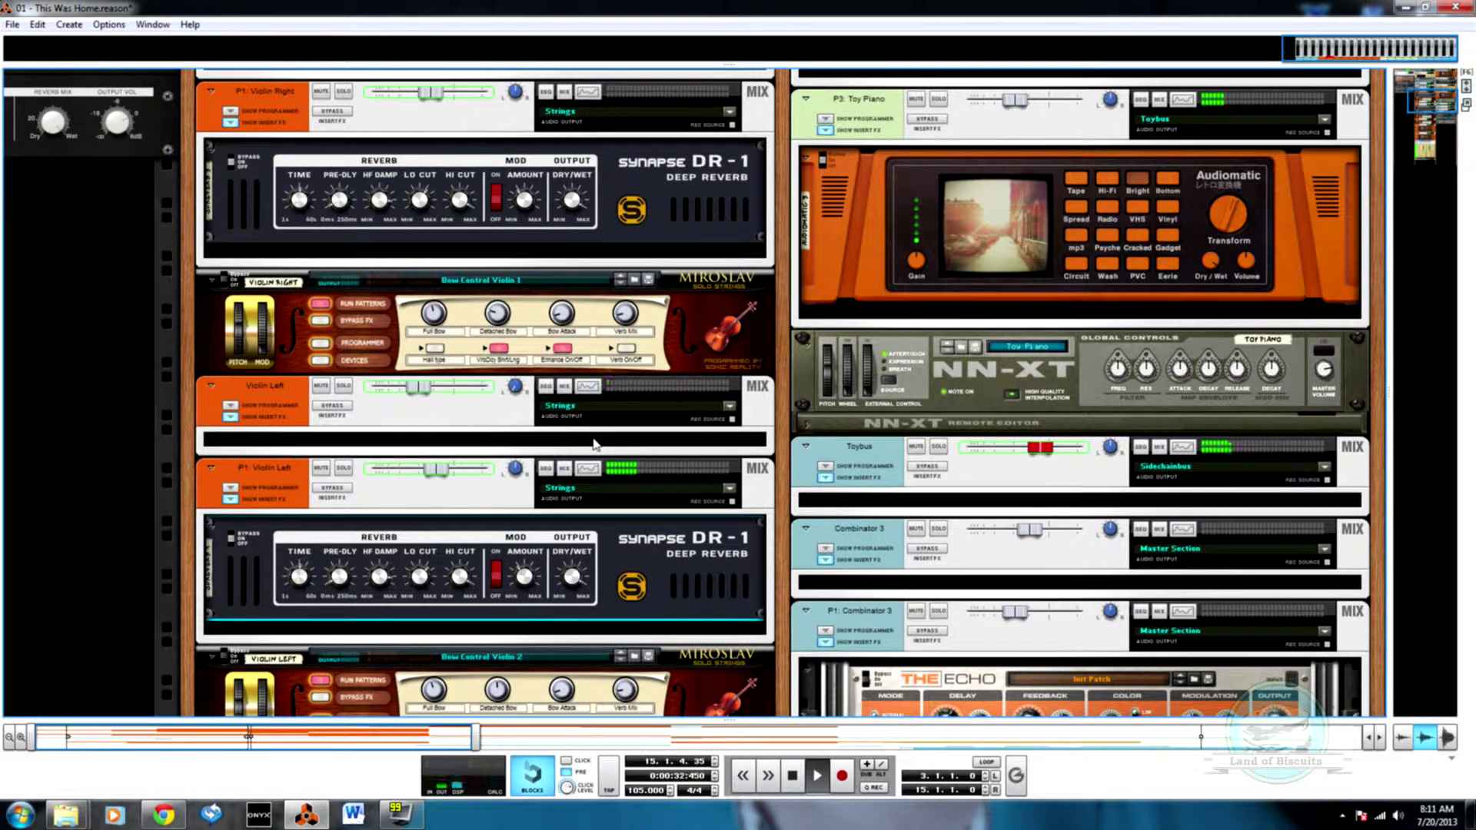
# - Review the violins' Level automation curves against their rack faders while playback continues toward bar 26
pyautogui.press('F7')
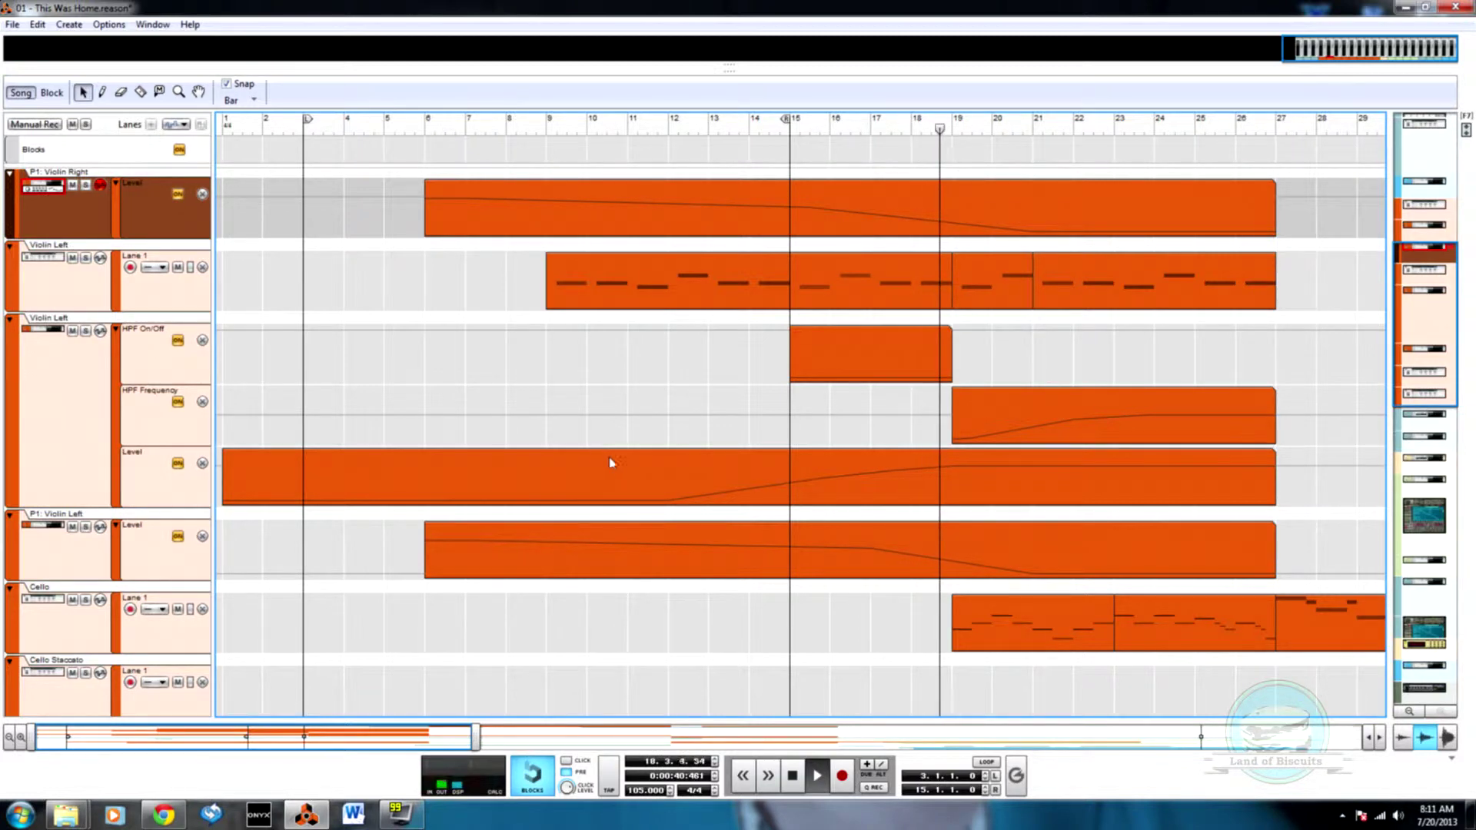
pyautogui.scroll(5, 669, 471)
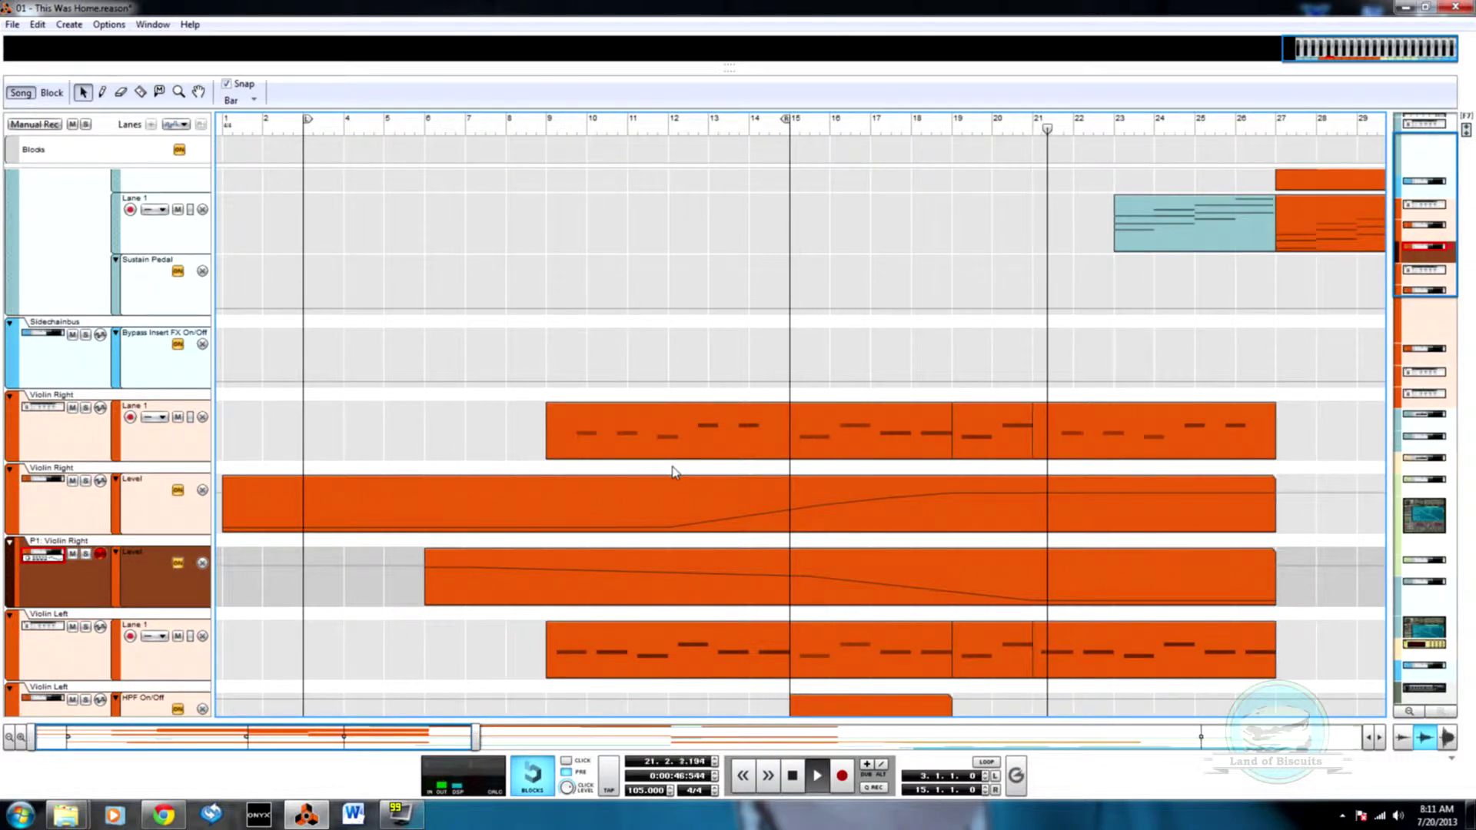
pyautogui.press('F6')
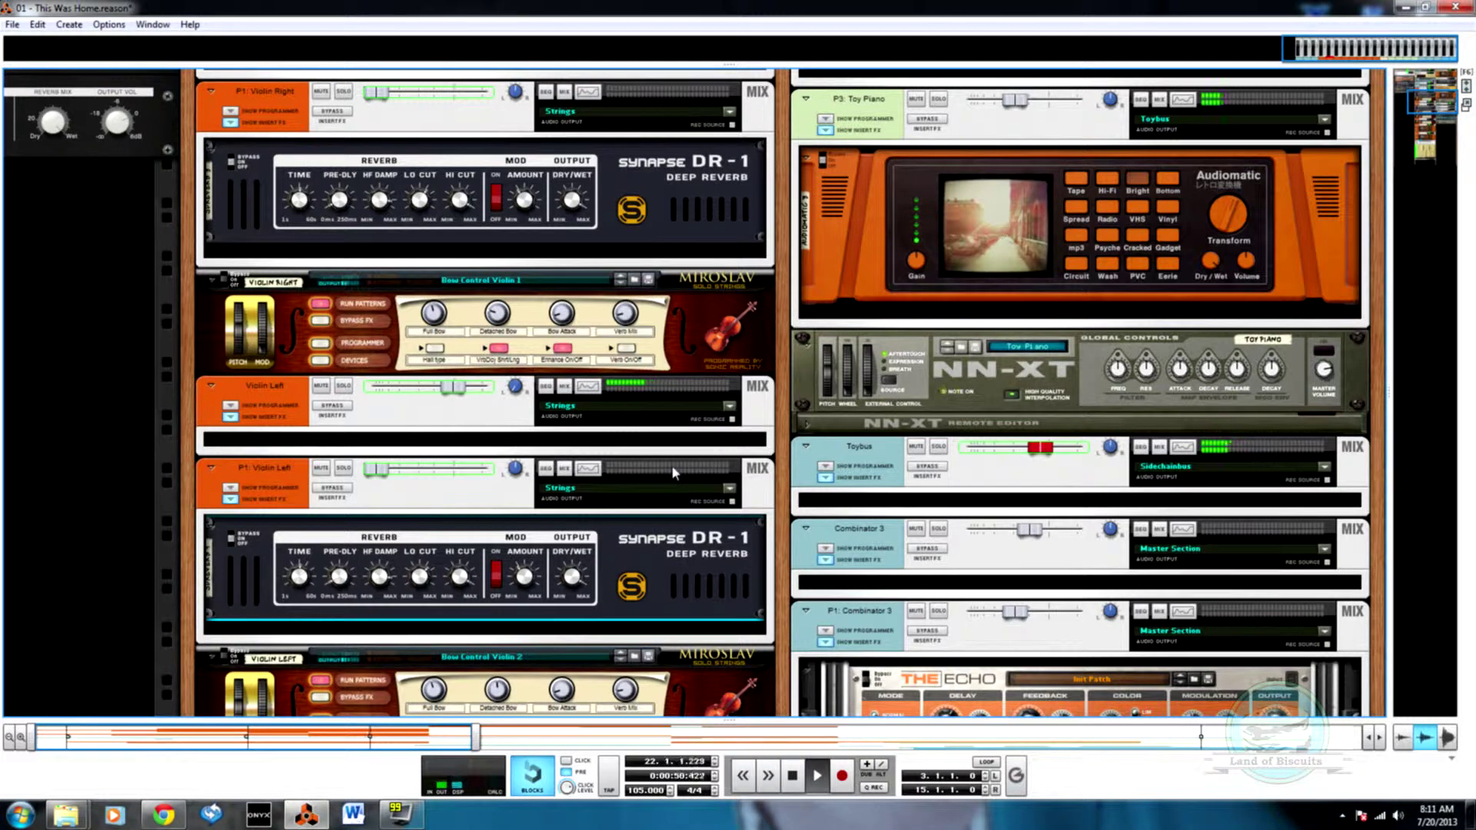
pyautogui.press('F7')
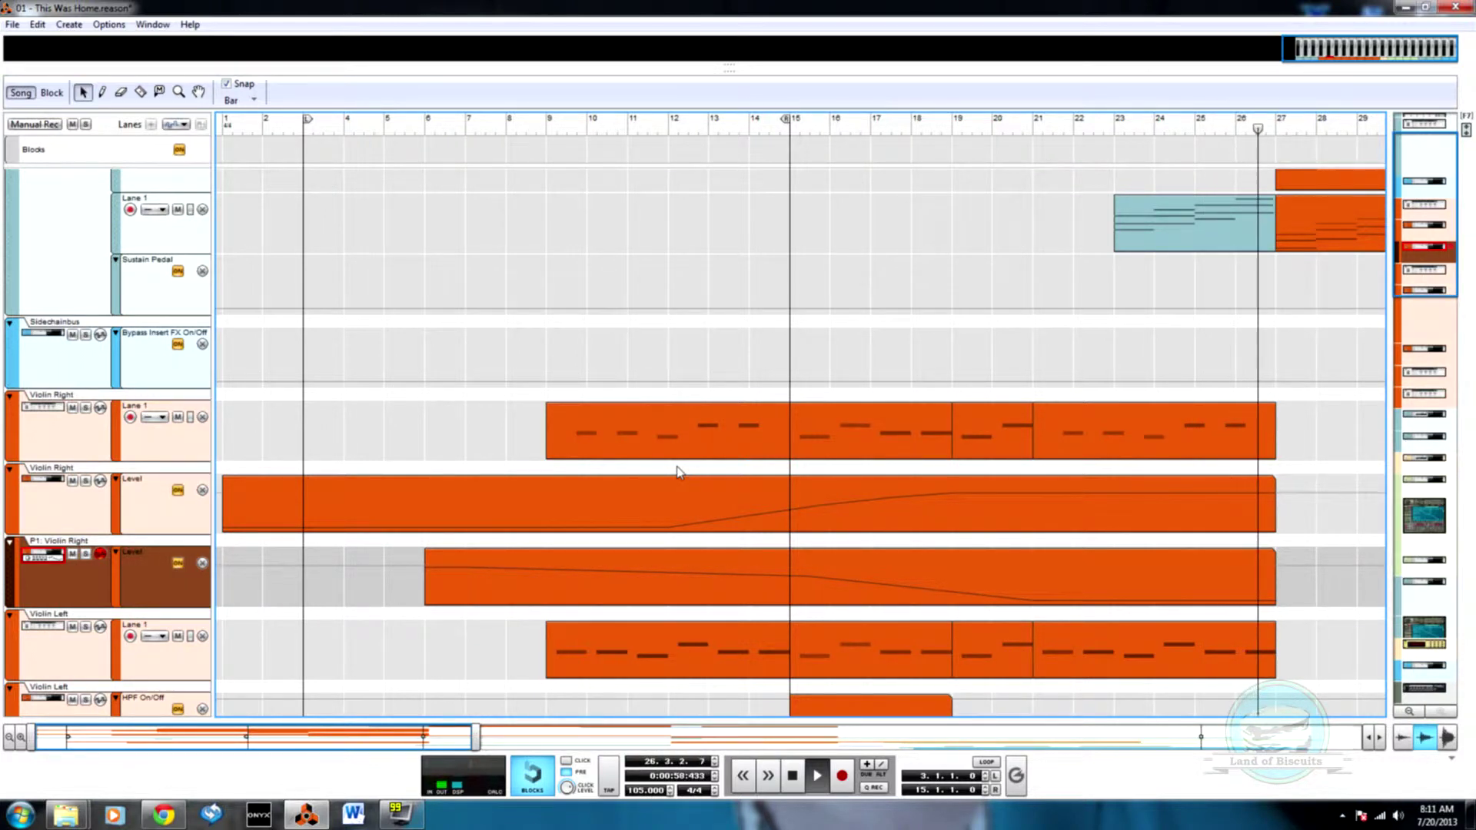
# - Compare the faders of both violins' dry and parallel DR-1 reverb channels in the rack
pyautogui.press('F6')
pyautogui.scroll(3, 570, 444)
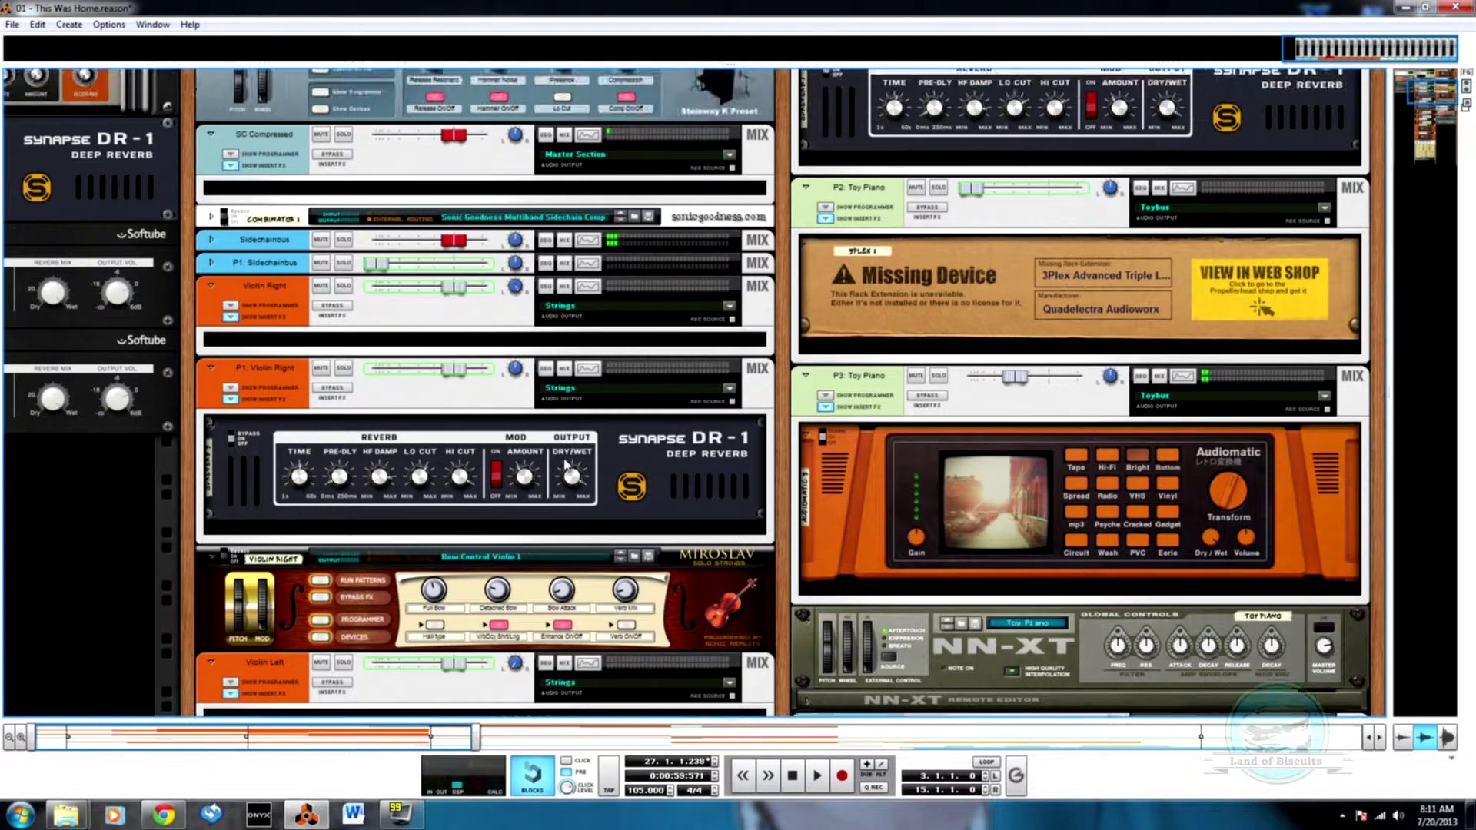
pyautogui.scroll(-2, 567, 423)
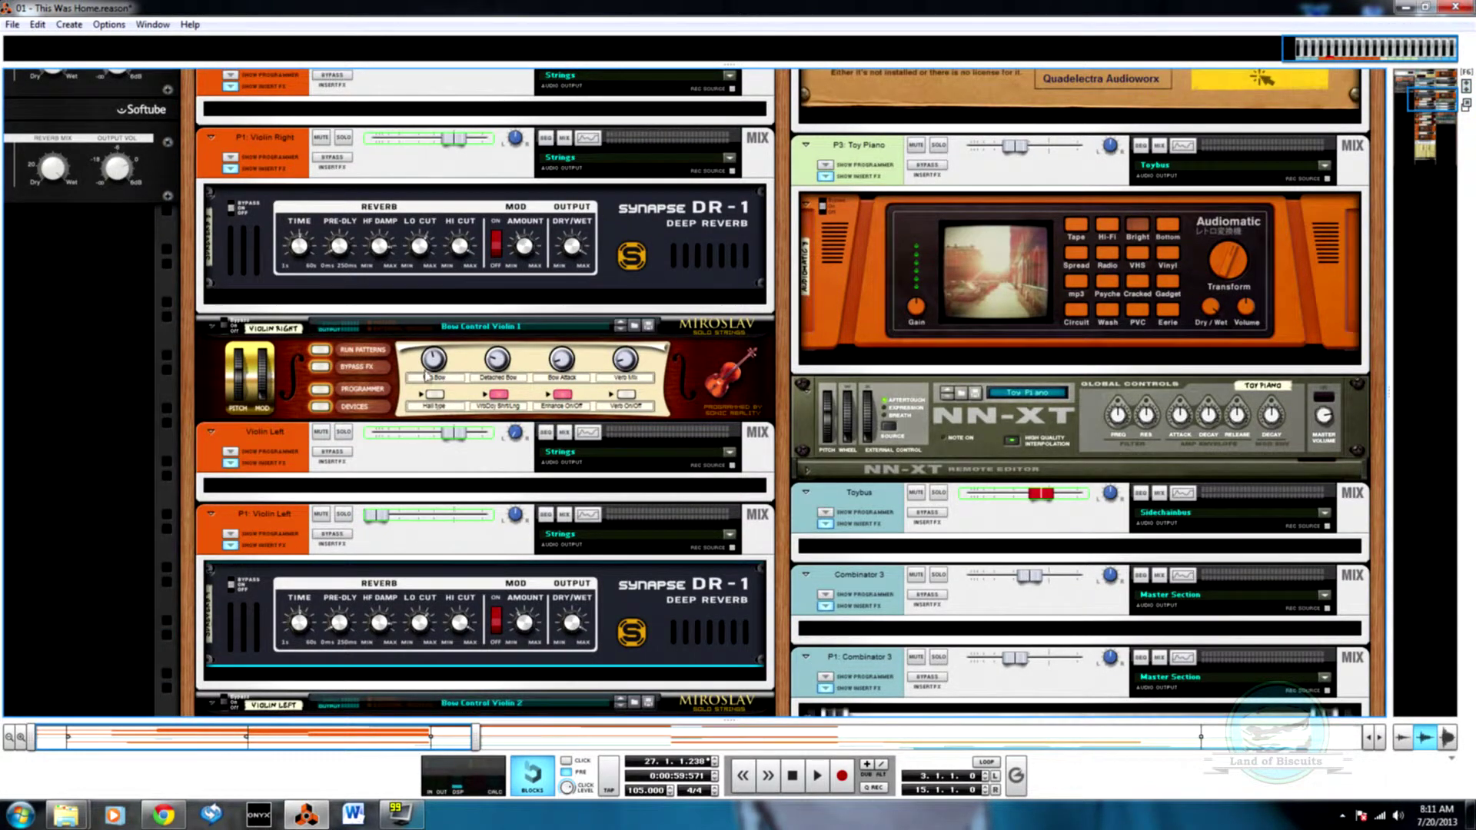
pyautogui.scroll(2, 426, 375)
pyautogui.scroll(4, 408, 410)
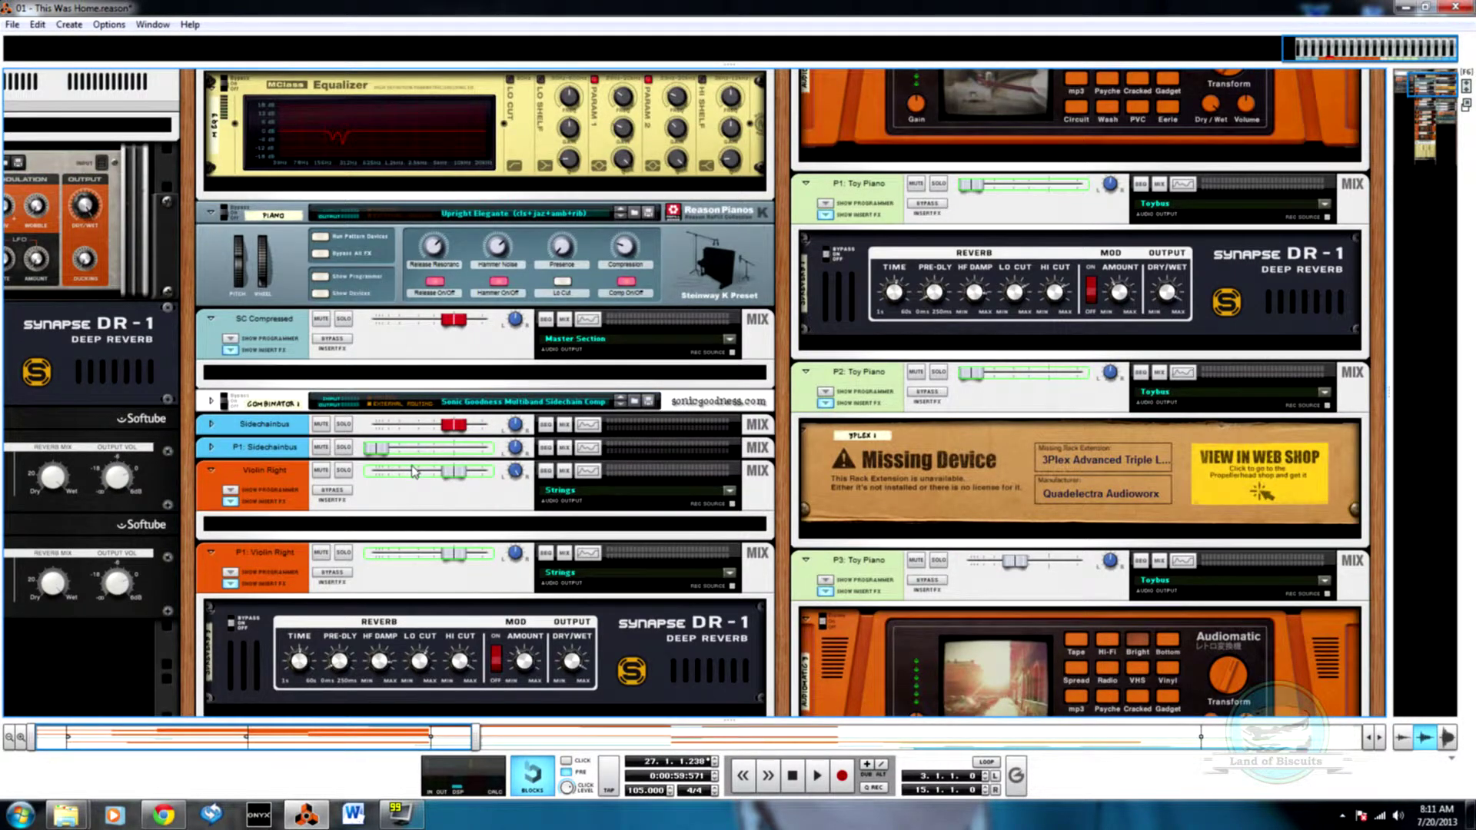
pyautogui.press('F7')
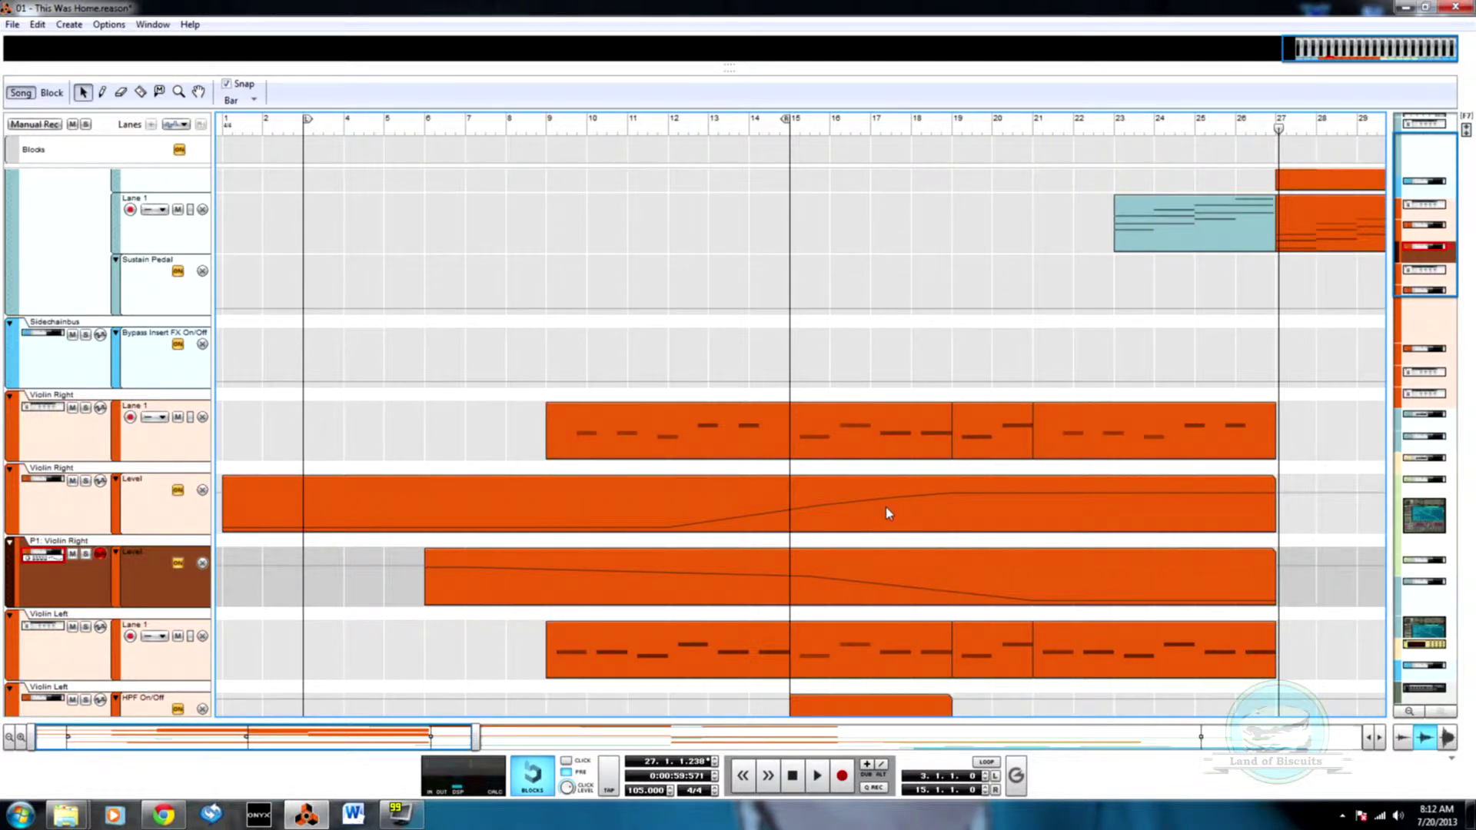
# - Lower the upper points of the Violin Right Level automation between bars 15 and 19, setting the bar 19 point to 609
pyautogui.scroll(-3, 886, 508)
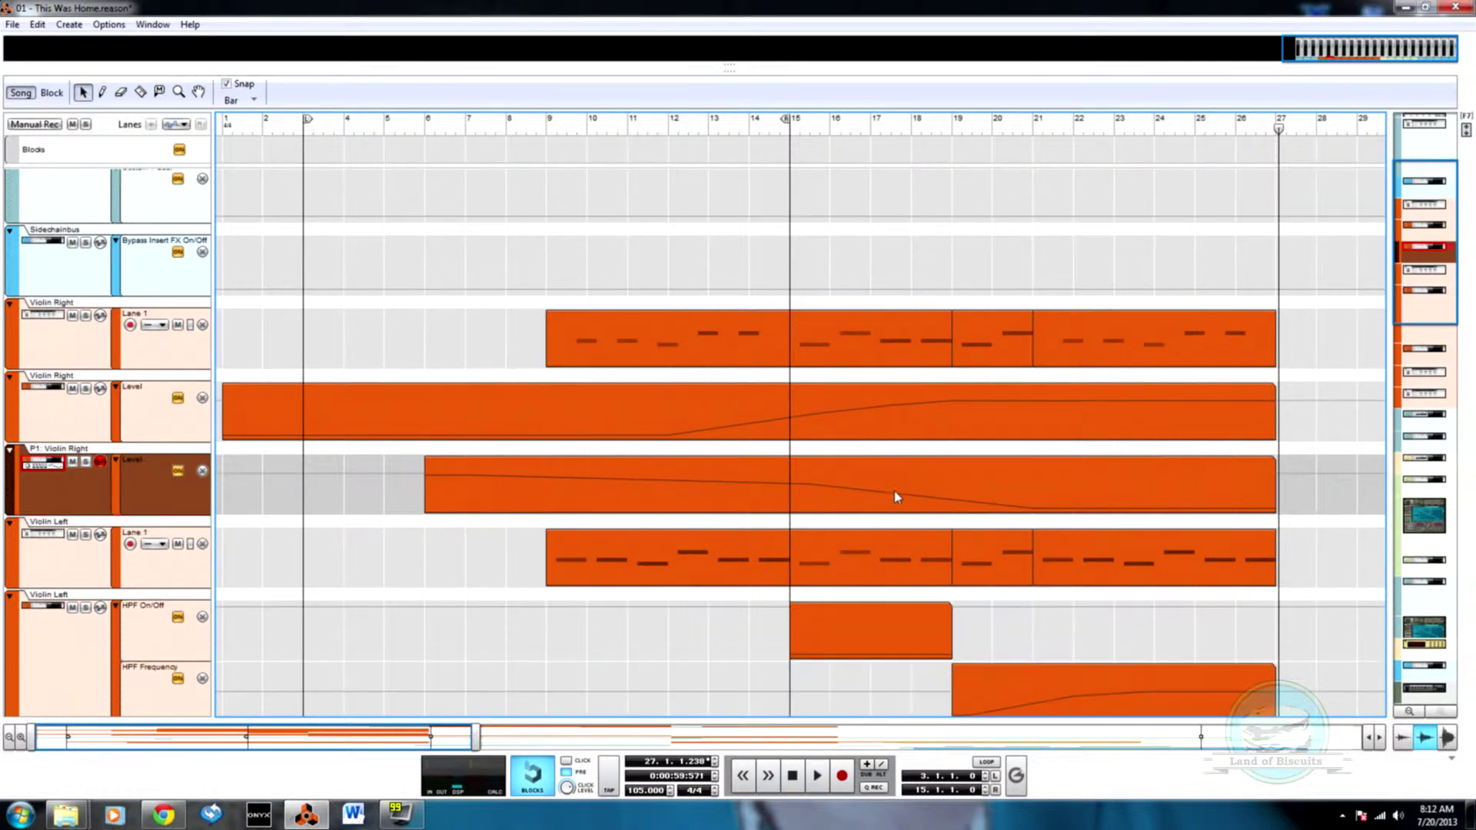
pyautogui.doubleClick(912, 429)
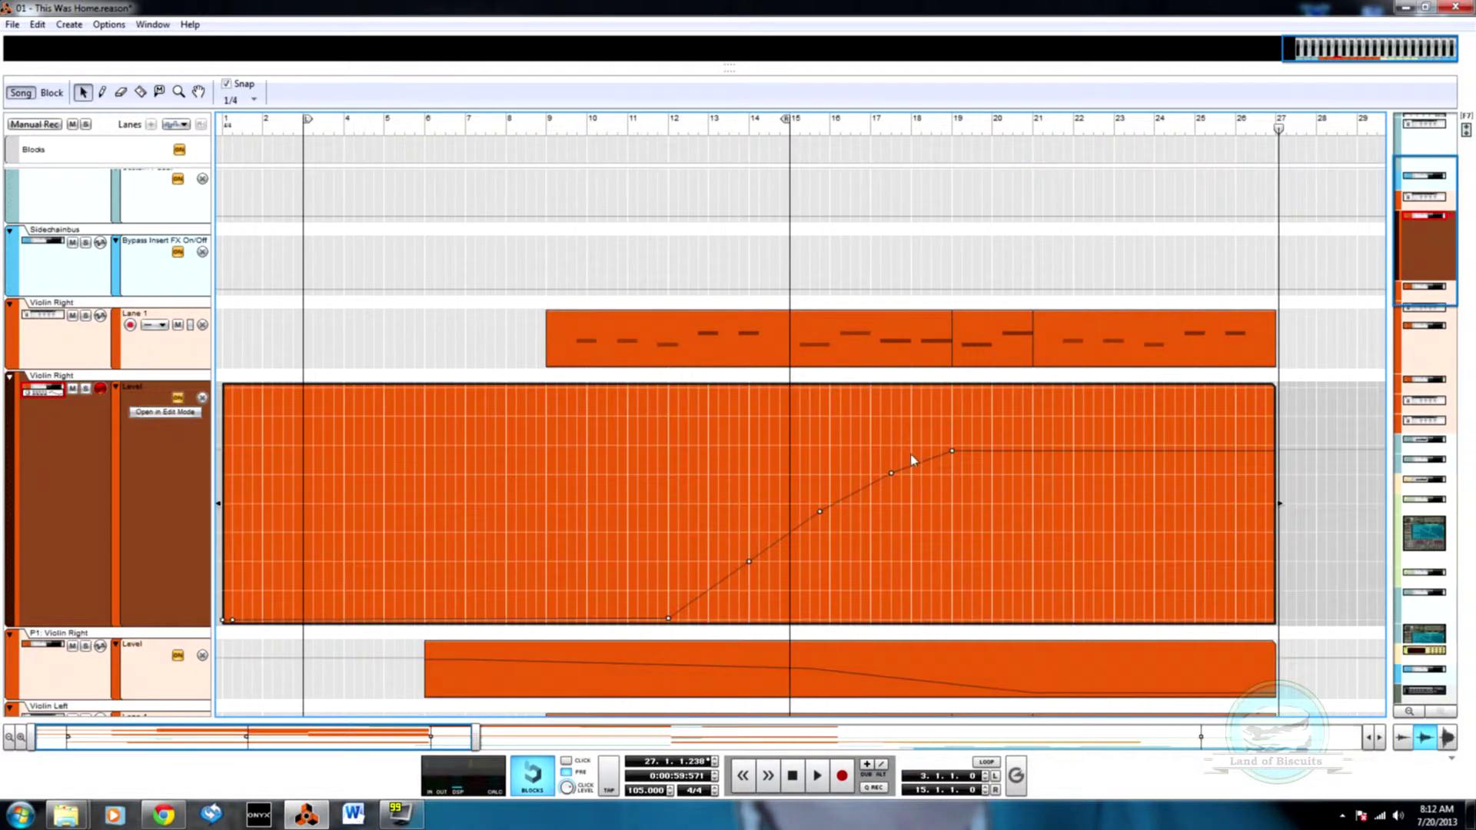
pyautogui.click(916, 464)
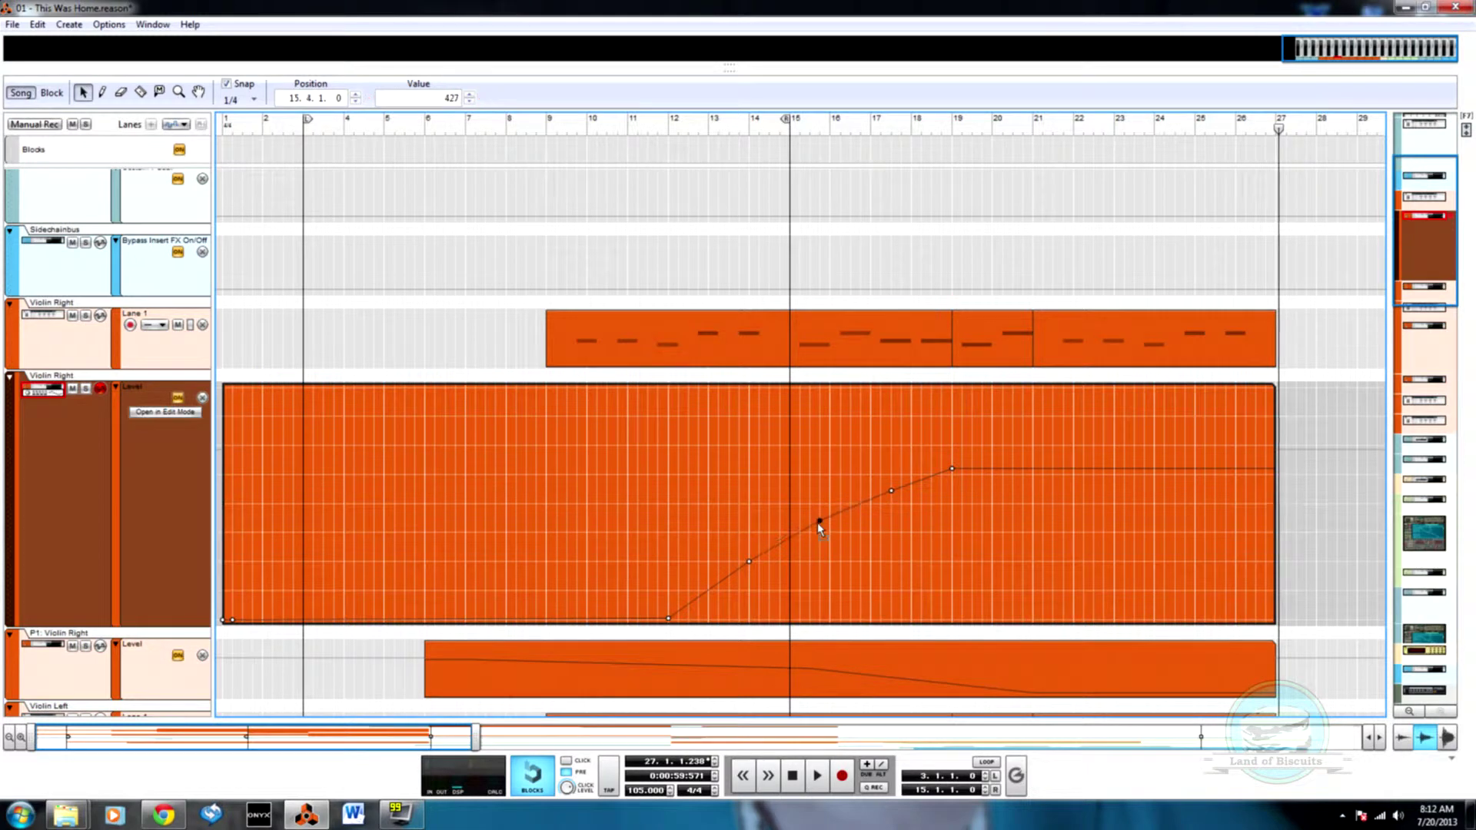
pyautogui.click(959, 492)
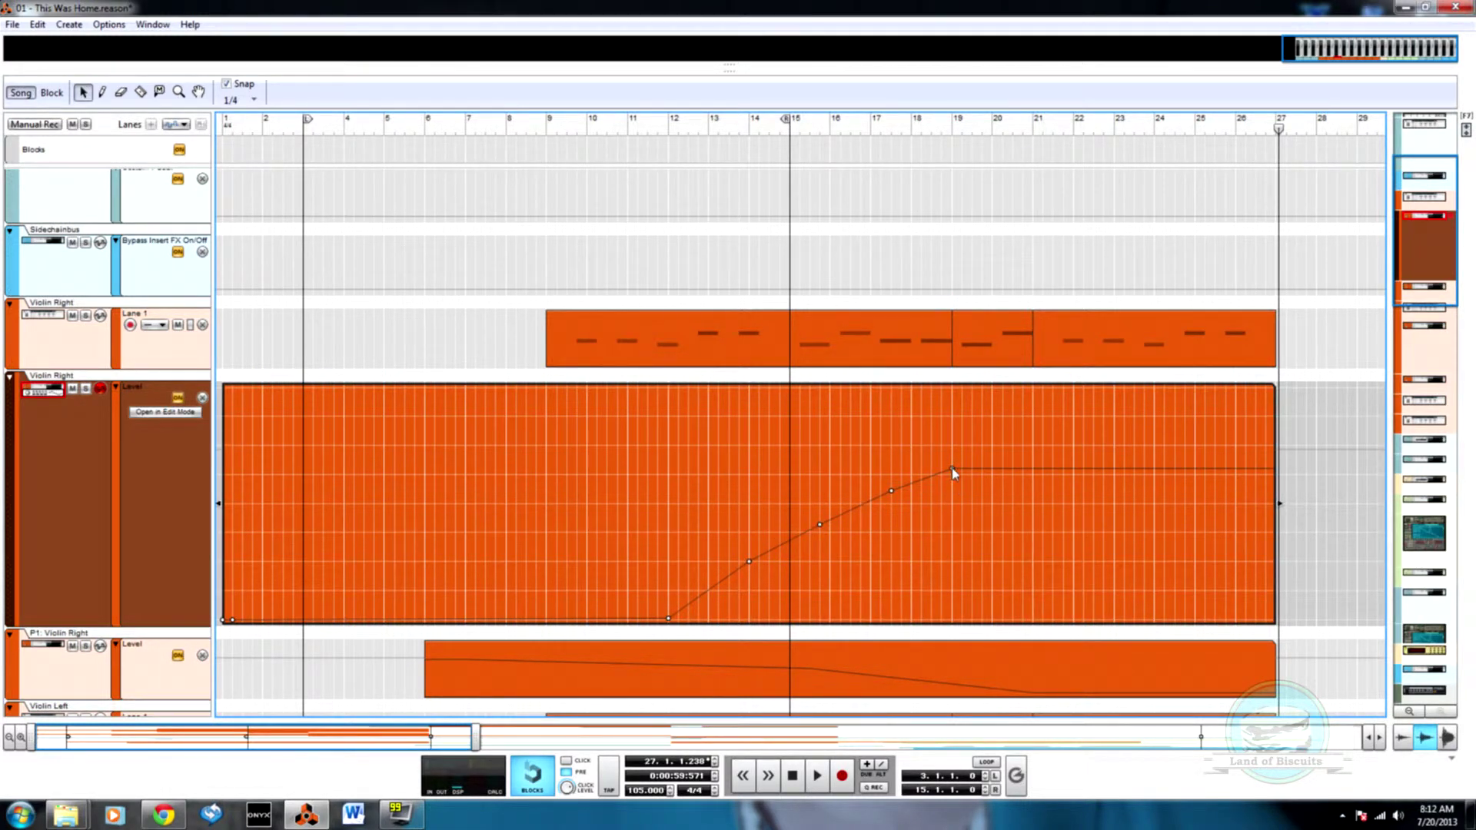
pyautogui.moveTo(952, 470); pyautogui.dragTo(953, 480)
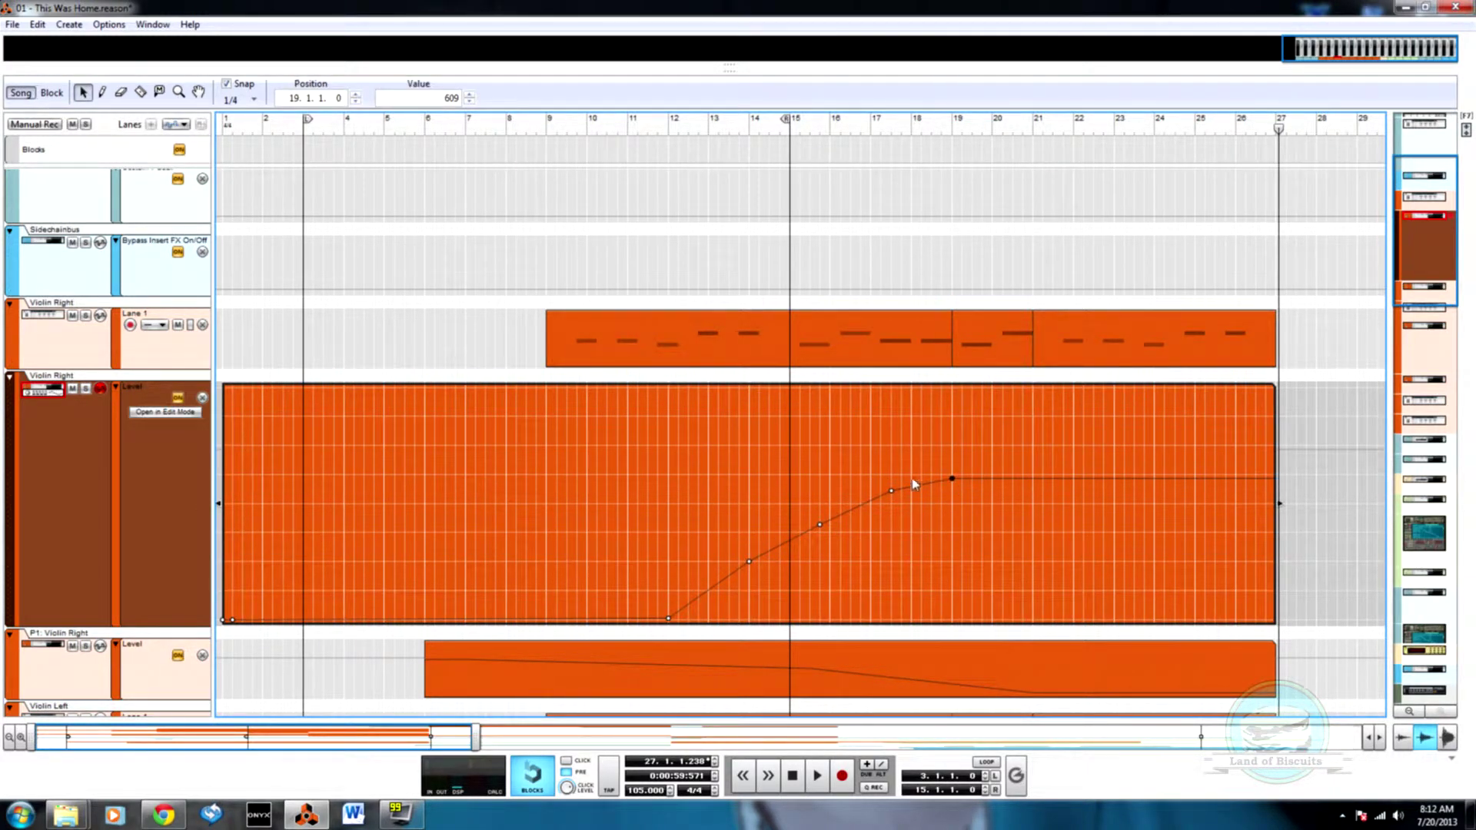
pyautogui.doubleClick(856, 477)
# - Lower the upper points of the Violin Left Level automation up to bar 19, setting the 17.3.1 point to 523
pyautogui.scroll(-5, 839, 511)
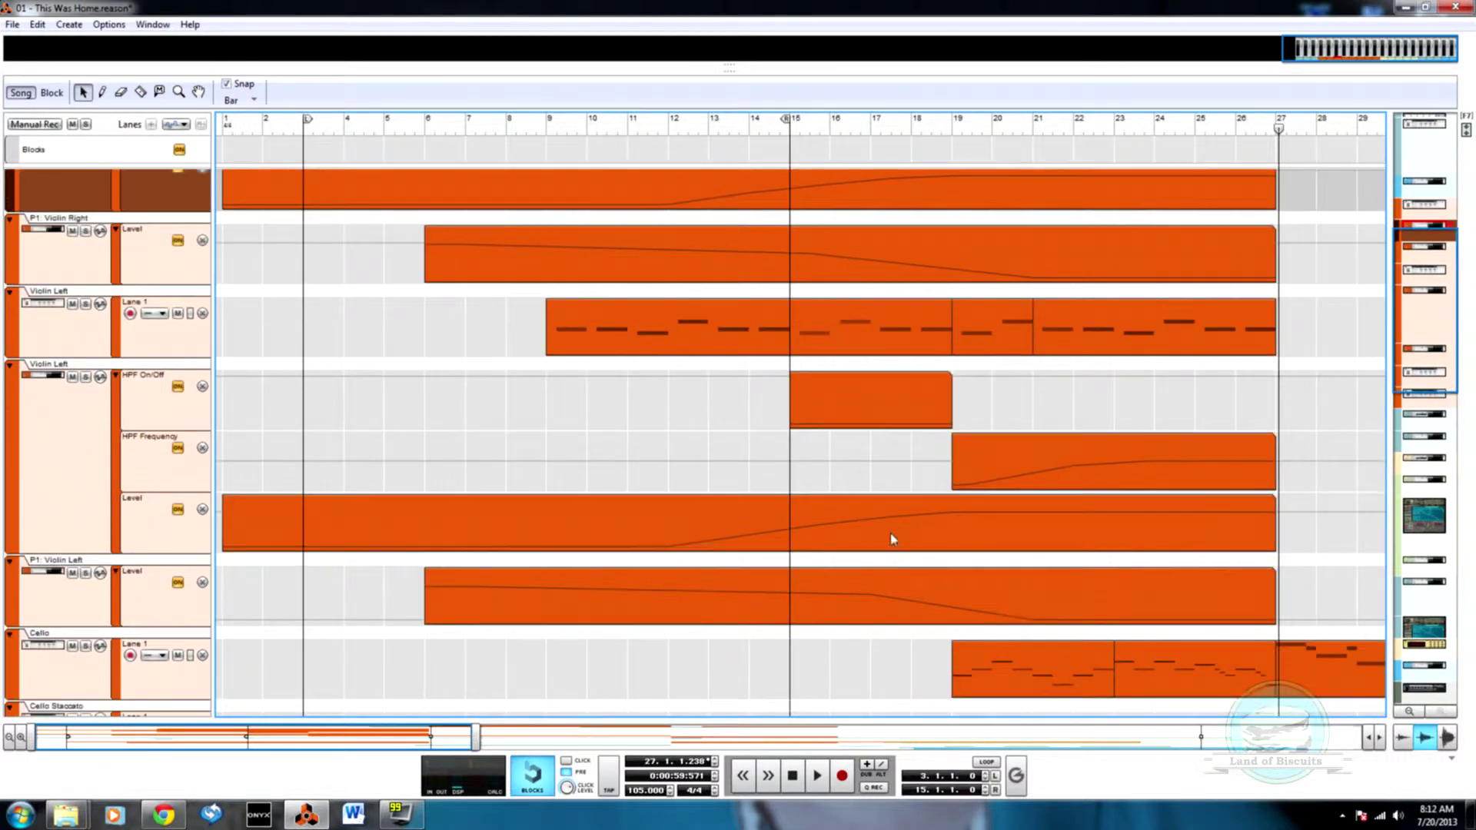
pyautogui.doubleClick(904, 534)
pyautogui.moveTo(952, 541); pyautogui.dragTo(952, 558)
pyautogui.click(930, 629)
pyautogui.click(750, 653)
pyautogui.moveTo(953, 612); pyautogui.dragTo(883, 537)
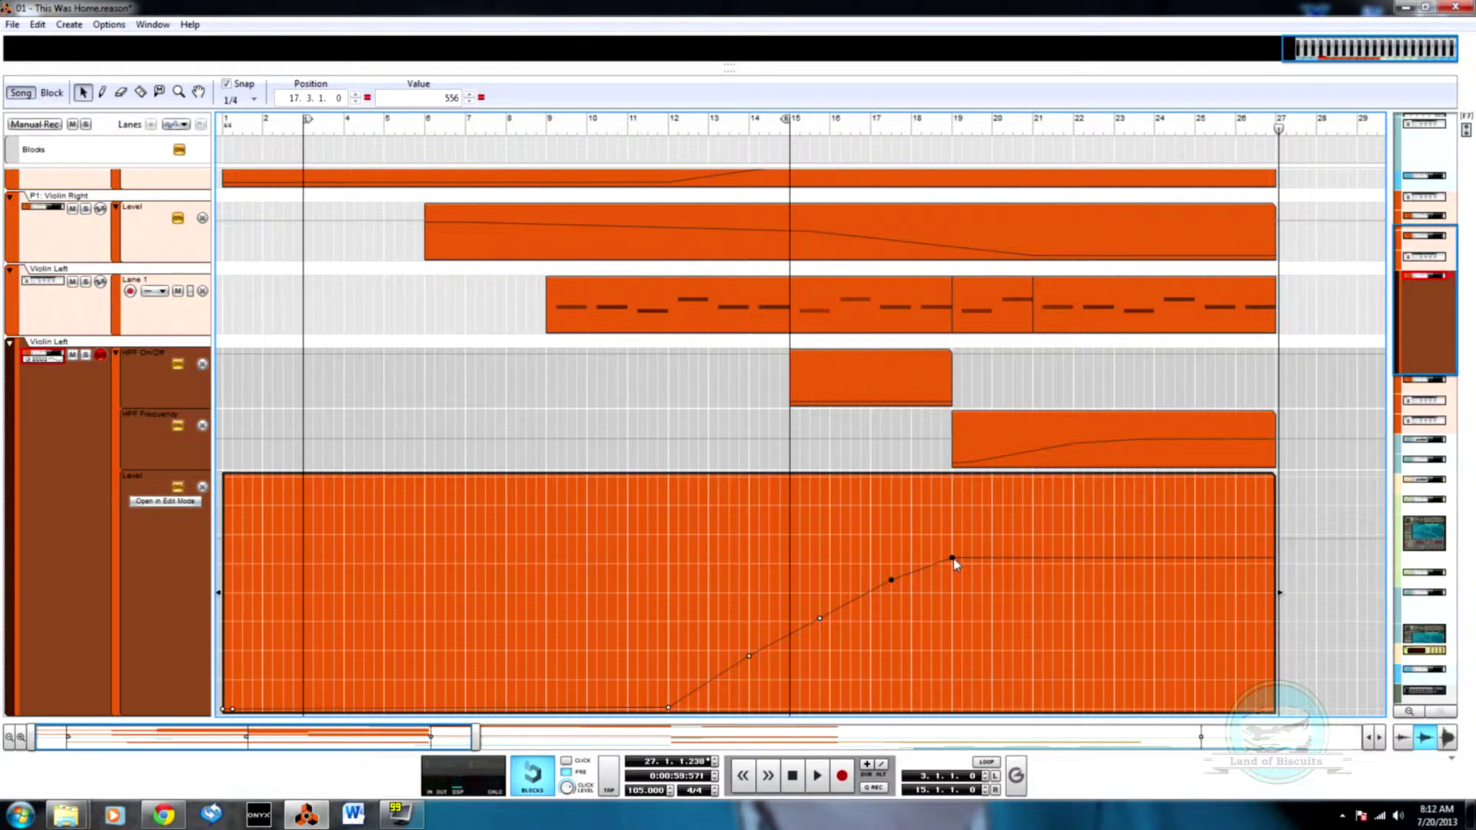
pyautogui.click(890, 592)
# - Place the playhead at 9.4.1 and inspect the DR-1 reverbs and faders on both violins' parallel channels in the rack
pyautogui.scroll(2, 669, 329)
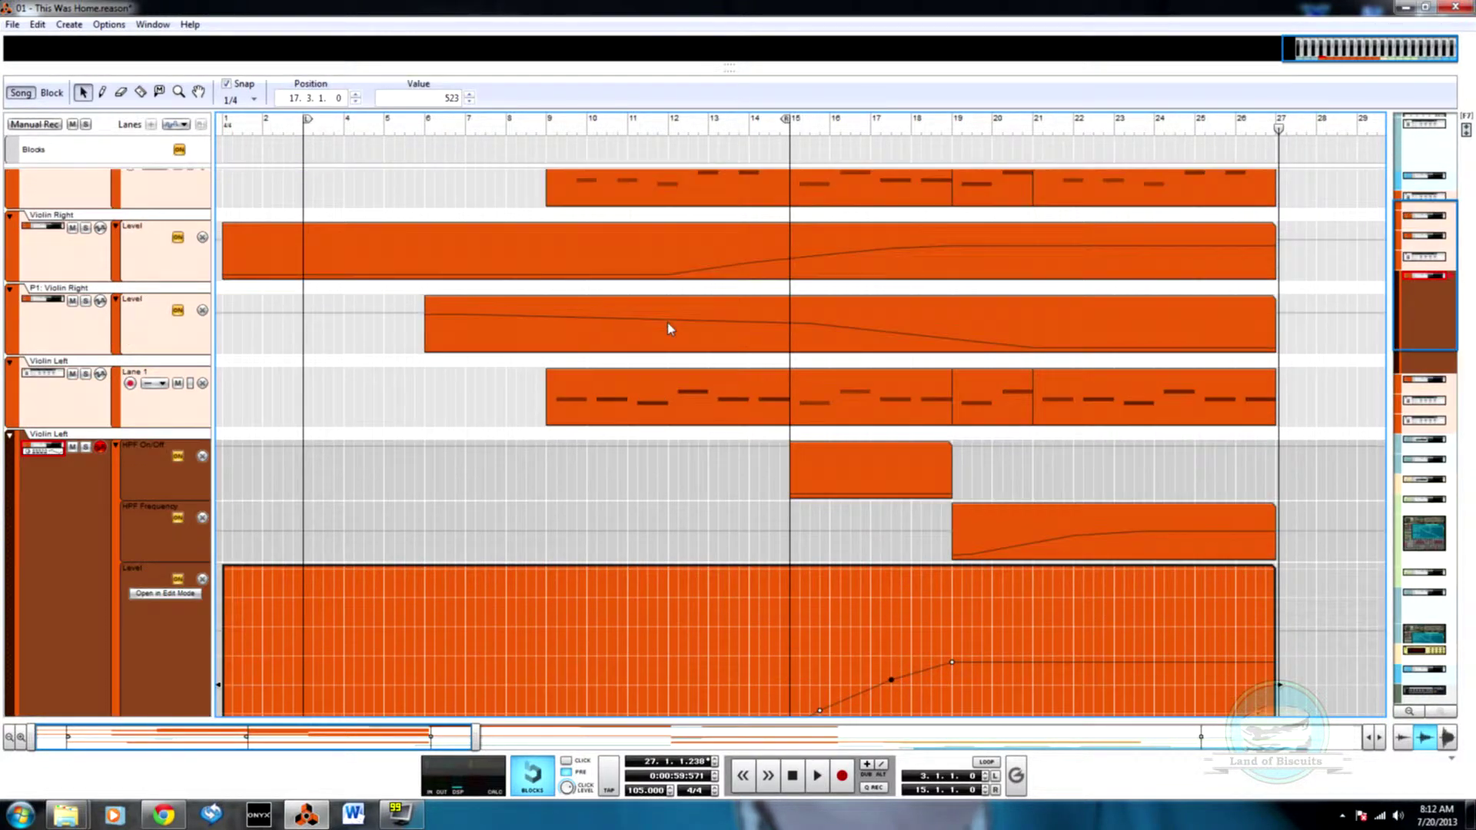
pyautogui.click(577, 126)
pyautogui.scroll(5, 643, 402)
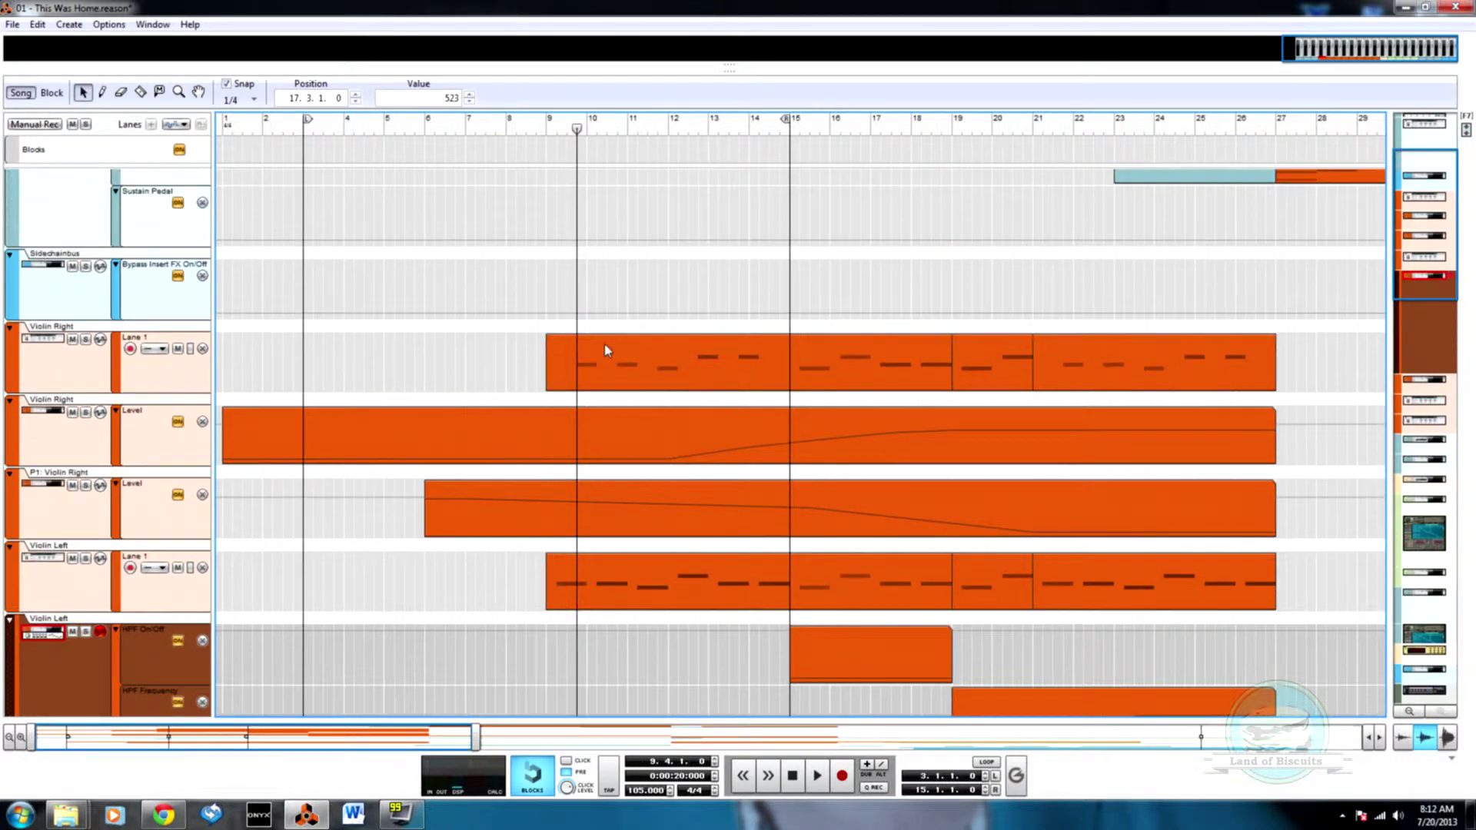
pyautogui.press('F6')
pyautogui.scroll(3, 600, 426)
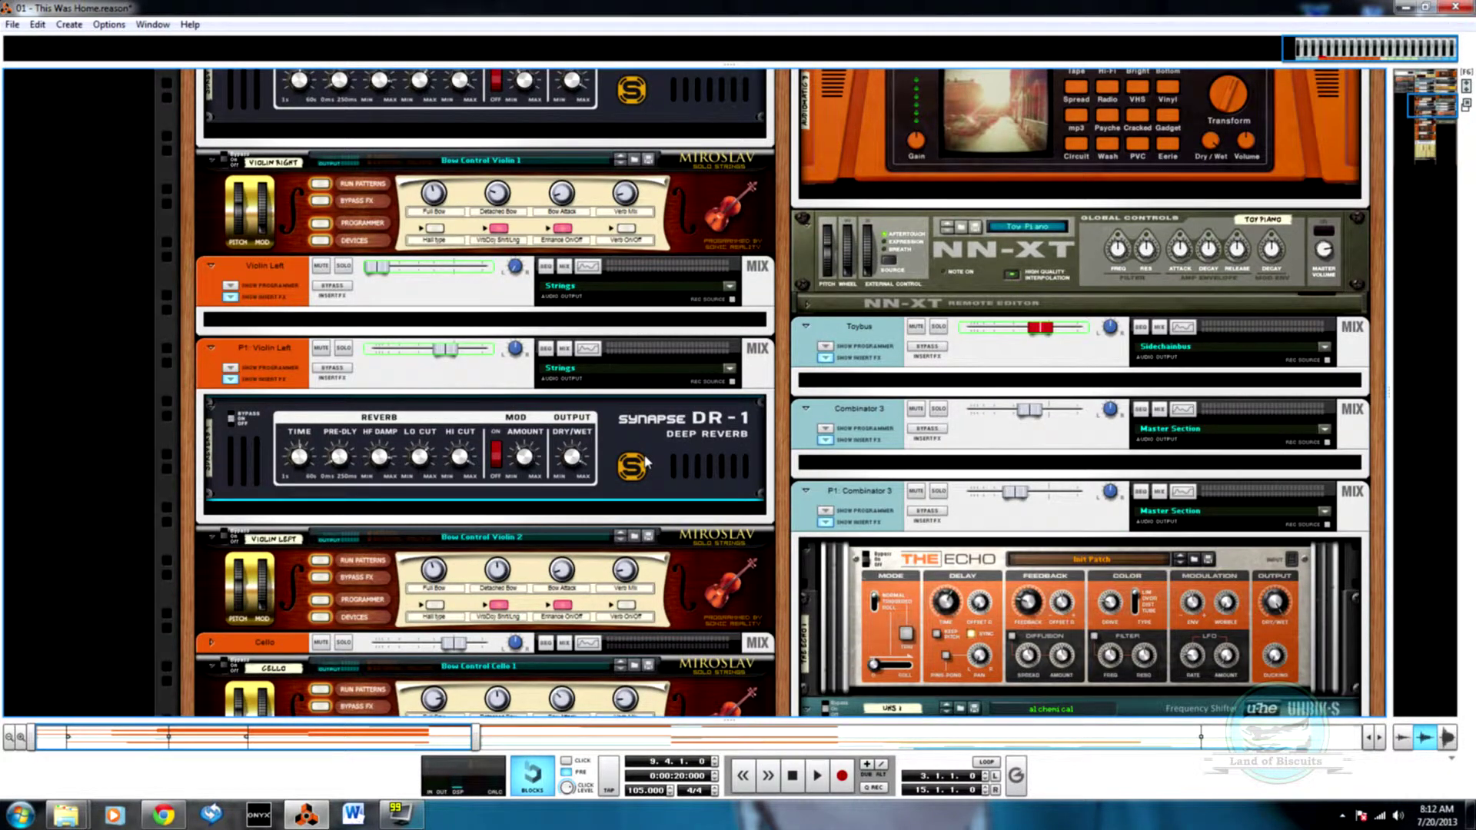
pyautogui.scroll(2, 642, 464)
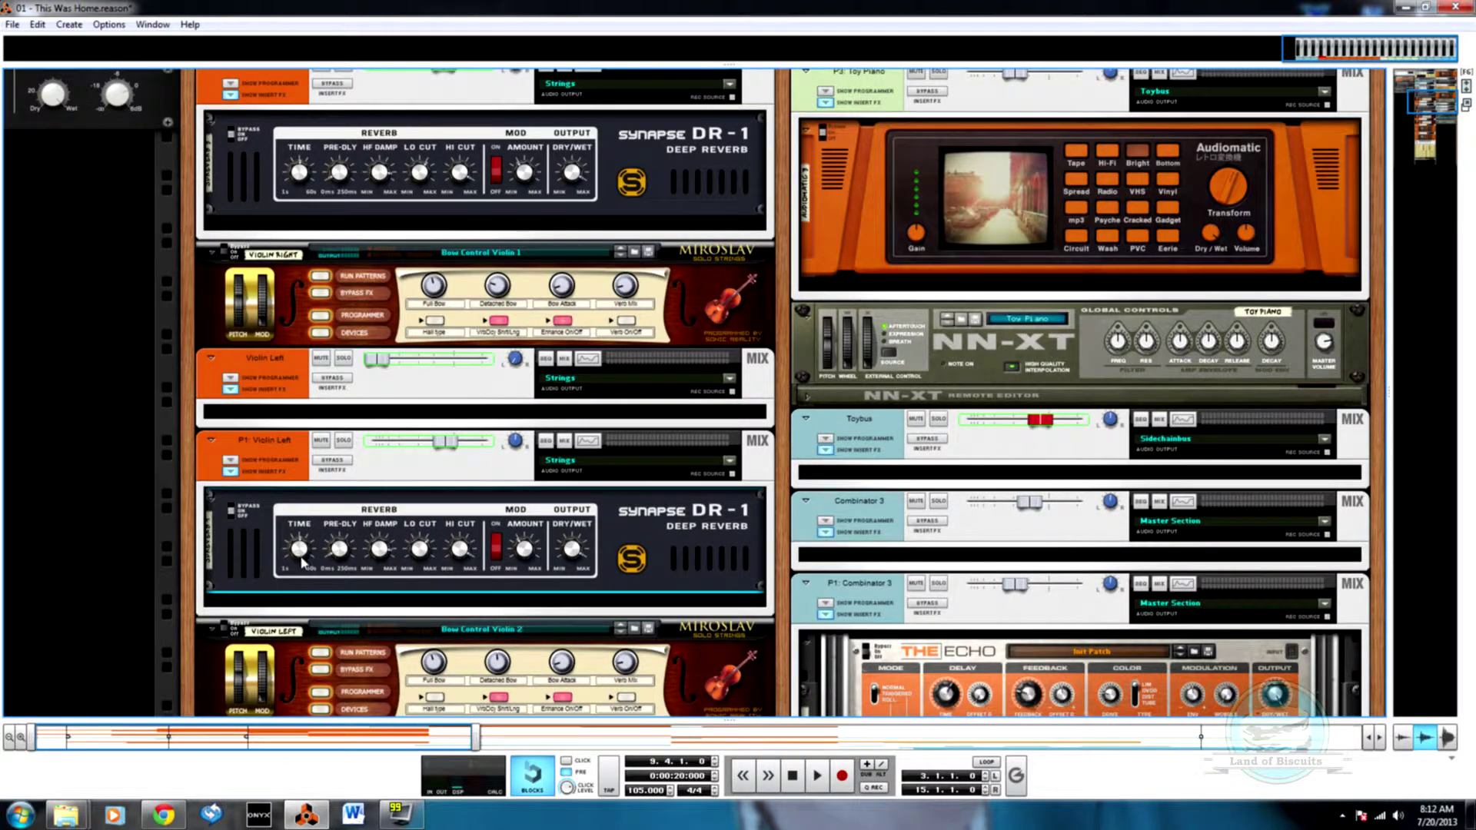
pyautogui.click(302, 189)
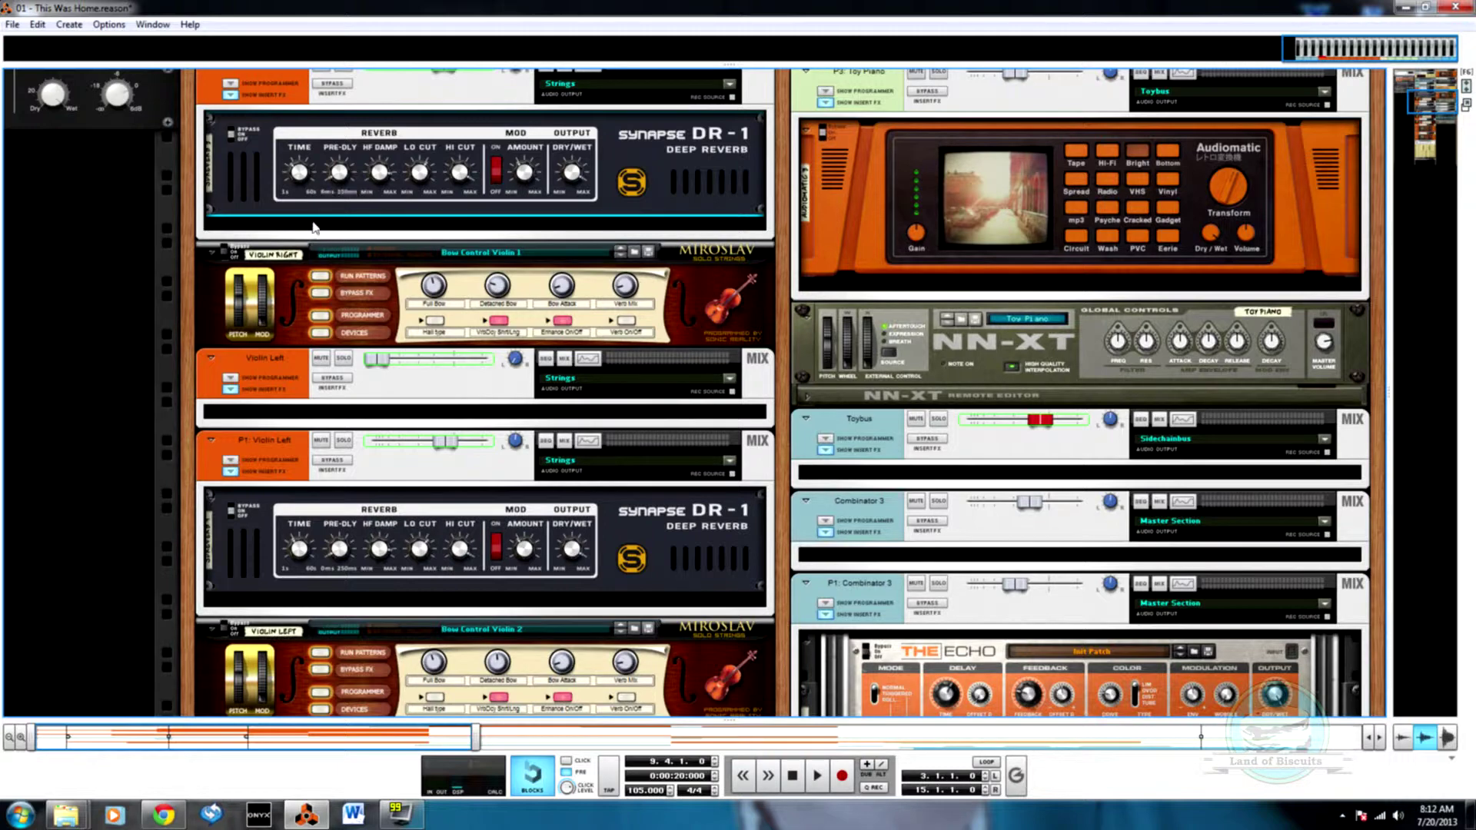
pyautogui.scroll(2, 604, 192)
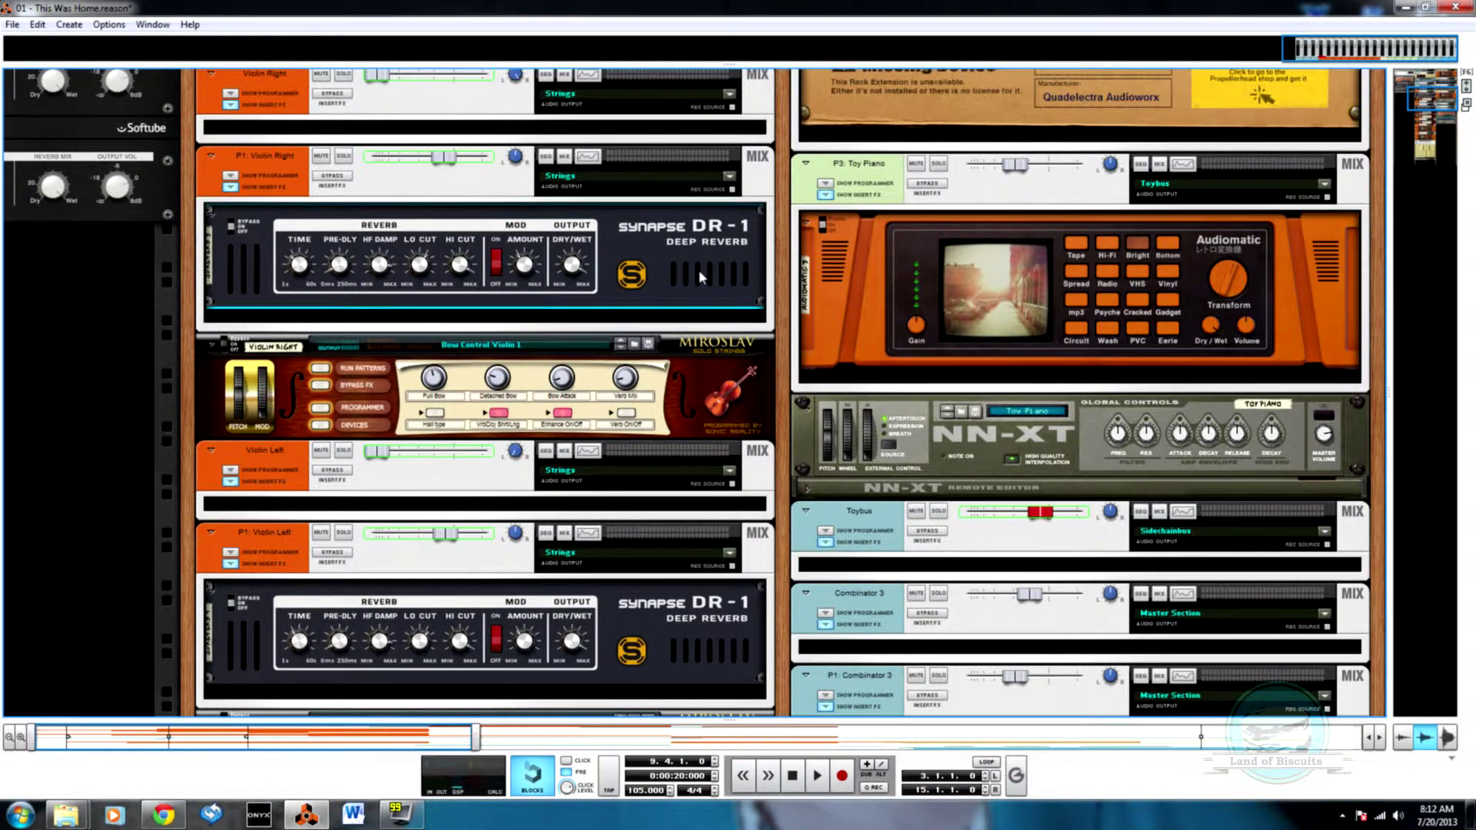
pyautogui.press('F7')
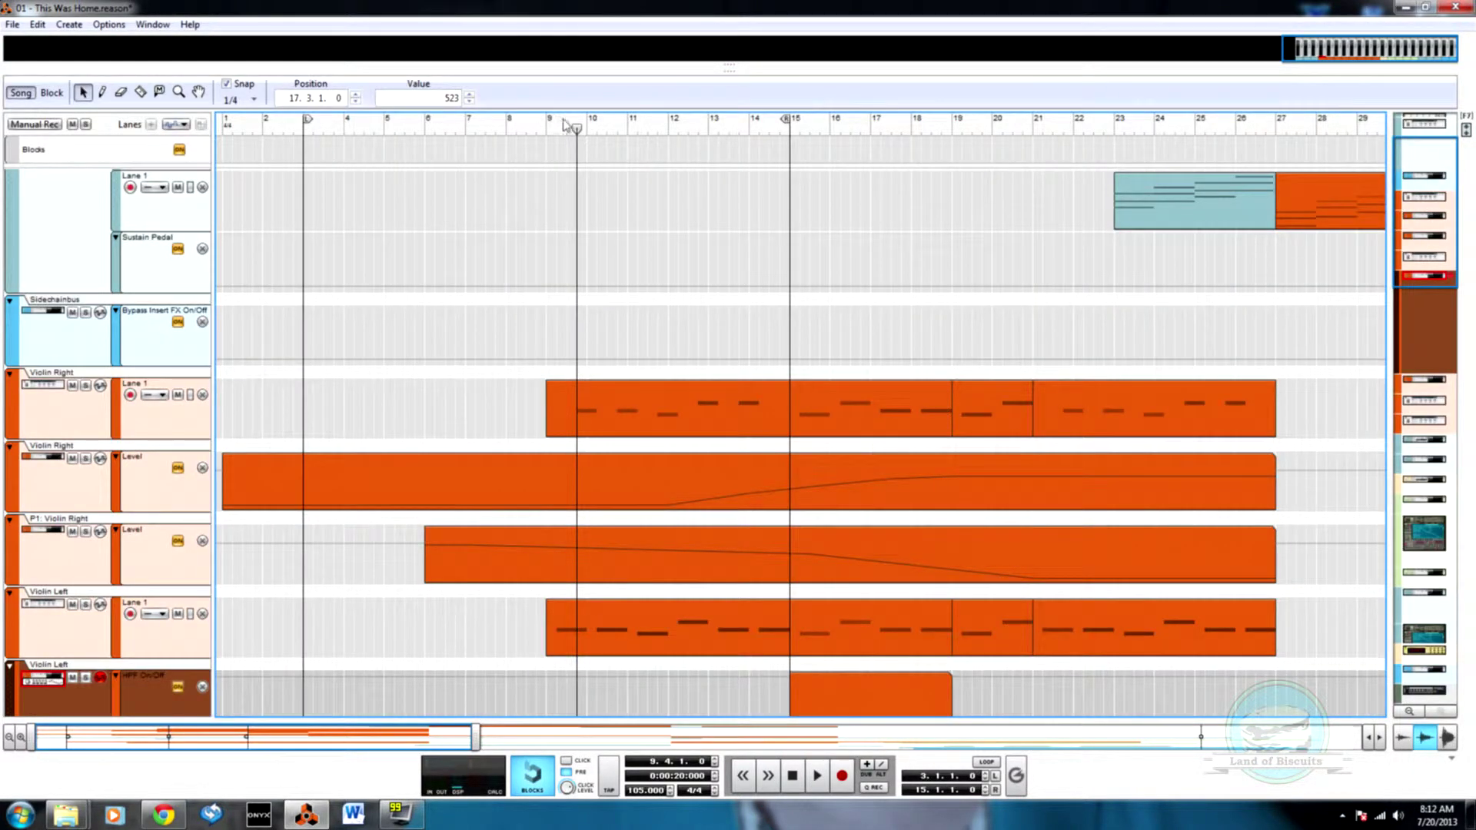
# - During playback, lower the P1: Violin Right Level automation point at bar 7 and move its middle point to bar 16 at 345
pyautogui.press('space')
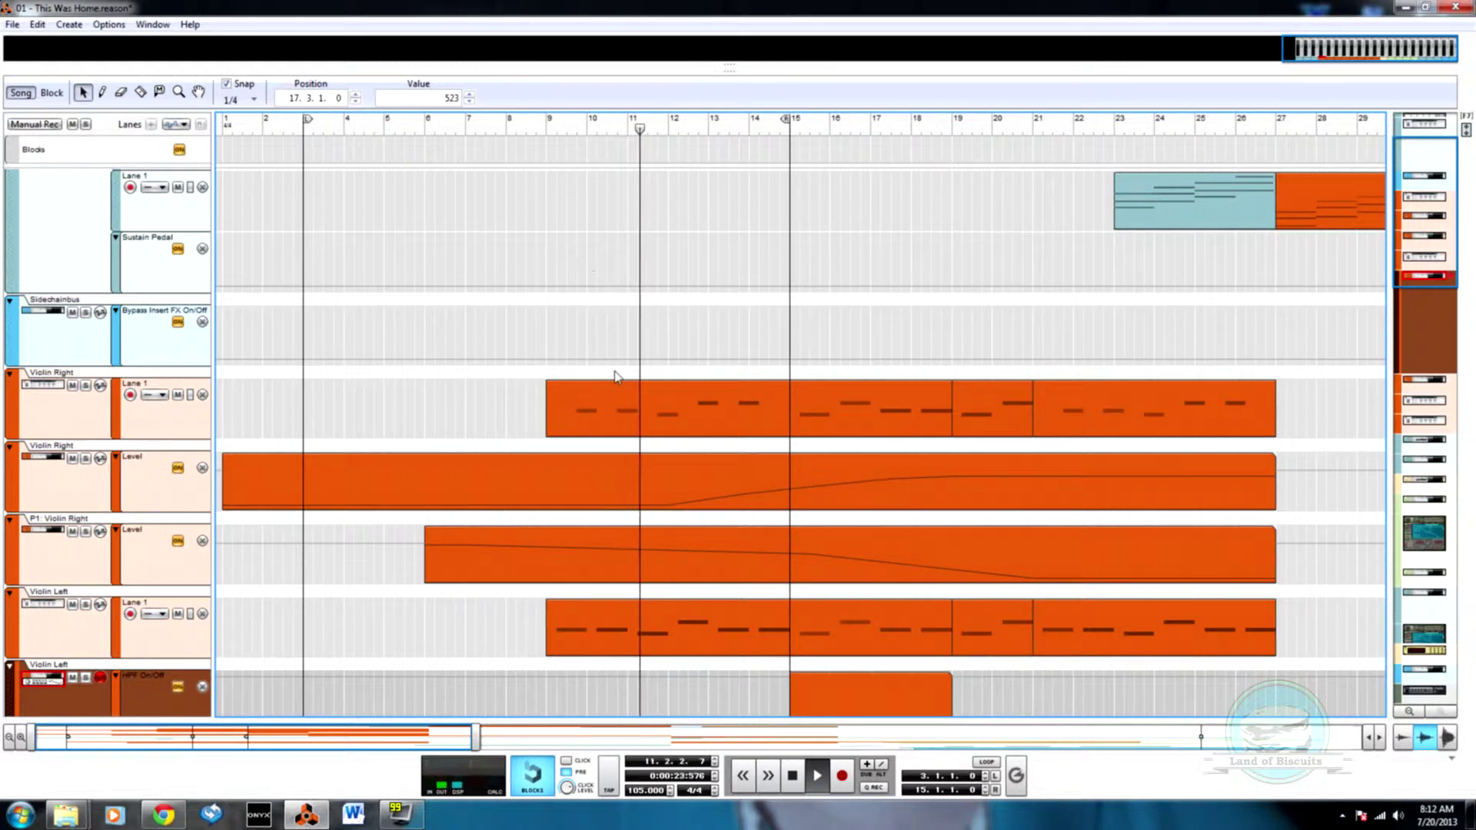
pyautogui.doubleClick(583, 575)
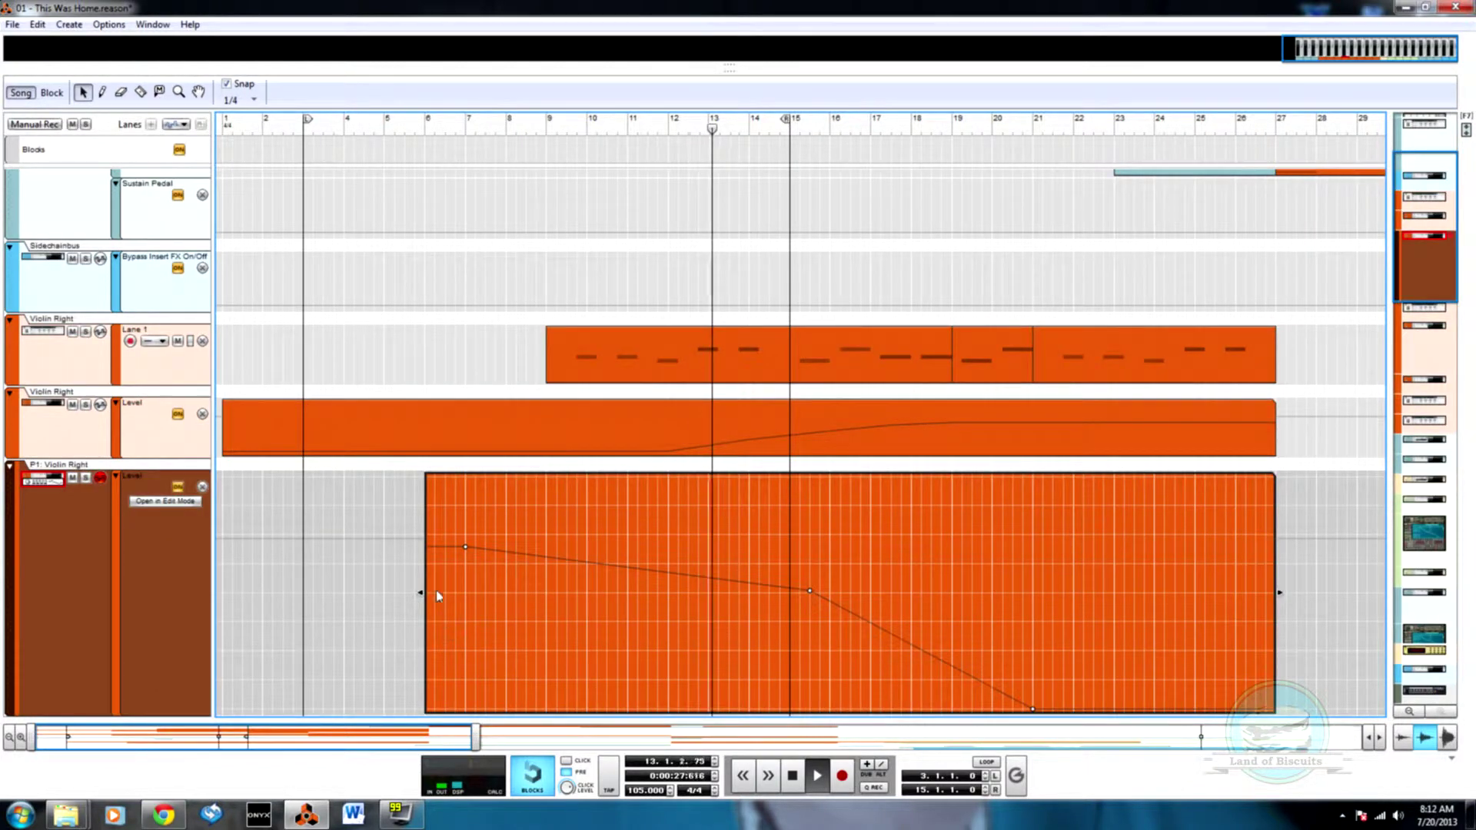
pyautogui.moveTo(465, 547); pyautogui.dragTo(465, 581)
pyautogui.click(809, 591)
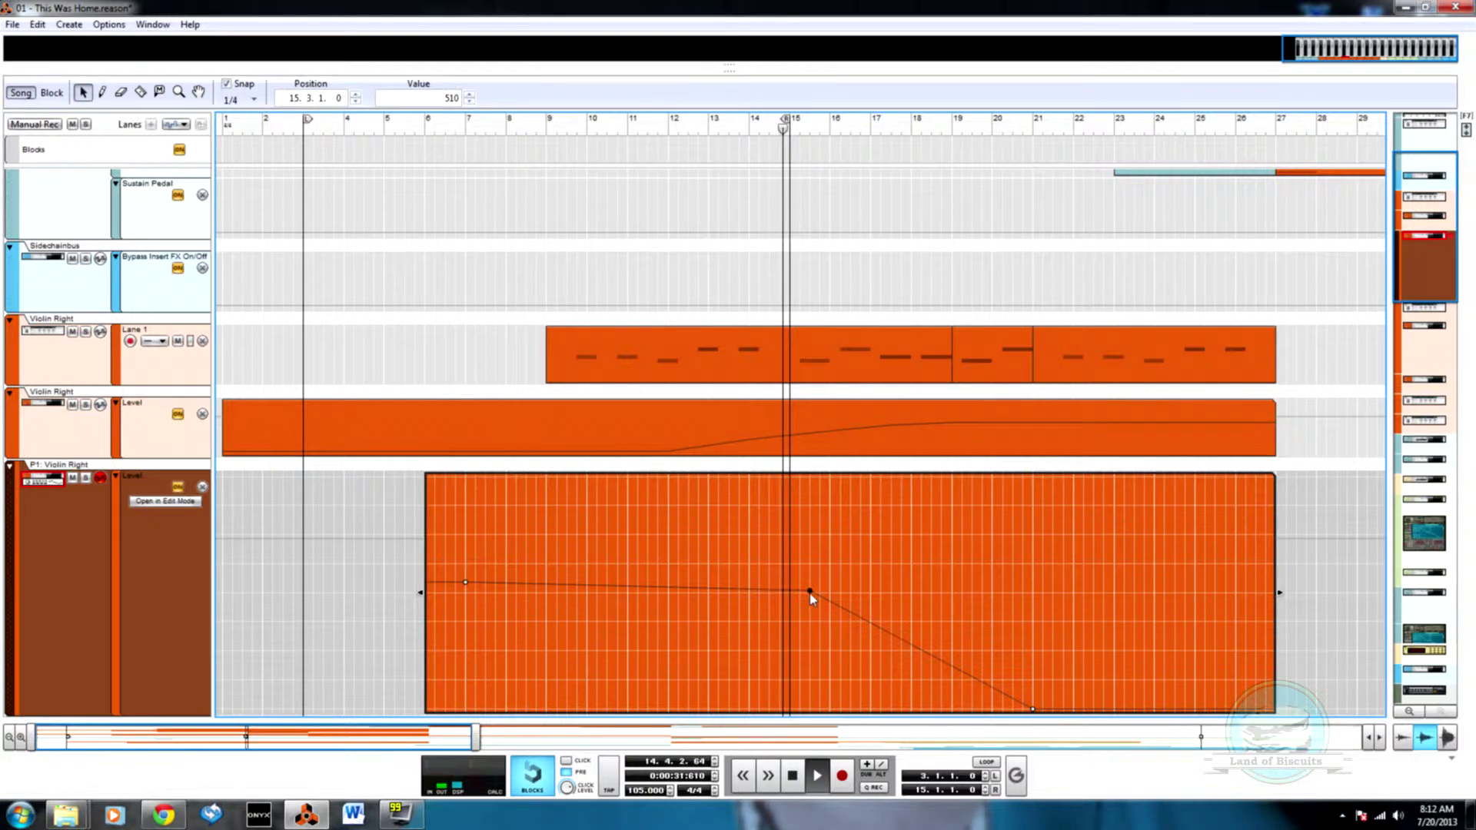
pyautogui.moveTo(809, 591); pyautogui.dragTo(829, 629)
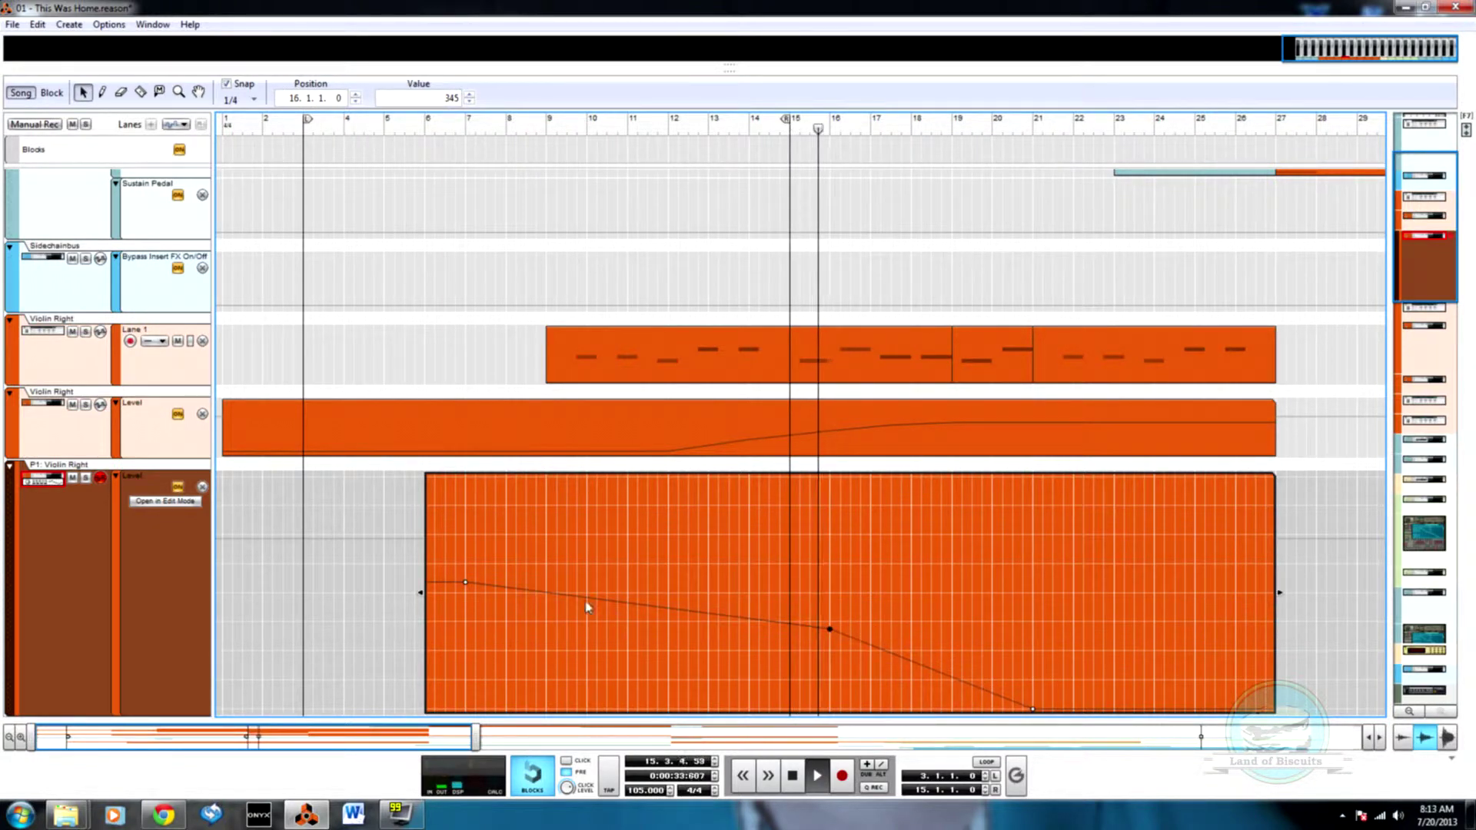
pyautogui.doubleClick(555, 218)
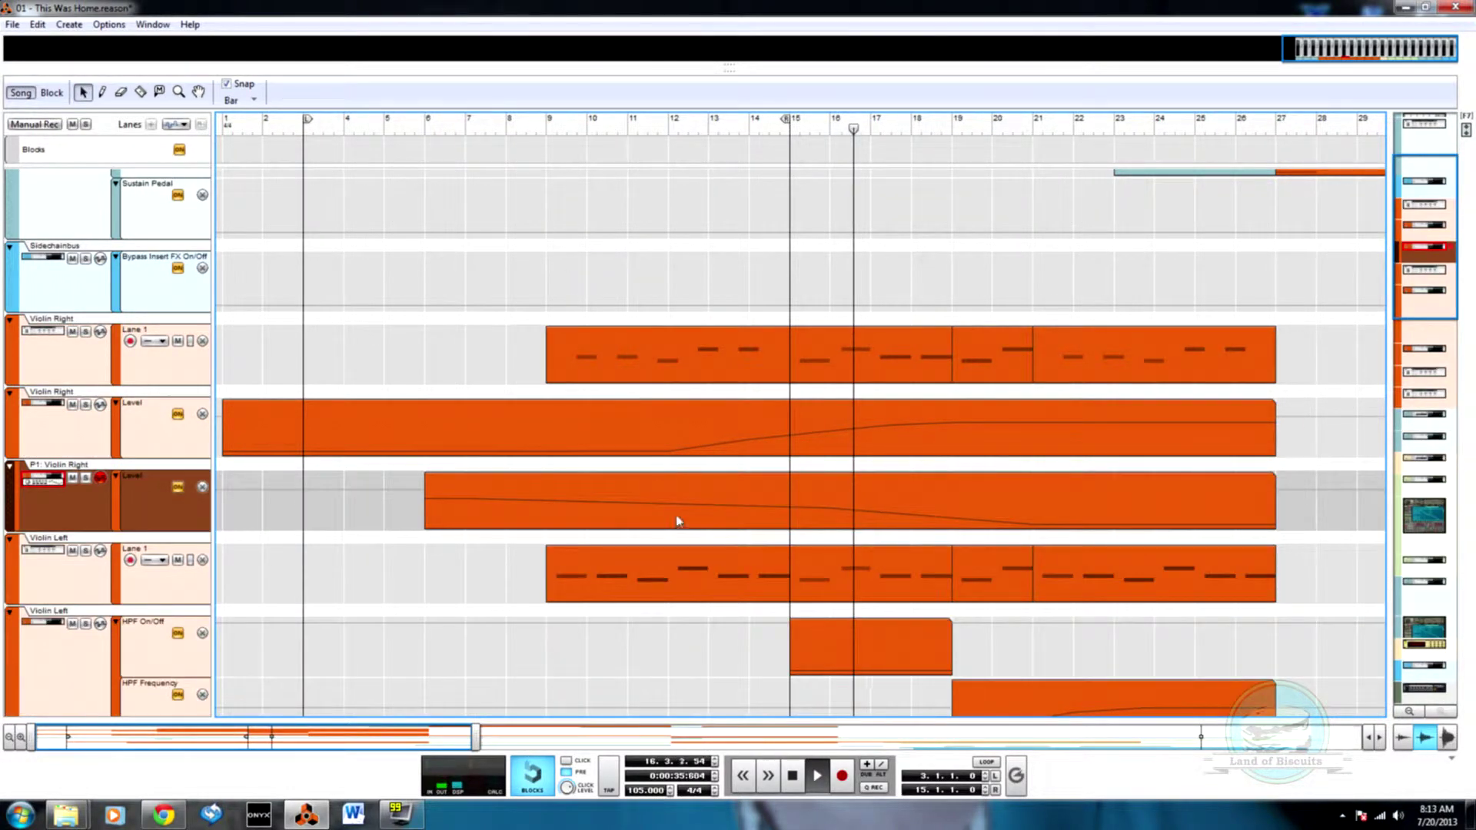
# - Replace the P1: Violin Left Level automation clip with a copy of the P1: Violin Right clip starting at bar 6
pyautogui.scroll(-5, 674, 520)
pyautogui.click(636, 460)
pyautogui.press('Delete')
pyautogui.scroll(2, 610, 430)
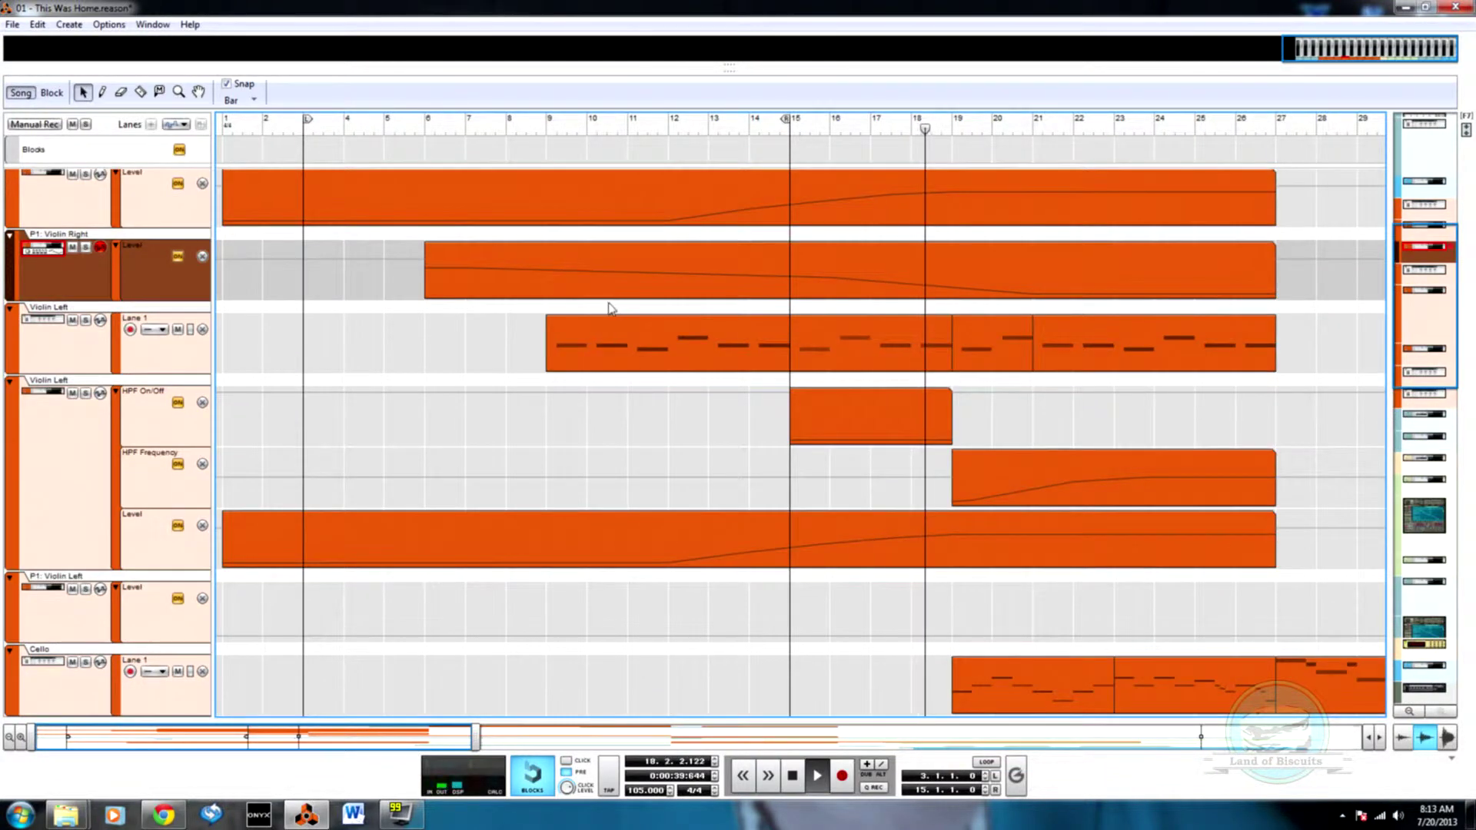
pyautogui.scroll(1, 611, 315)
pyautogui.moveTo(620, 334); pyautogui.dragTo(604, 696)
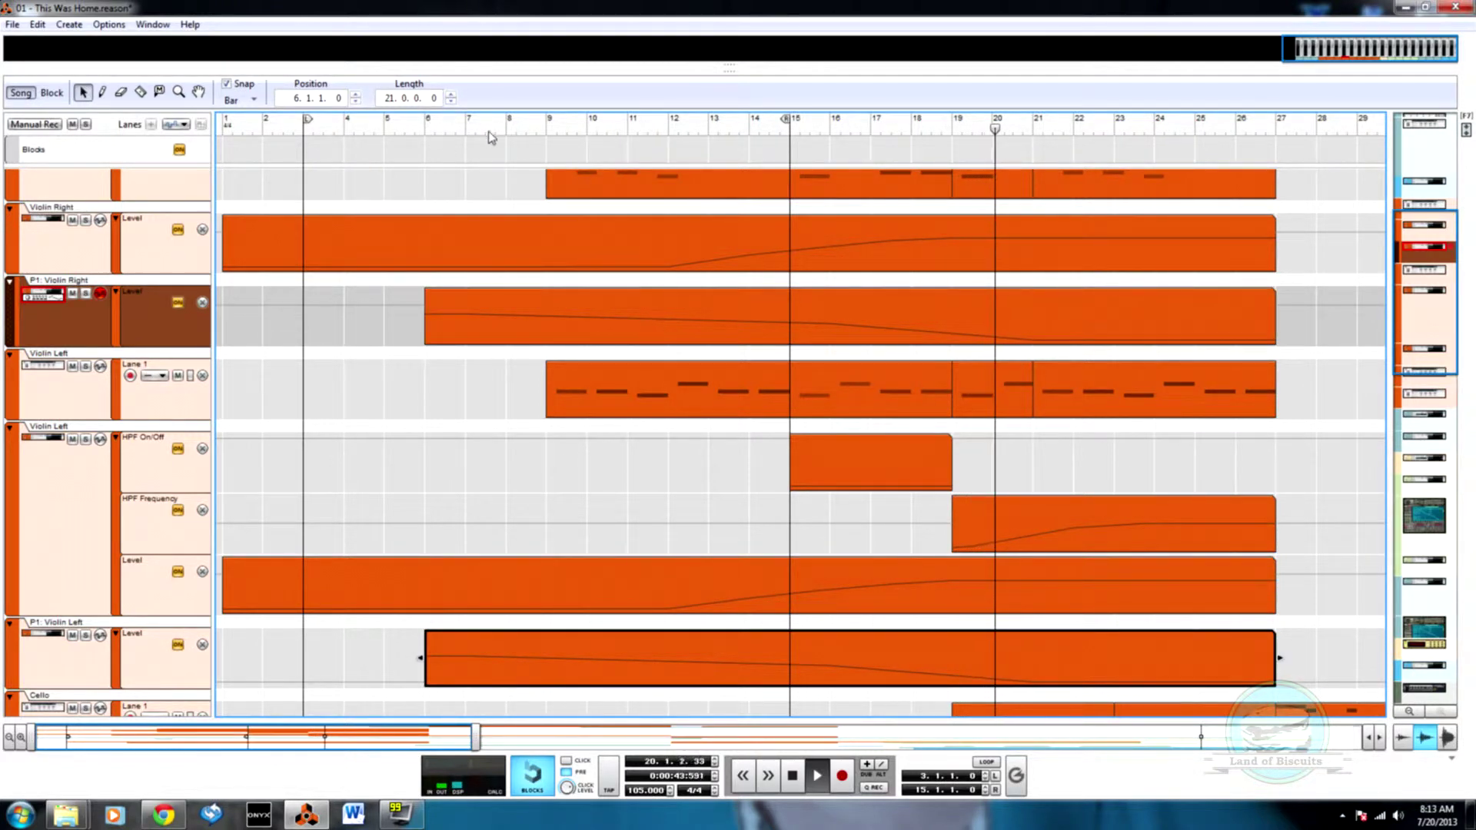
# - Play the song from about bar 9 to past bar 15 and review the violins' revised Level automation curves
pyautogui.click(545, 131)
pyautogui.scroll(2, 647, 343)
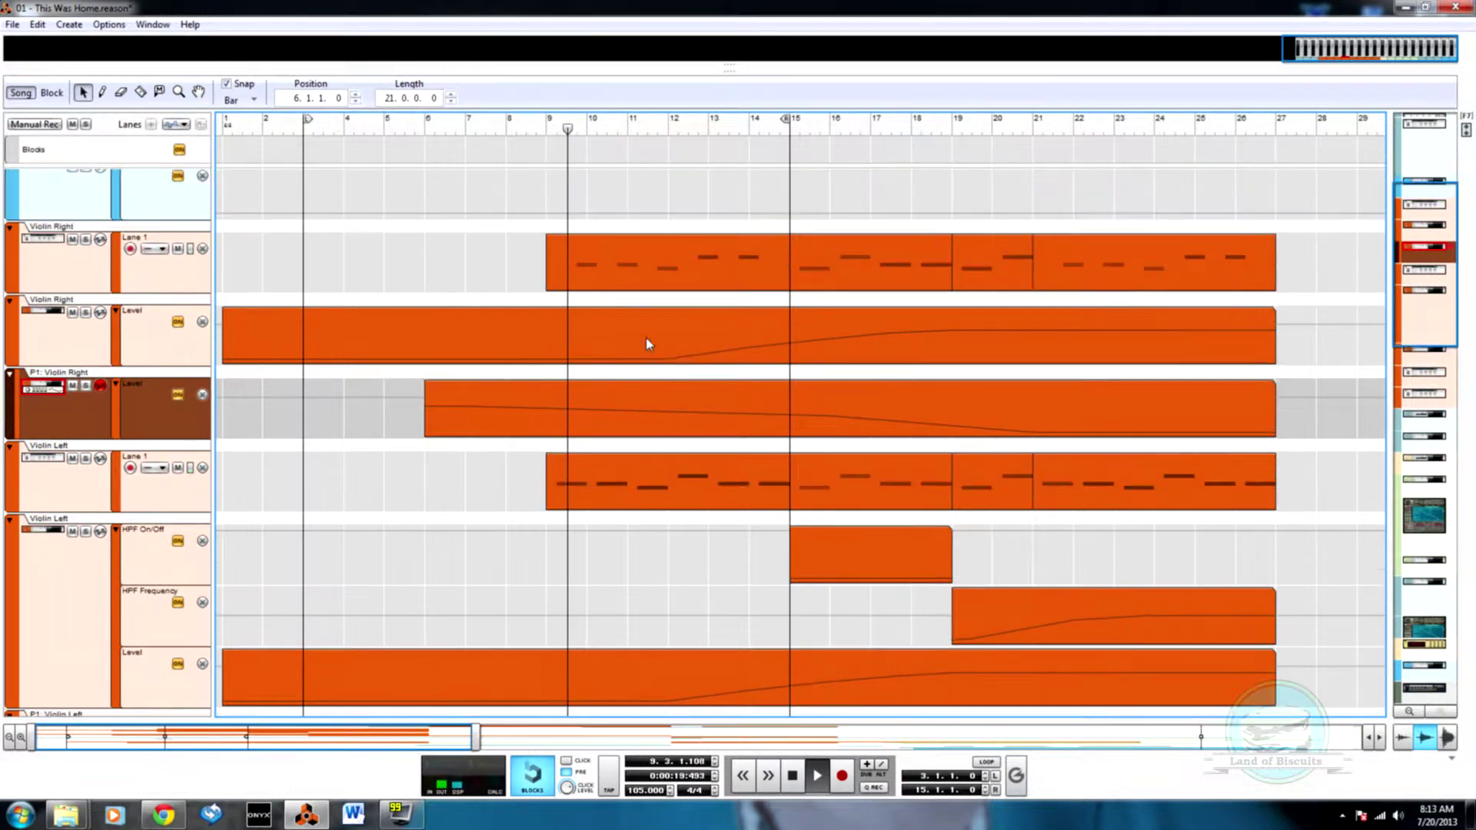
pyautogui.scroll(1, 645, 338)
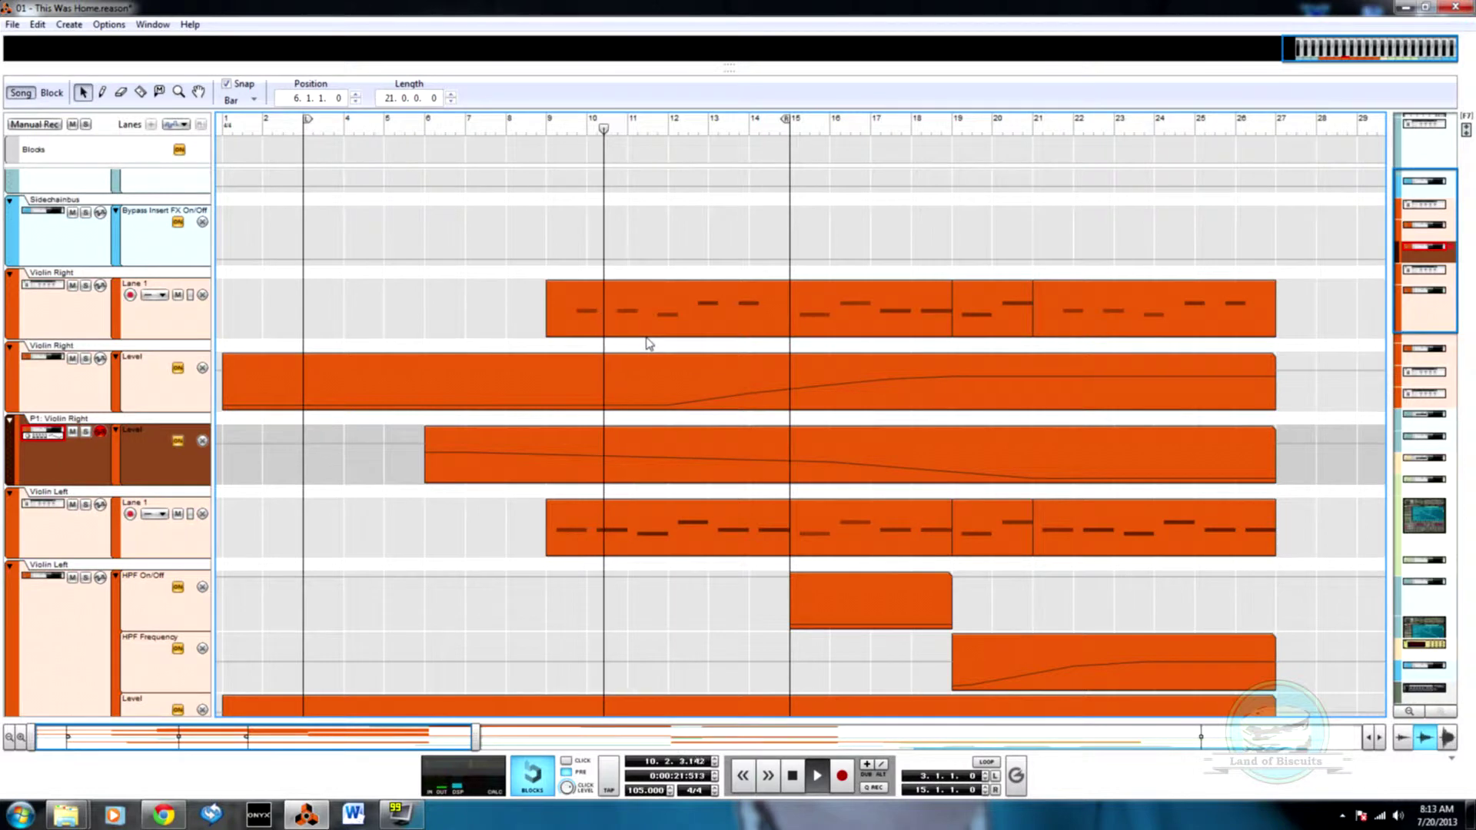
pyautogui.scroll(-5, 645, 340)
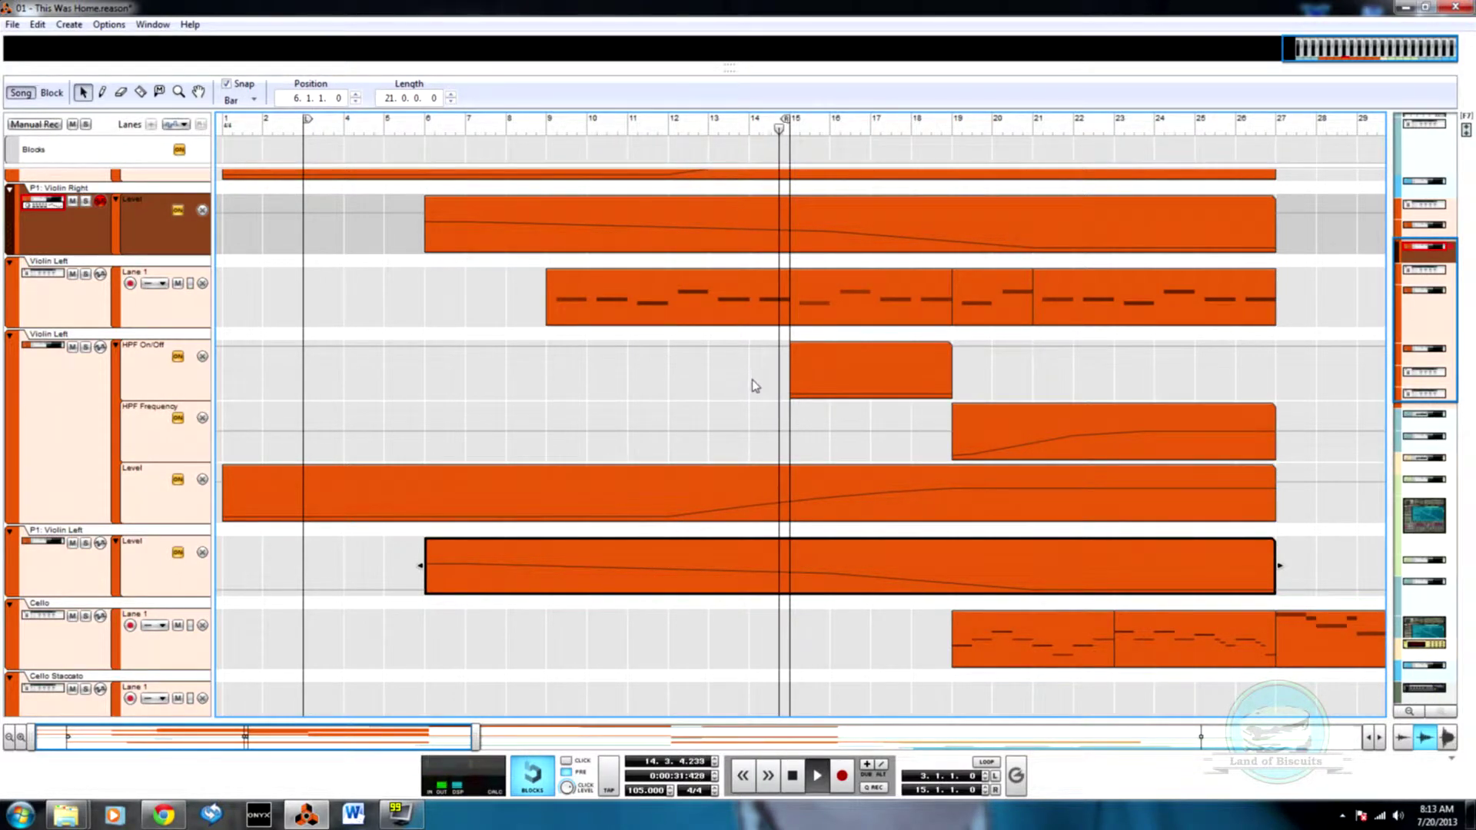
pyautogui.scroll(6, 753, 385)
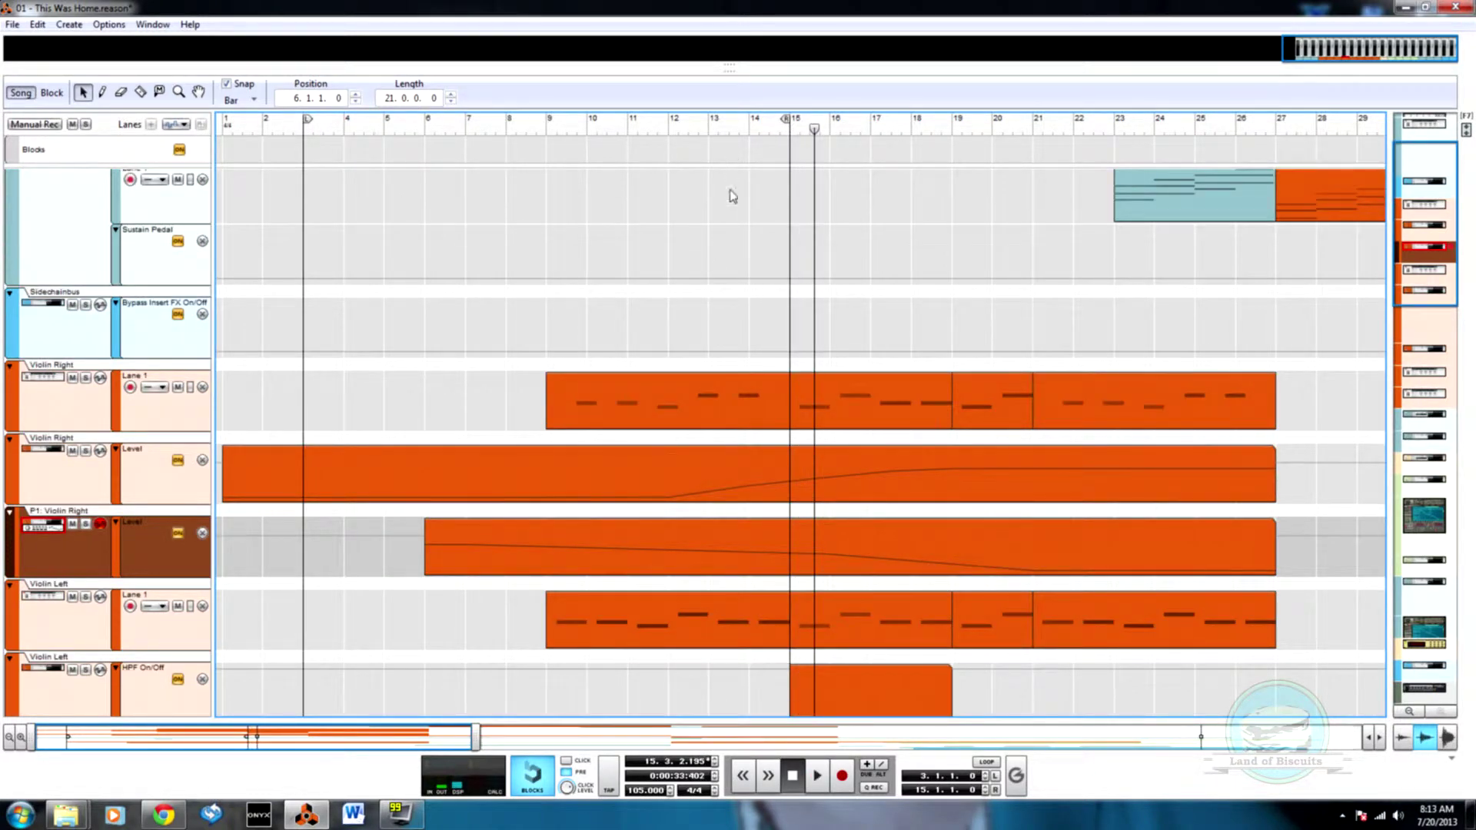
# - Play from bar 9 and solo the Violin Right and Violin Left instruments together with their dry mix channels
pyautogui.moveTo(584, 131)
pyautogui.mouseDown()
pyautogui.moveTo(542, 139)
pyautogui.moveTo(702, 164)
pyautogui.moveTo(550, 144)
pyautogui.mouseUp()
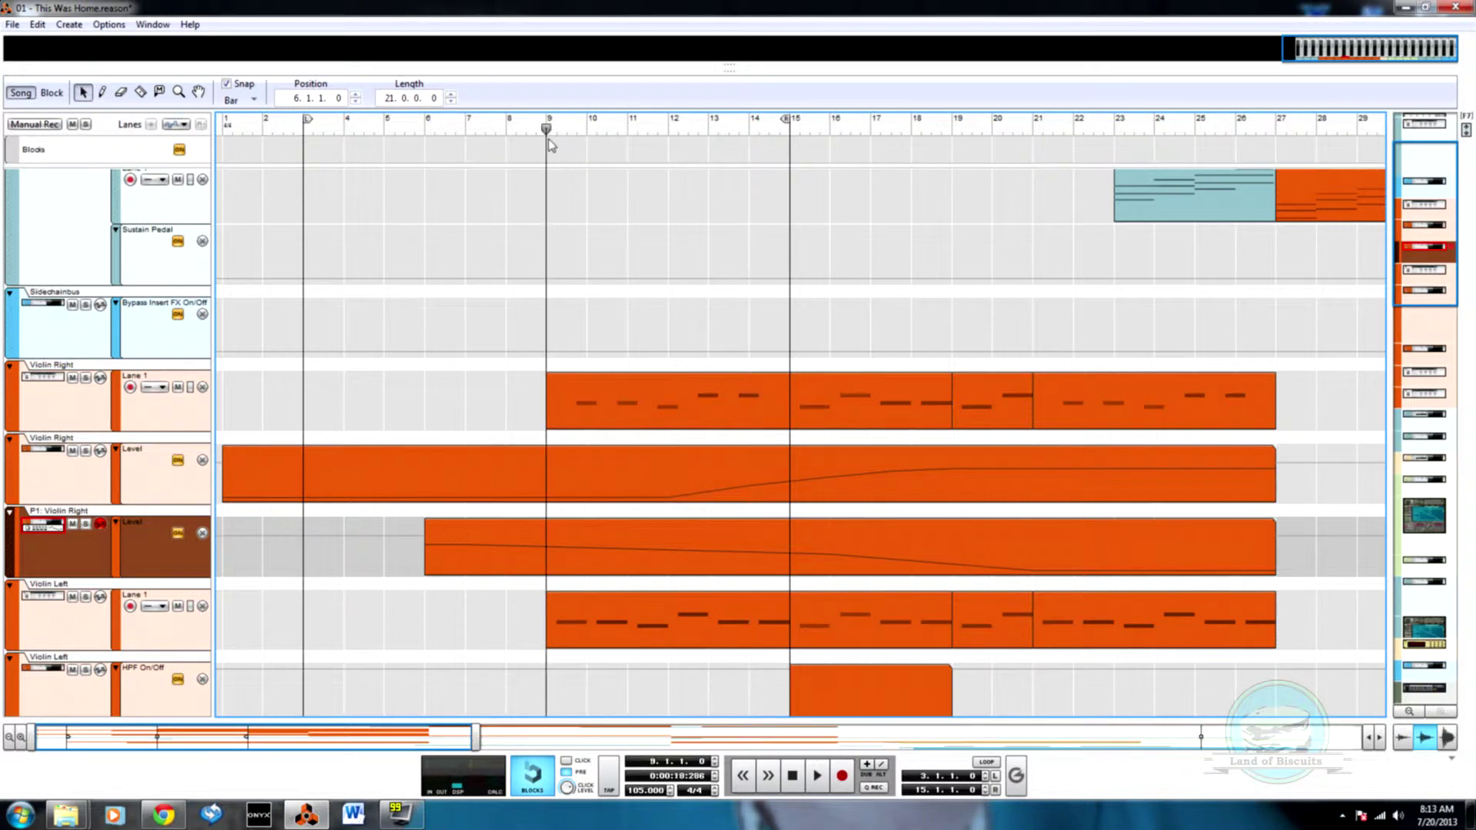
pyautogui.press('space')
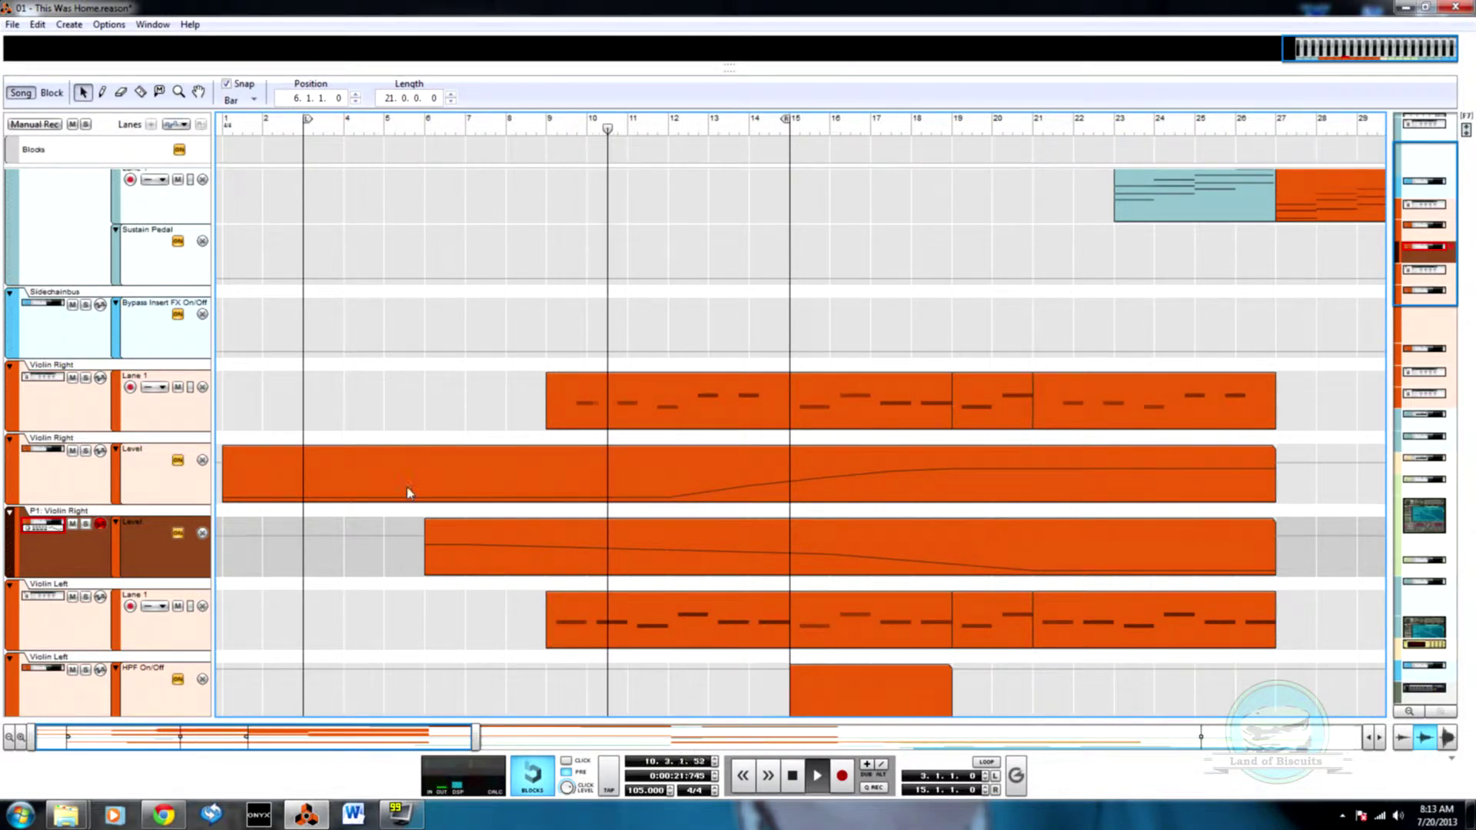
pyautogui.click(86, 377)
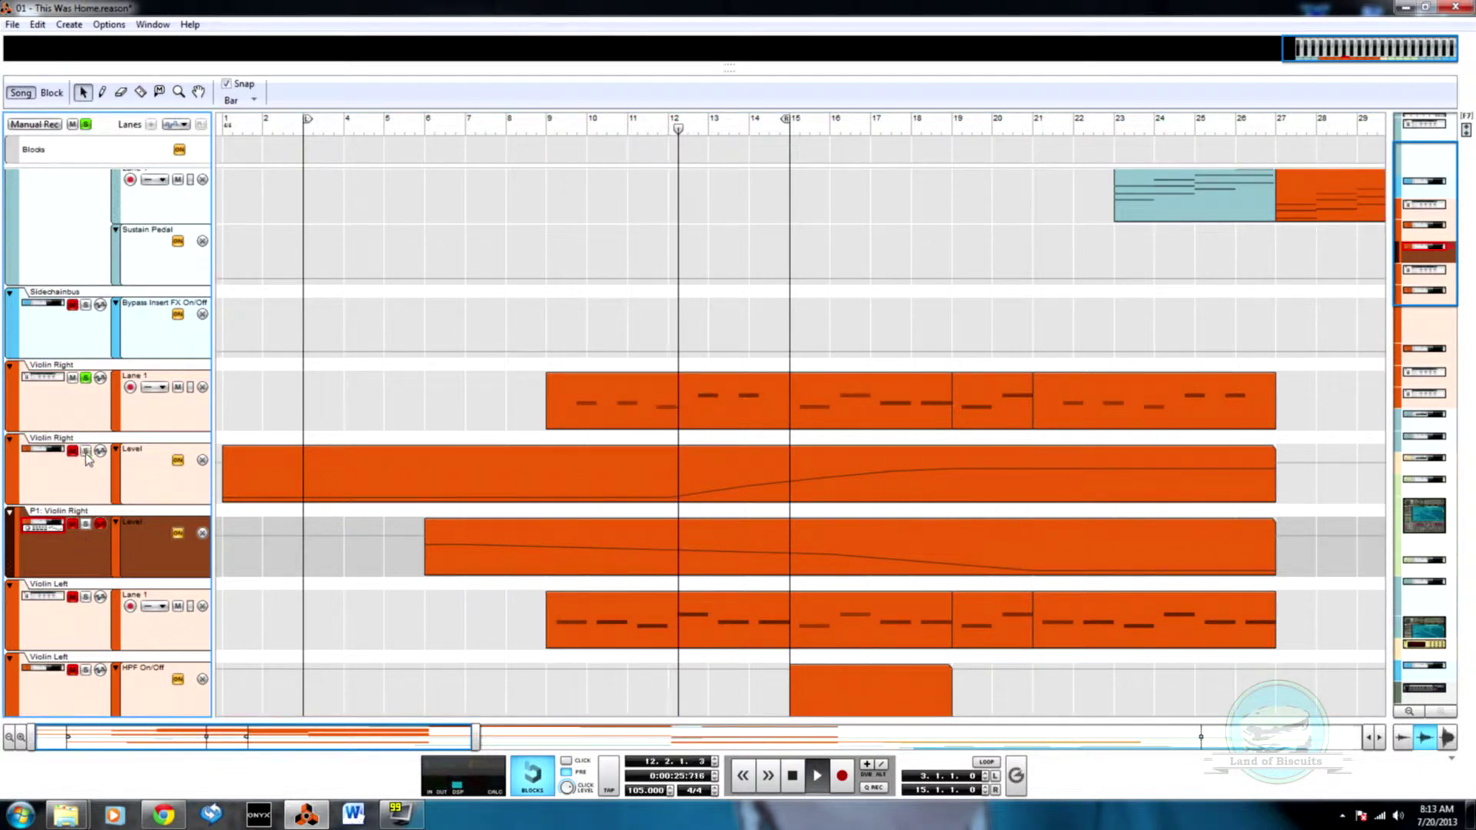
pyautogui.click(86, 597)
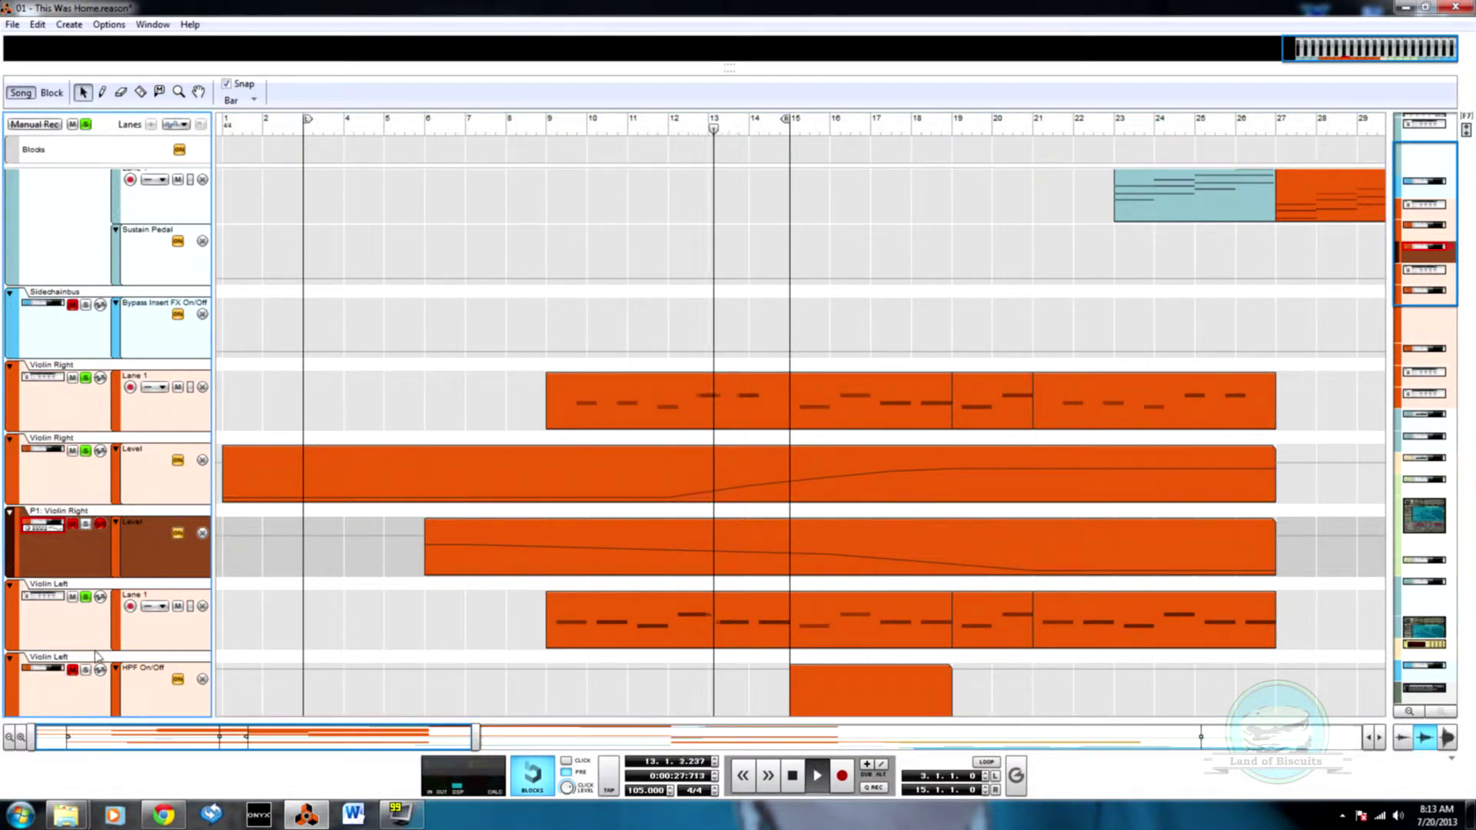
pyautogui.click(87, 669)
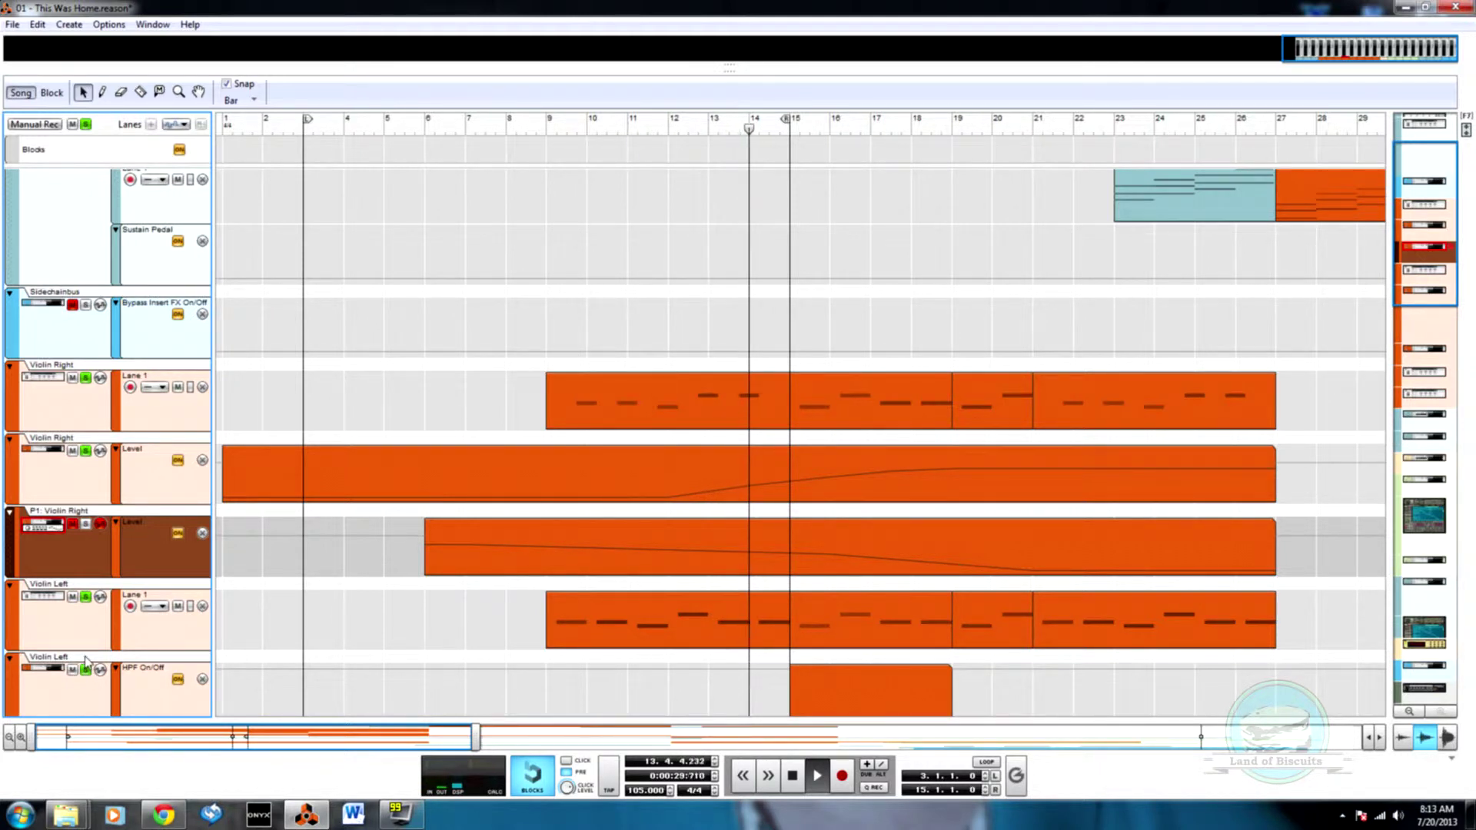
# - Redraw the note velocities in the Violin Left clip at bar 9 as a lower, gradually rising ramp
pyautogui.doubleClick(768, 631)
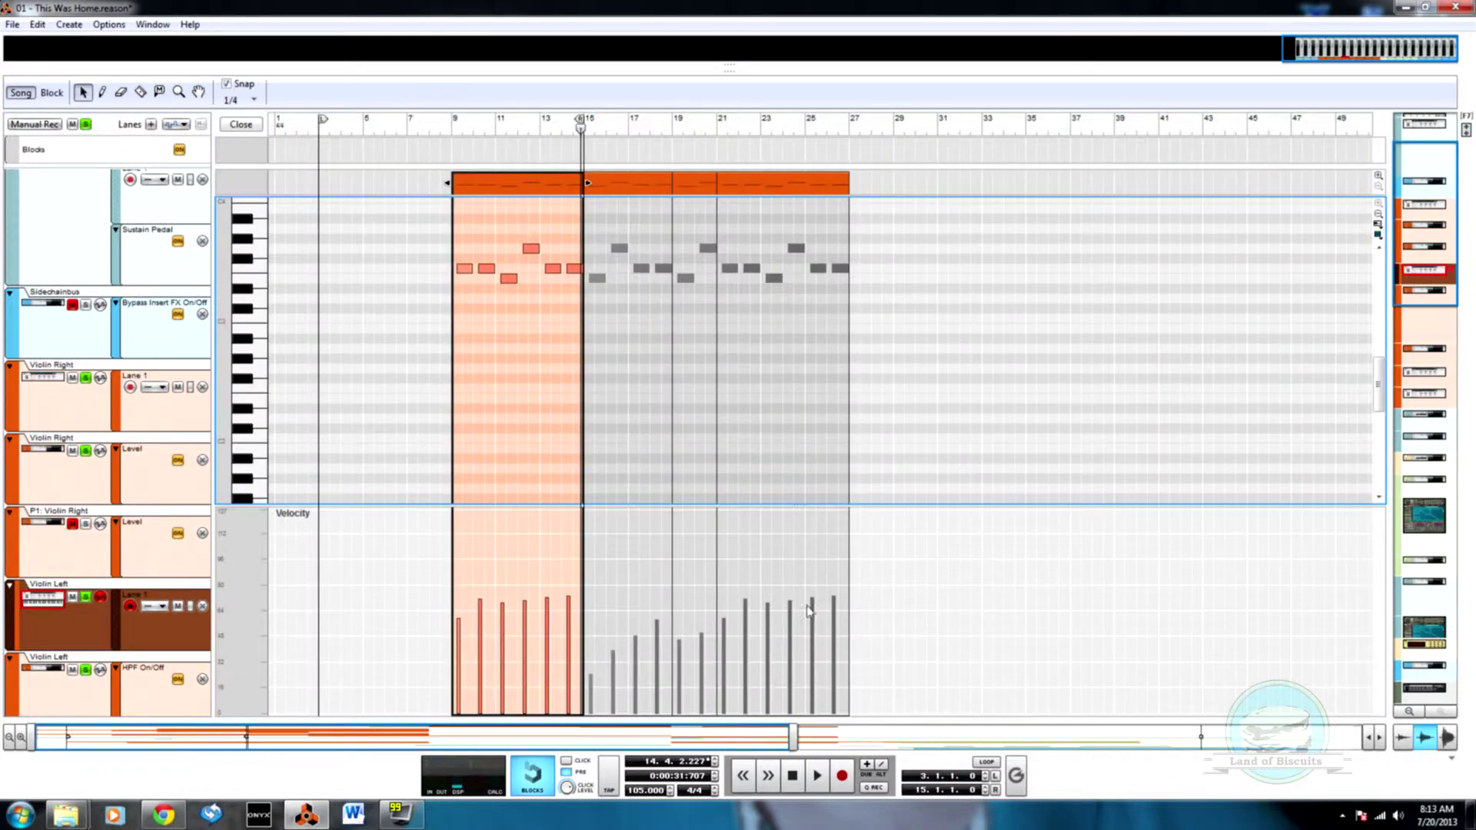
pyautogui.moveTo(466, 654); pyautogui.dragTo(570, 632)
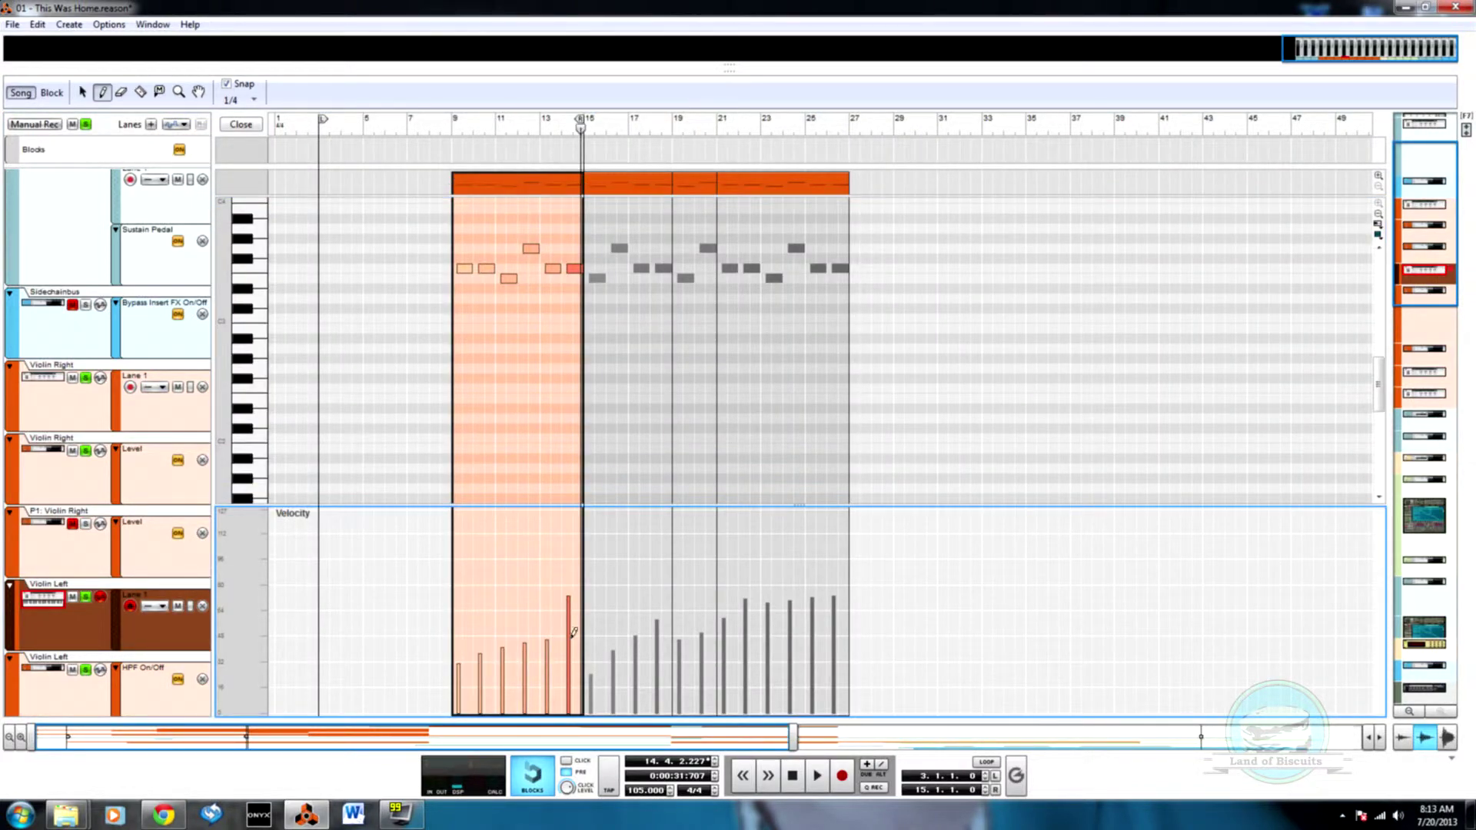
pyautogui.click(242, 125)
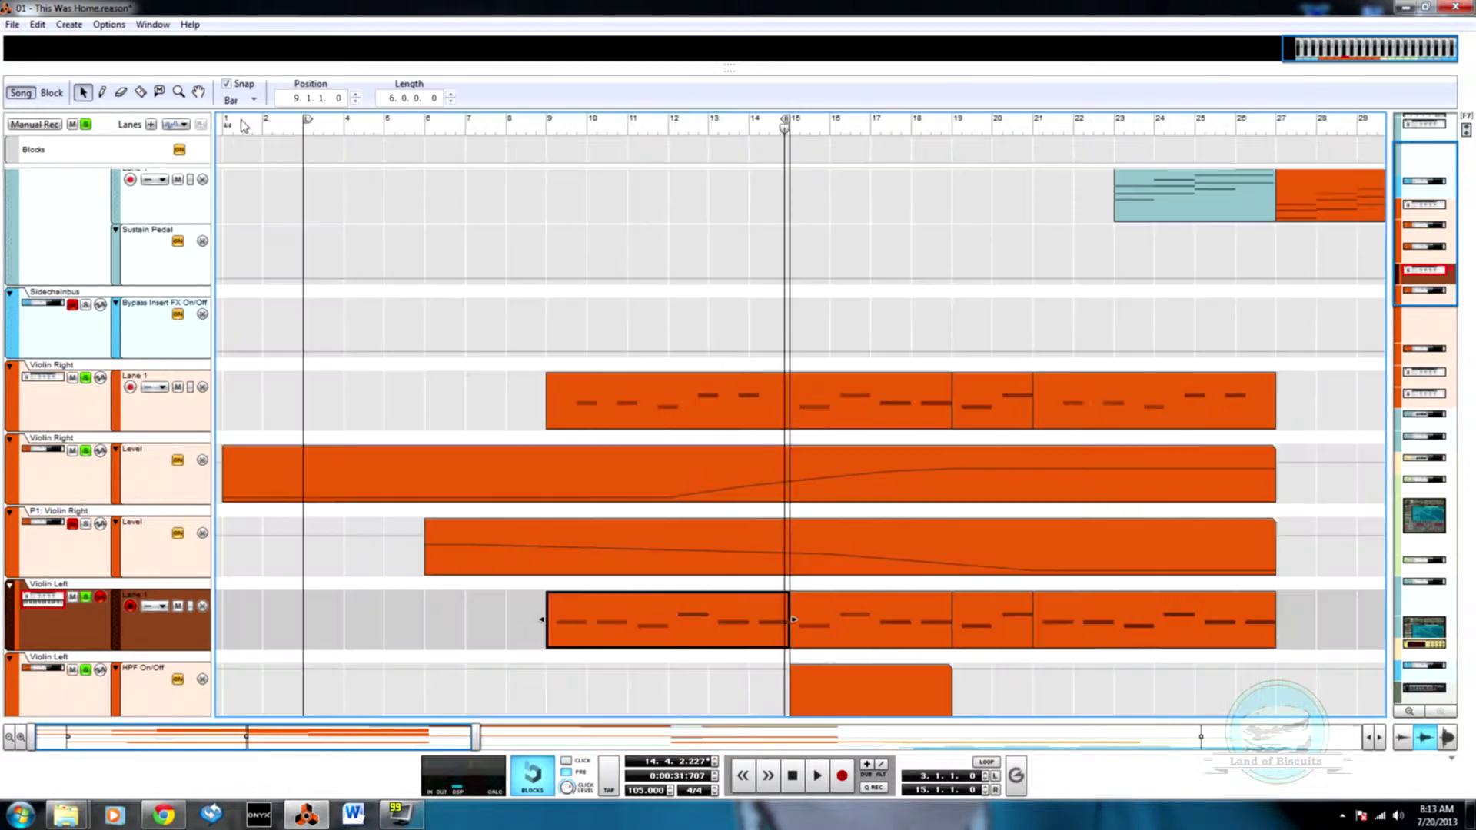
# - Lengthen the last note of the Violin Right clip at bar 9 to 1.1.0.0, ending at bar 15
pyautogui.doubleClick(629, 413)
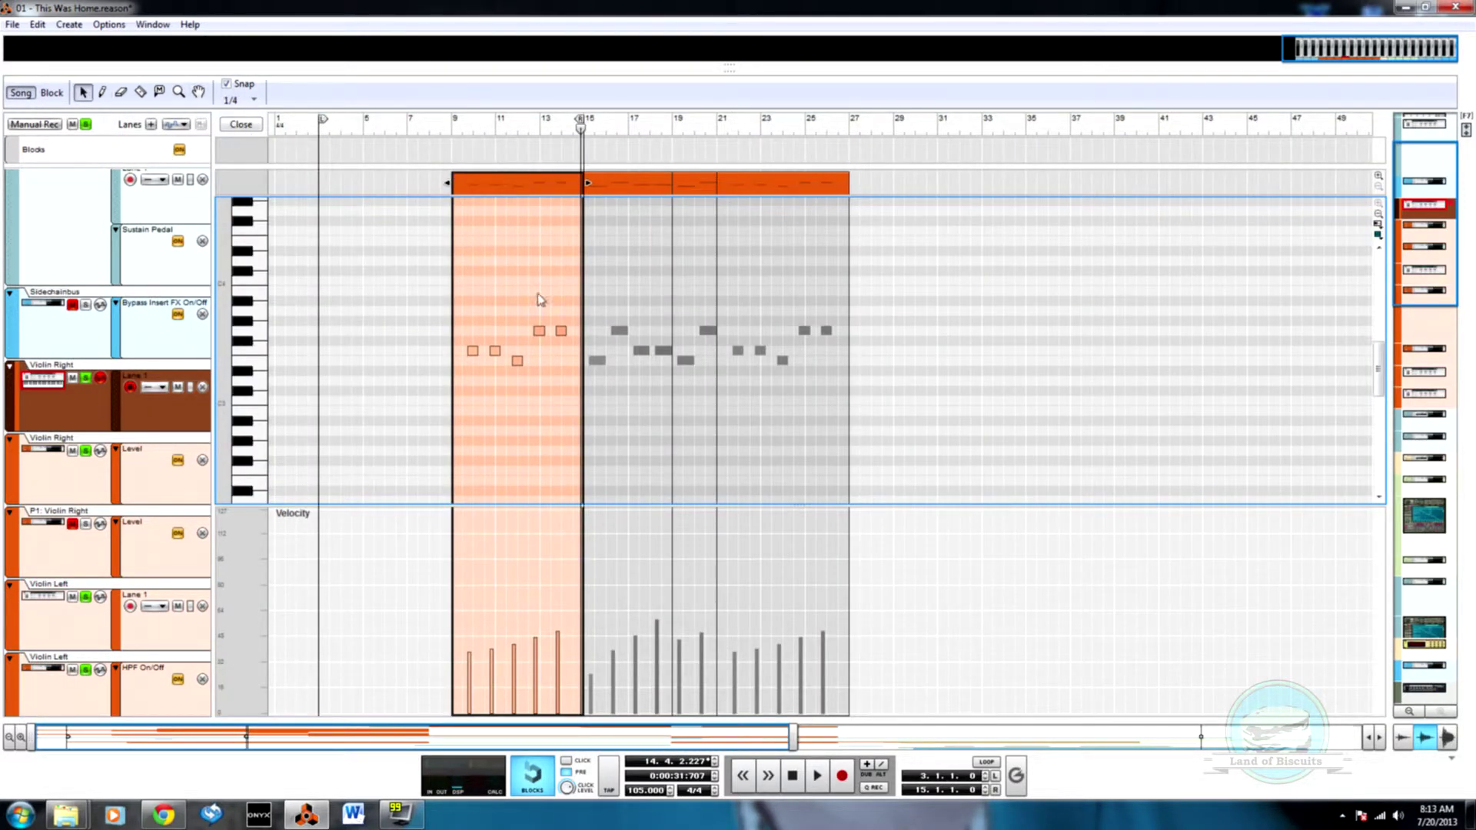
pyautogui.click(562, 330)
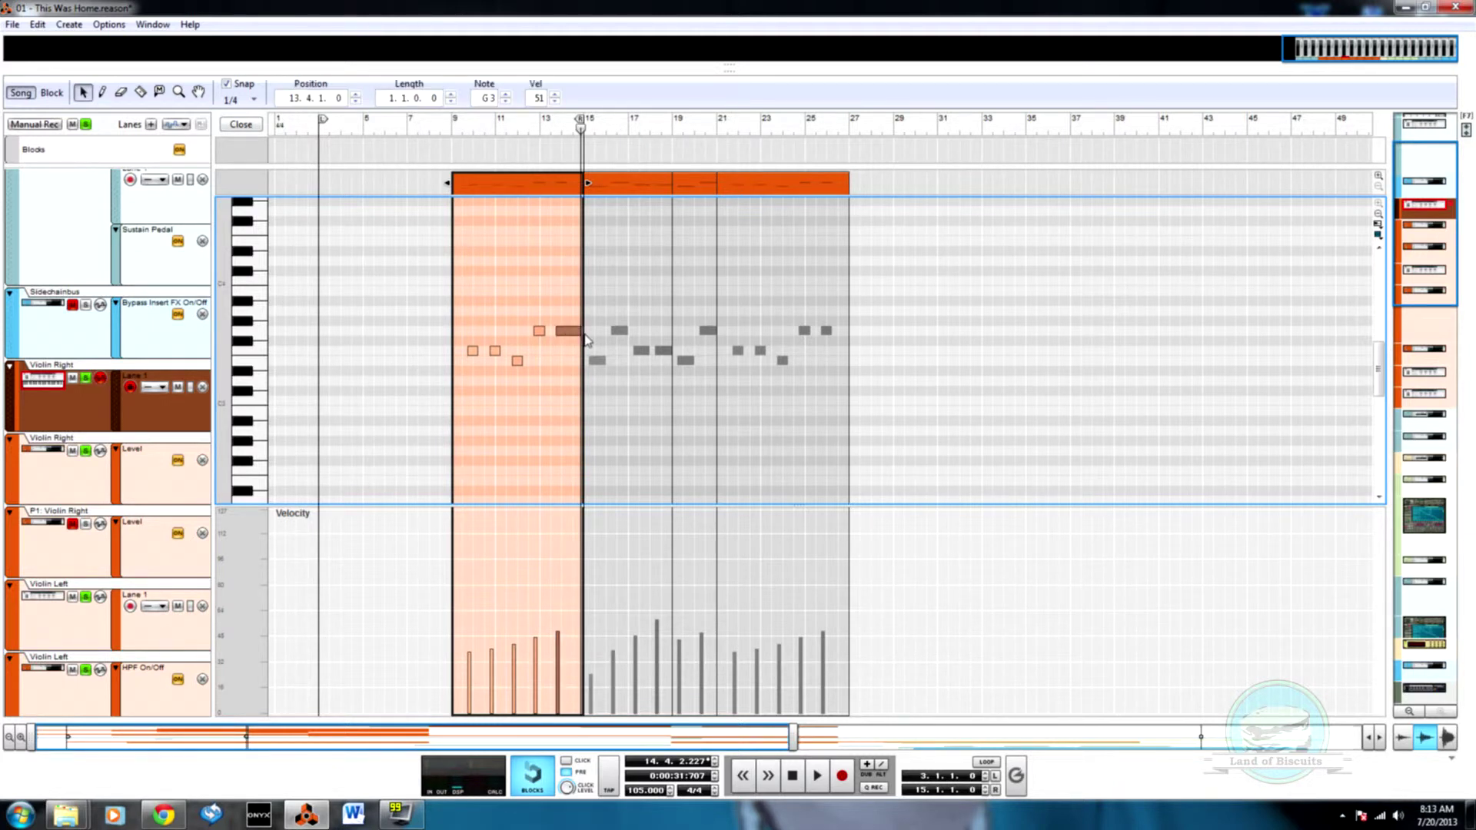
# - Play the soloed violins from bar 9, then clear all mutes and solos and replay the full arrangement from bar 9
pyautogui.click(451, 125)
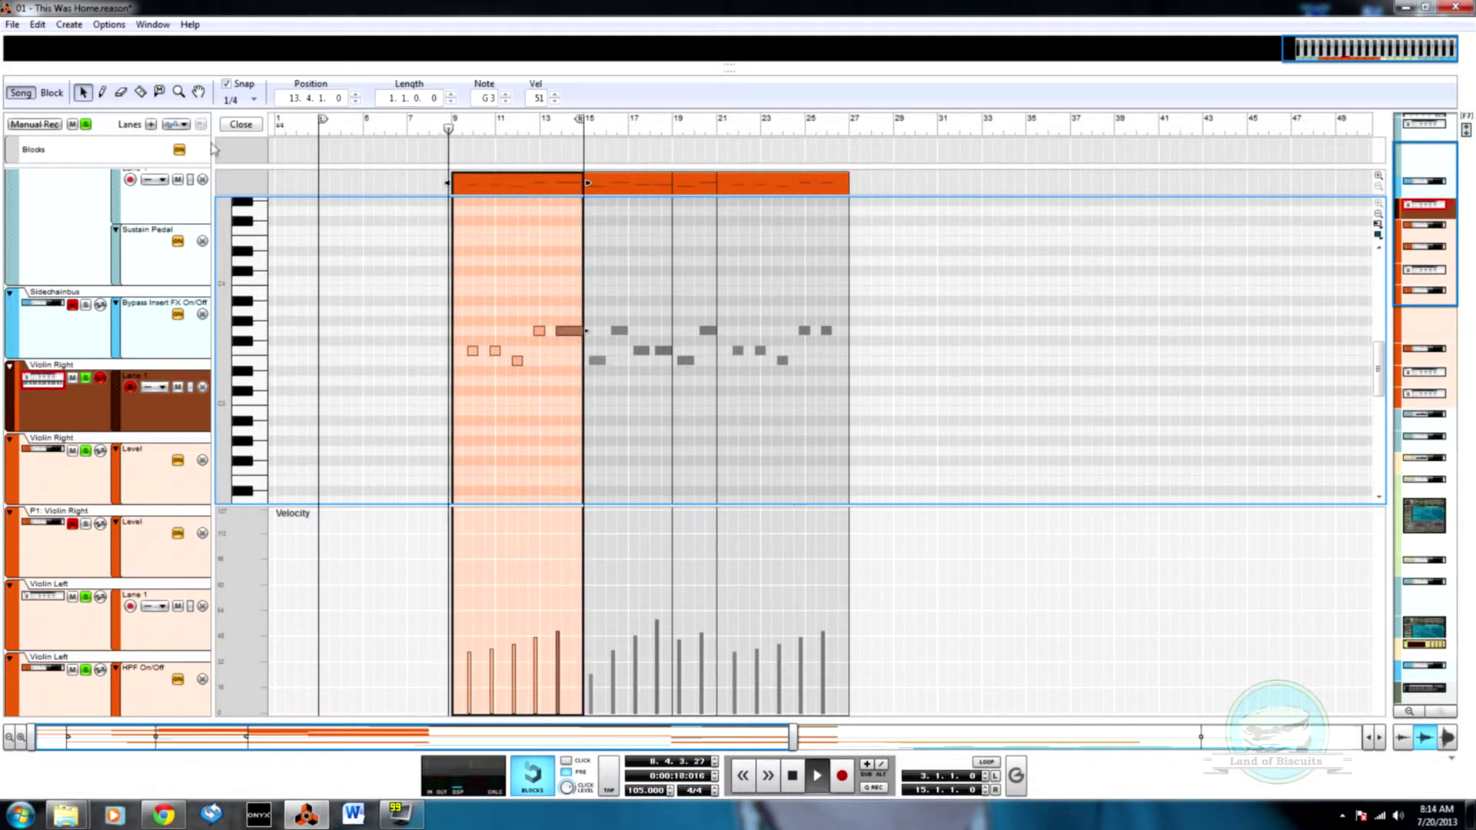
pyautogui.hotkey('ctrl', 'e')
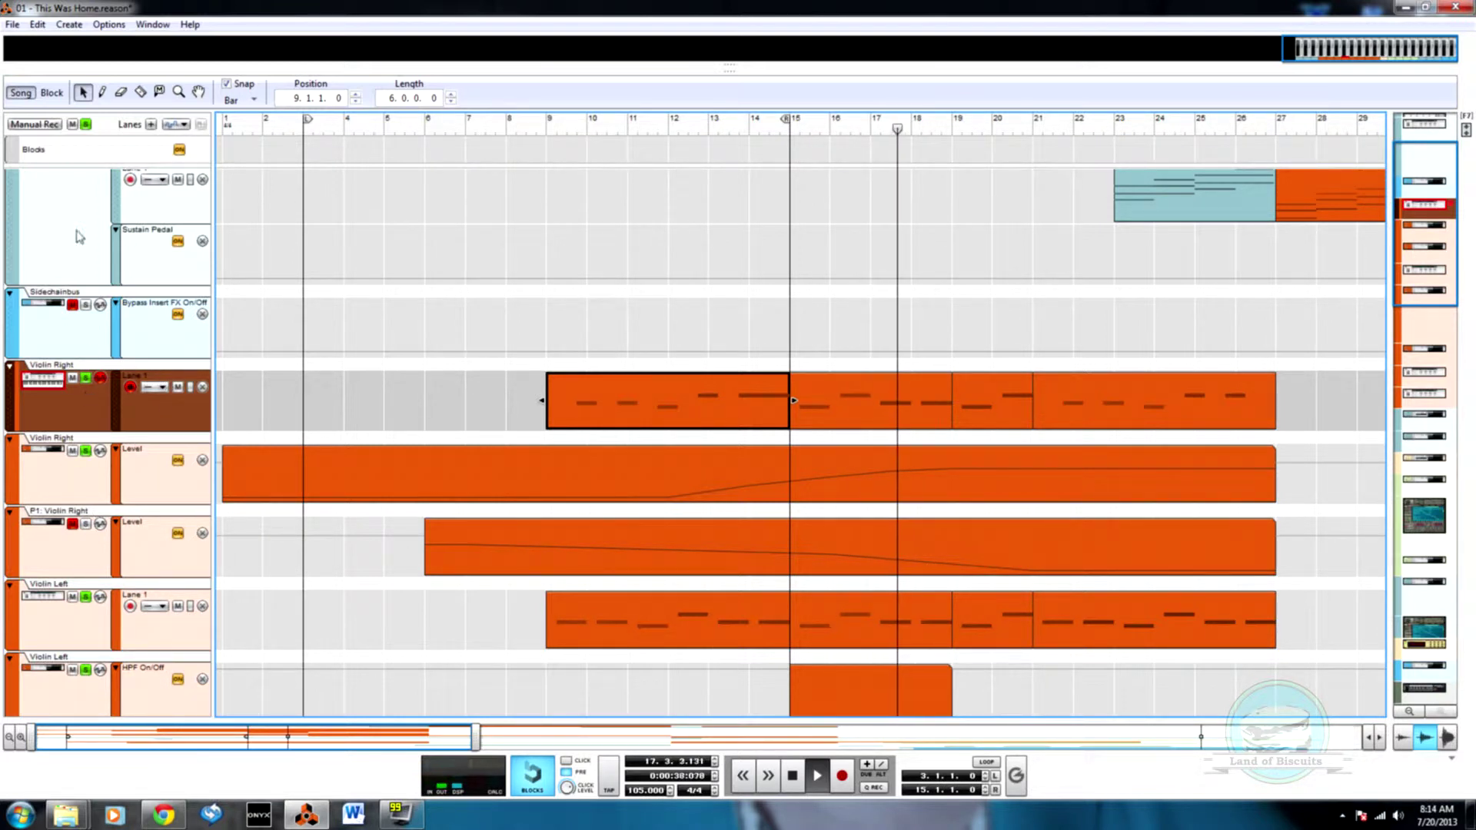
pyautogui.click(127, 148)
pyautogui.click(550, 126)
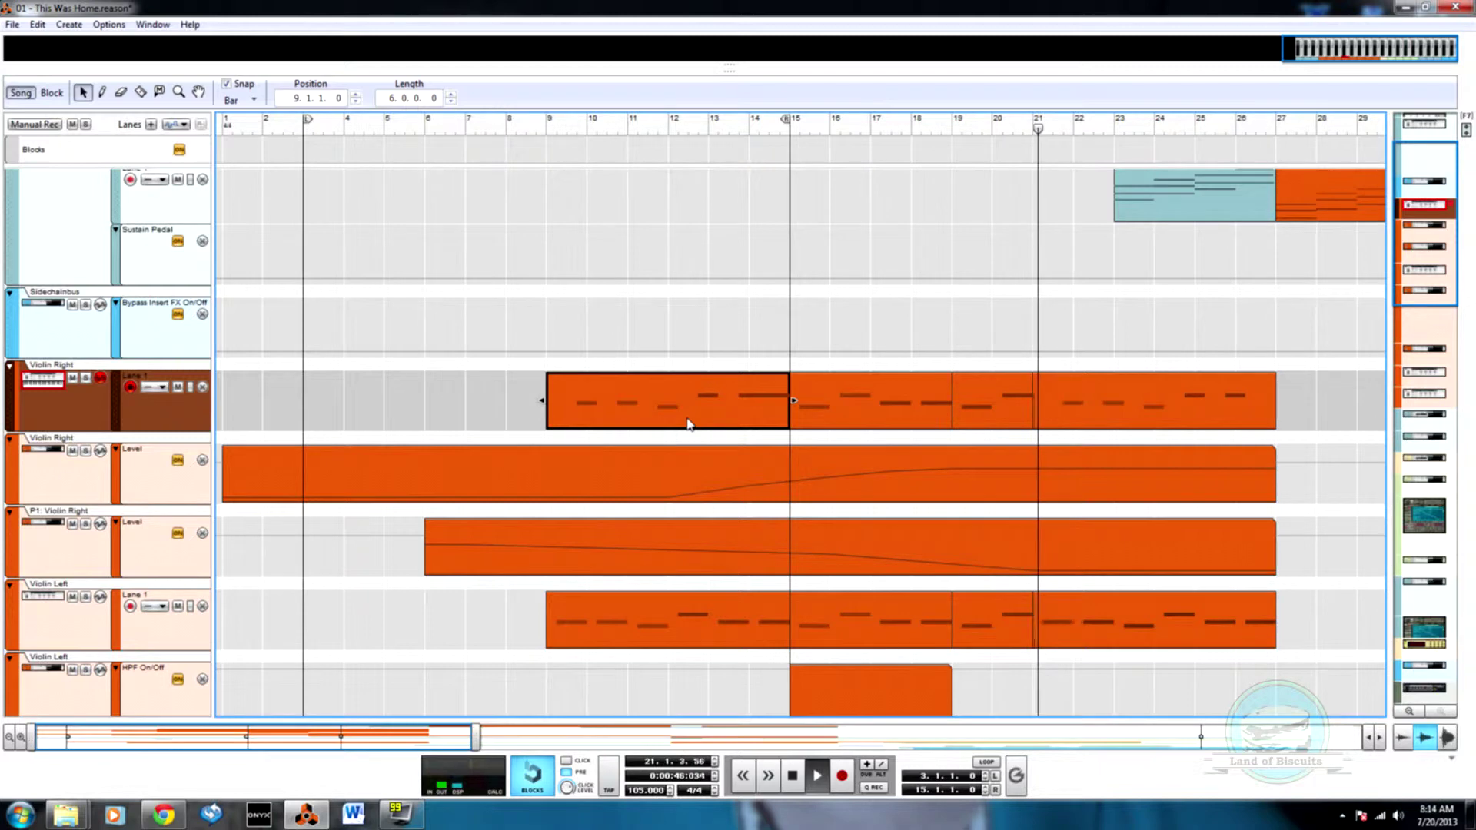
# - Add The Echo after the DR-1 reverb in the P1: Violin Right parallel channel in the rack
pyautogui.press('F6')
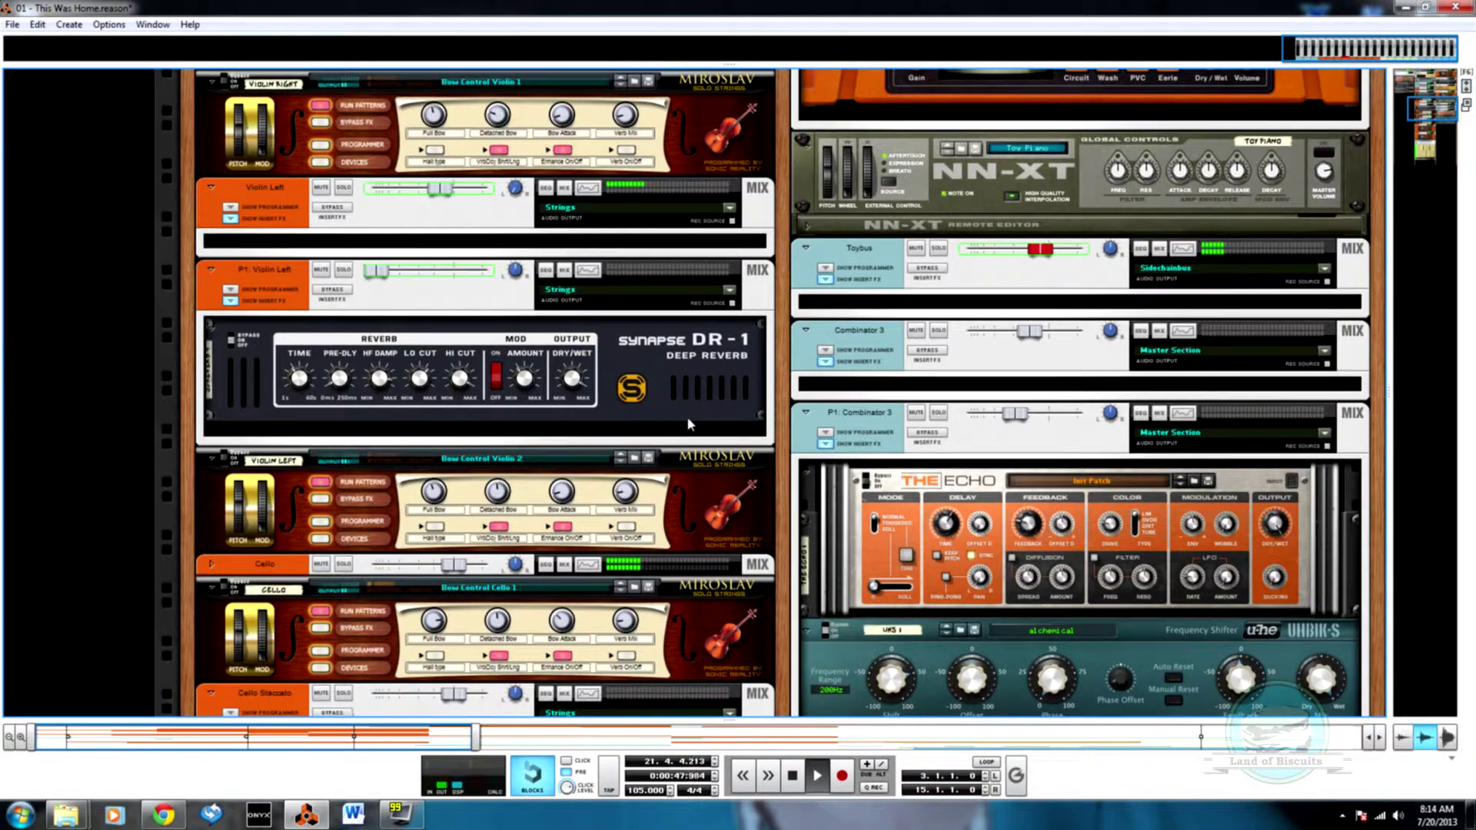
pyautogui.scroll(-3, 687, 419)
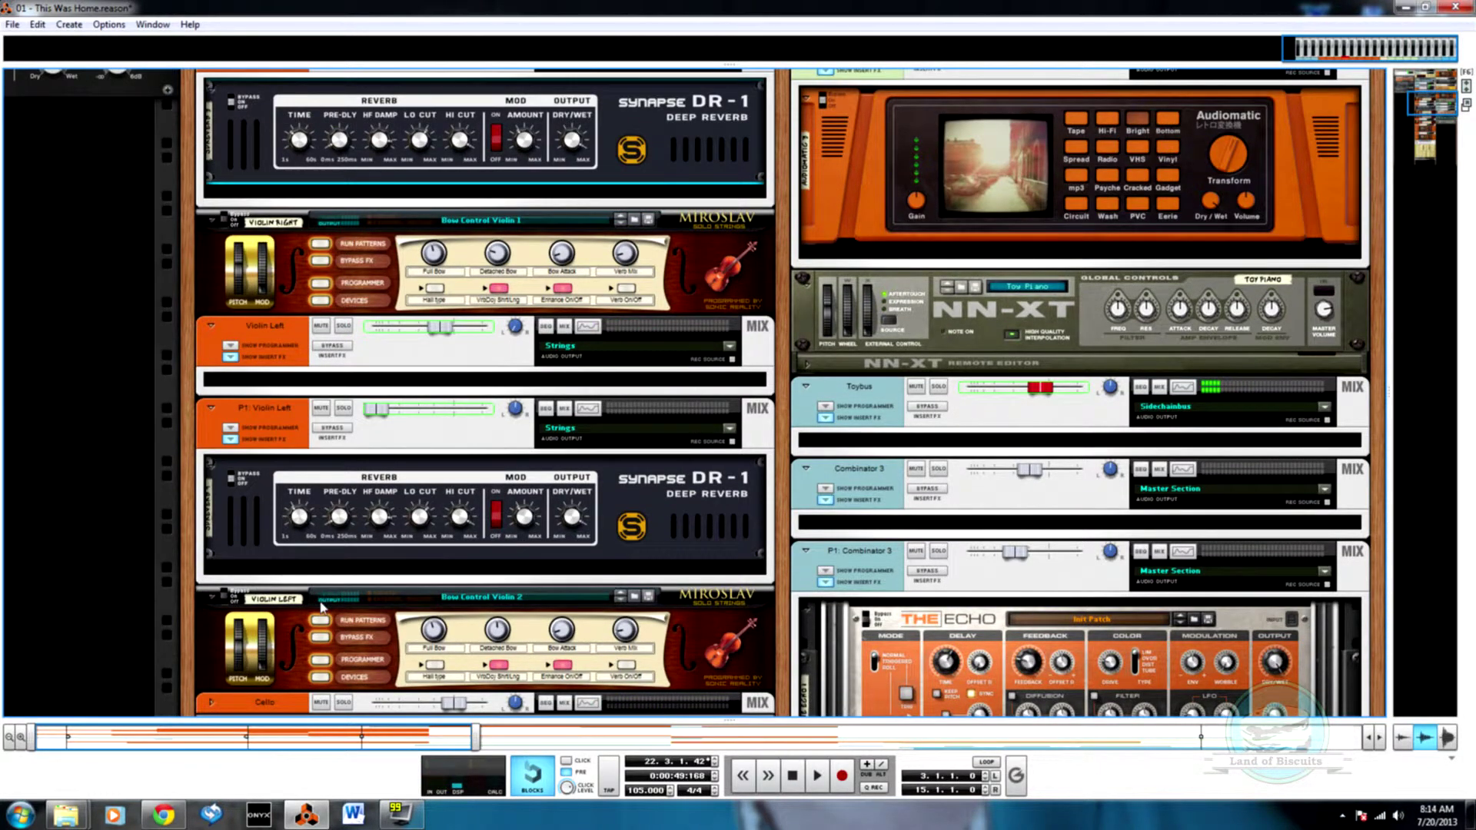
pyautogui.scroll(3, 338, 476)
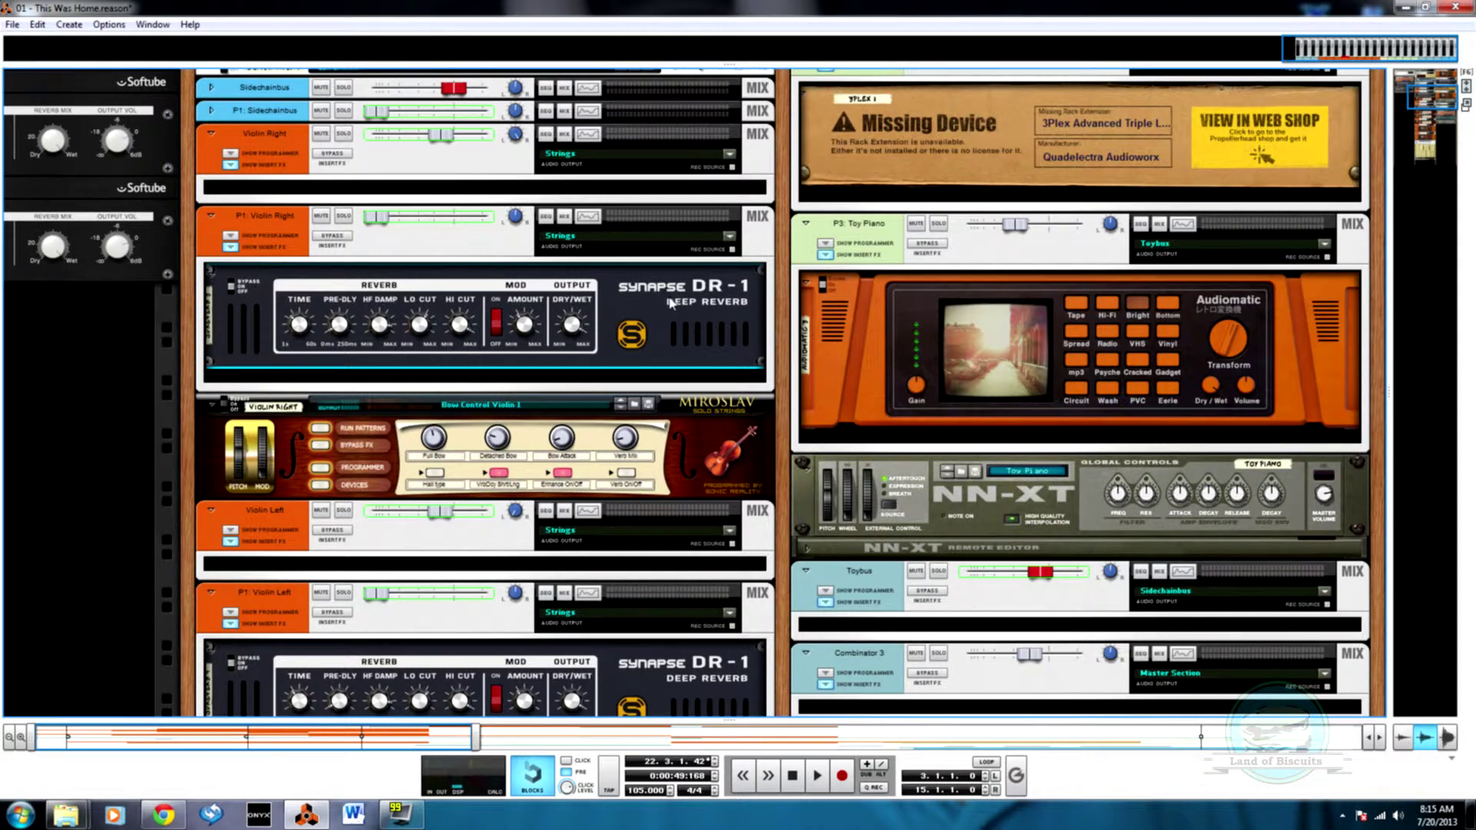
pyautogui.press('F7')
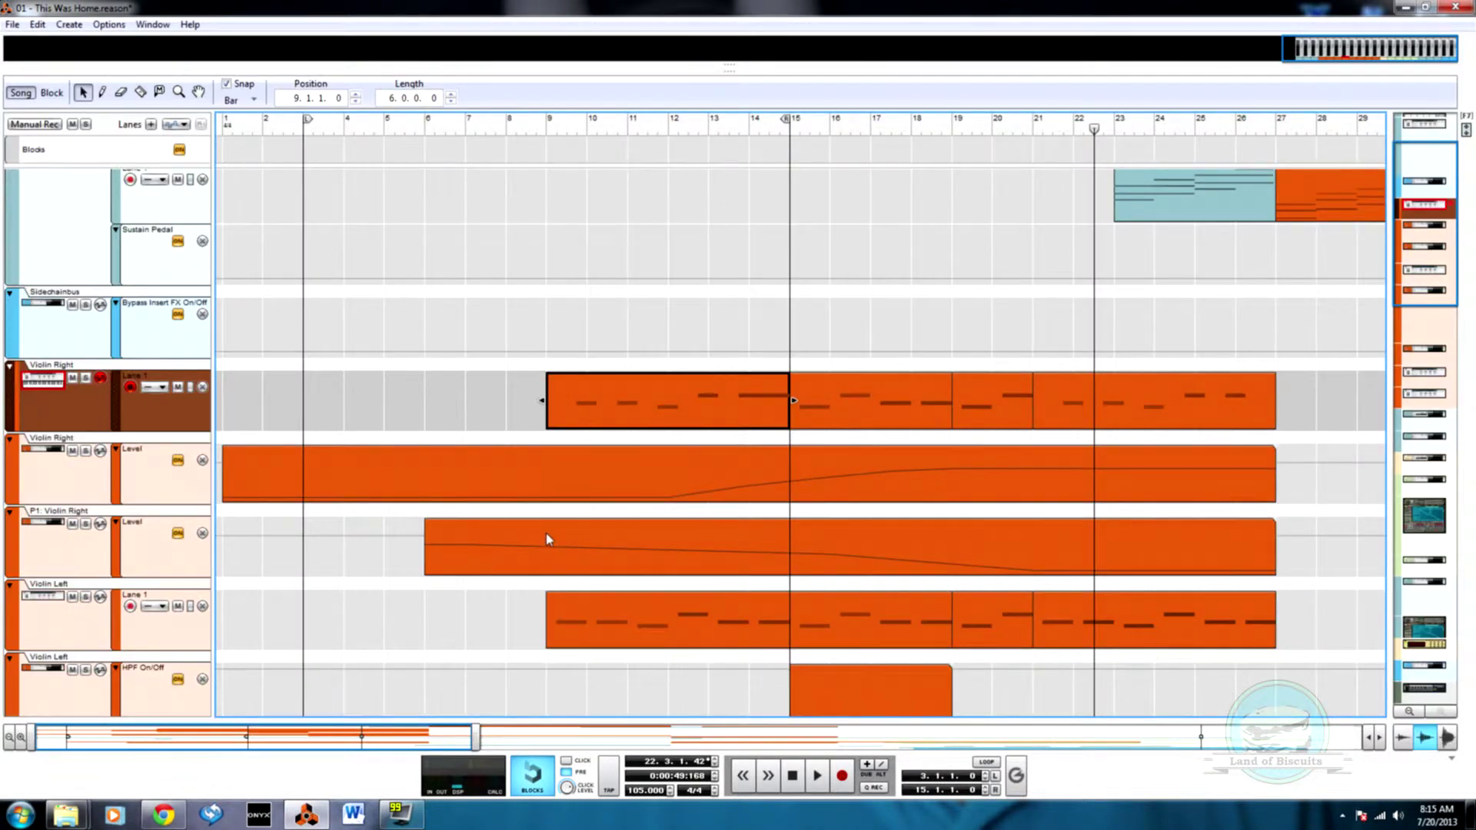
pyautogui.press('F6')
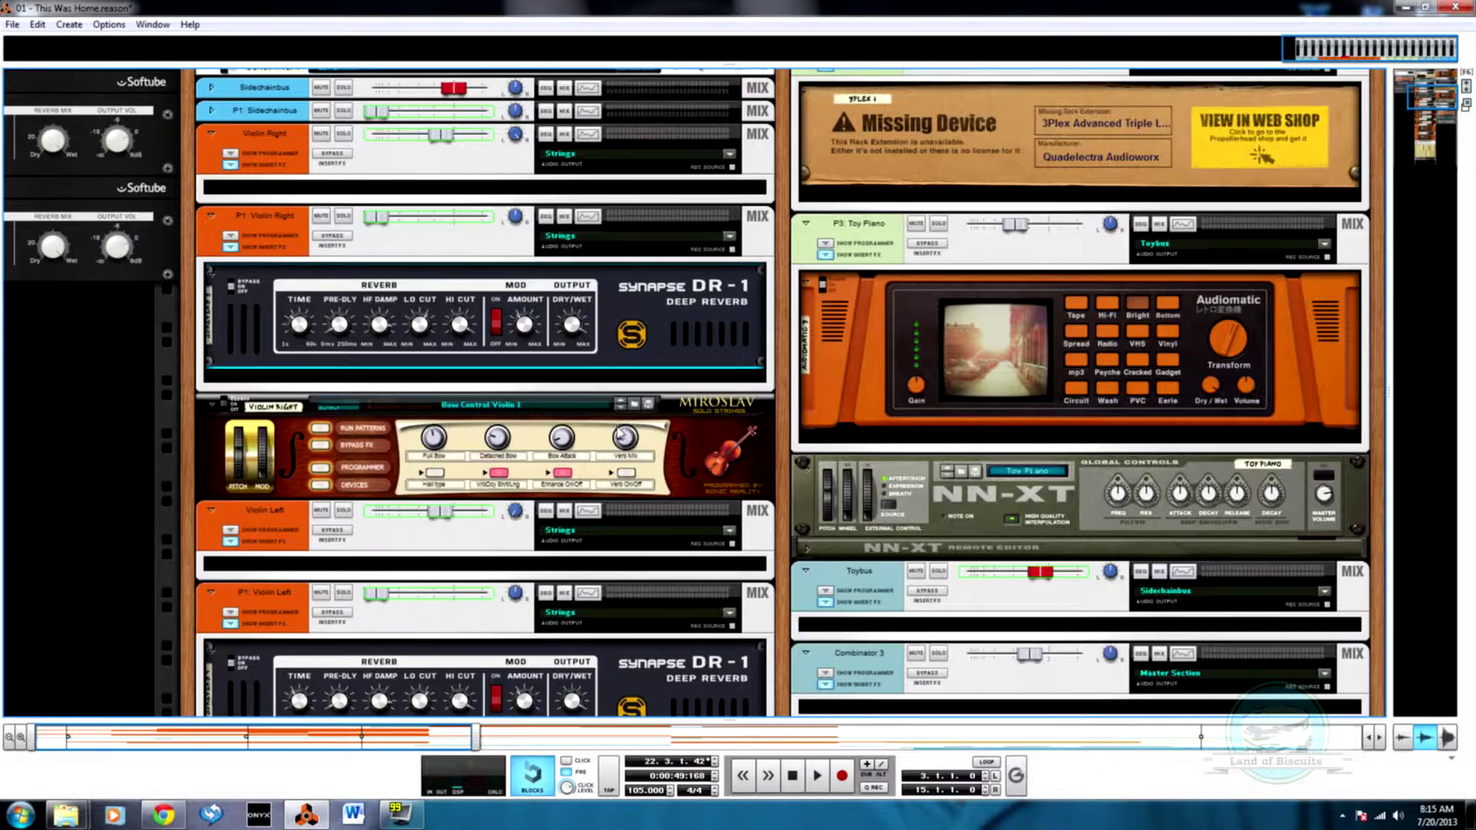
pyautogui.rightClick(689, 325)
pyautogui.moveTo(820, 476)
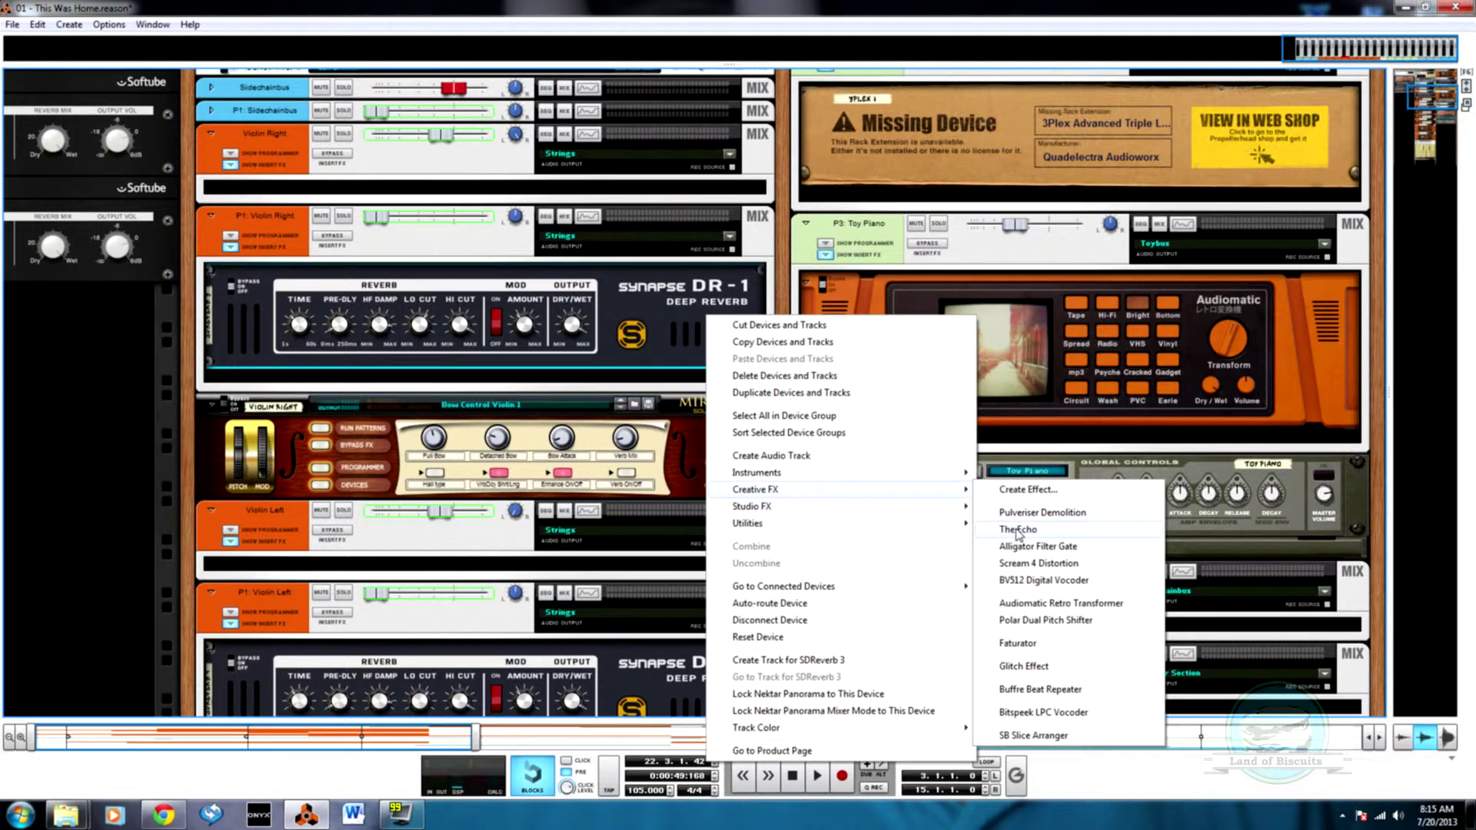
pyautogui.click(1017, 530)
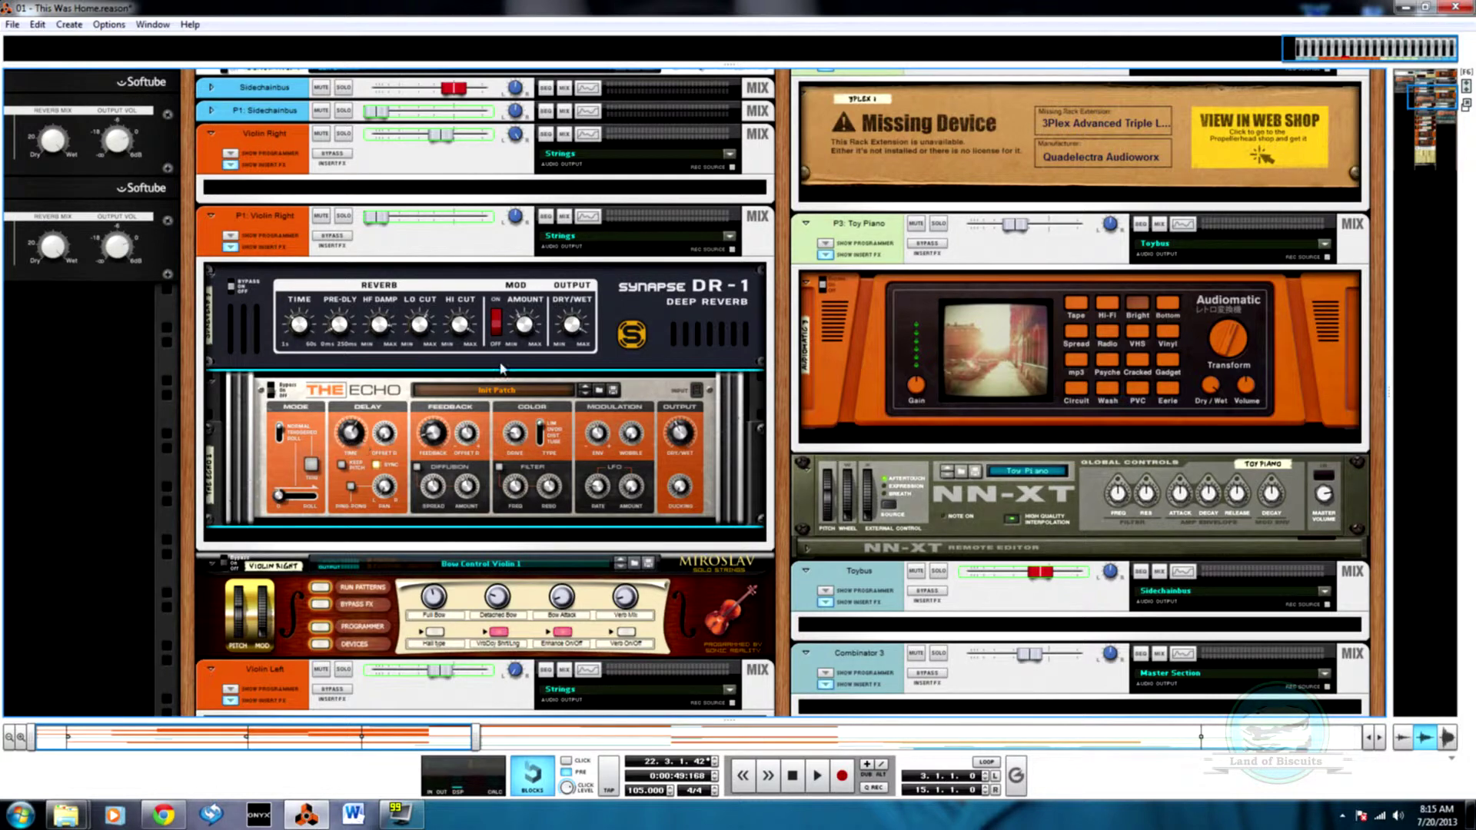
# - Play the song from bar 9 and examine the violins' automated channel levels and The Echo in the rack
pyautogui.press('F7')
pyautogui.click(566, 127)
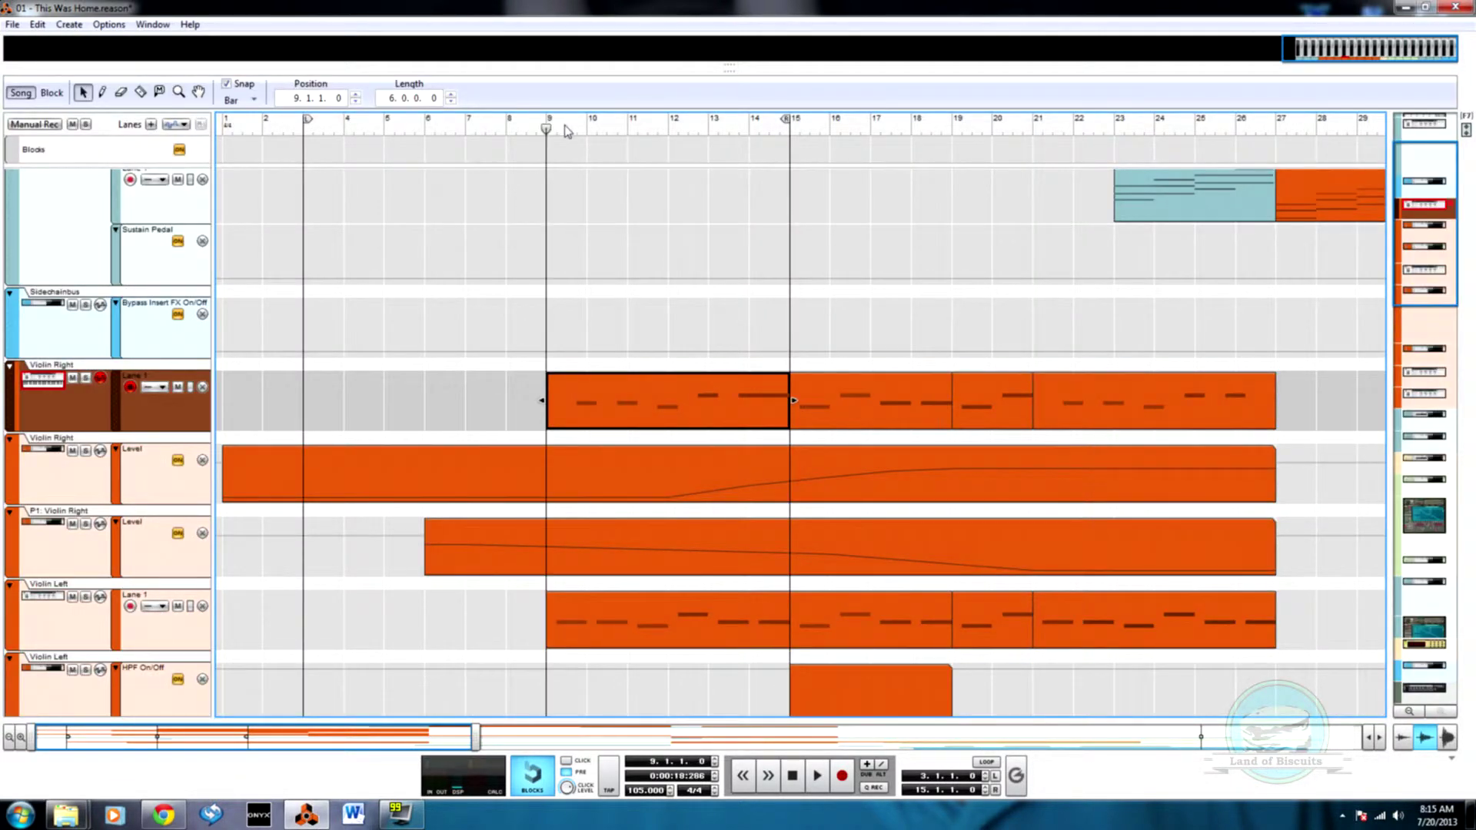
pyautogui.press('space')
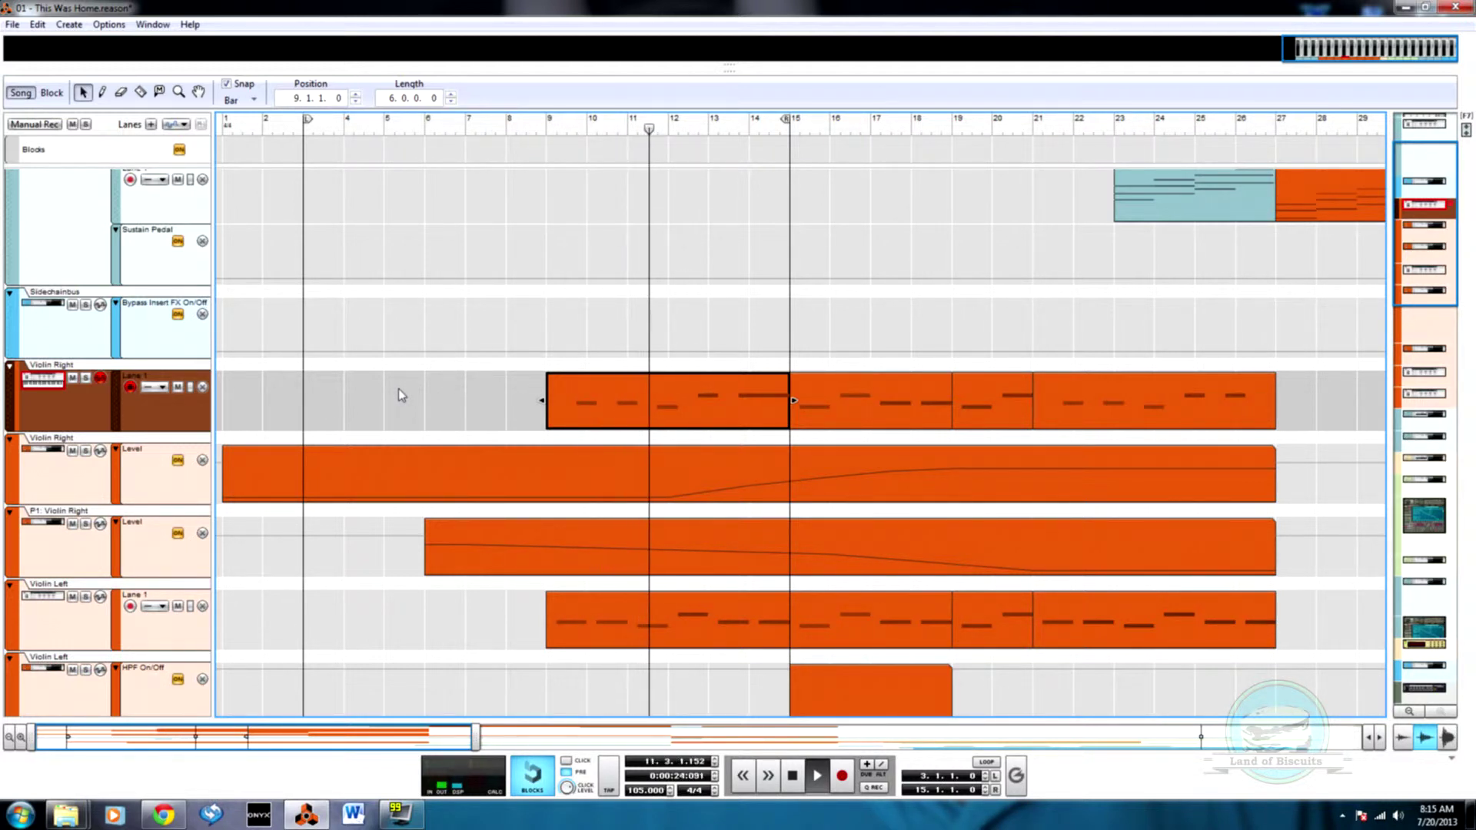
pyautogui.press('F6')
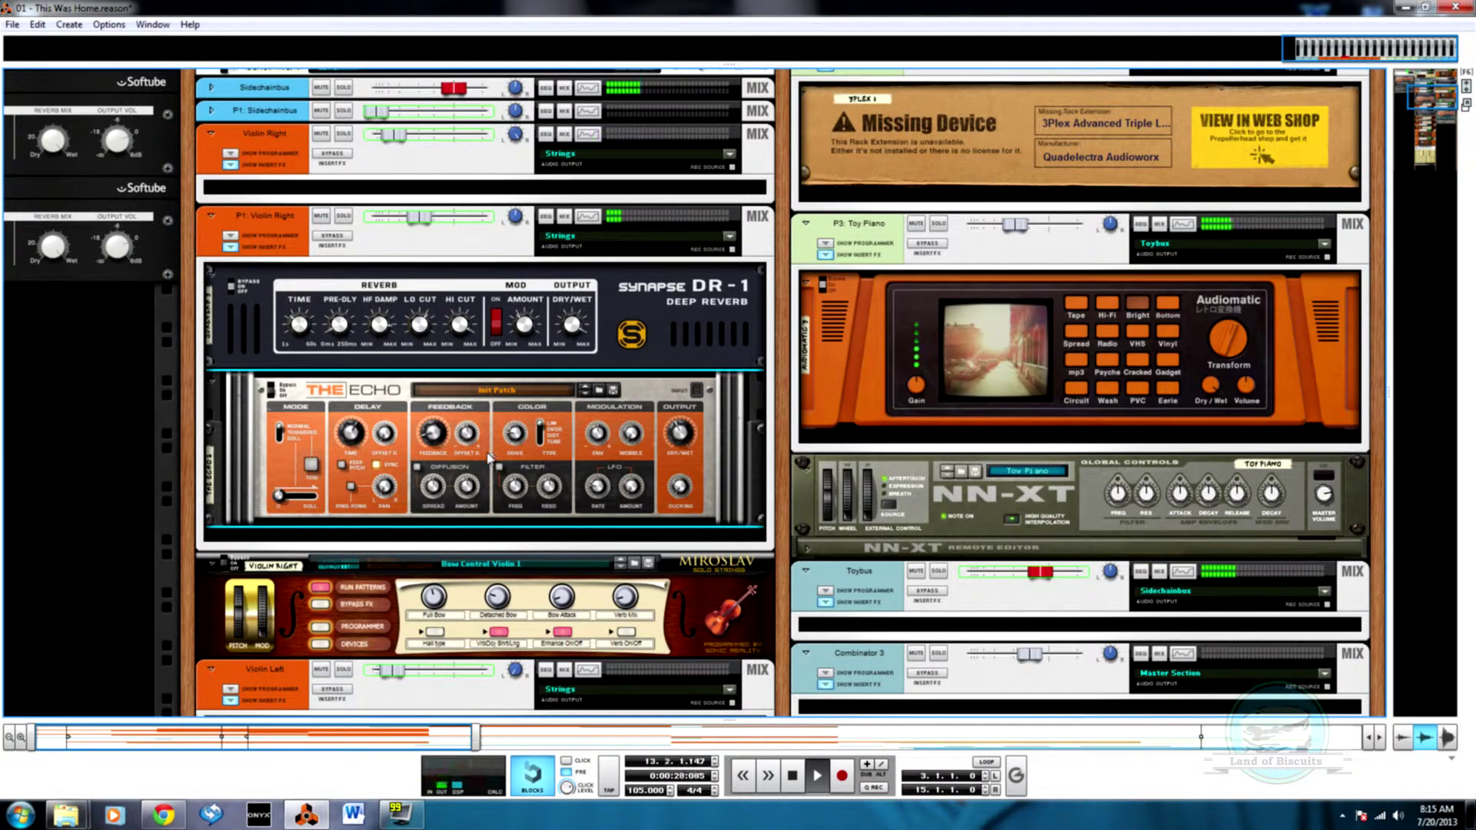
pyautogui.press('F7')
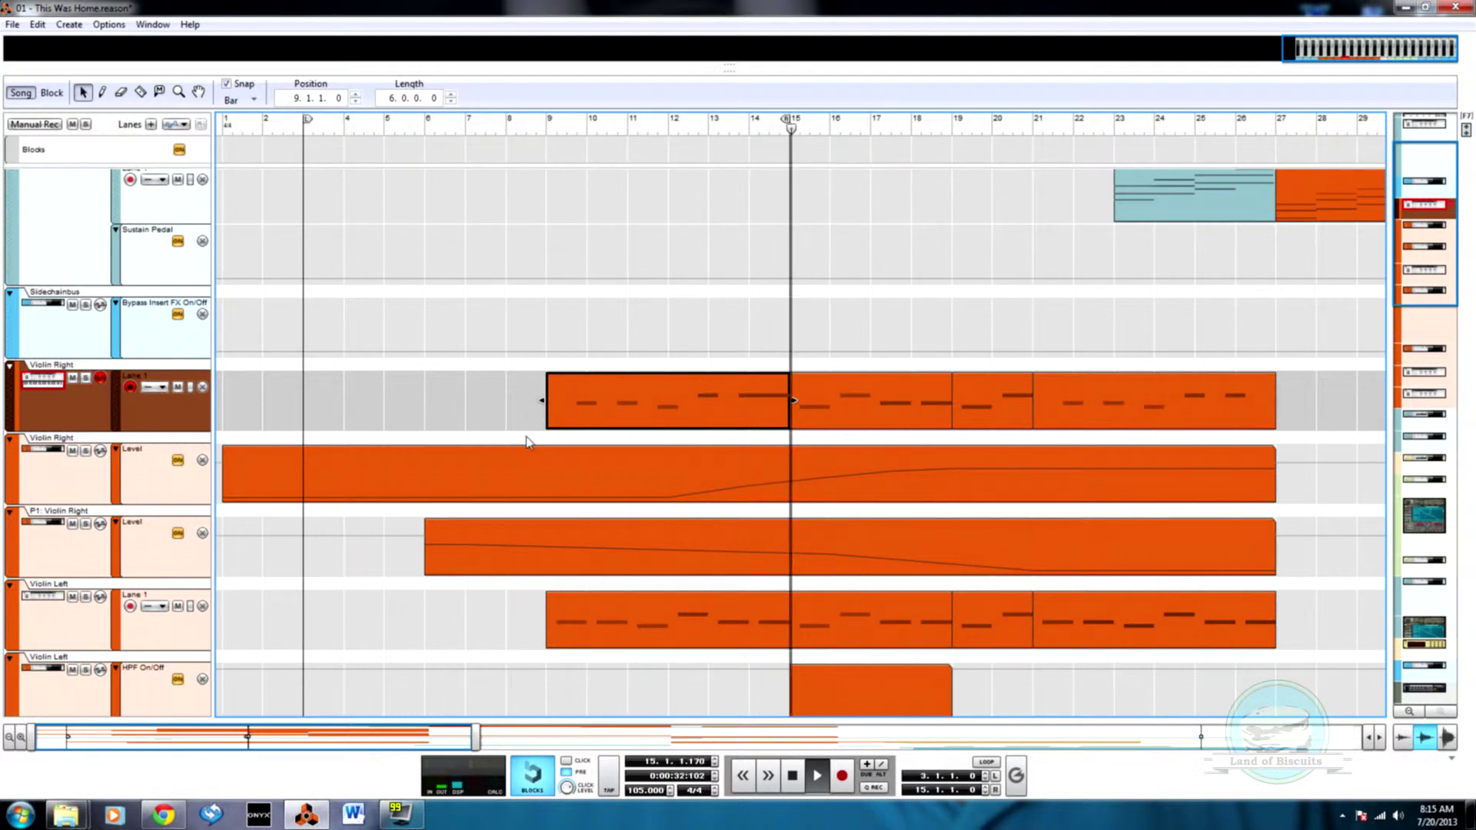
pyautogui.press('F6')
pyautogui.scroll(-1, 613, 459)
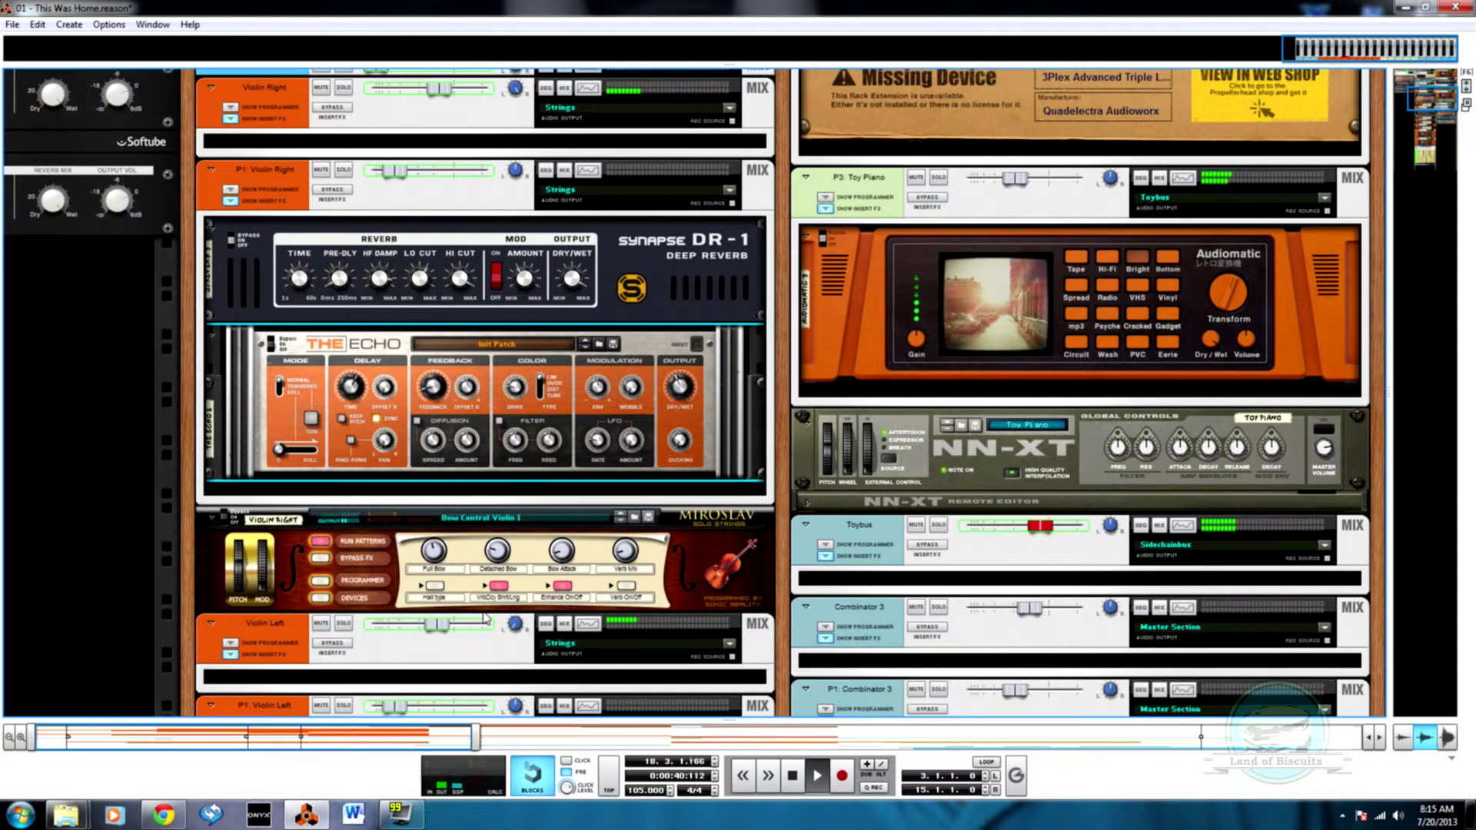
# - Continue playback to about bar 25, comparing the mixer faders with the violins' Level automation lanes, and stop
pyautogui.press('F7')
pyautogui.scroll(-3, 547, 547)
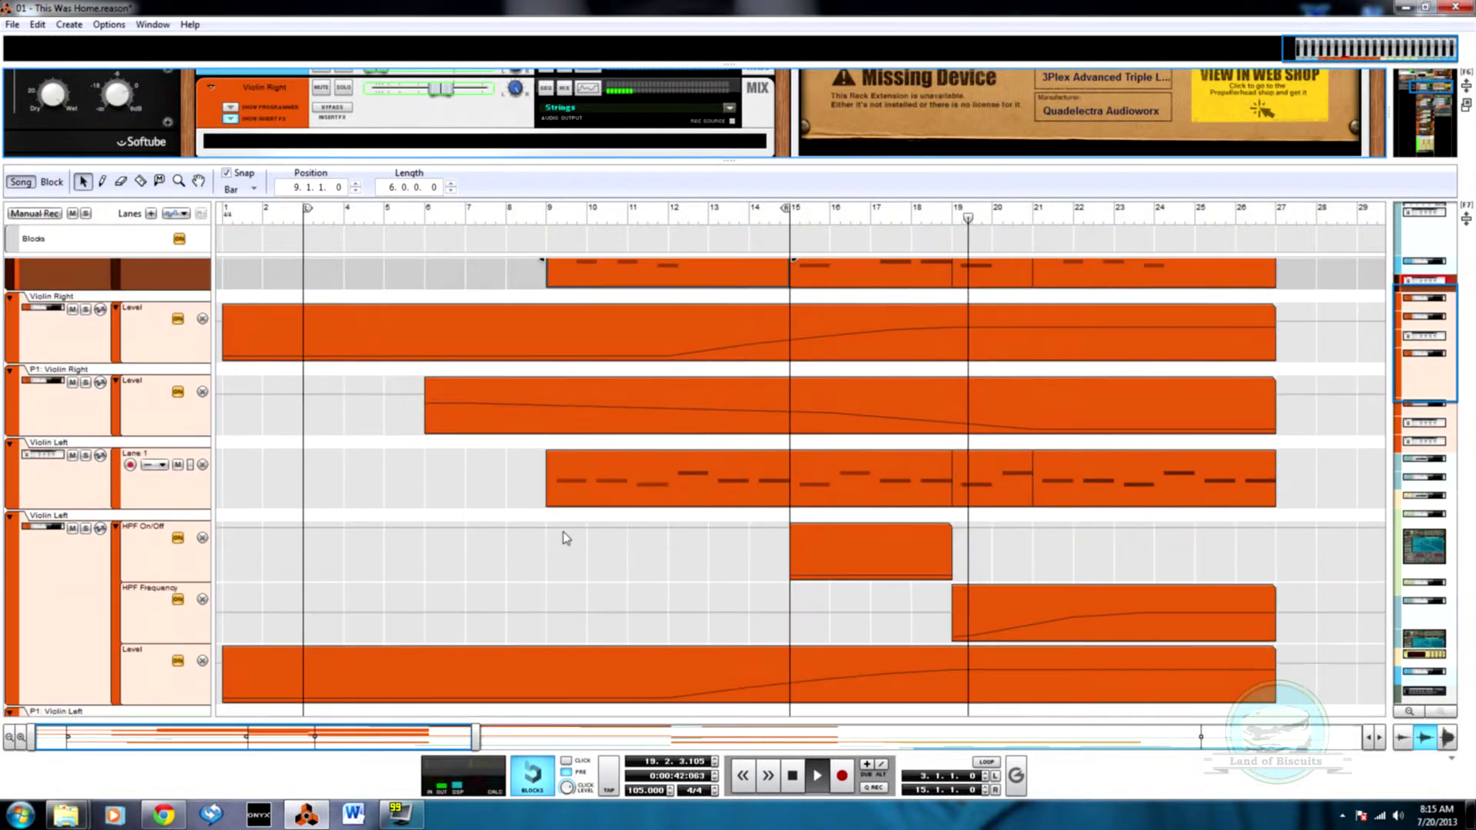
pyautogui.press('F5')
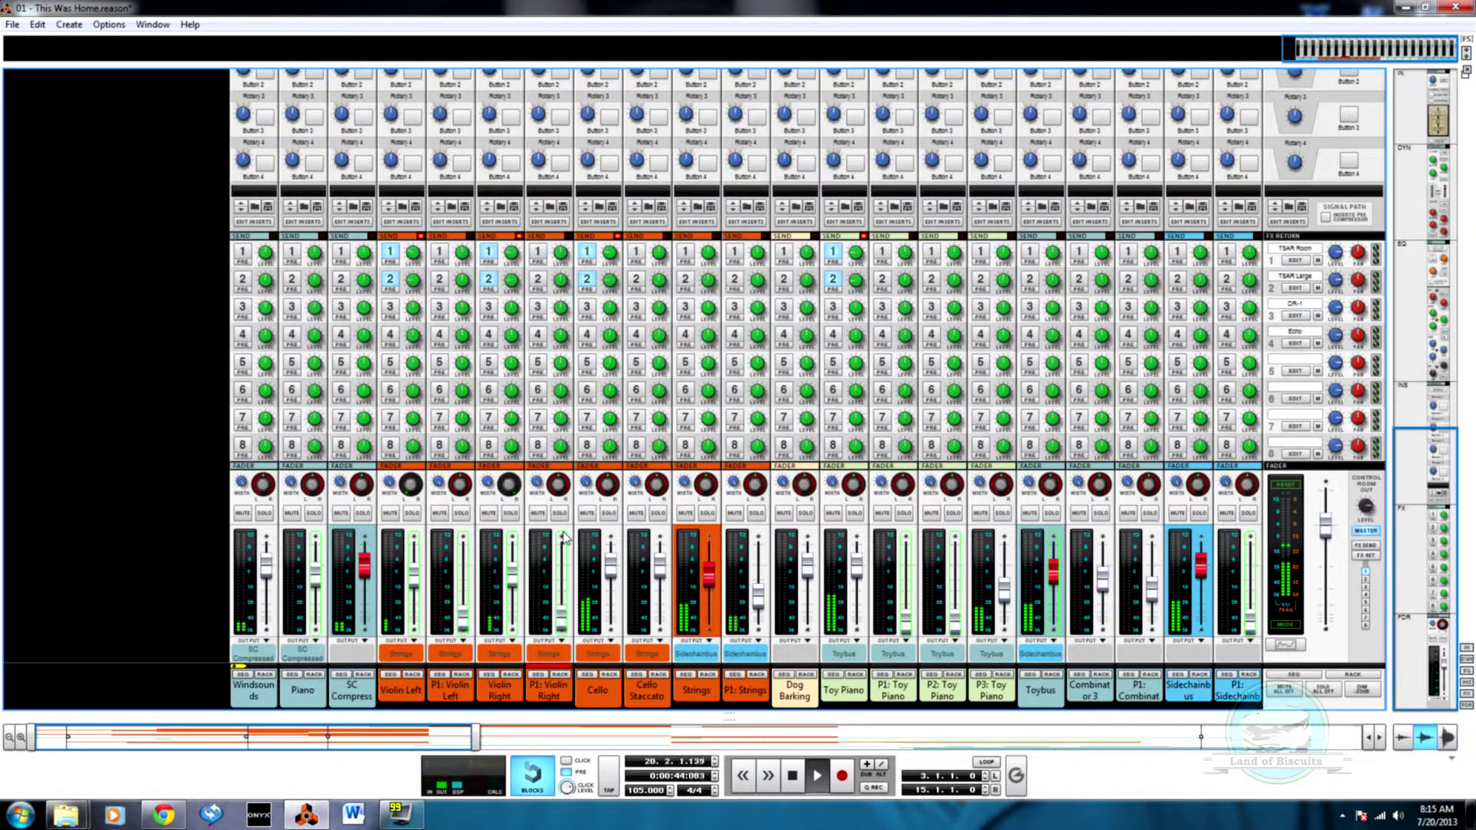
pyautogui.press('F7')
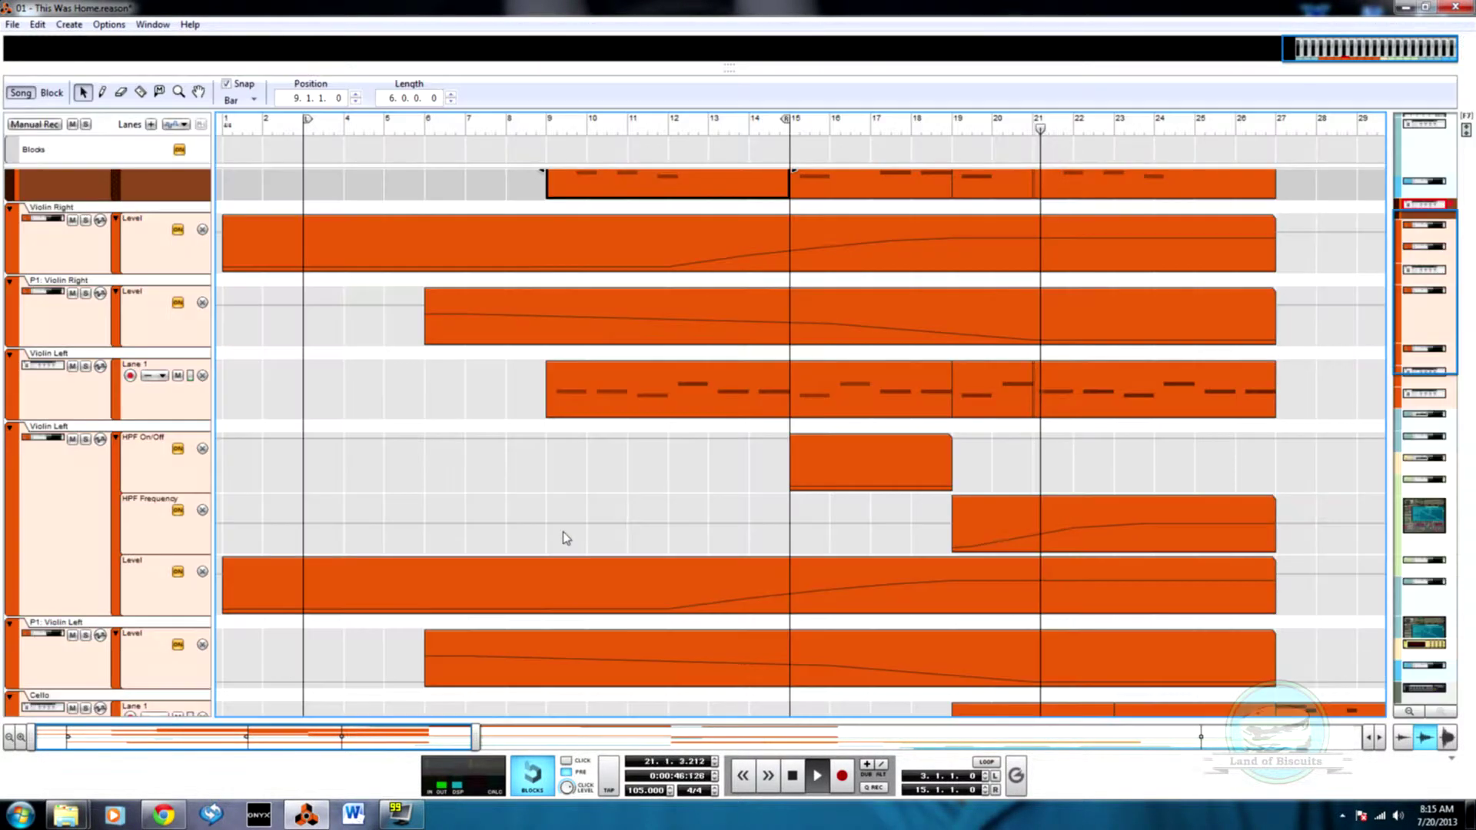
pyautogui.scroll(2, 565, 537)
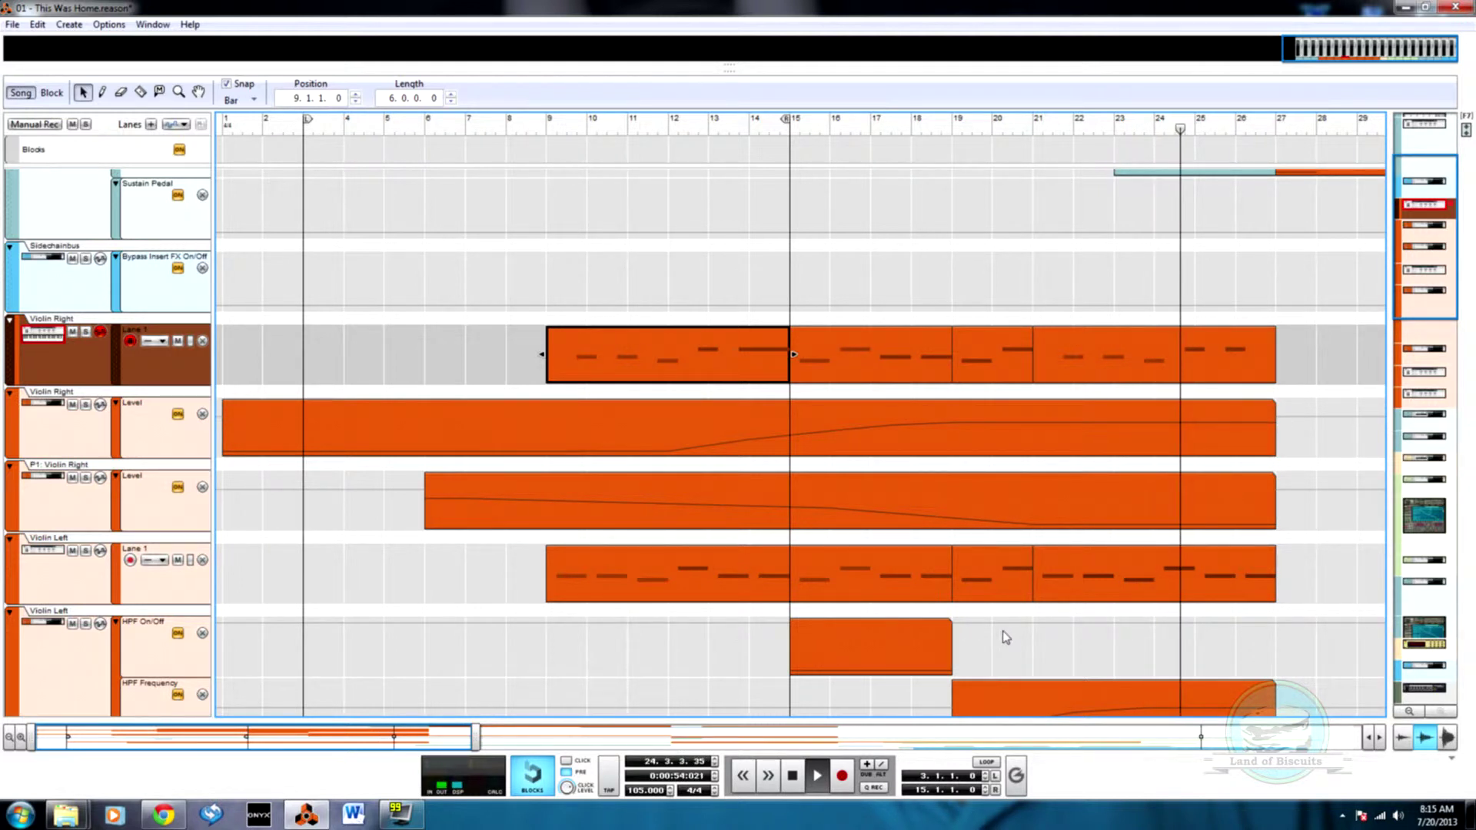
pyautogui.press('space')
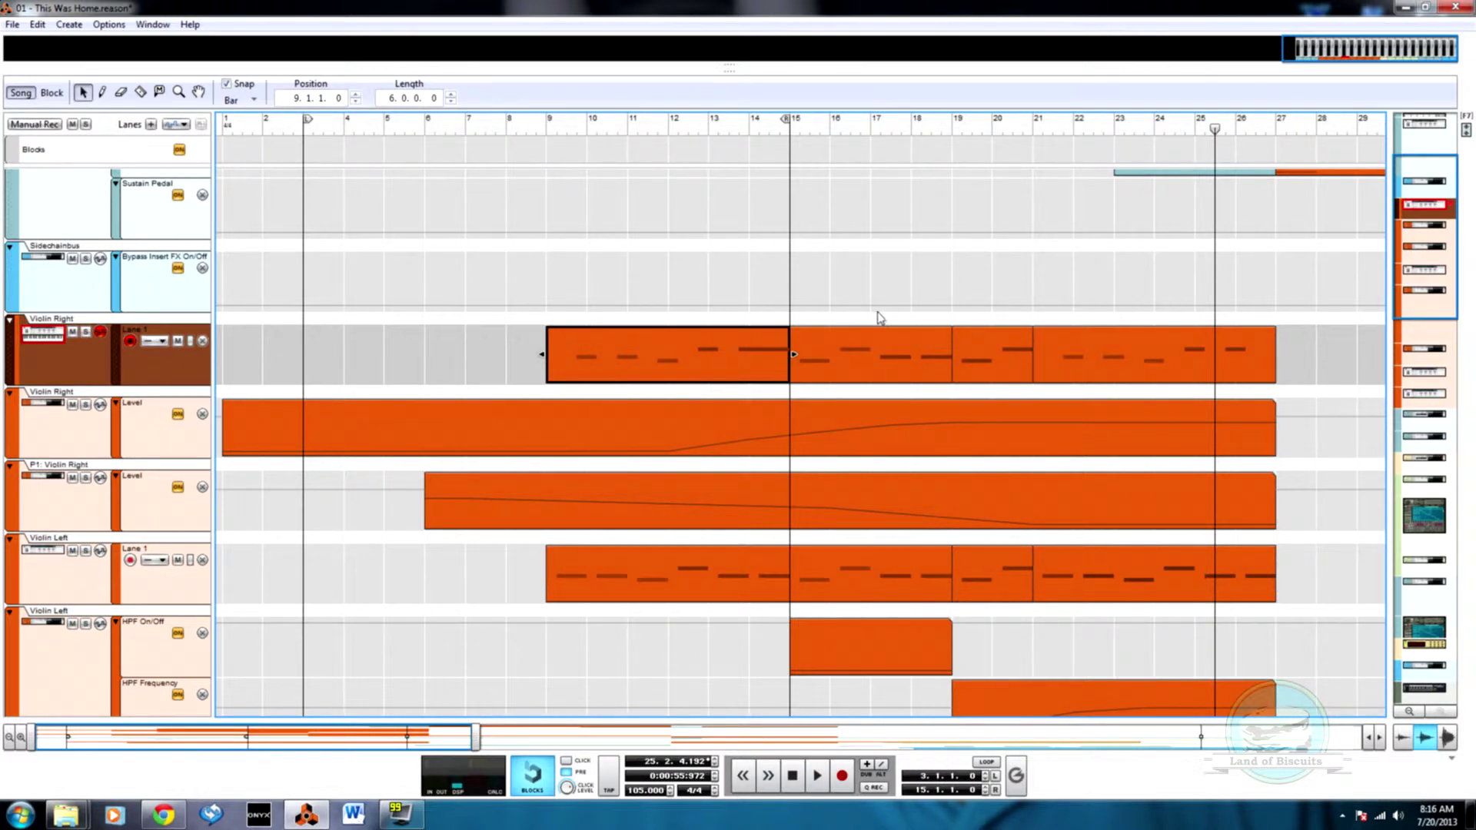
pyautogui.moveTo(836, 249); pyautogui.dragTo(999, 367)
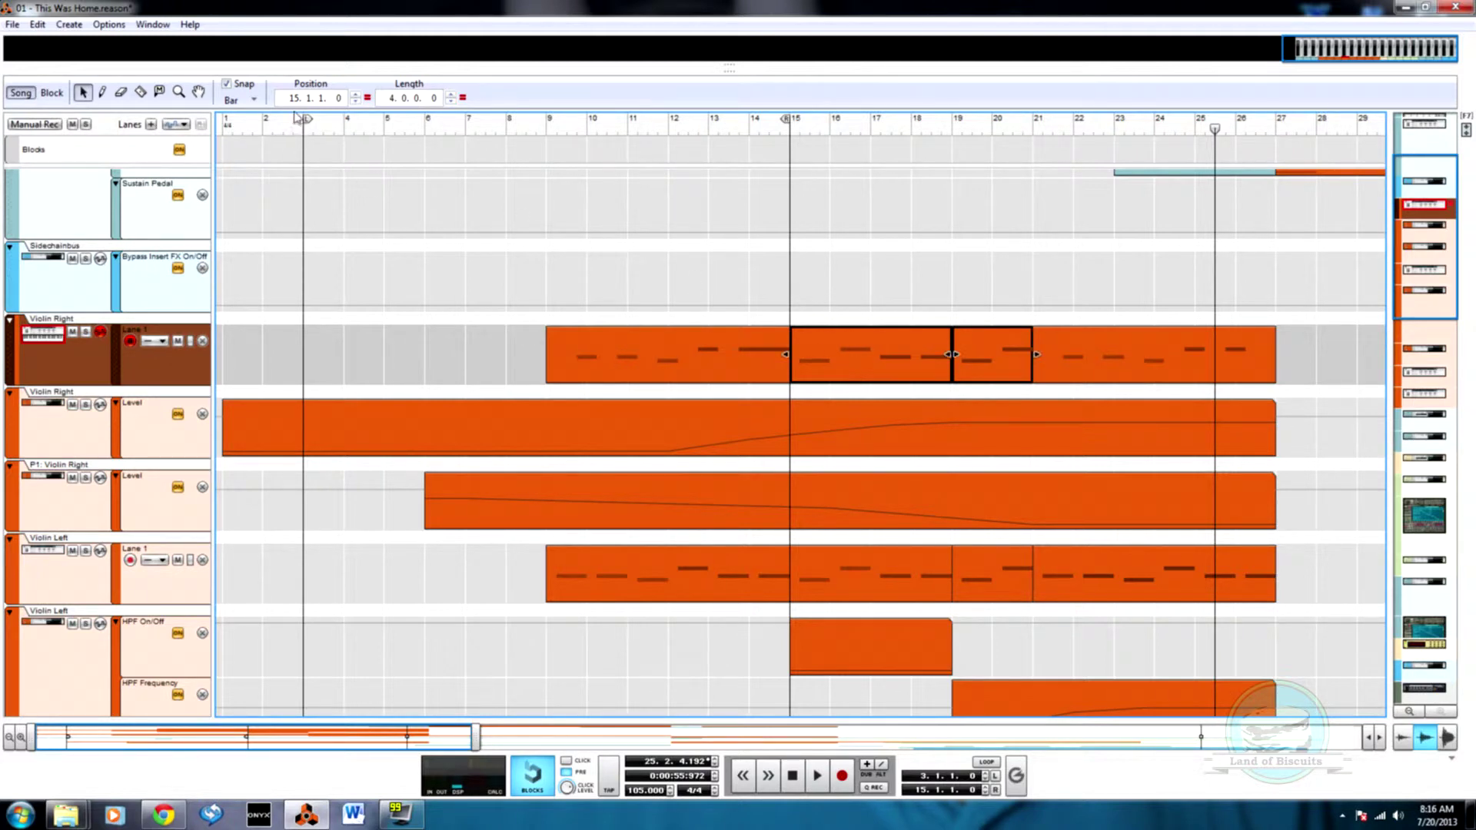
pyautogui.click(254, 101)
pyautogui.click(544, 338)
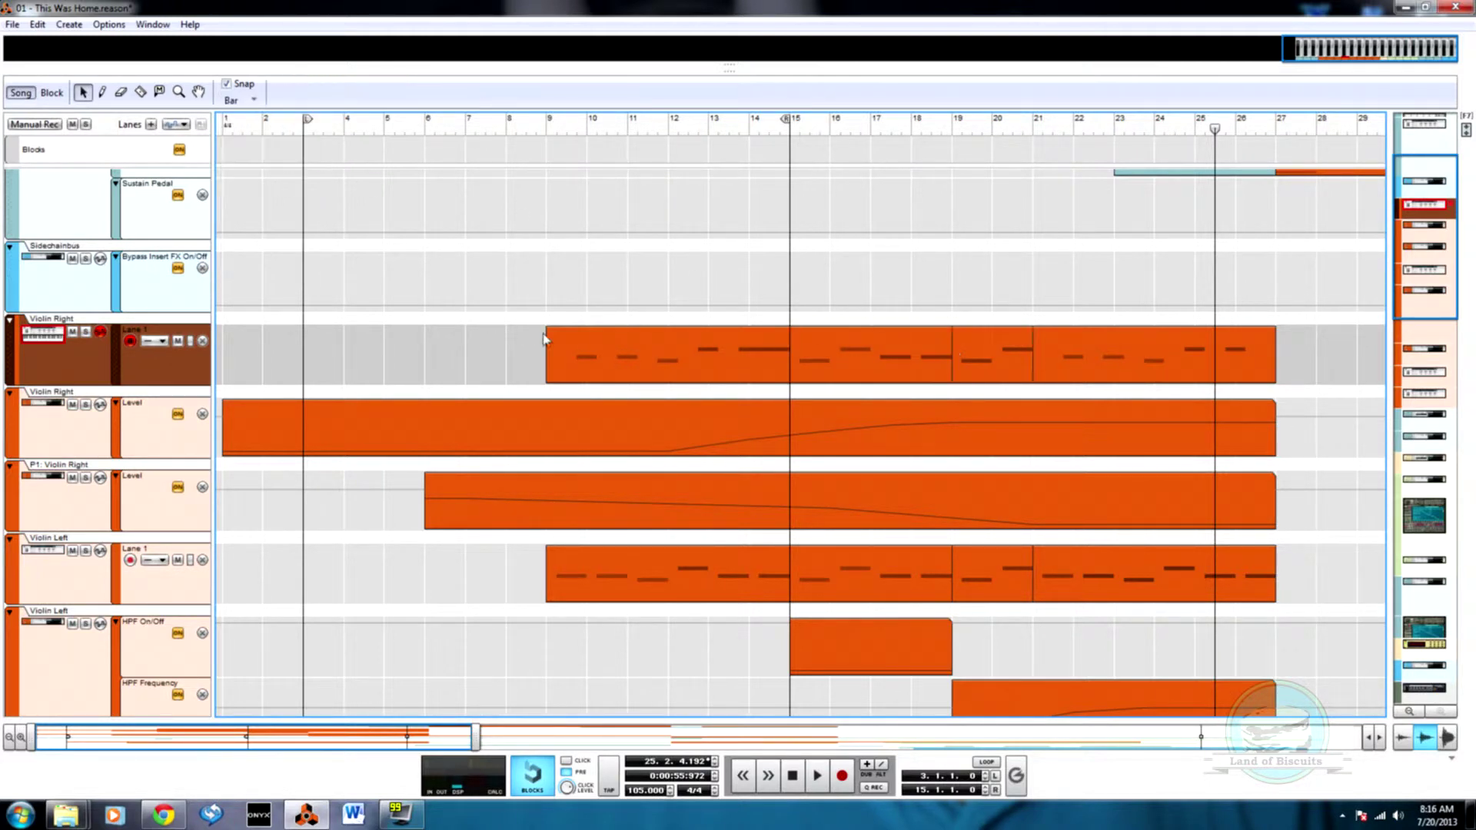
# - Compare the note timing in the Violin Right and Violin Left clips that start at bar 9
pyautogui.doubleClick(606, 358)
pyautogui.scroll(3, 444, 269)
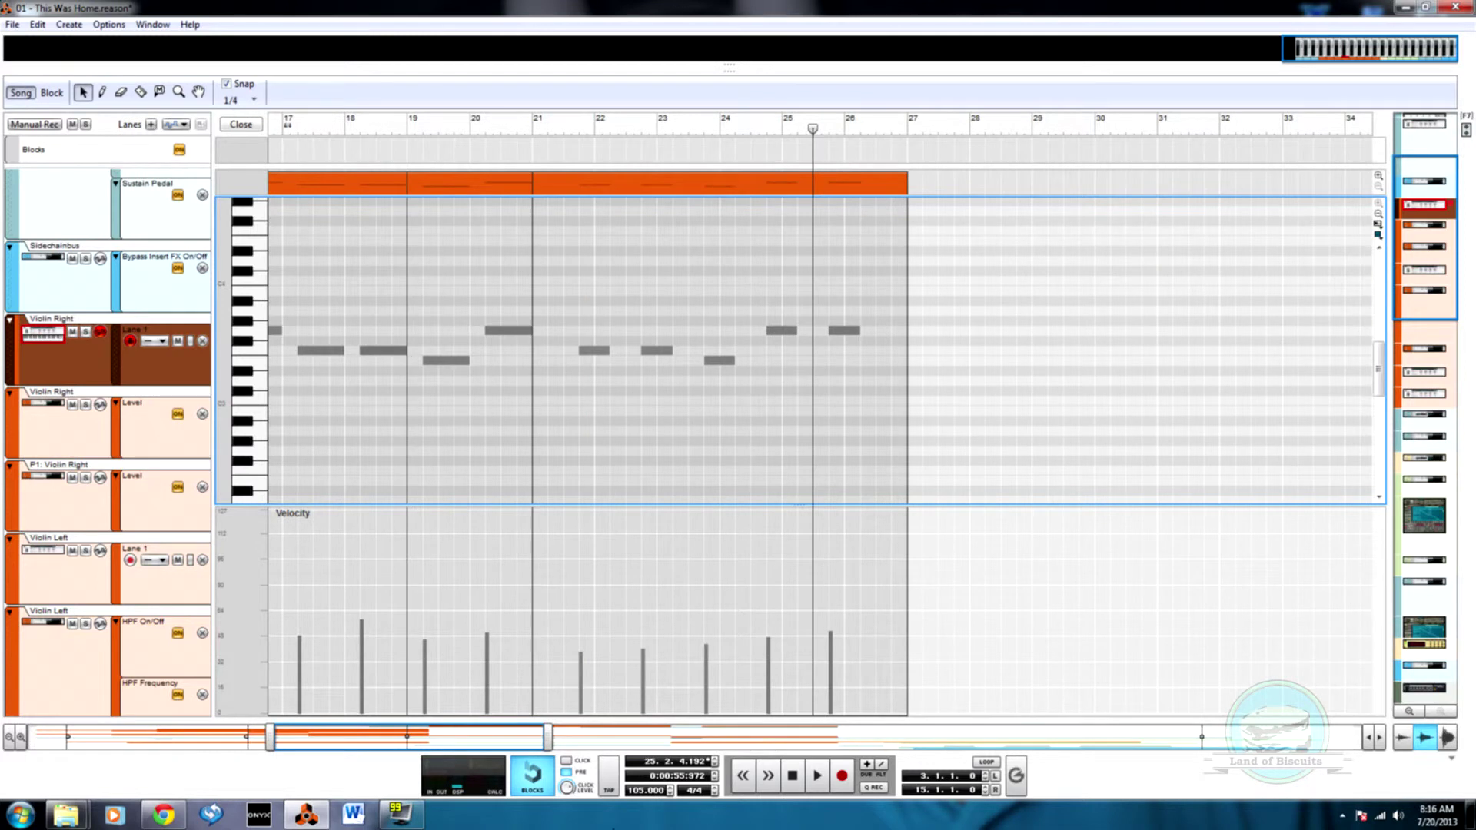
pyautogui.moveTo(314, 736); pyautogui.dragTo(193, 716)
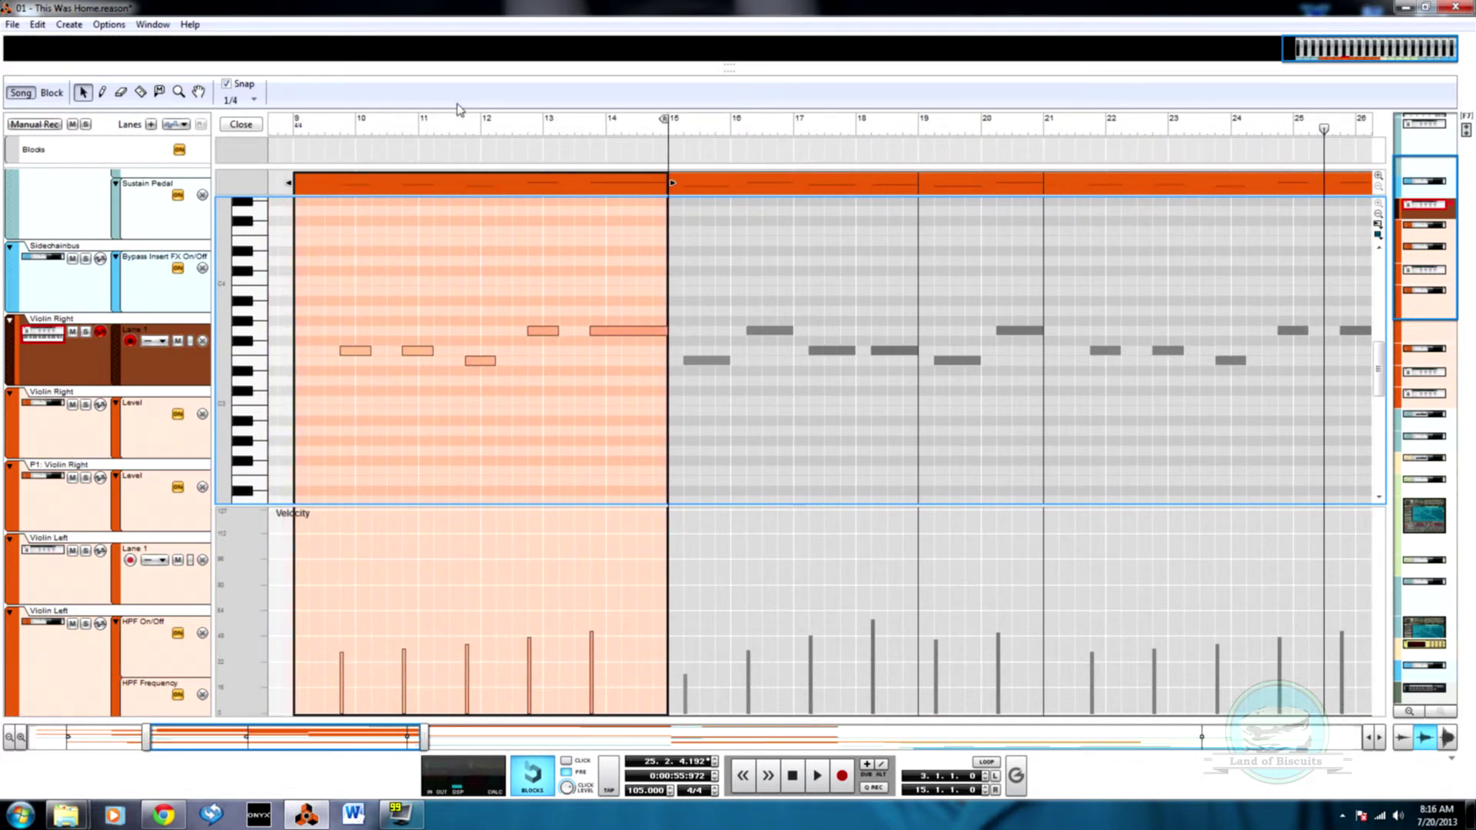
pyautogui.click(528, 129)
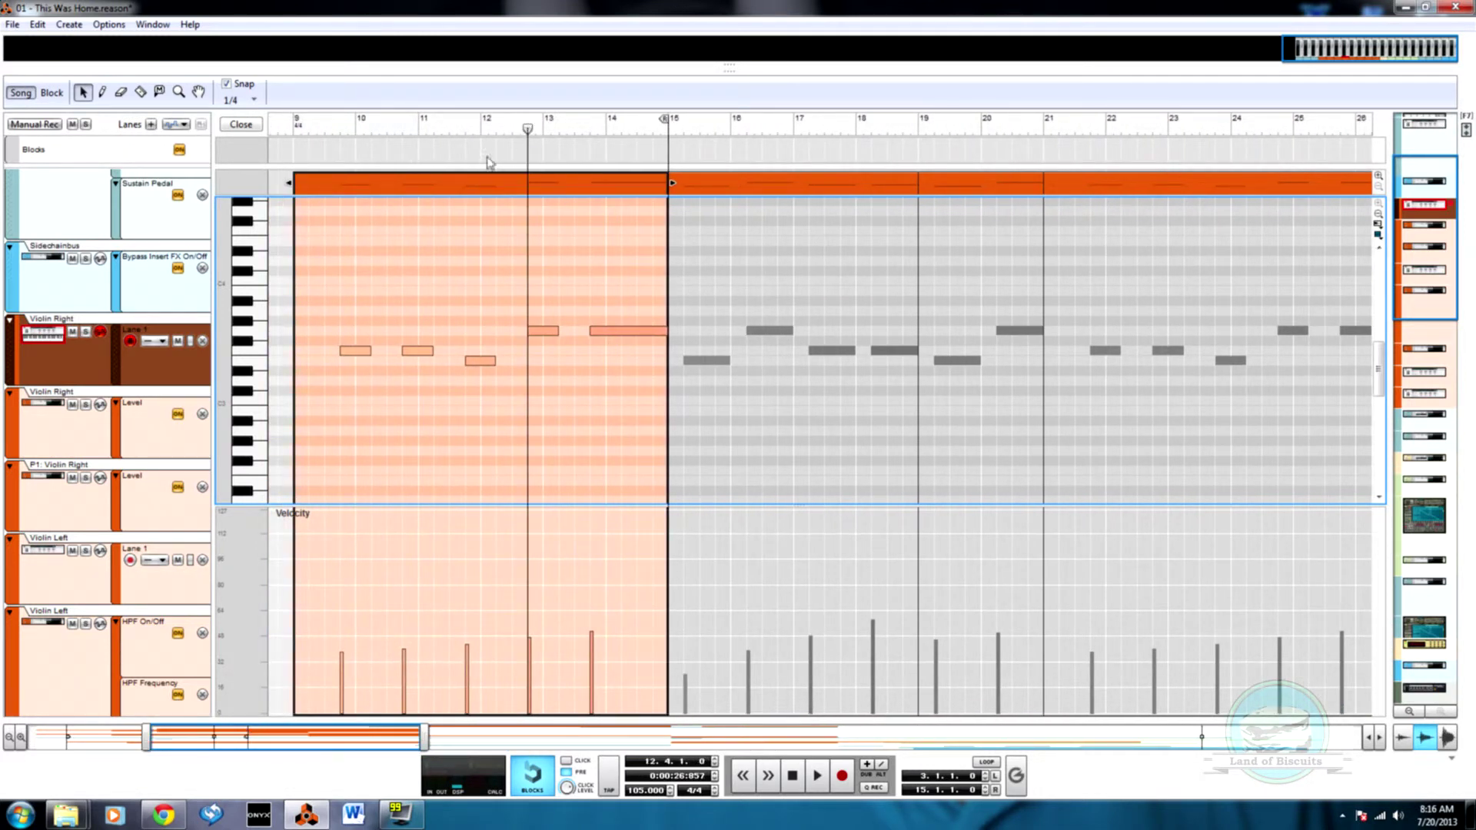
pyautogui.click(240, 124)
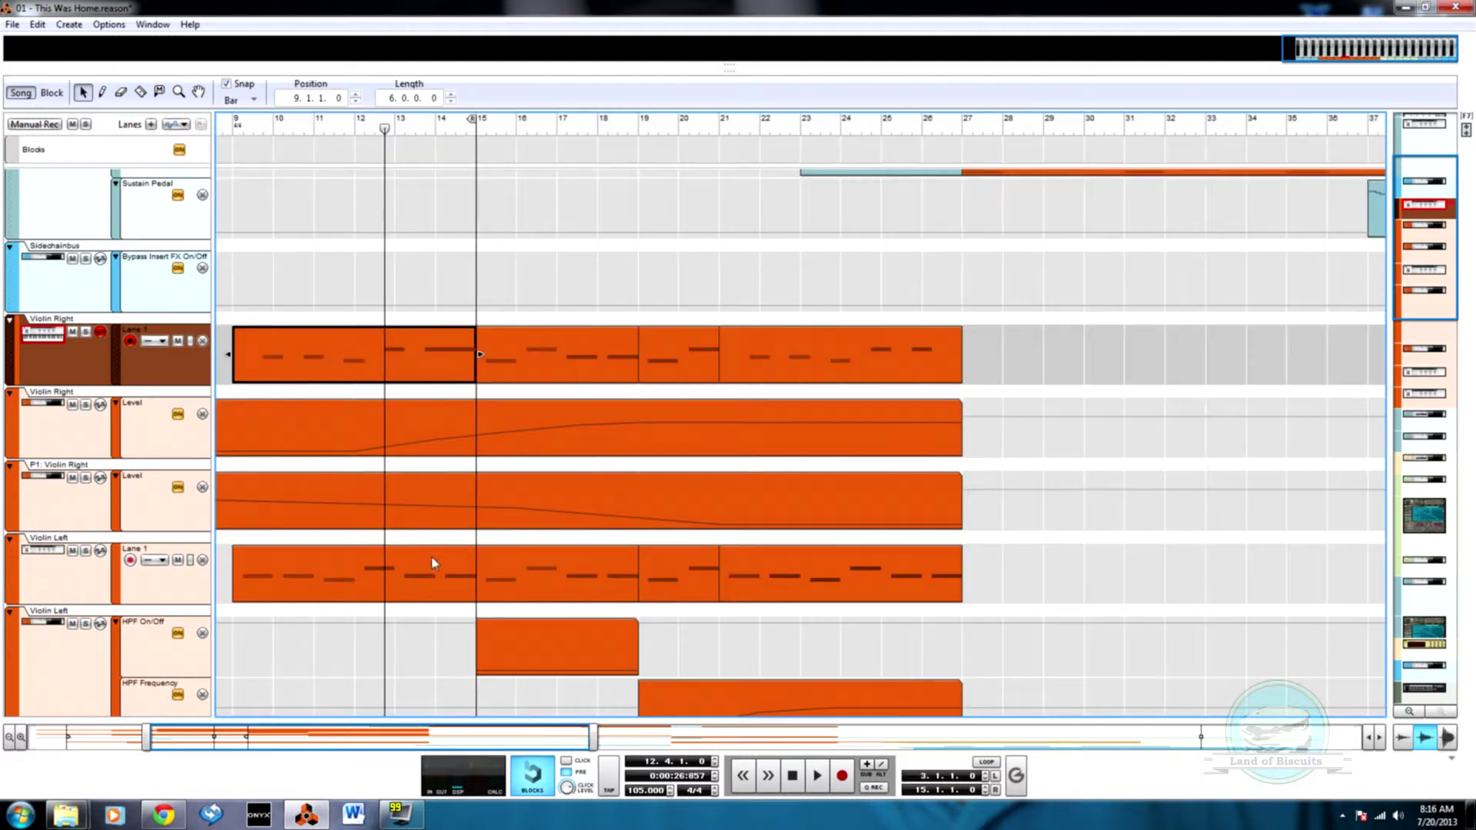
pyautogui.doubleClick(356, 570)
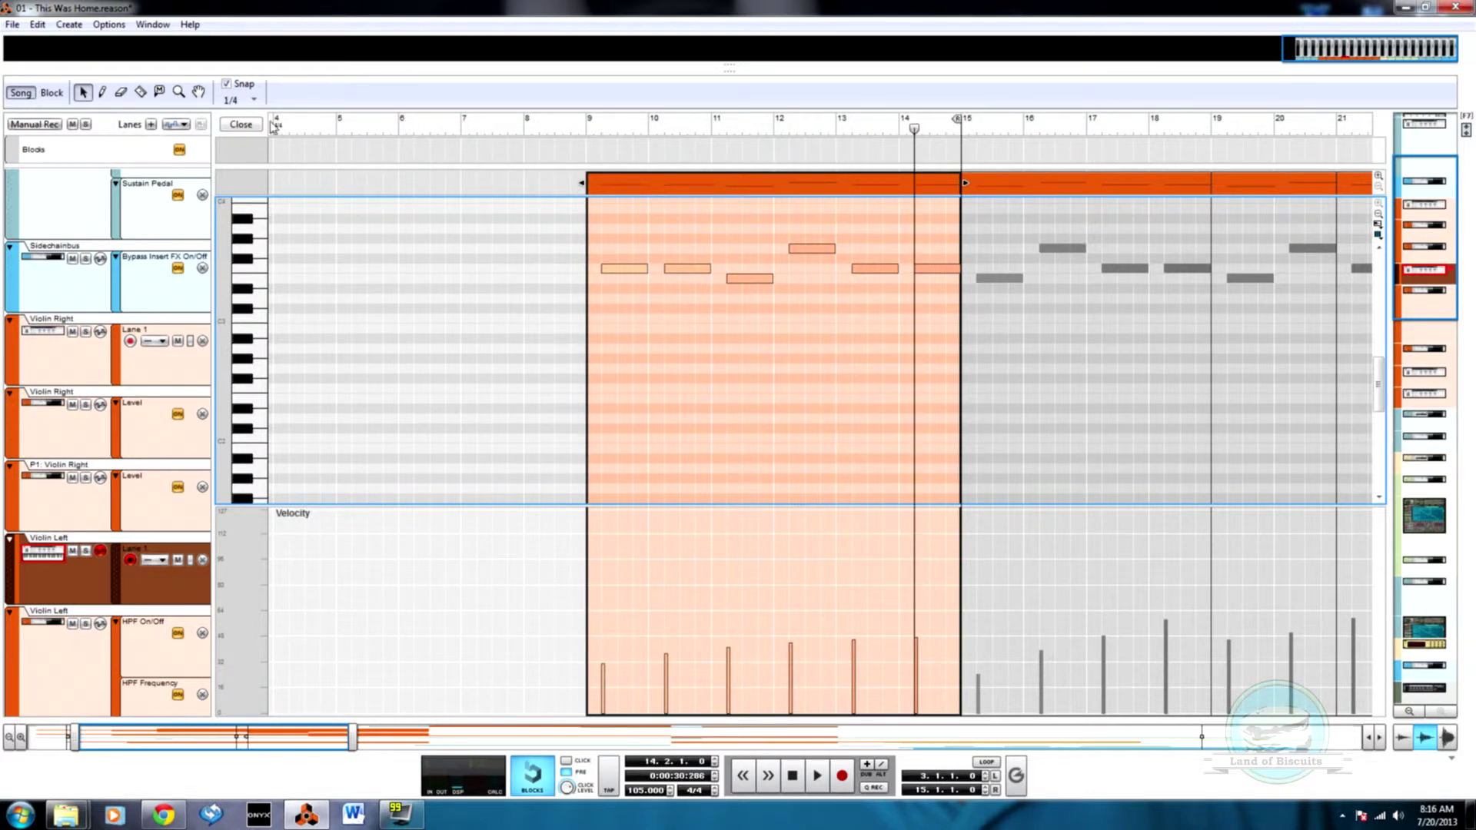
pyautogui.click(241, 125)
# - Set the snap value to 1/4 and move the two Violin Right clips spanning bars 15 to 21 two beats later
pyautogui.moveTo(719, 251); pyautogui.dragTo(860, 373)
pyautogui.click(241, 100)
pyautogui.click(261, 153)
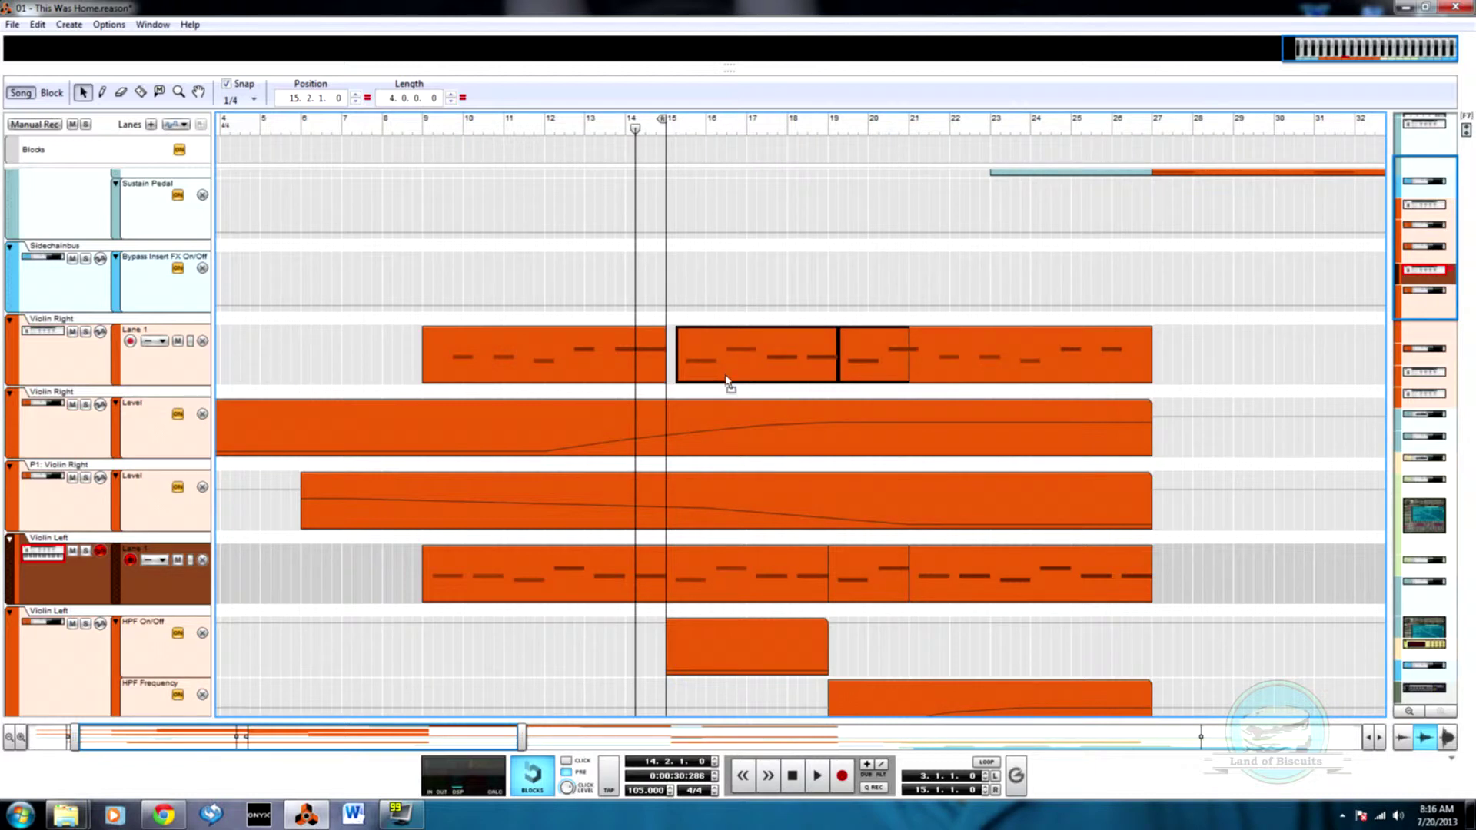
# - Open the Violin Right clip at bar 19 and play from about bar 14 to check the shifted notes against the violins' Level automation
pyautogui.click(913, 372)
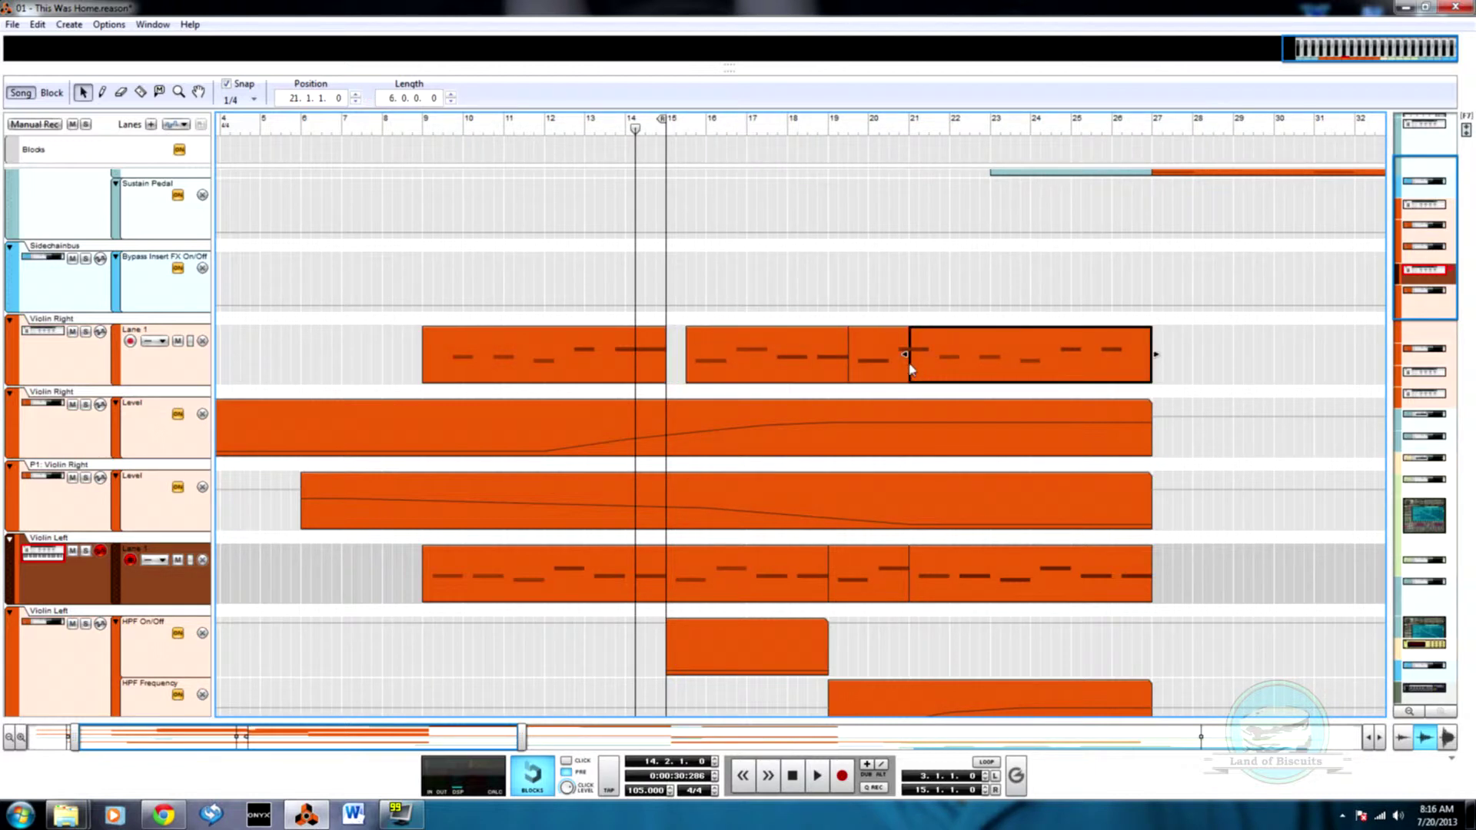
pyautogui.doubleClick(885, 345)
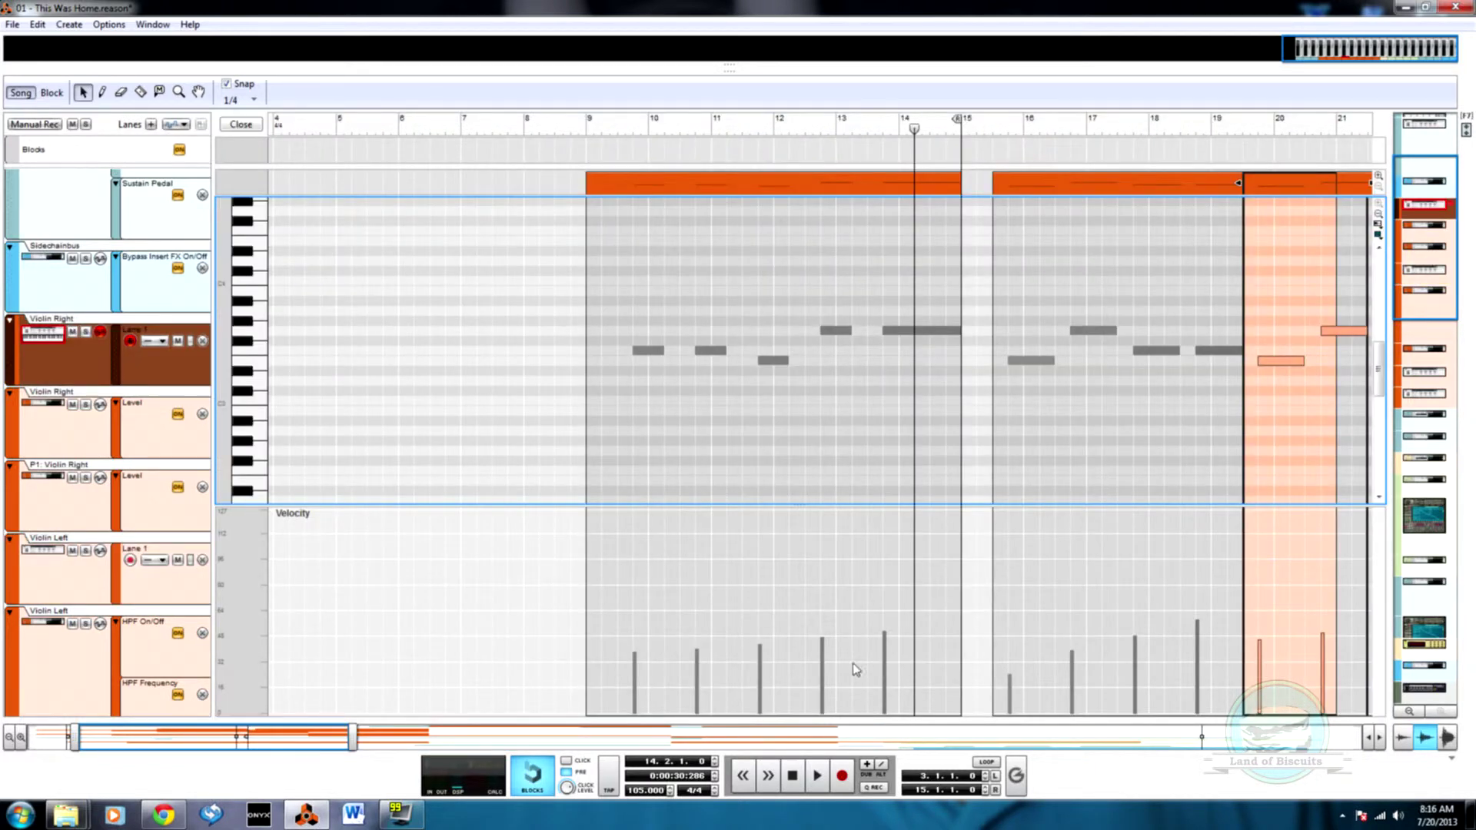
pyautogui.click(882, 129)
pyautogui.press('space')
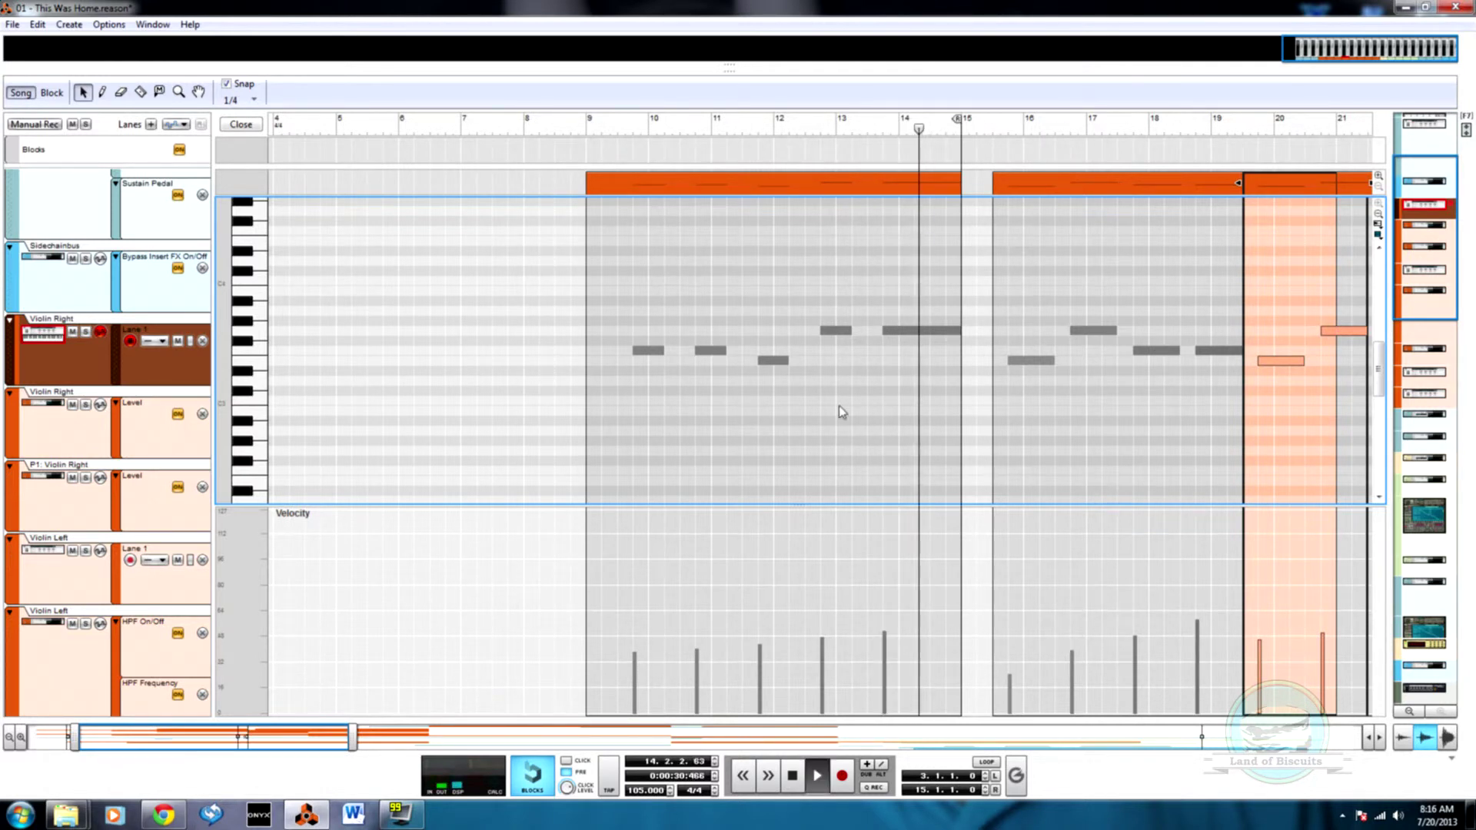
pyautogui.hotkey('shift', 'Tab')
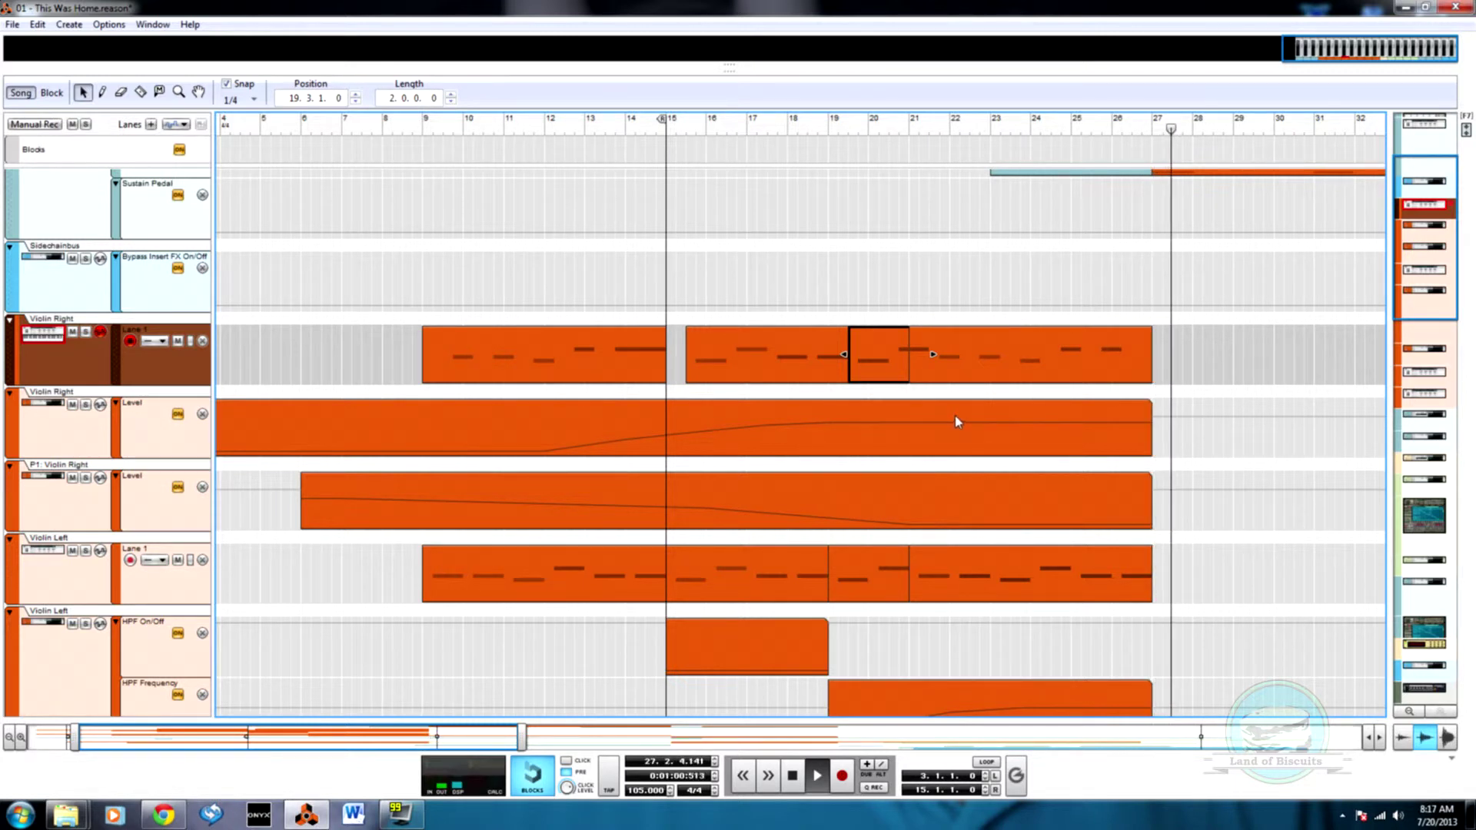
pyautogui.press('space')
# - Play from bar 9 and examine the violin channels' moving faders and effects in the rack
pyautogui.click(419, 125)
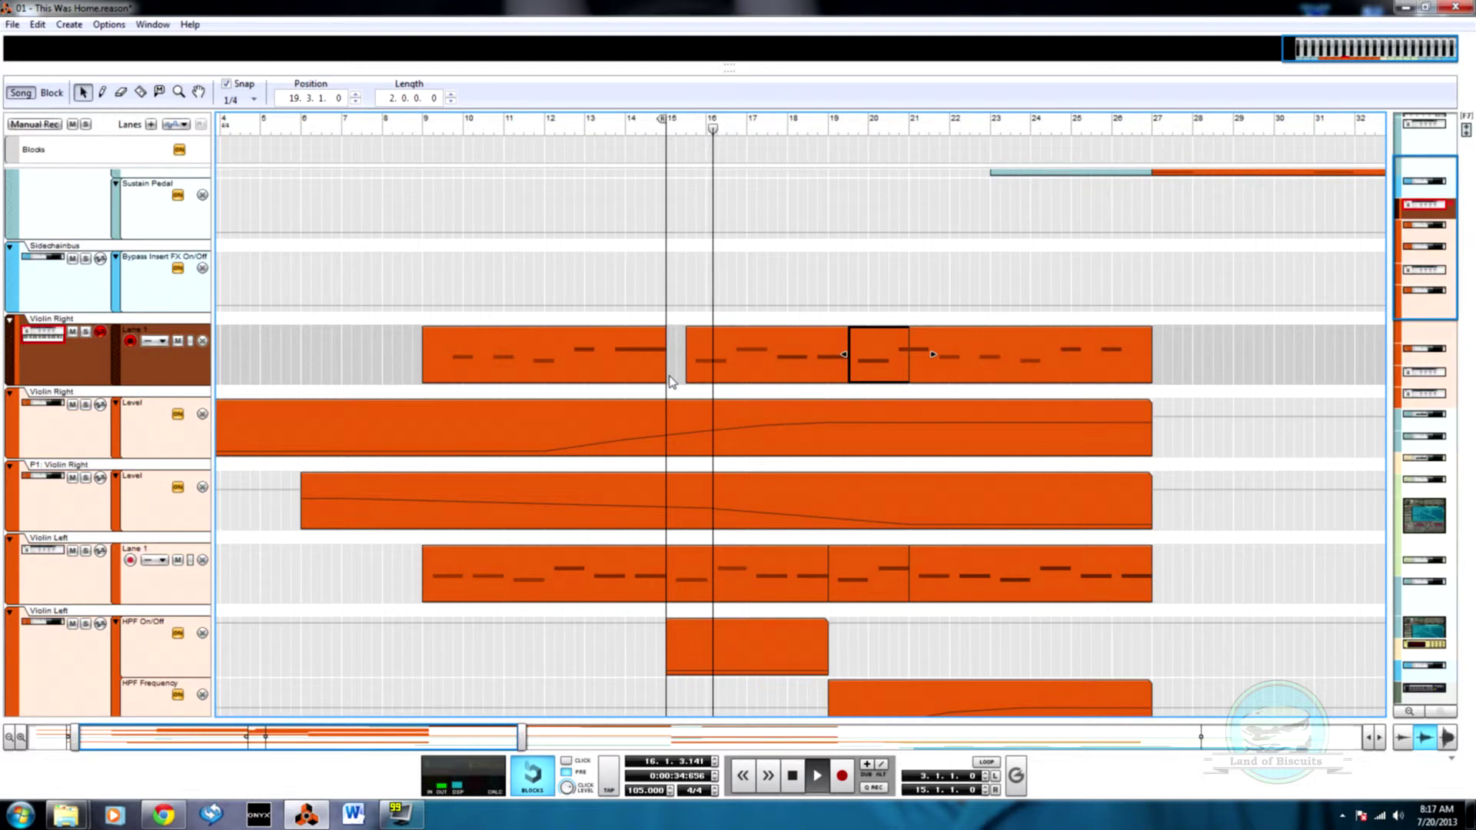
pyautogui.press('F6')
pyautogui.scroll(3, 621, 409)
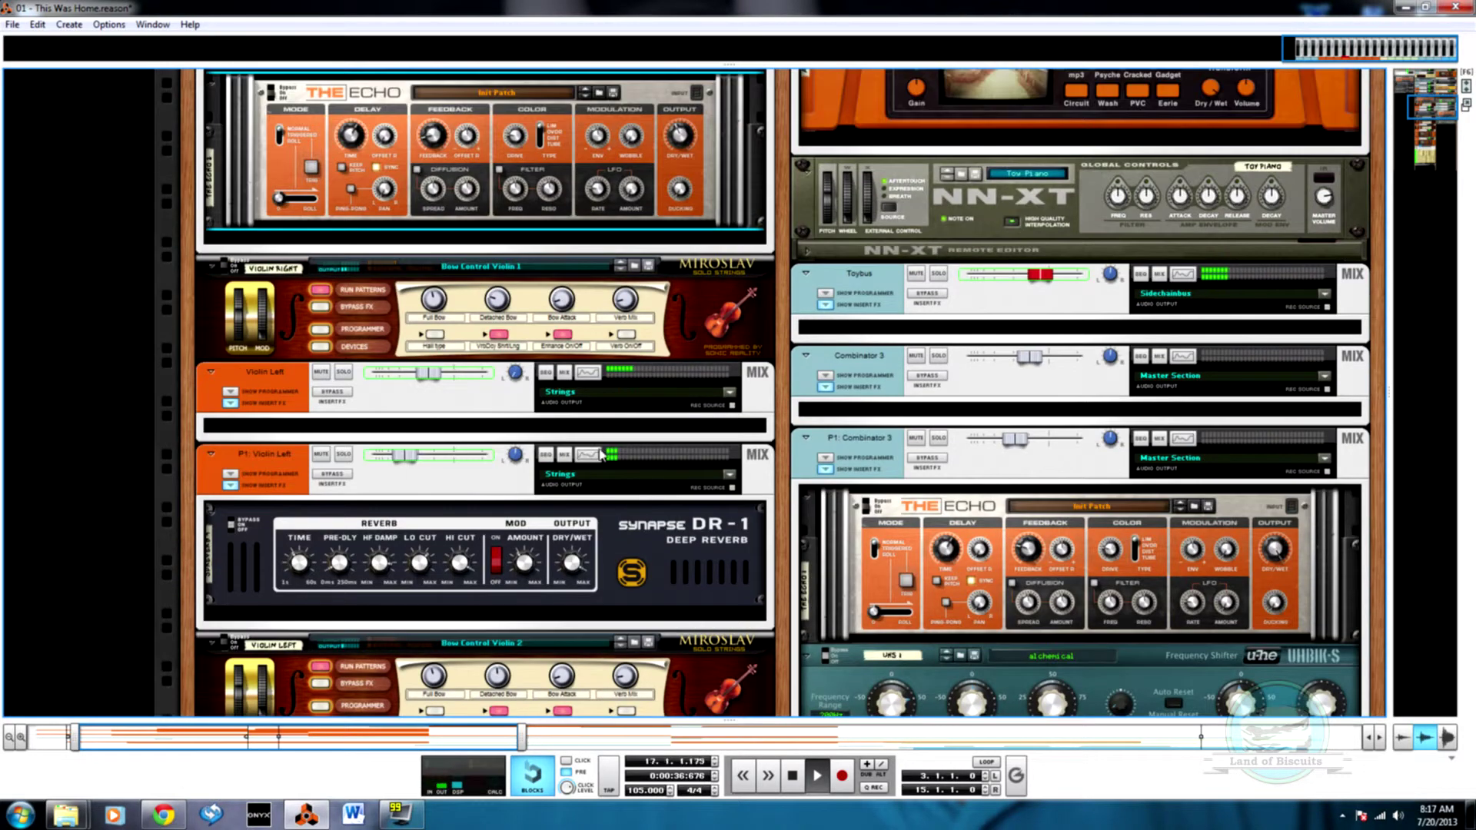
pyautogui.scroll(5, 592, 492)
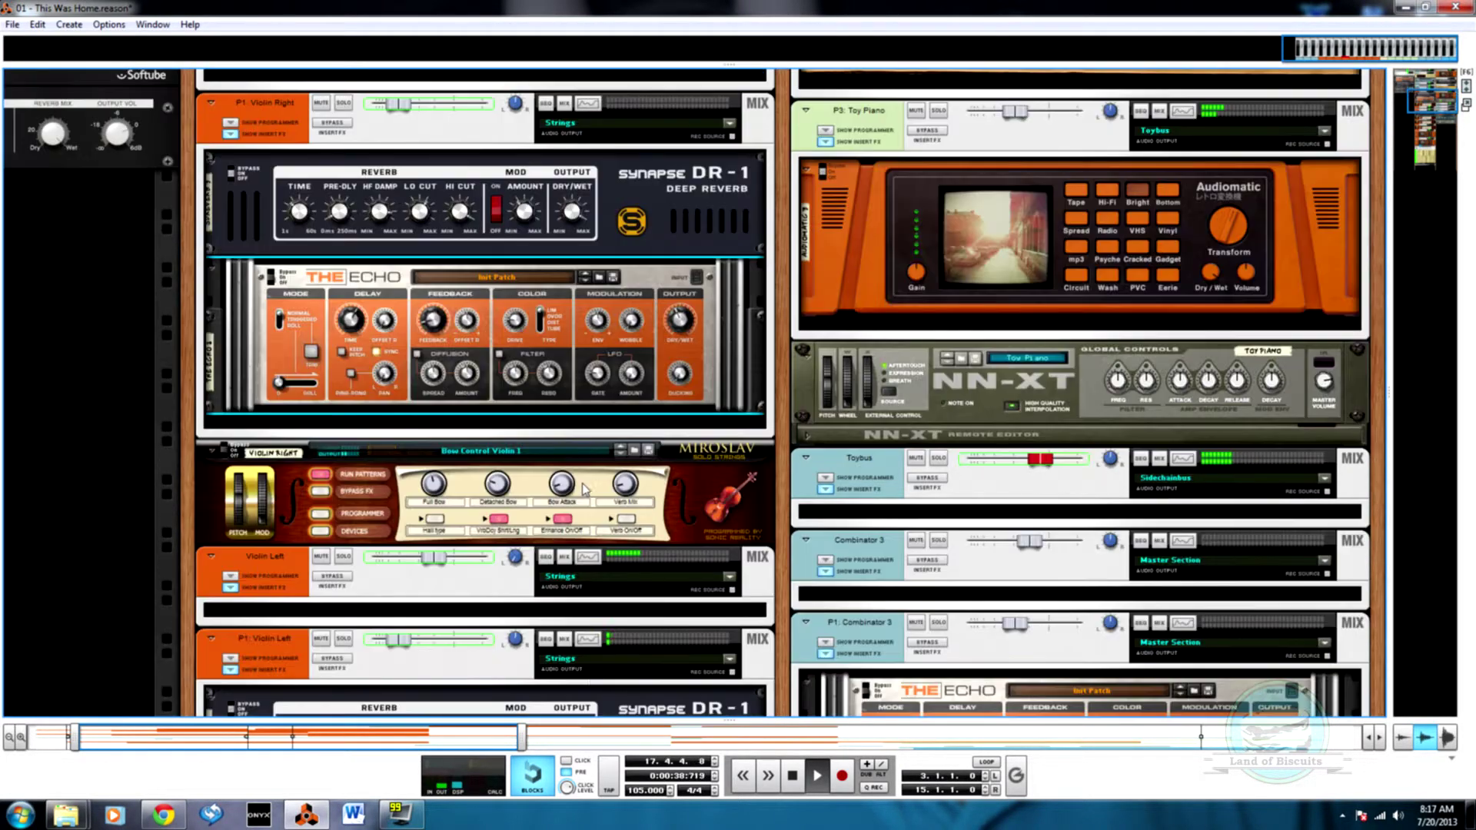
pyautogui.press('F7')
pyautogui.press('F6')
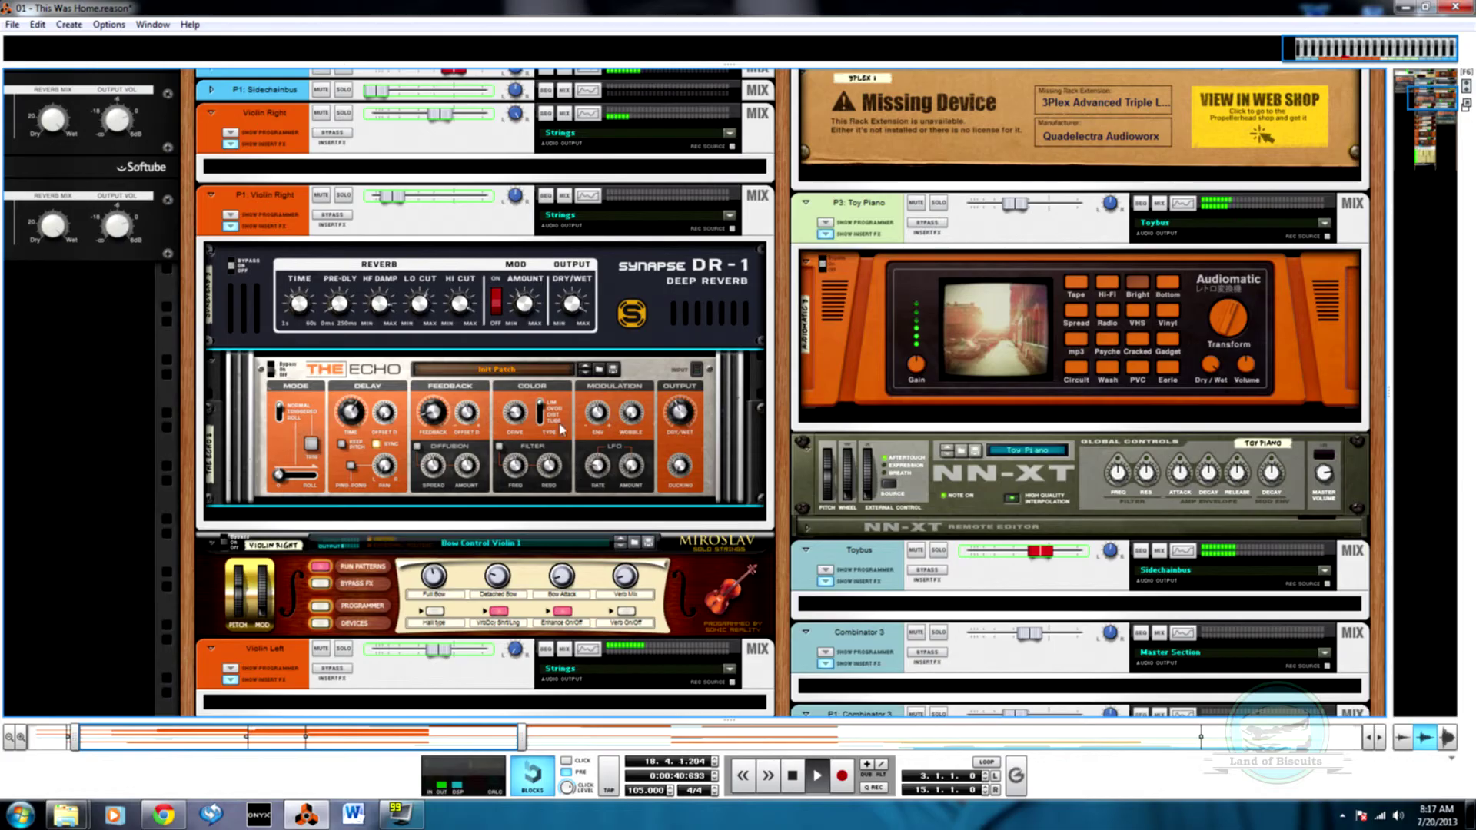
# - Set P1: Violin Right's DR-1 reverb Dry/Wet to 84%, go to the same knob on P1: Violin Left's DR-1, and replay the violins
pyautogui.moveTo(569, 305); pyautogui.dragTo(569, 340)
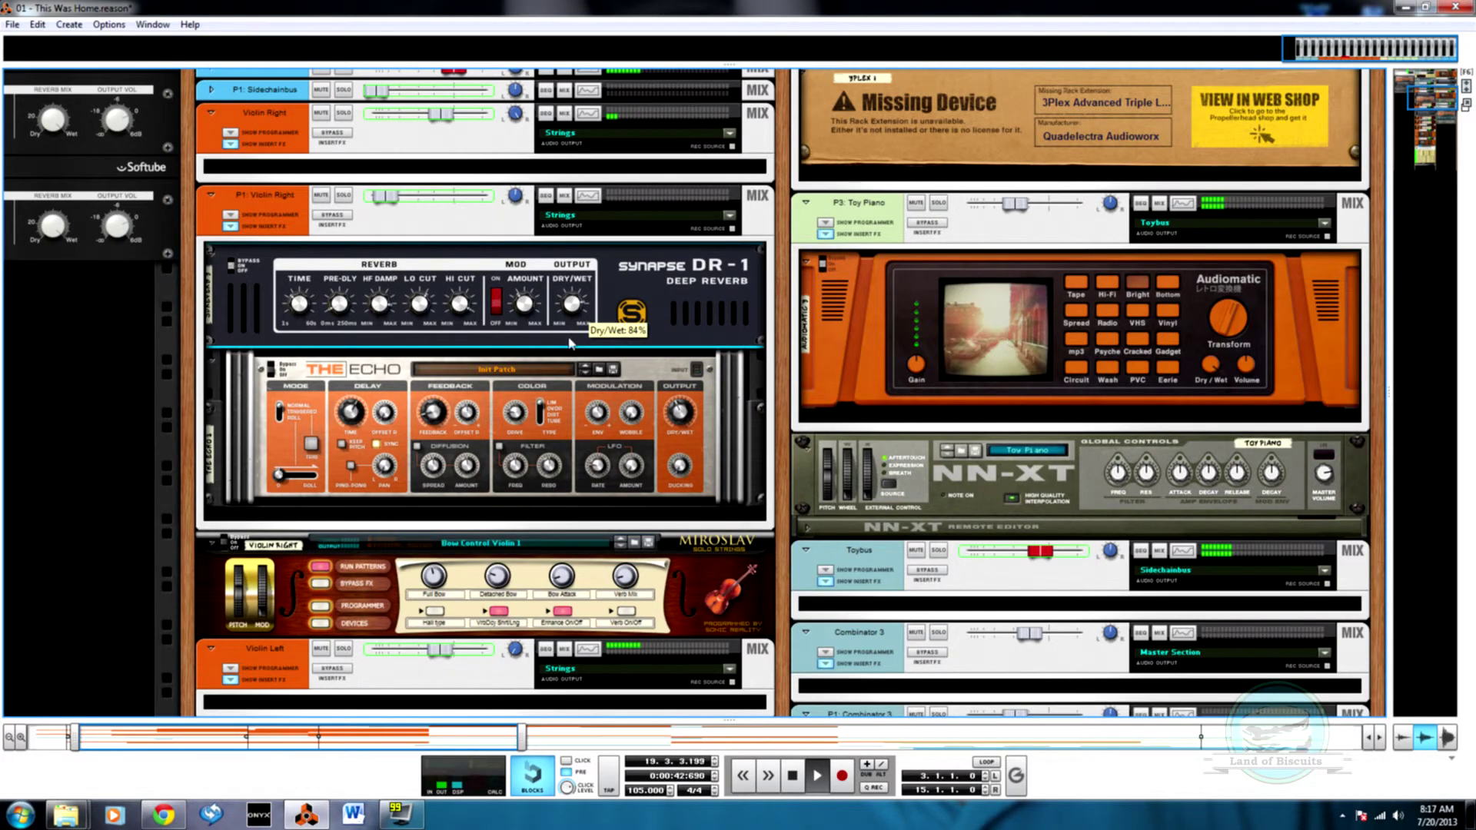
pyautogui.scroll(-3, 571, 341)
pyautogui.click(571, 608)
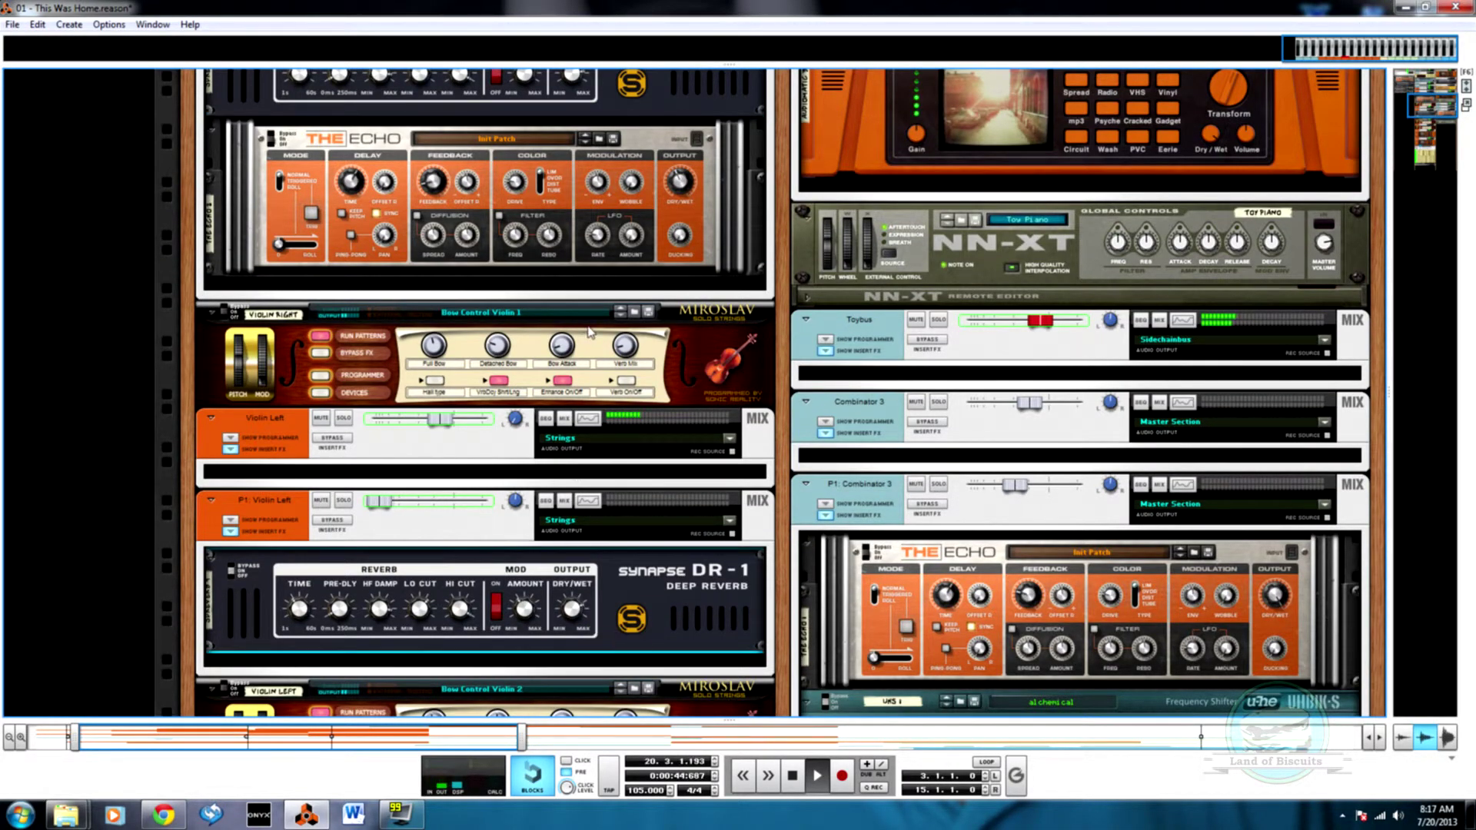
pyautogui.press('F7')
pyautogui.click(440, 125)
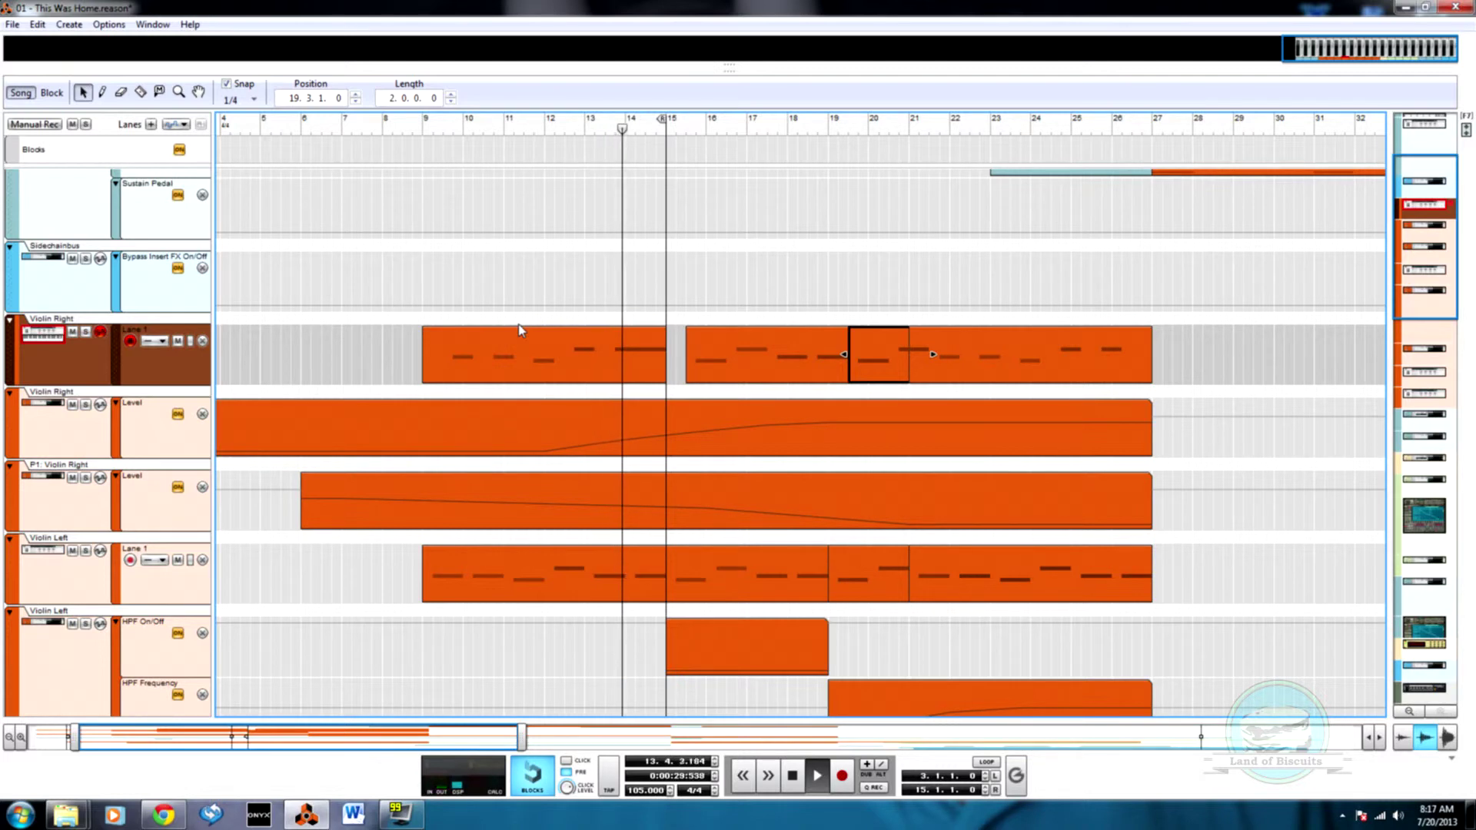
pyautogui.press('space')
# - Reshape P1: Violin Right's Level automation to start low, rise to bar 12 and fall after bar 14 through 385 at 17.4.1, then audition from bar 7
pyautogui.doubleClick(435, 523)
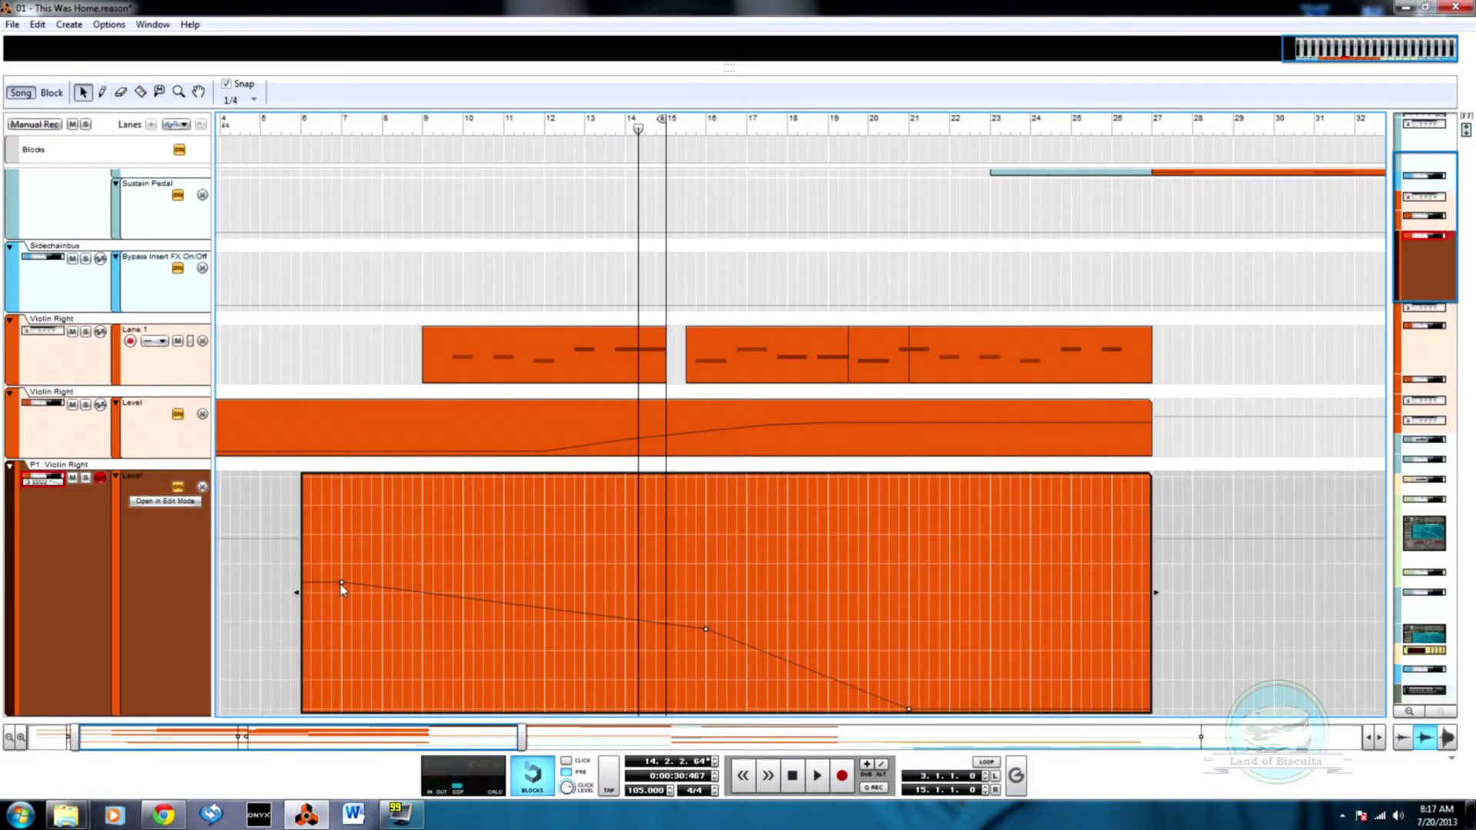
pyautogui.moveTo(341, 584); pyautogui.dragTo(337, 636)
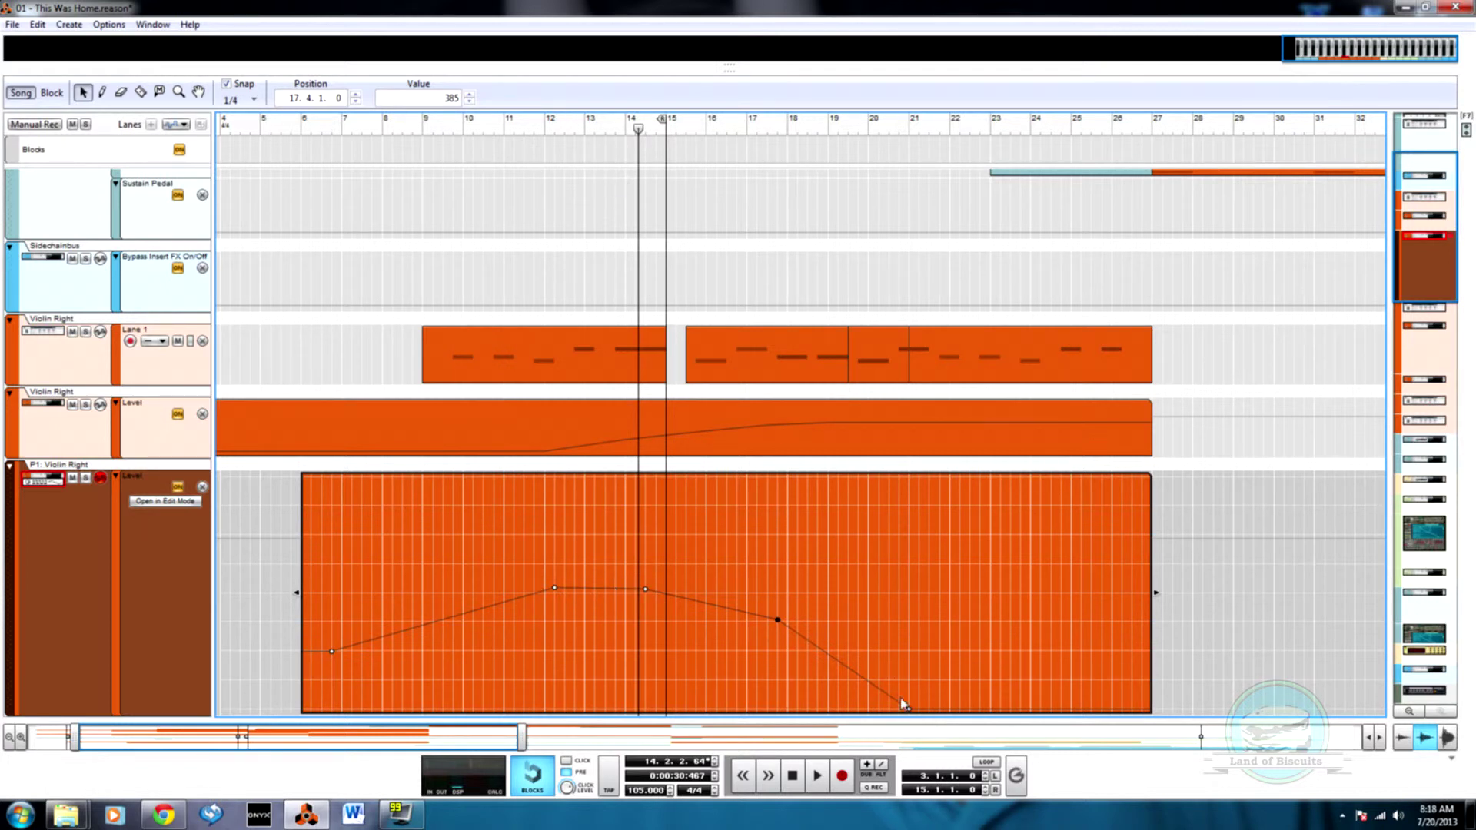
pyautogui.click(350, 137)
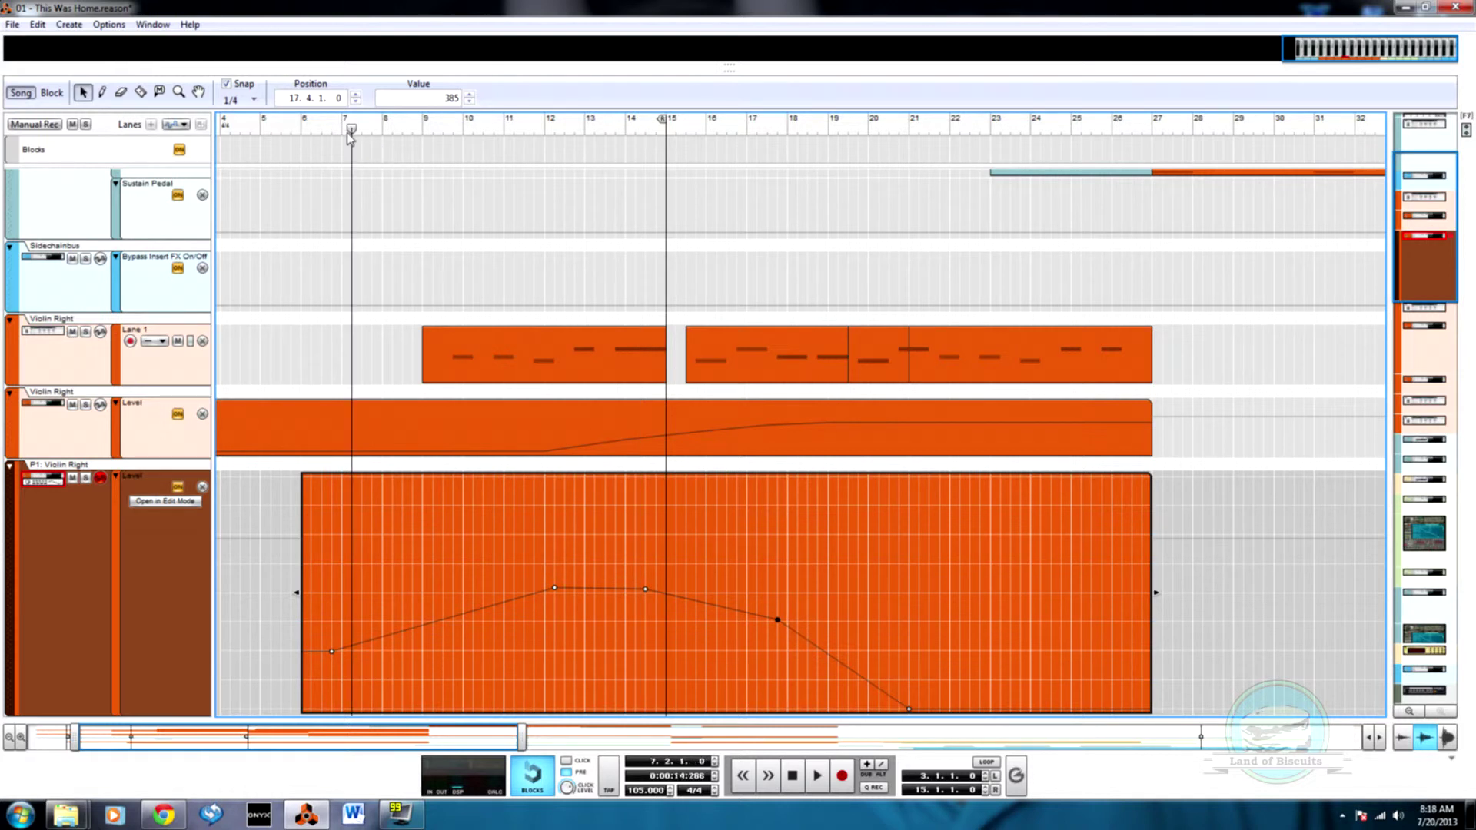
pyautogui.press('space')
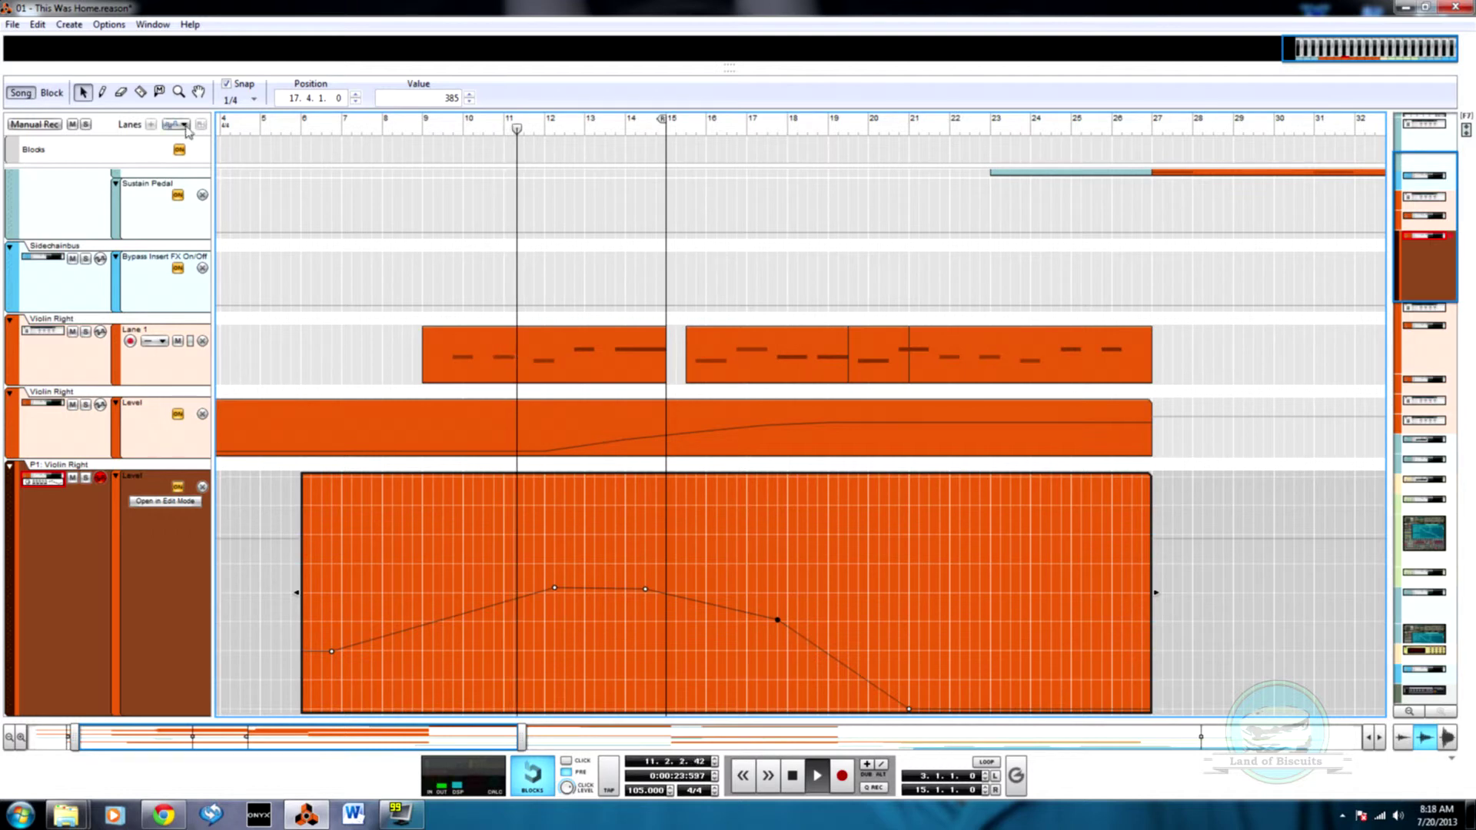
pyautogui.click(289, 358)
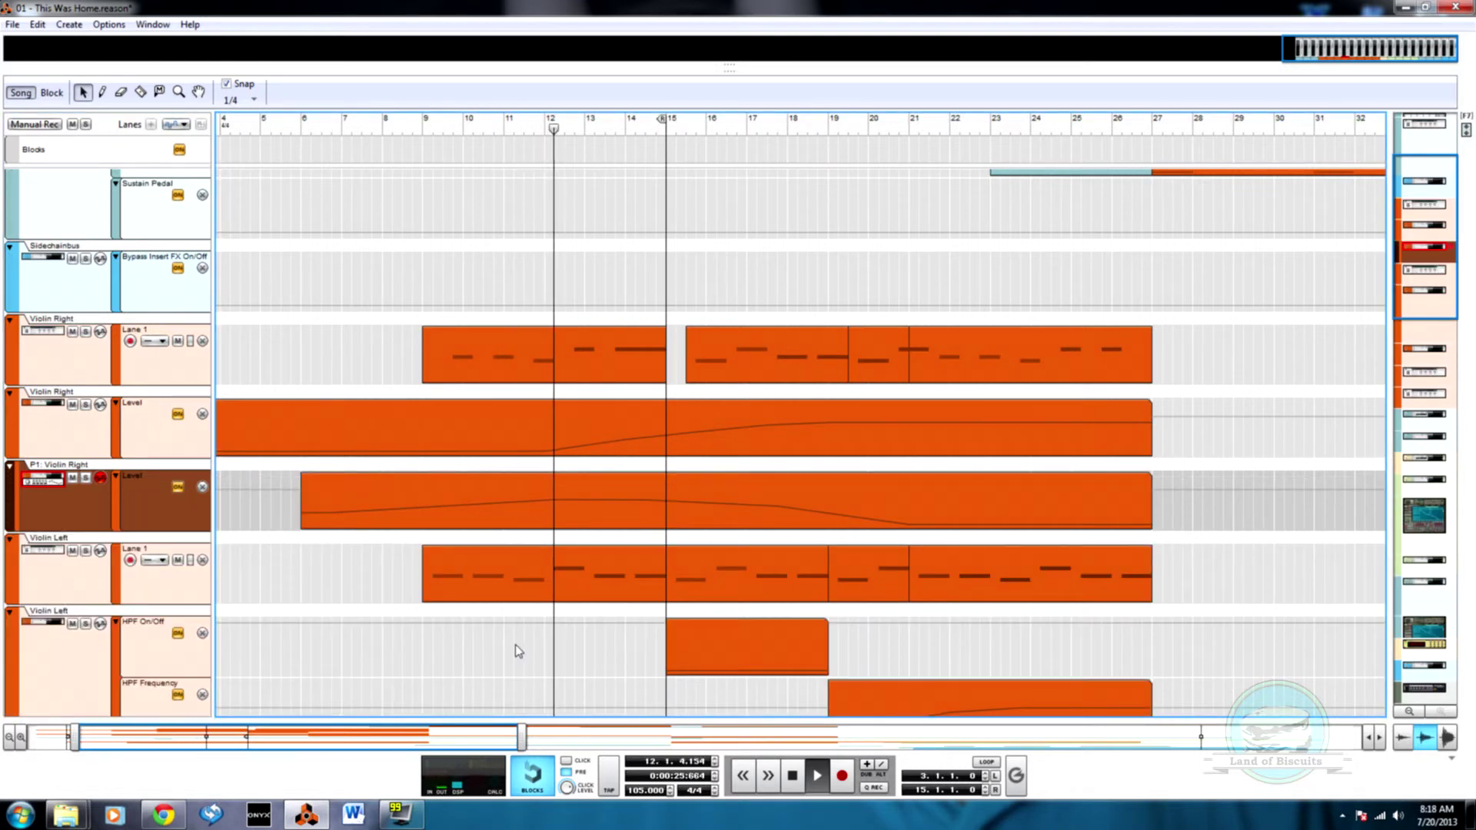
# - Redraw P1: Violin Left's Level automation with a low point near bar 7, a peak near bar 12 and a gentle decline from bar 15 to 18
pyautogui.scroll(-4, 498, 565)
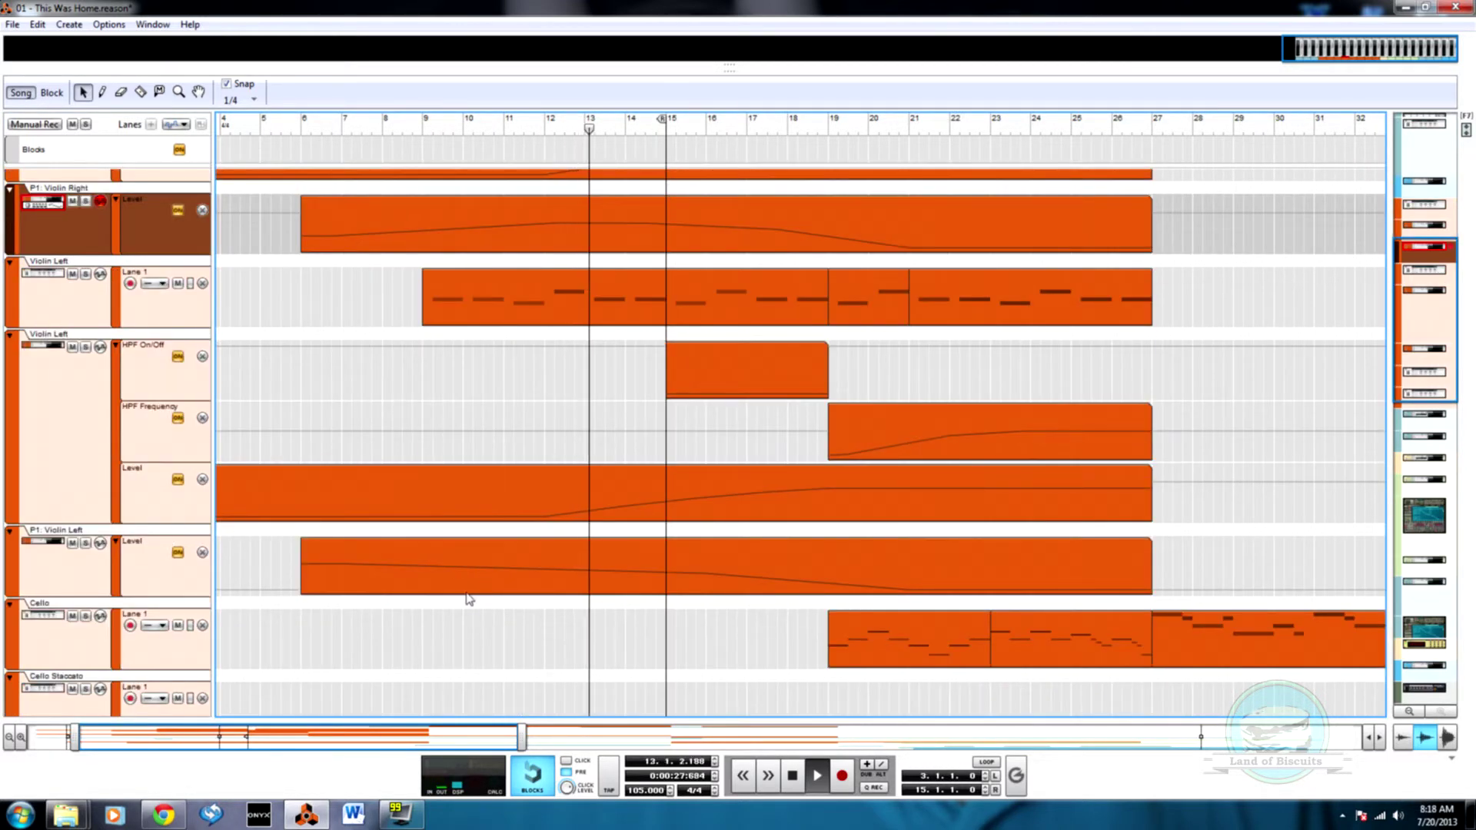
pyautogui.doubleClick(416, 587)
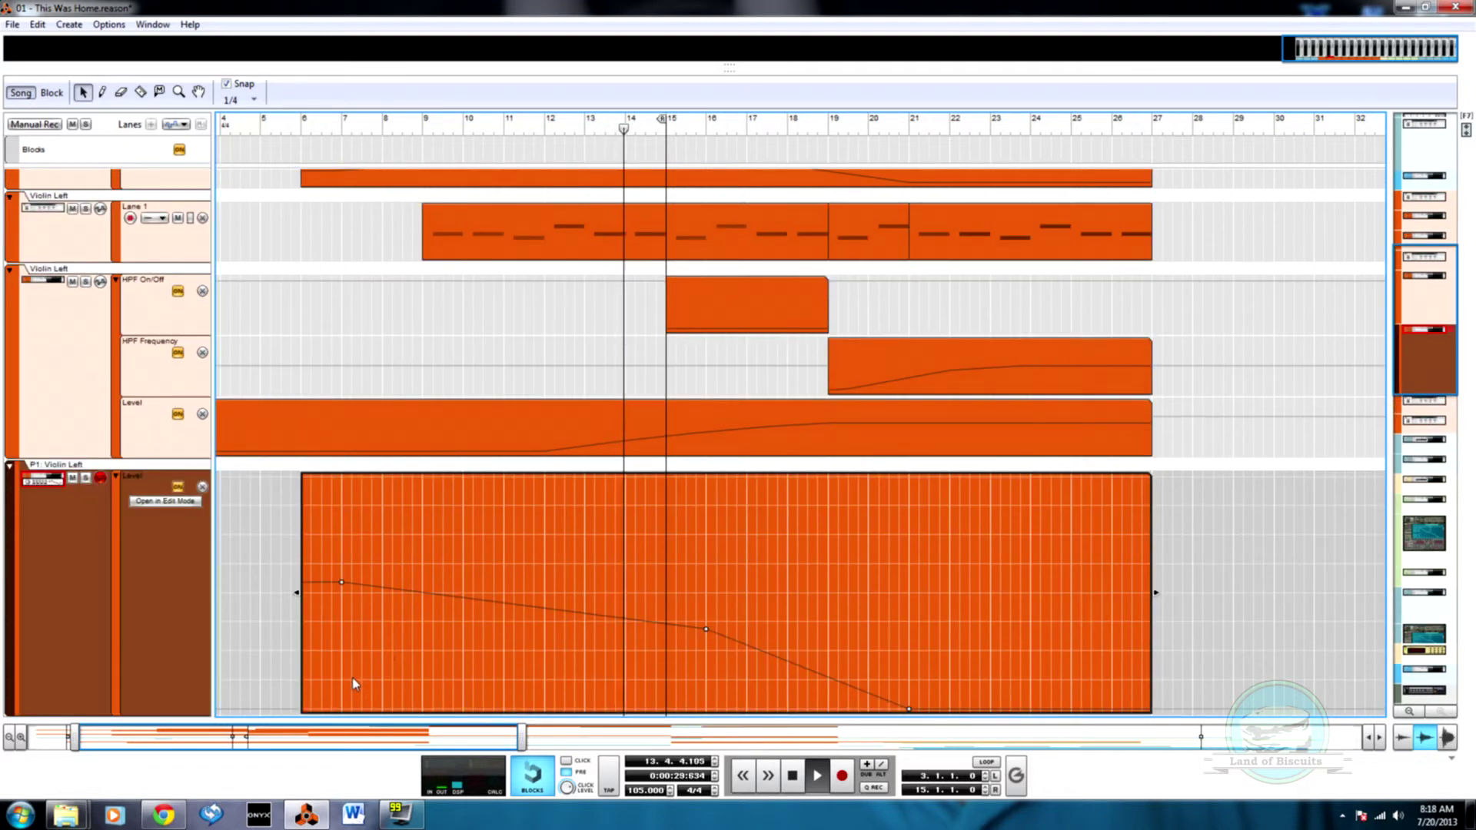
pyautogui.press('w')
pyautogui.click(351, 646)
pyautogui.moveTo(534, 541)
pyautogui.mouseDown()
pyautogui.moveTo(677, 544)
pyautogui.moveTo(787, 609)
pyautogui.mouseUp()
pyautogui.press('q')
pyautogui.moveTo(676, 555); pyautogui.dragTo(676, 584)
pyautogui.click(566, 646)
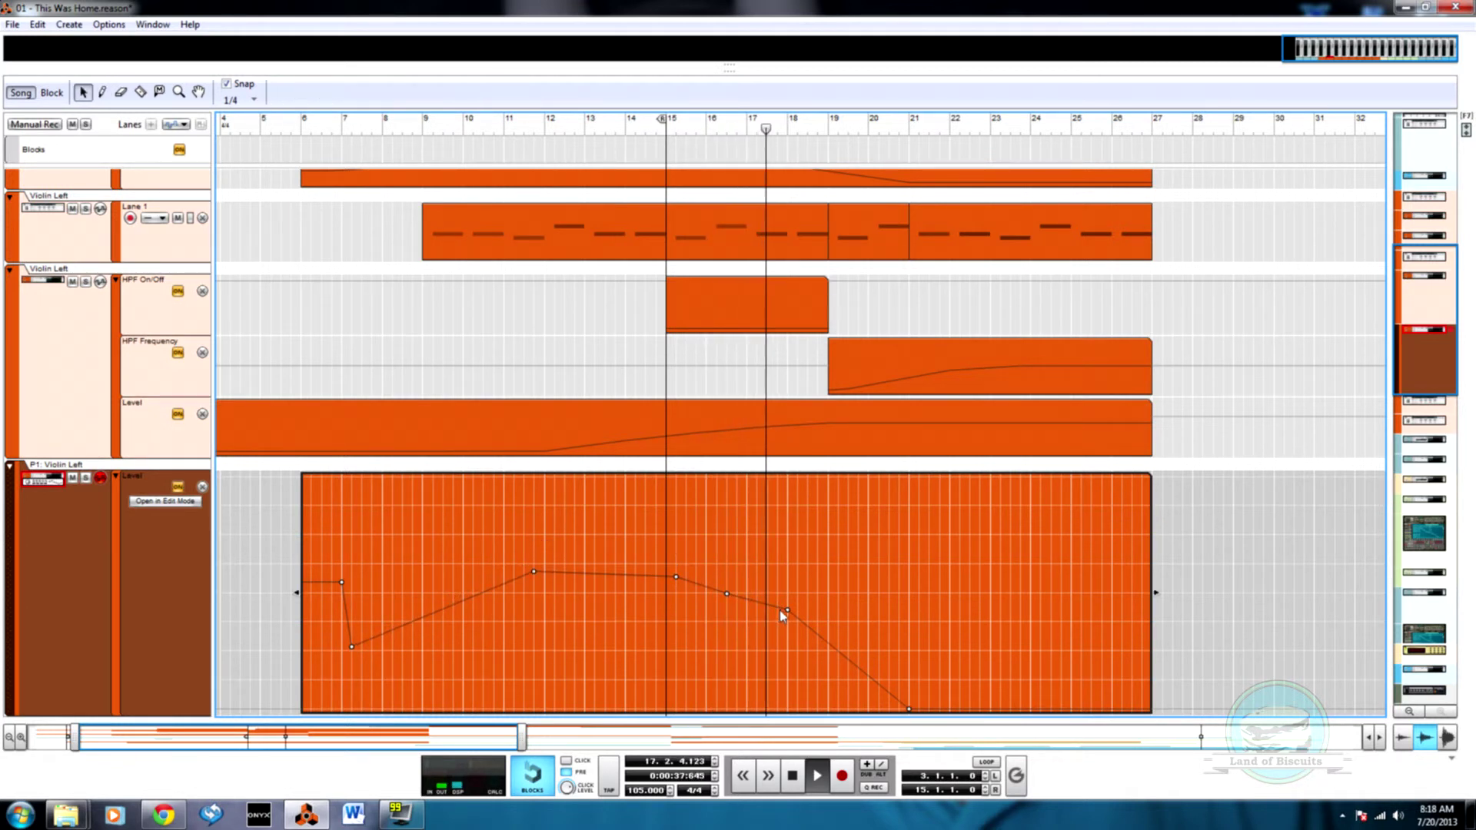
# - Lower P1: Violin Left's Level point at bar 18 to 301 and delete the original point at bar 7
pyautogui.moveTo(788, 611); pyautogui.dragTo(785, 641)
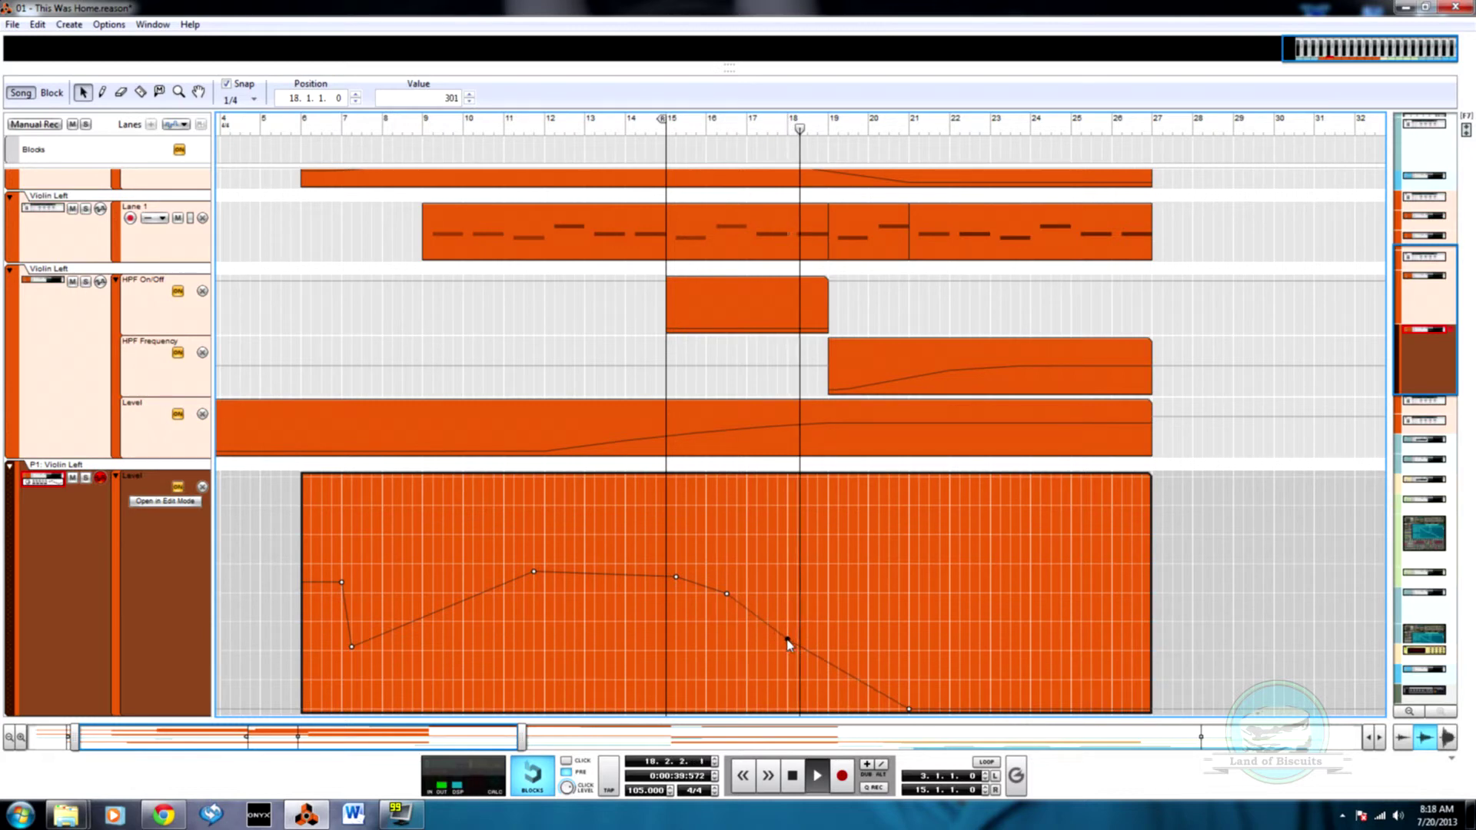
pyautogui.click(342, 581)
pyautogui.press('Delete')
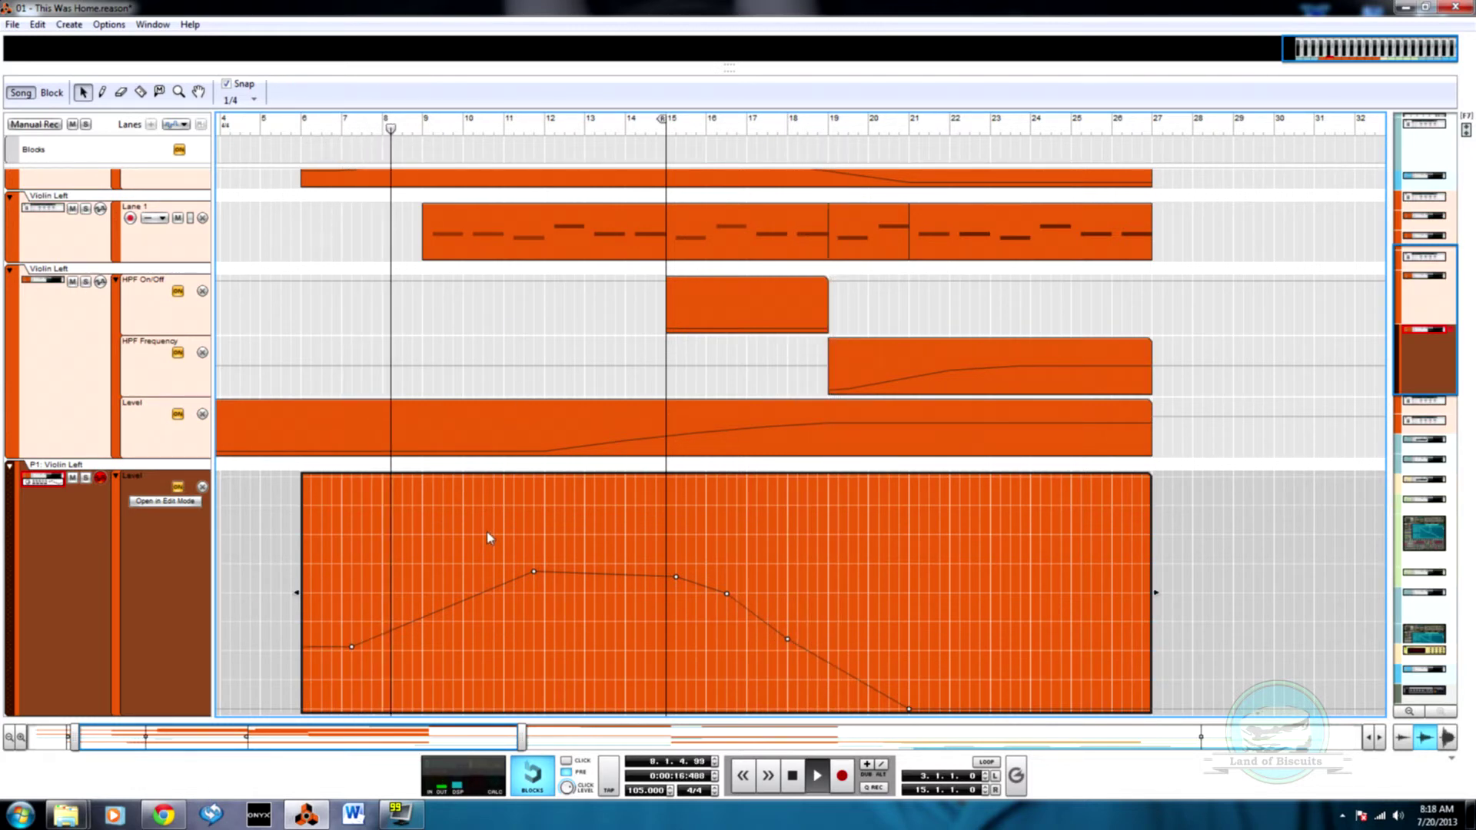
# - Play the violin section through bar 27 and compare the Level curves of the dry and parallel channels
pyautogui.scroll(4, 487, 533)
pyautogui.scroll(-5, 493, 538)
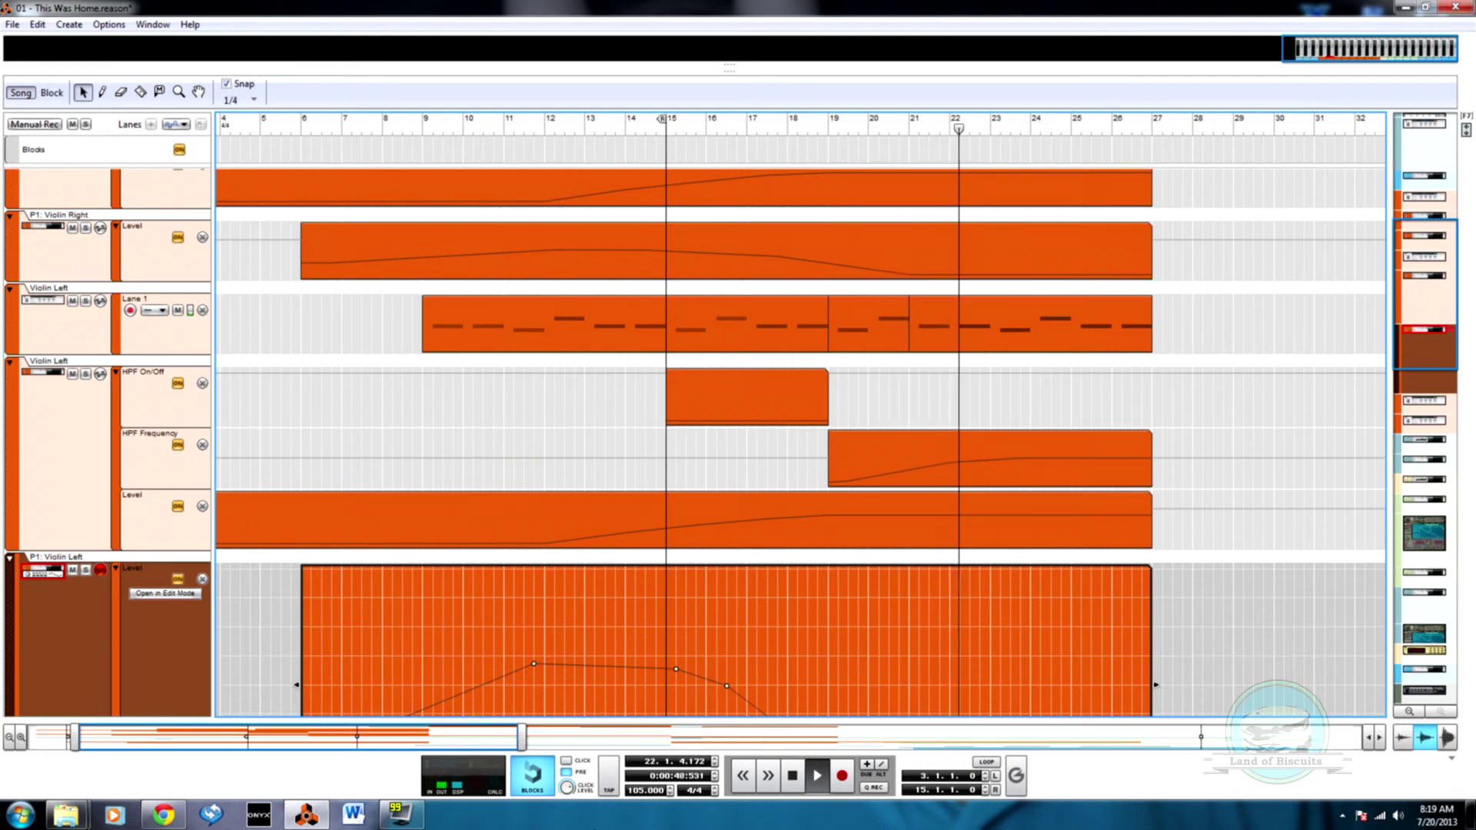
pyautogui.scroll(3, 1030, 594)
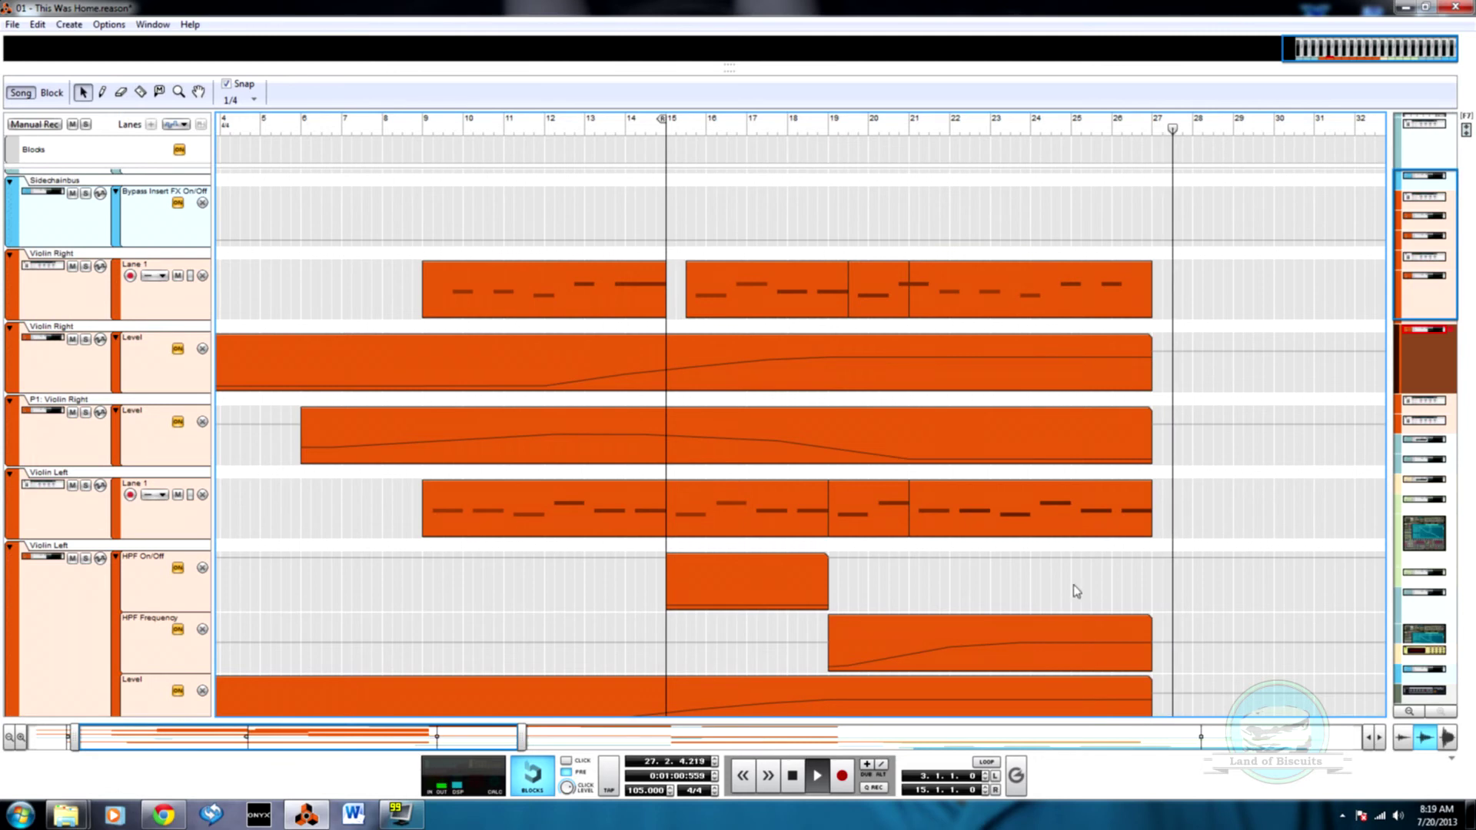
# - Continue playback to about bar 37 while widening the timeline to the whole song, and examine the piano, violin, cello and Windsounds tracks
pyautogui.moveTo(521, 738); pyautogui.dragTo(957, 738)
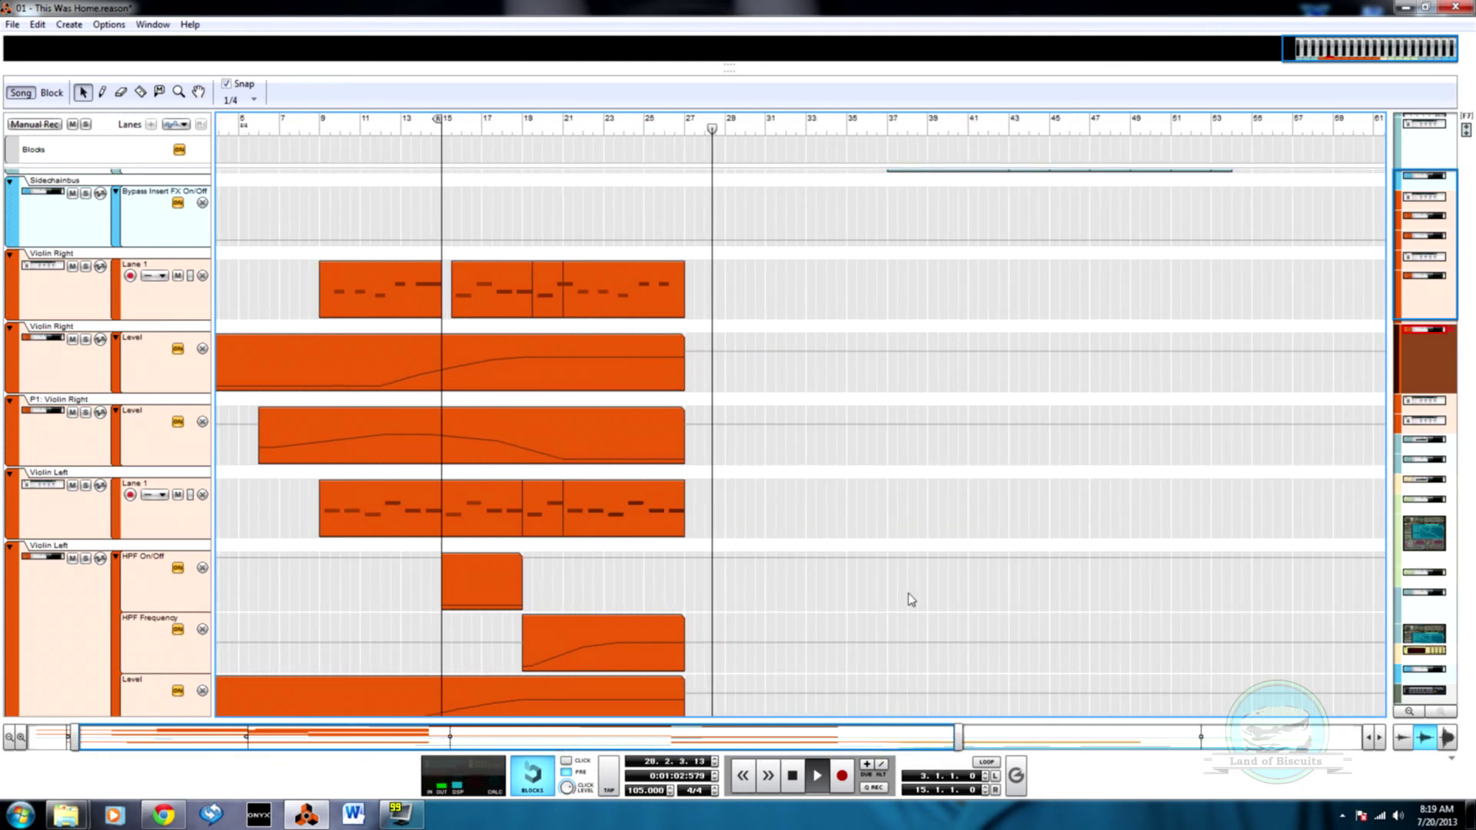
pyautogui.scroll(3, 884, 545)
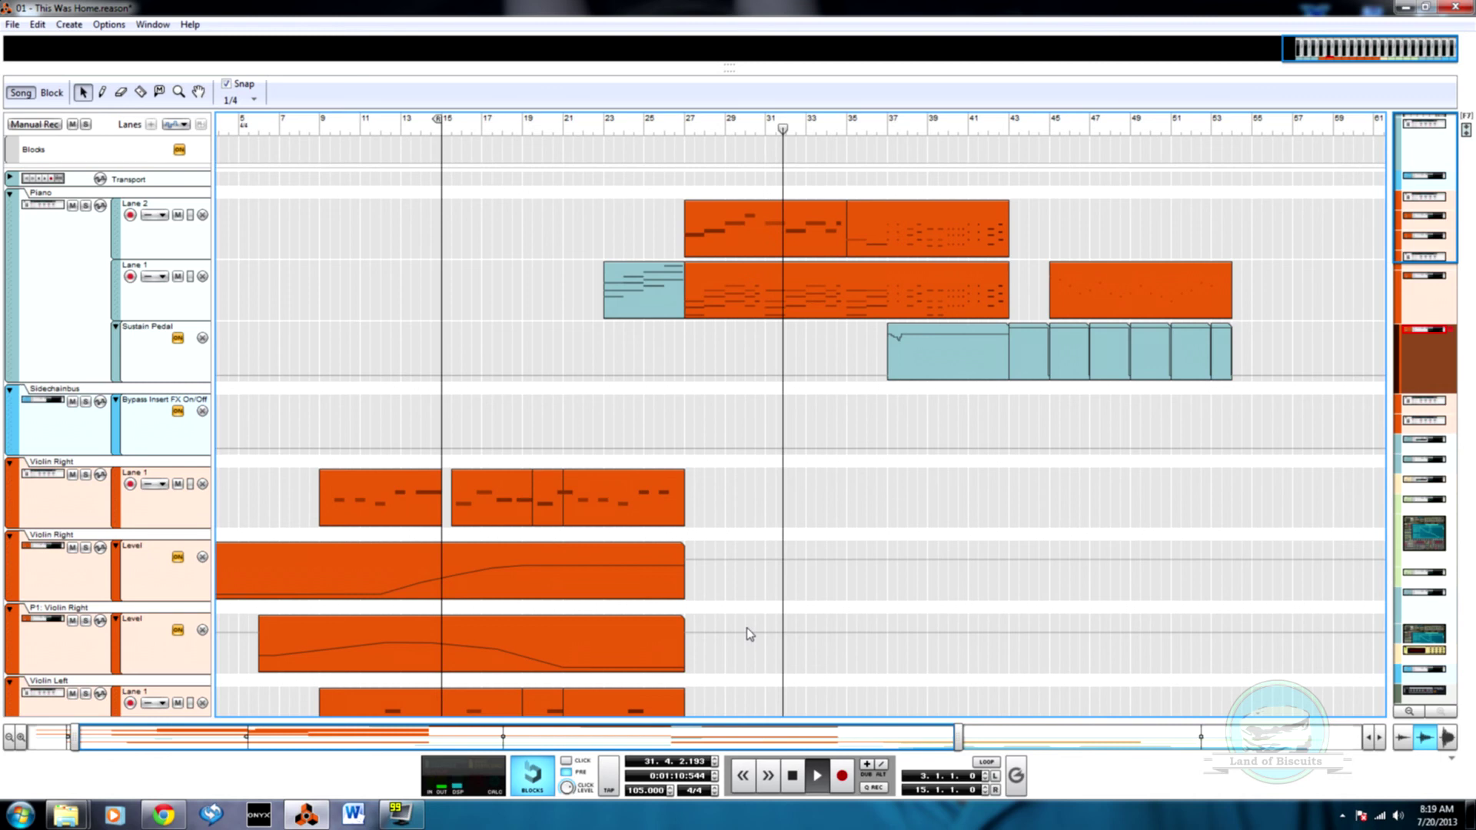
pyautogui.scroll(-2, 501, 684)
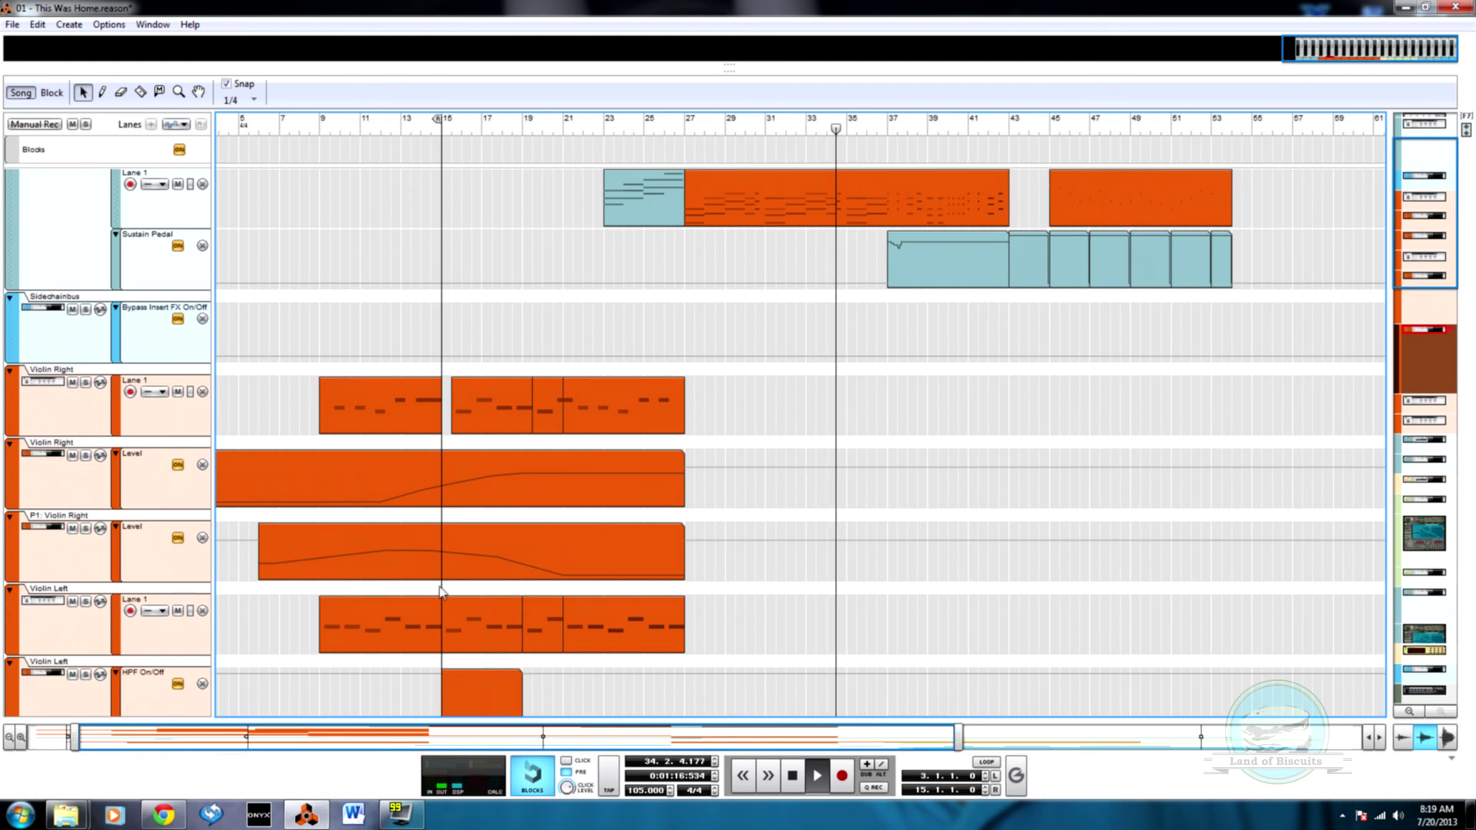
pyautogui.scroll(2, 836, 471)
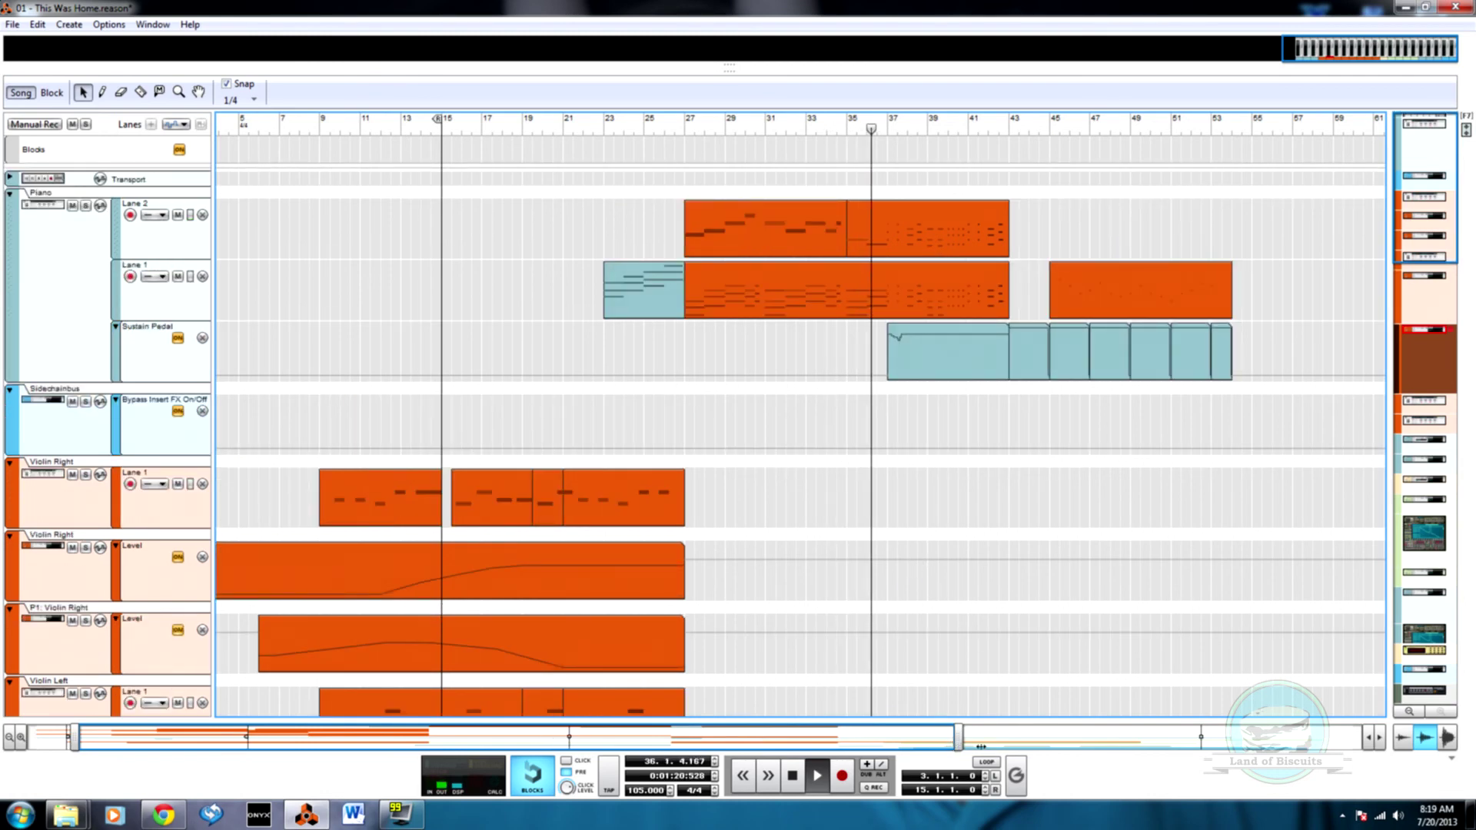
pyautogui.moveTo(957, 738); pyautogui.dragTo(1314, 737)
pyautogui.scroll(-6, 1002, 651)
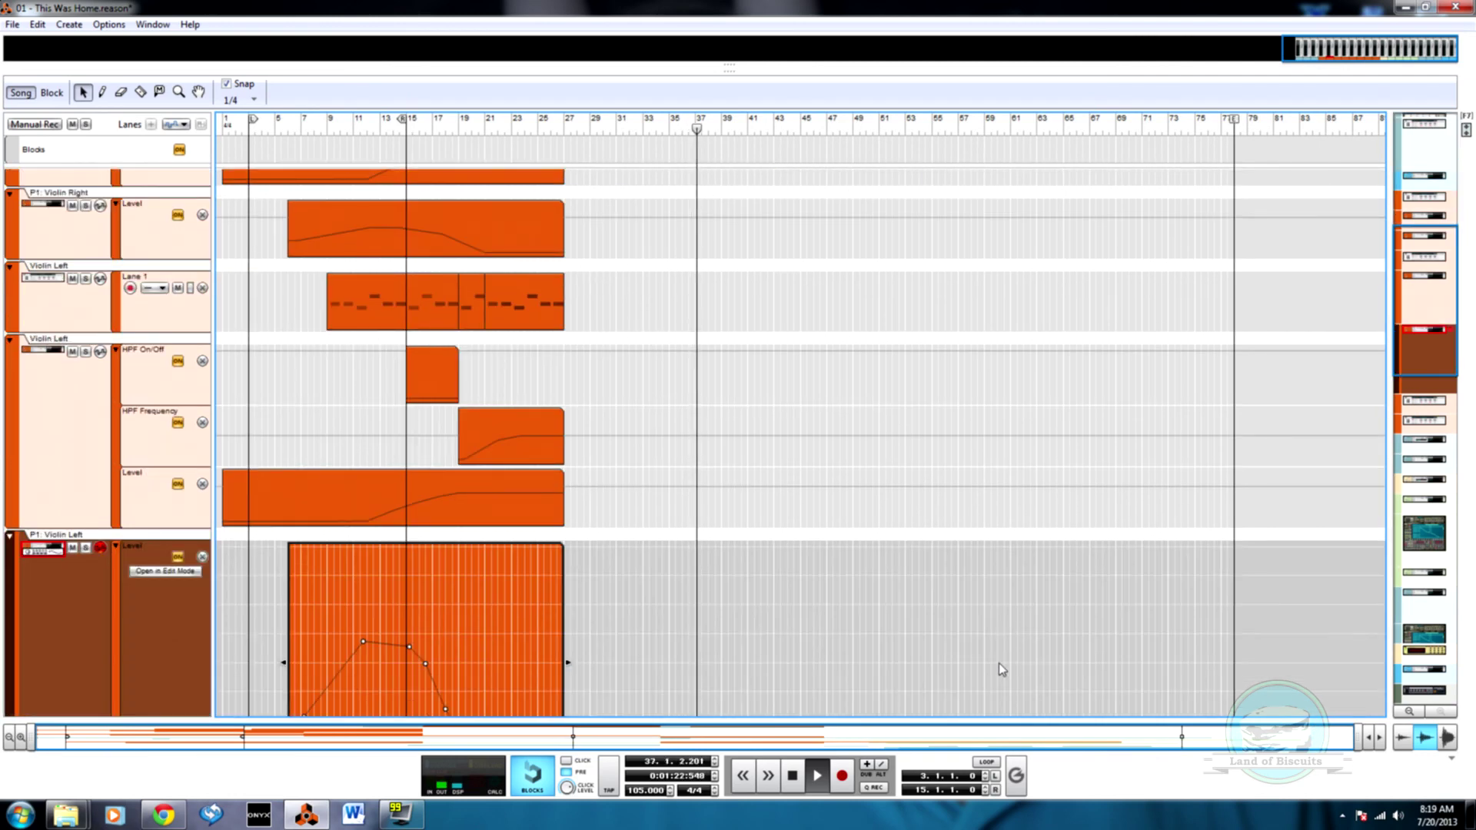
pyautogui.scroll(6, 991, 657)
pyautogui.scroll(-8, 884, 576)
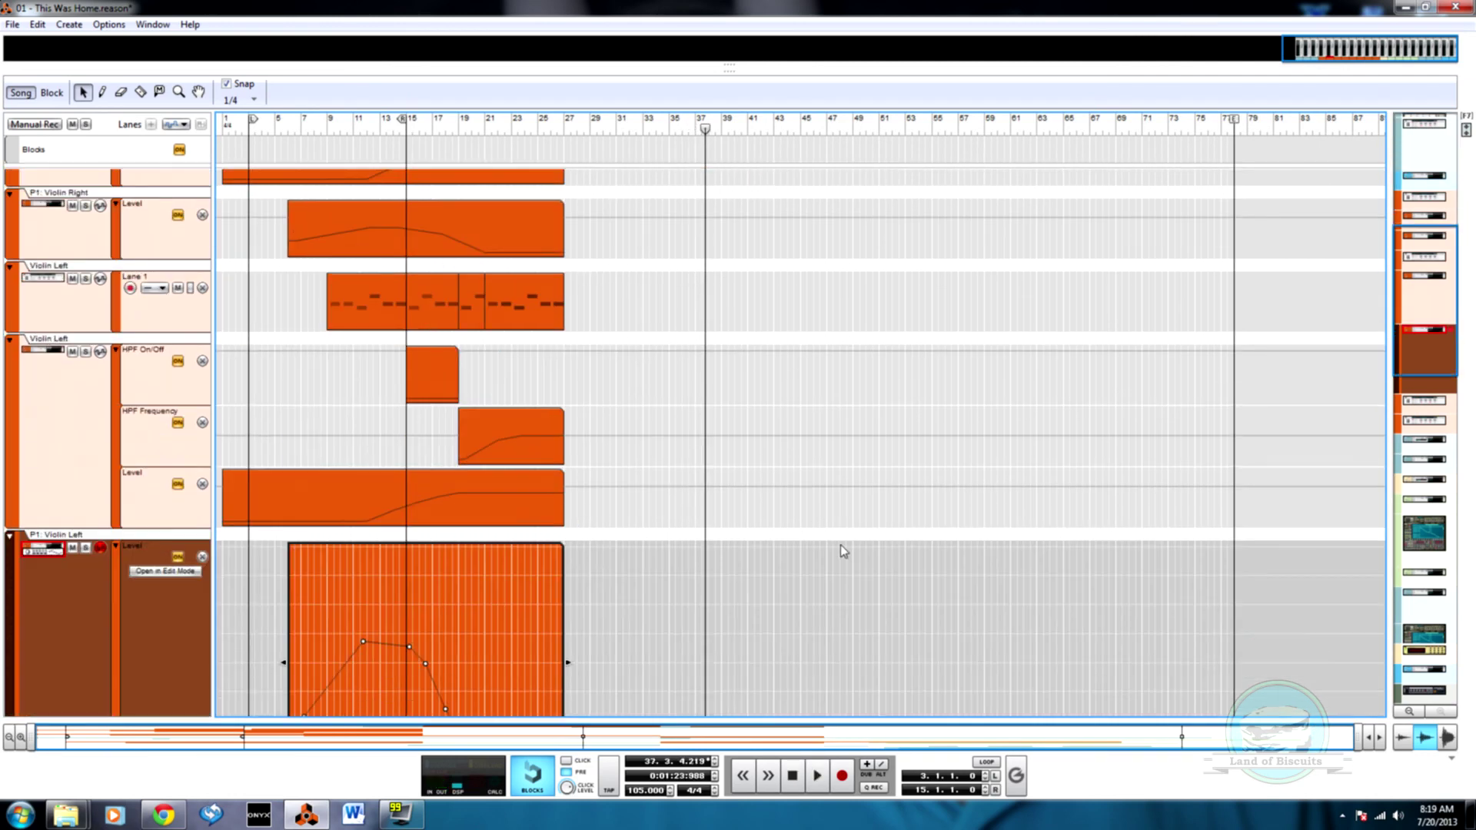
pyautogui.scroll(-4, 840, 559)
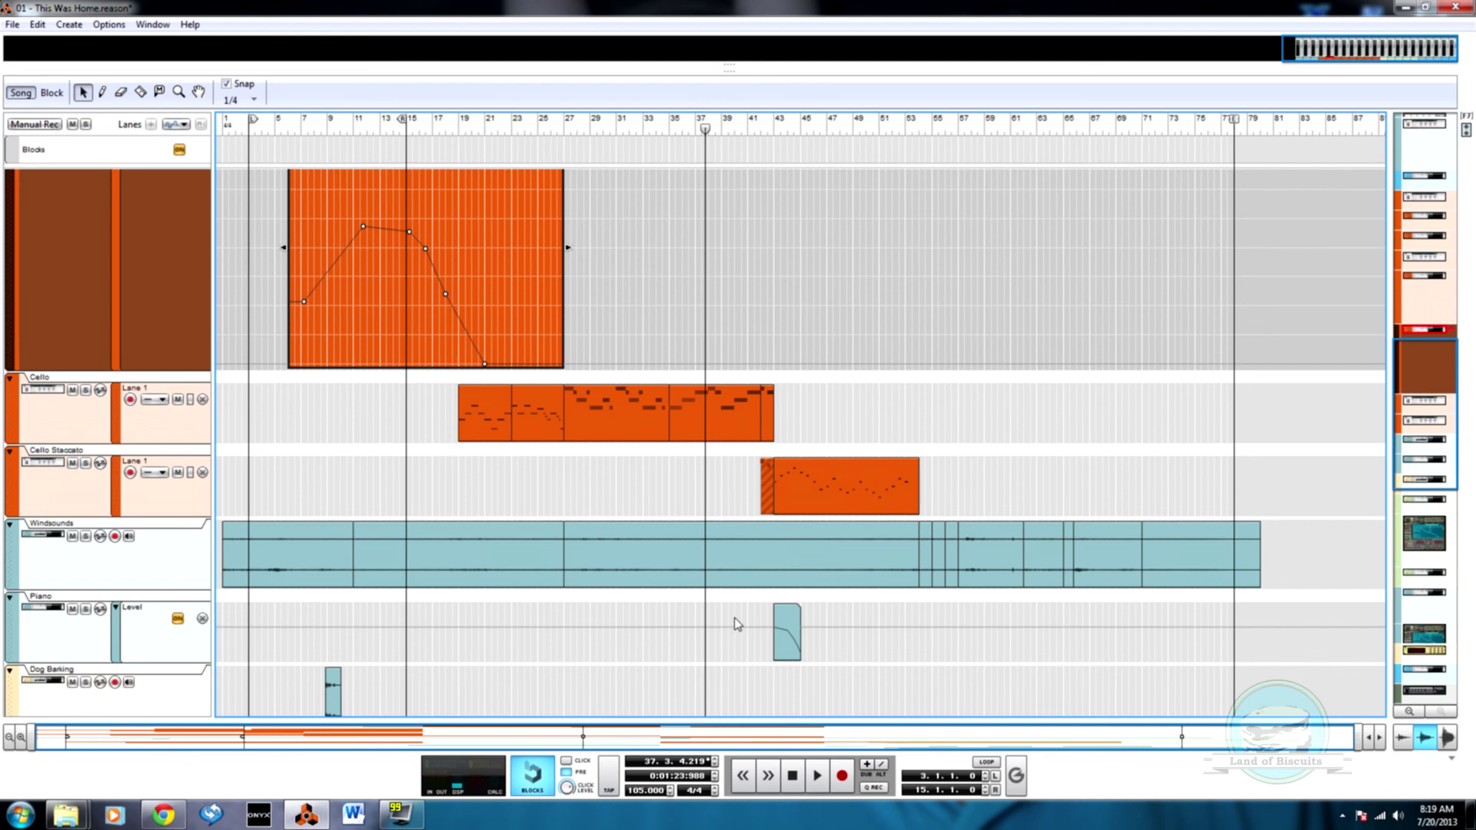